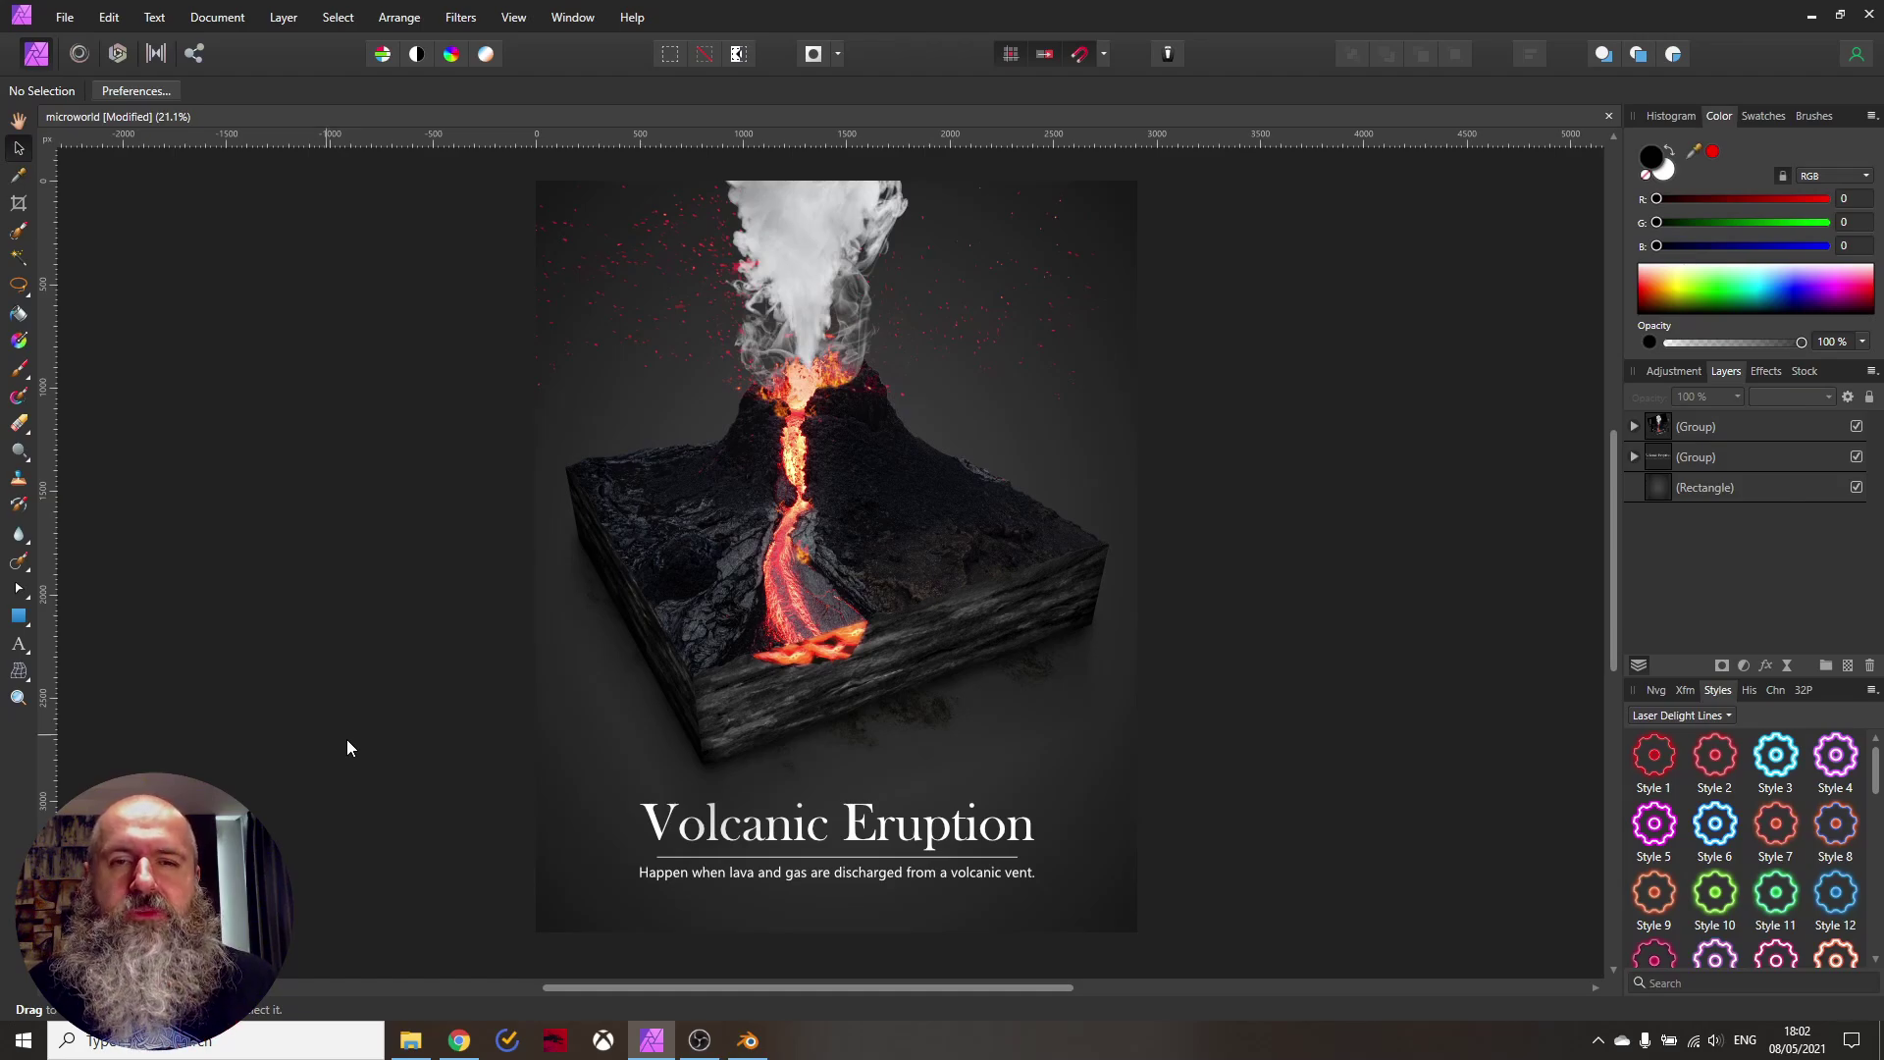
Bring Chrome forward, showing the blender.org homepage with its Blender 2.92.0 download
left_click(458, 1042)
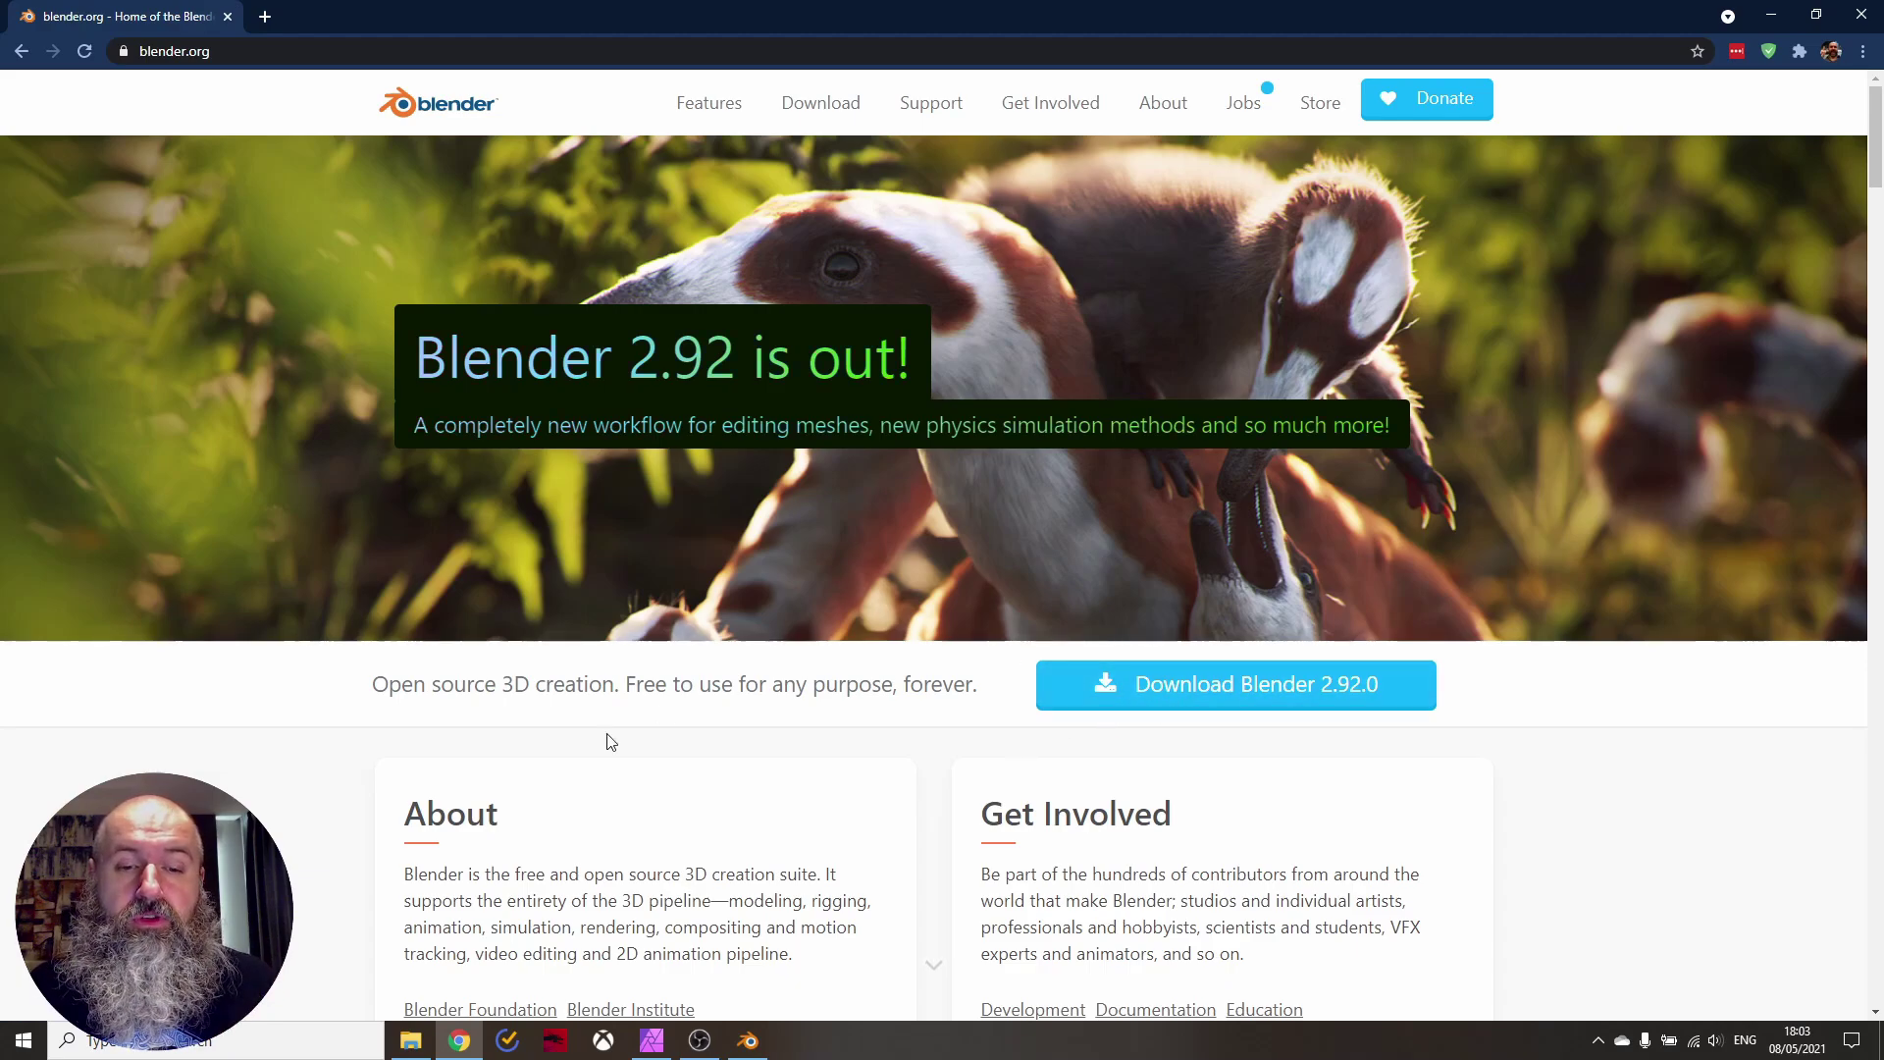
Switch from Chrome back to the Blender 2.92.0 window with its default cube scene
left_click(748, 1040)
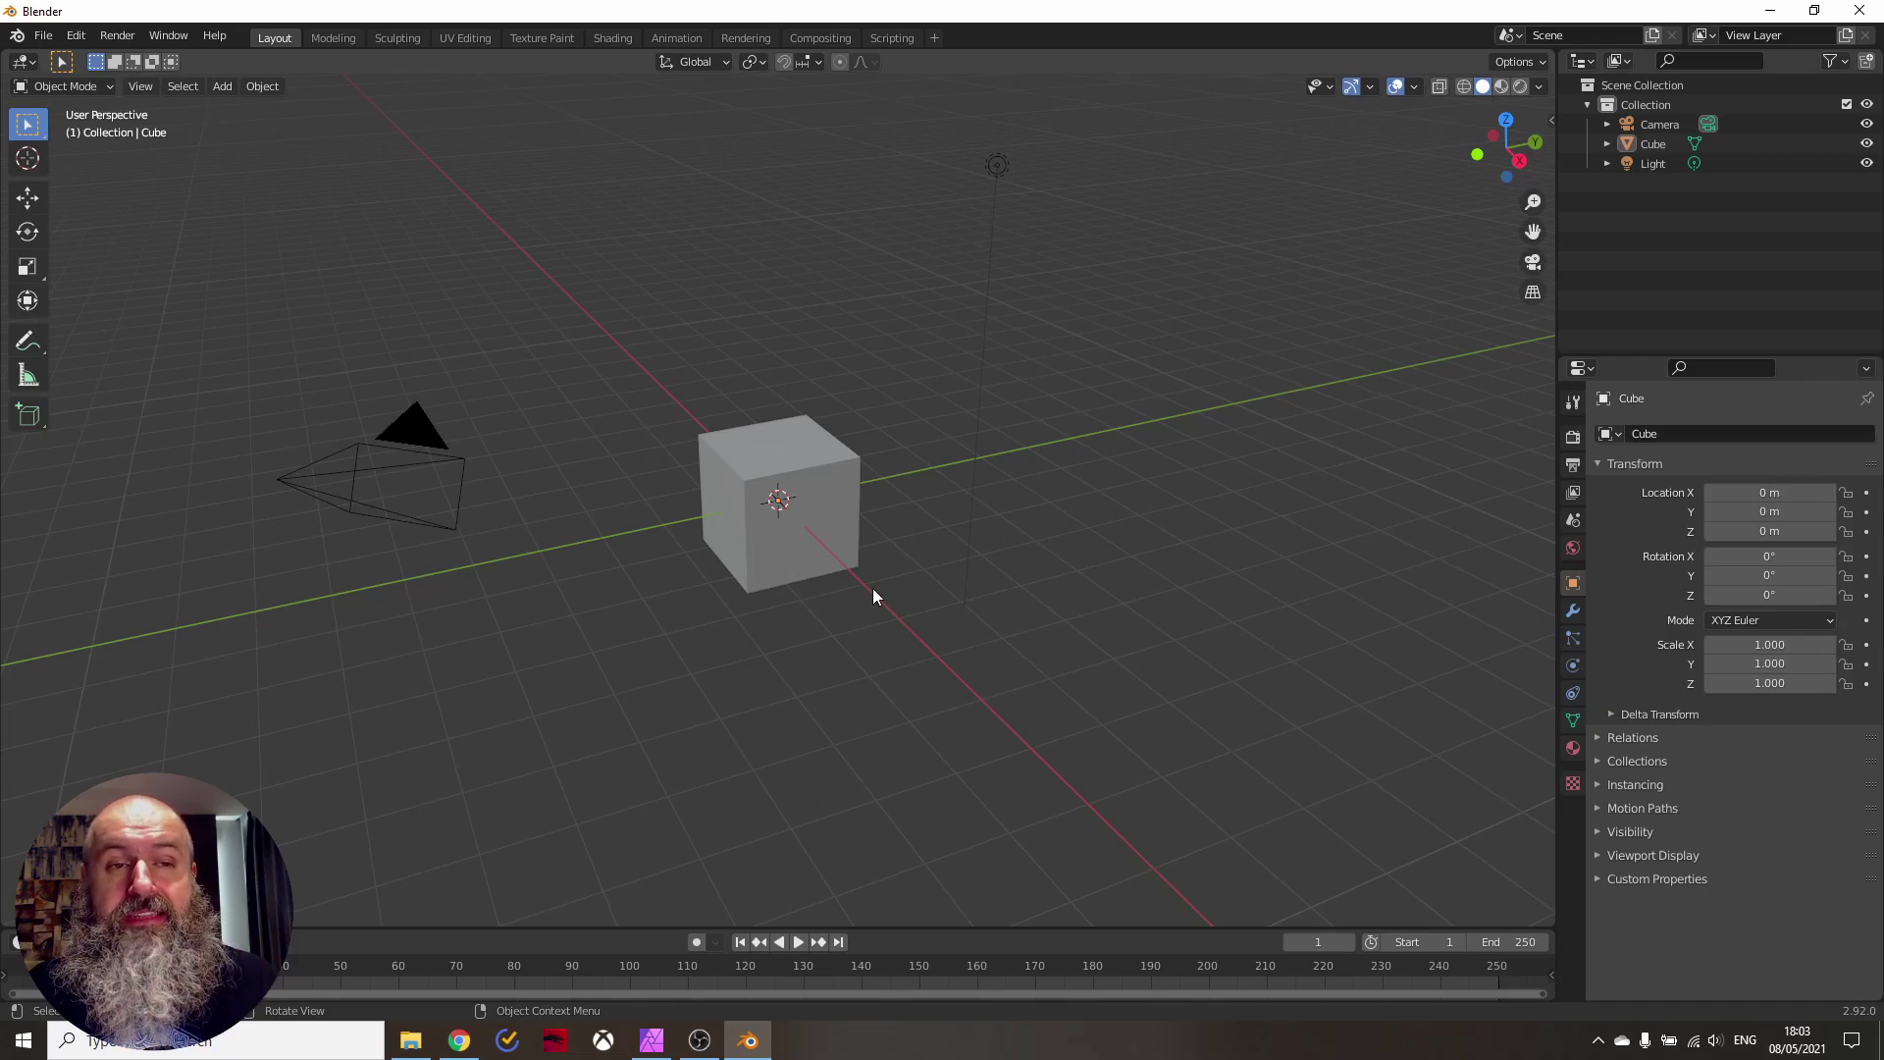
Add Volcano.jpg from Downloads > Micro World as a background image Empty behind the cube
left_click(228, 90)
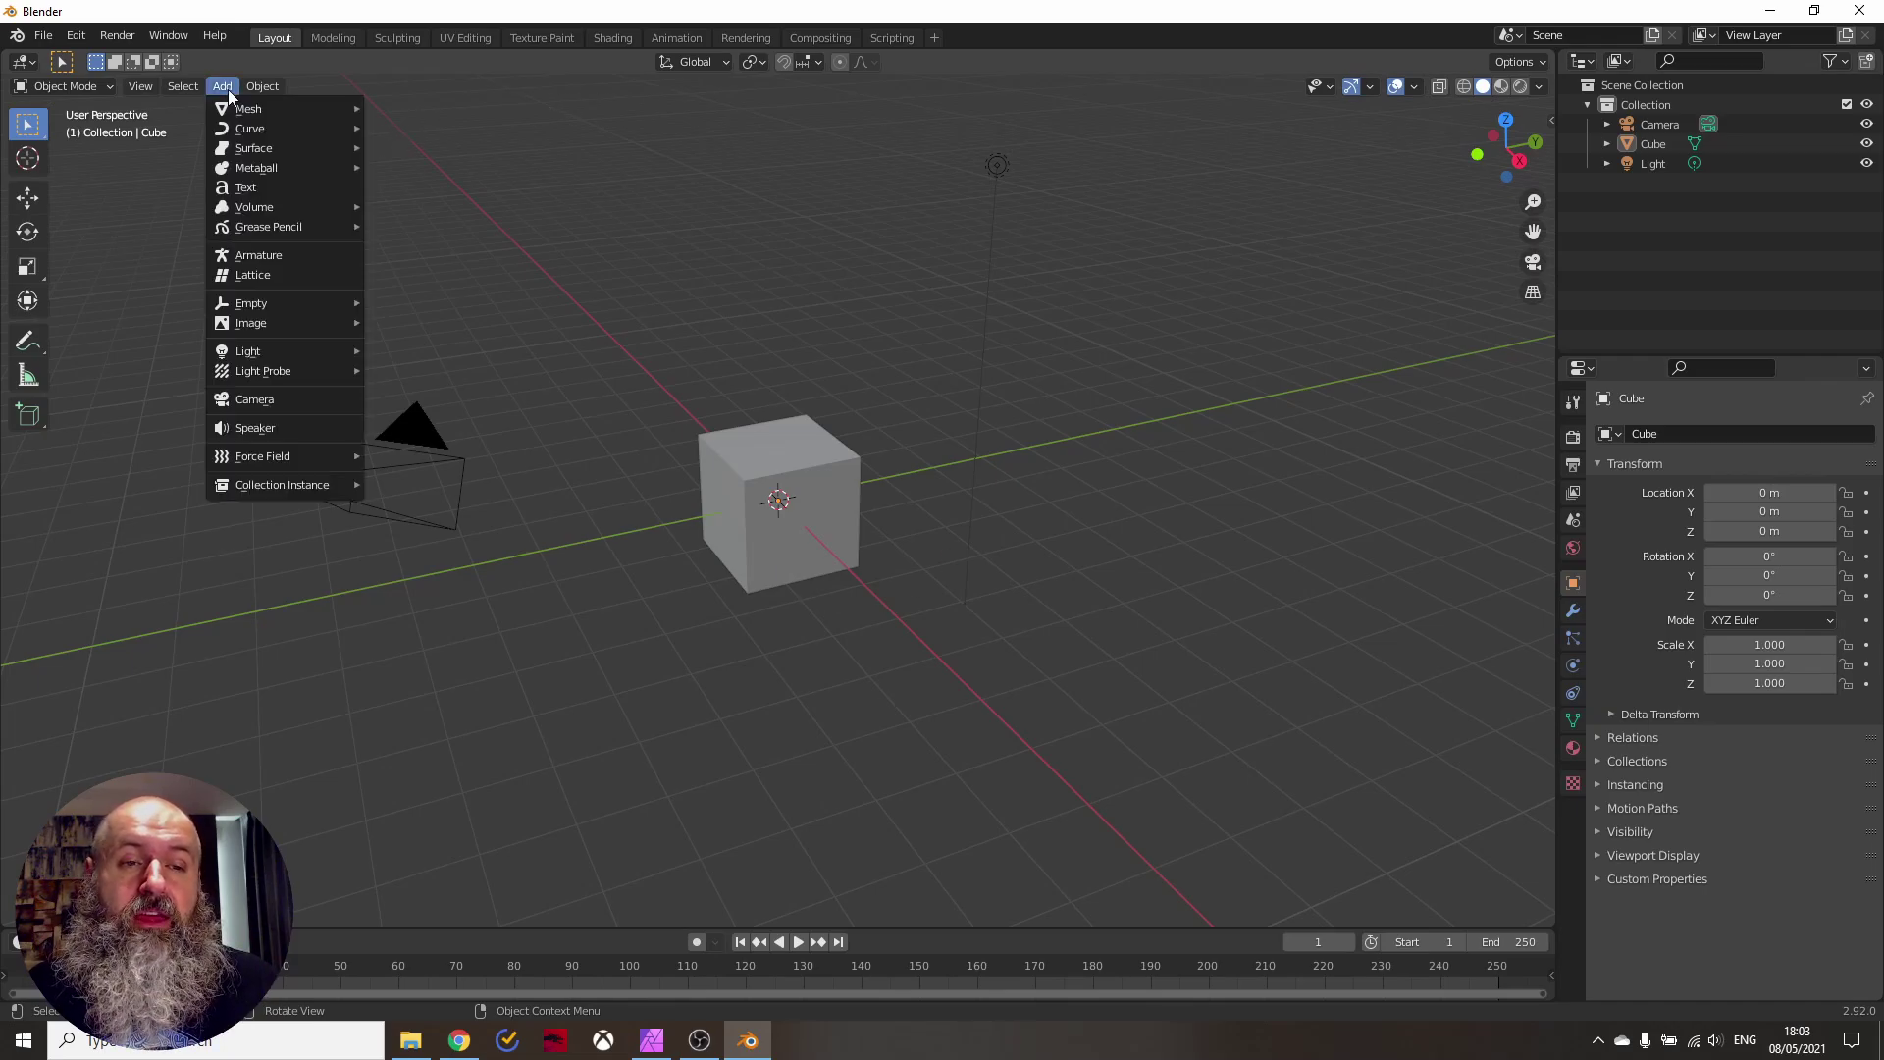
mouse_move(269, 327)
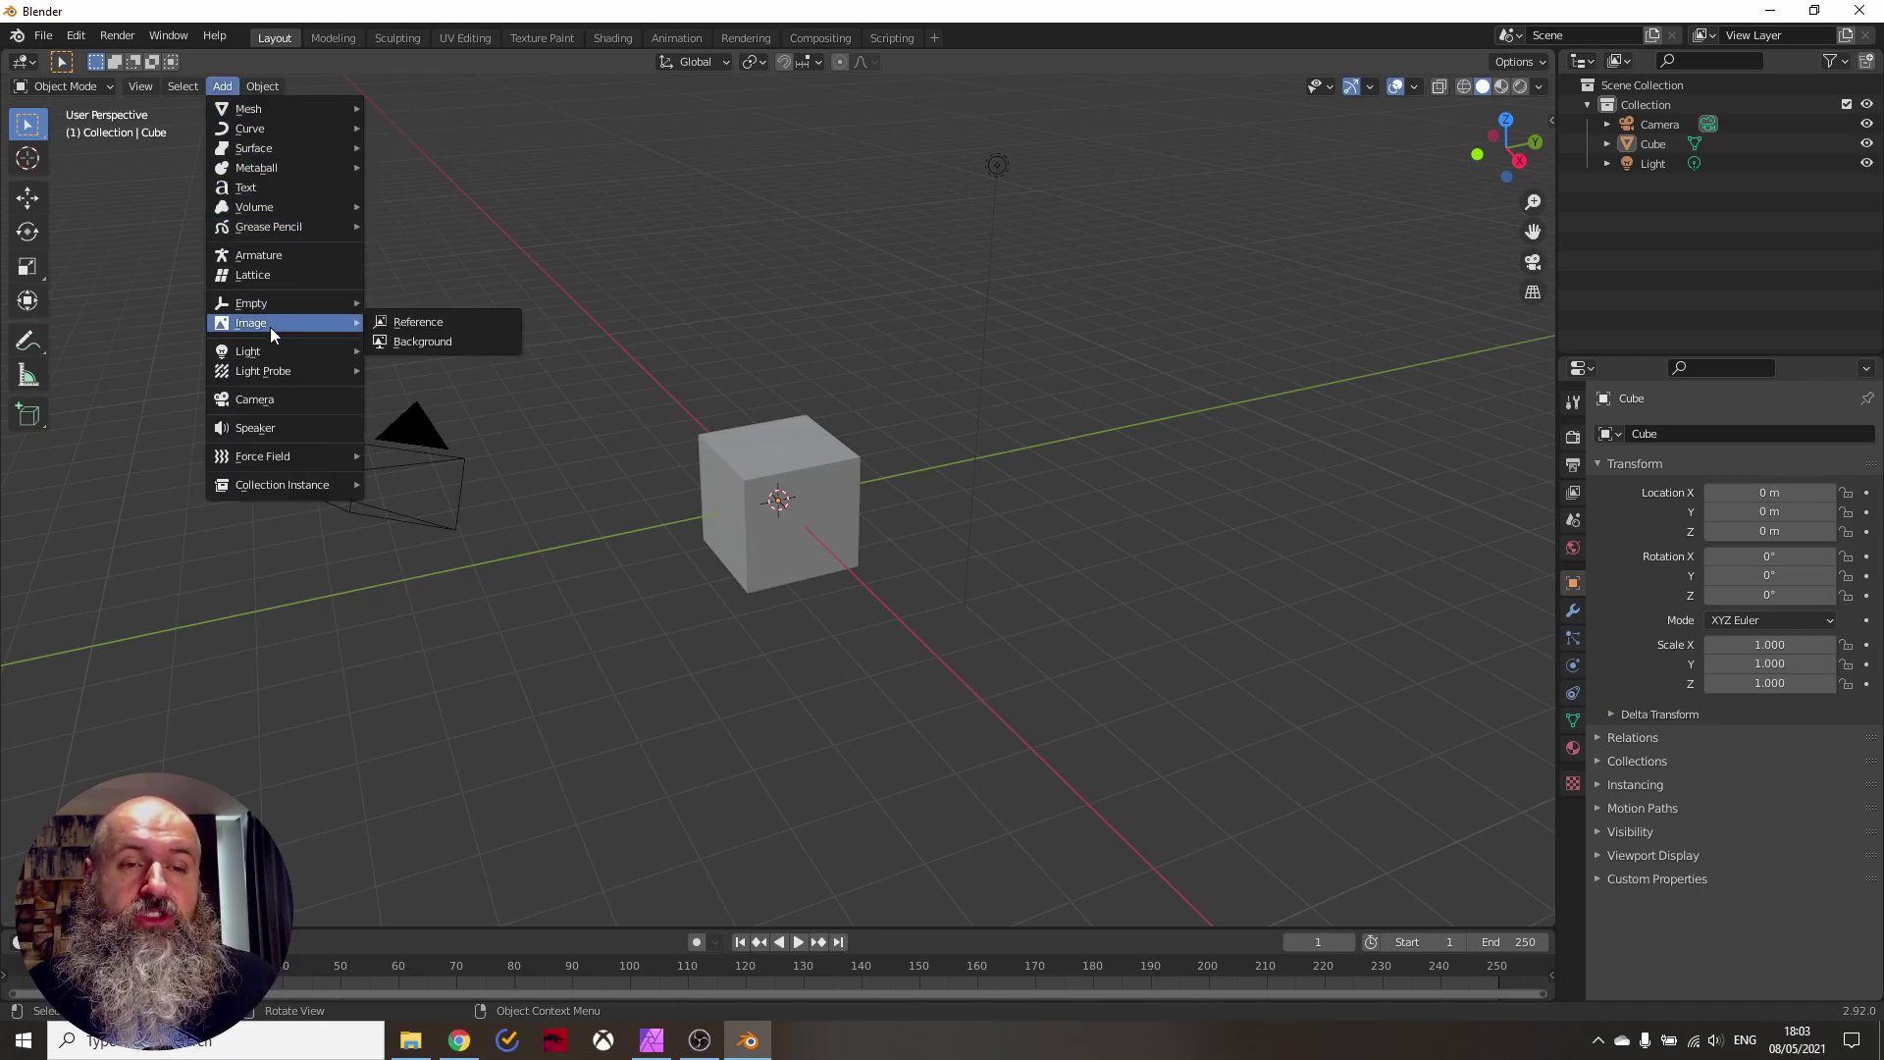
left_click(438, 344)
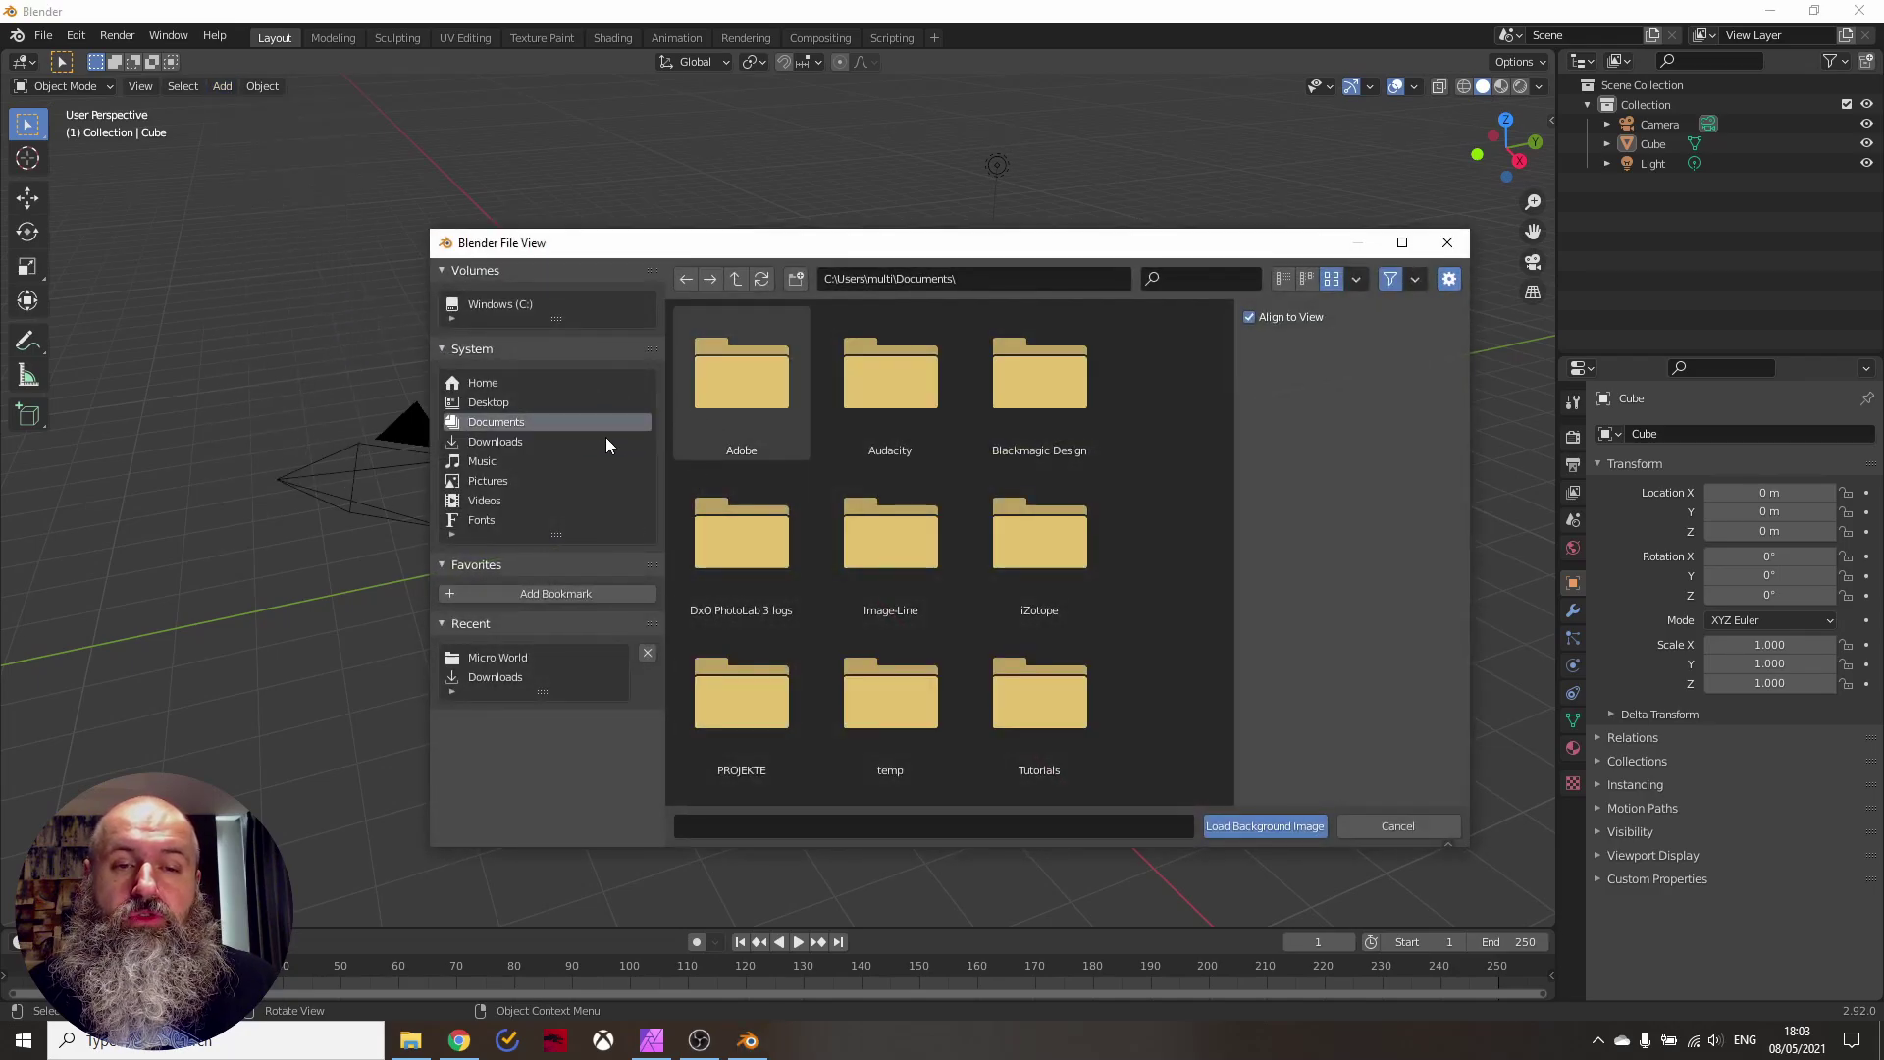
left_click(546, 442)
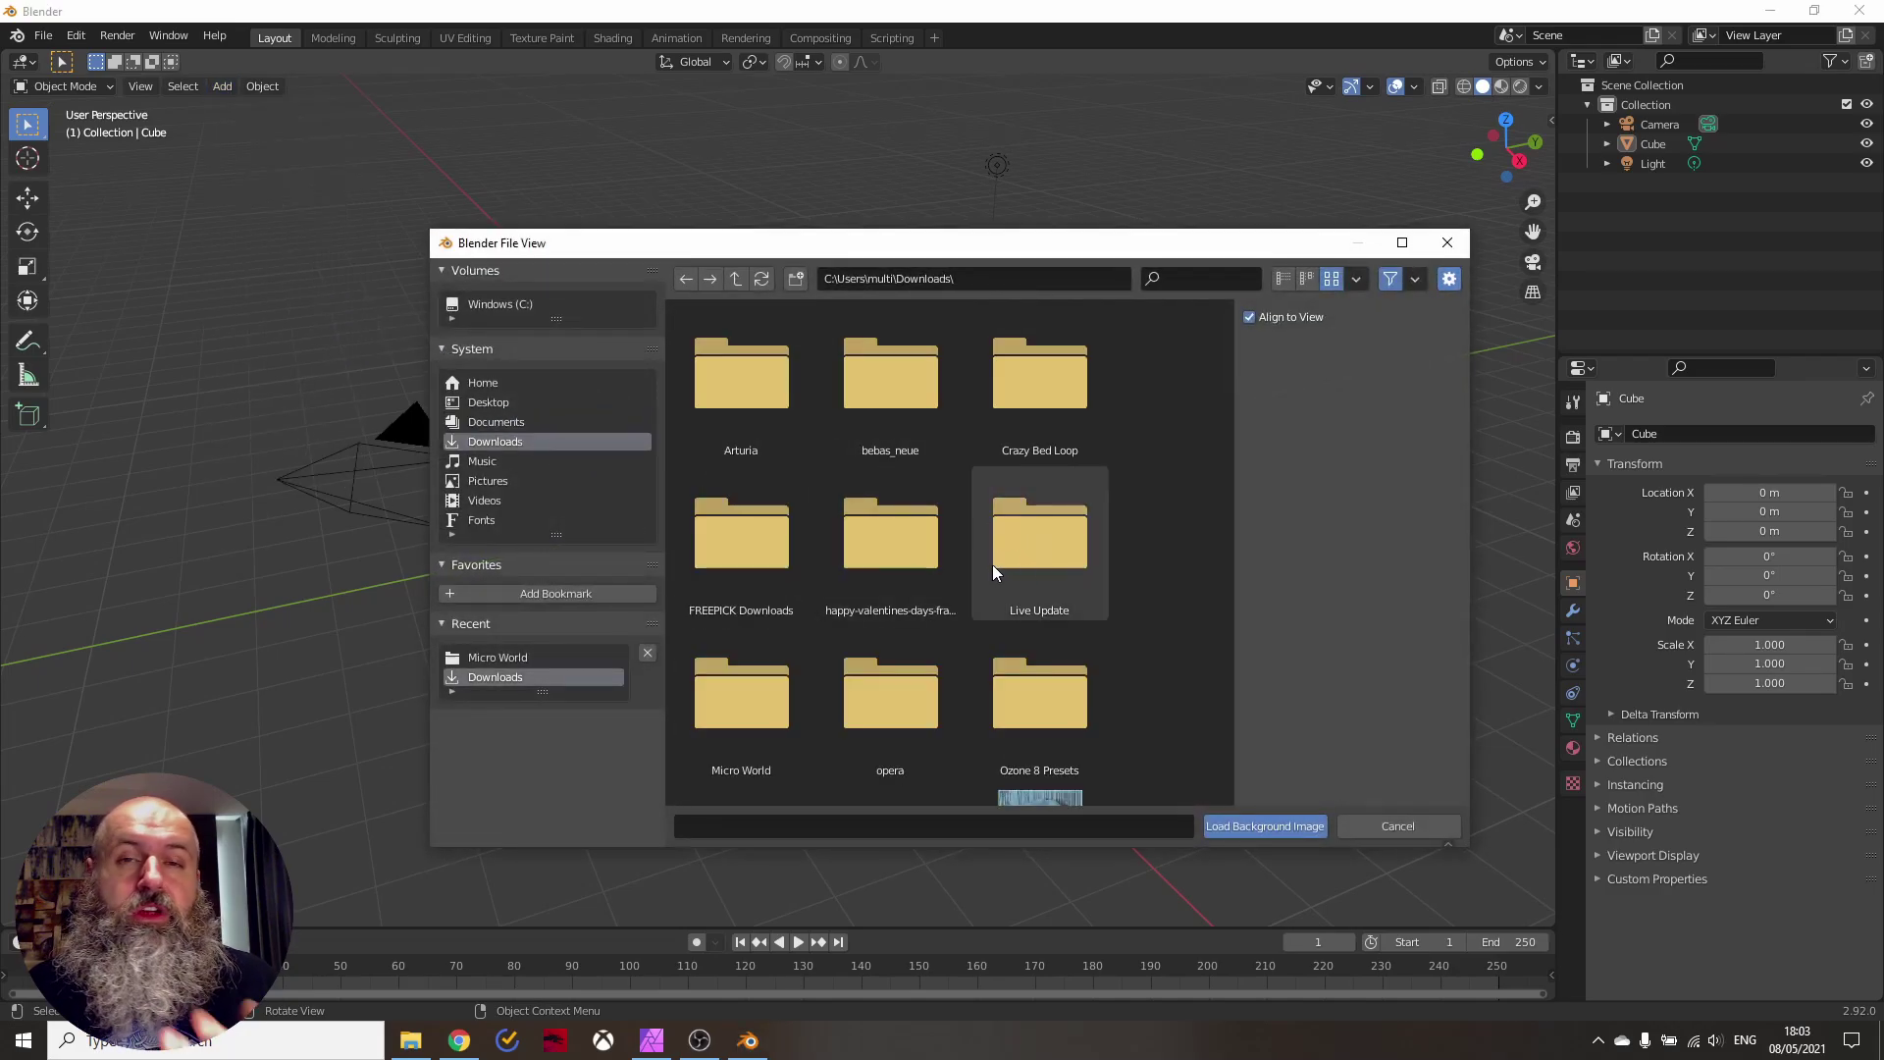
scroll(991, 568, "down", 1)
double_click(775, 662)
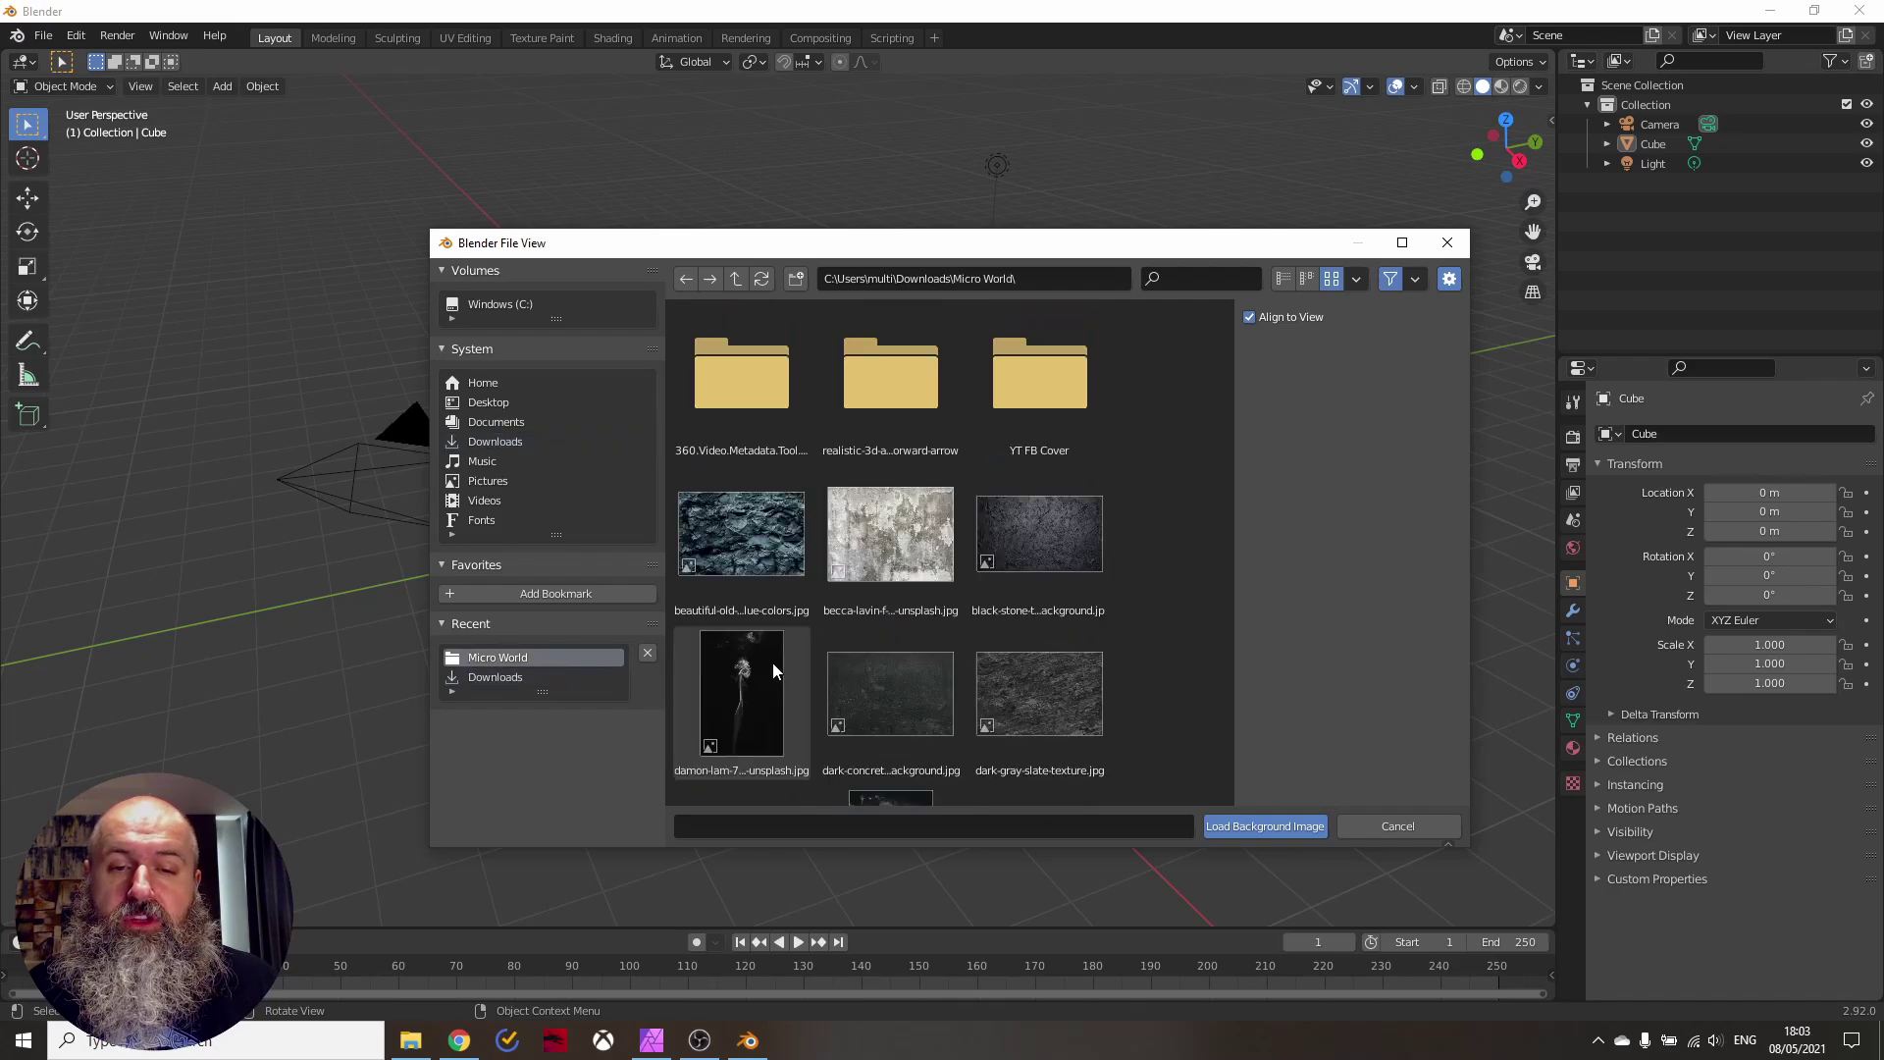
left_click(1307, 278)
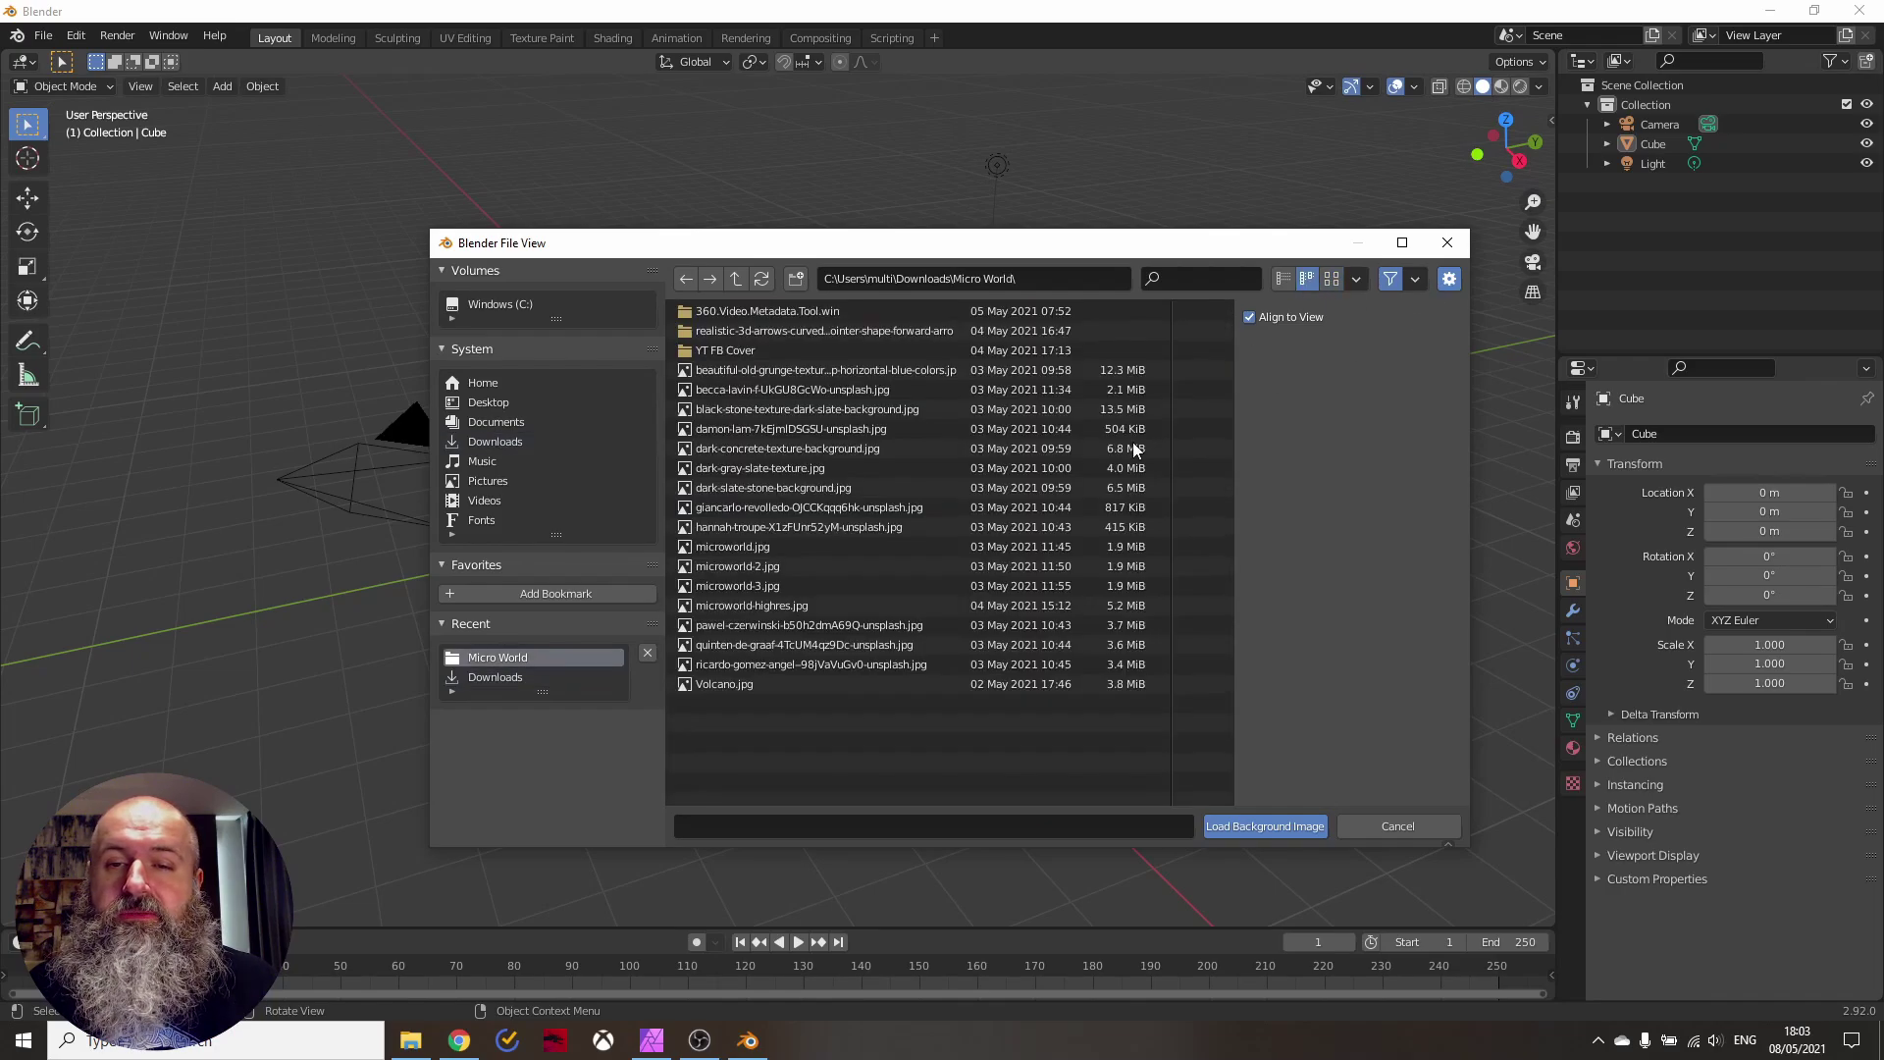
left_click(1330, 281)
scroll(945, 558, "down", 12)
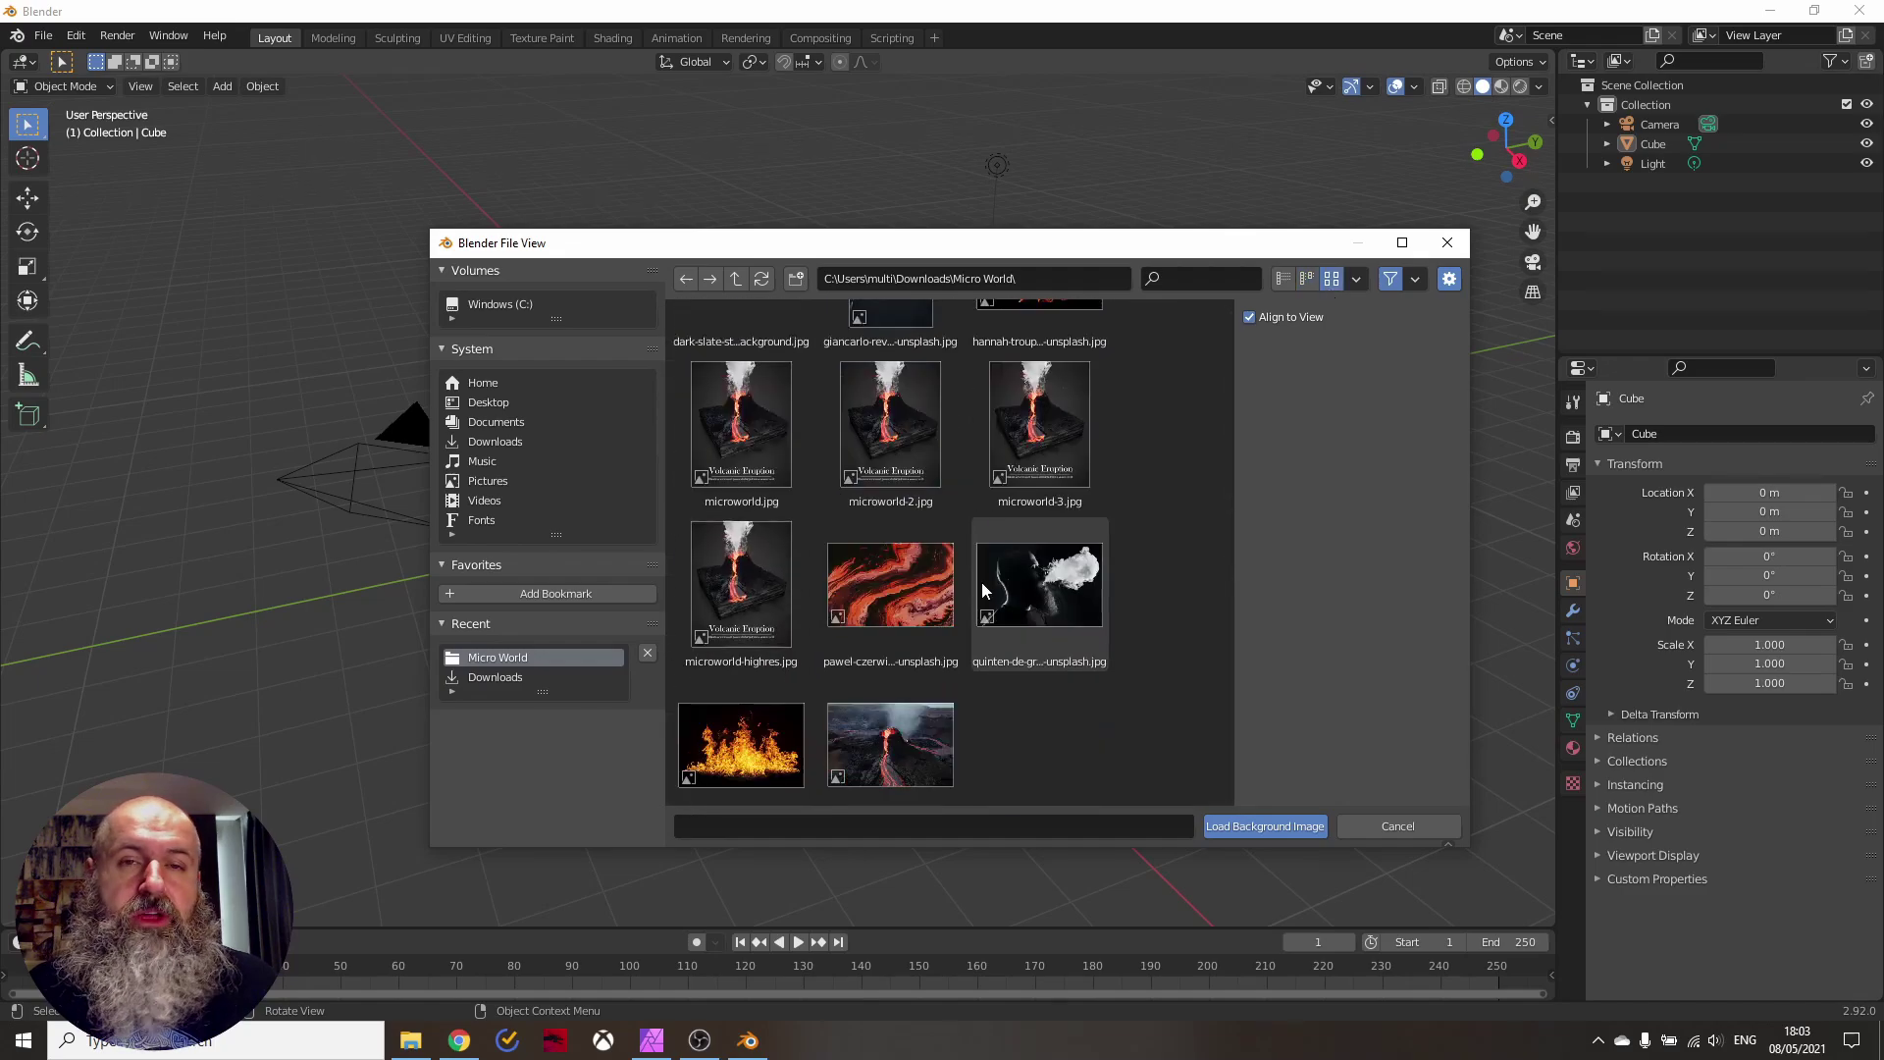
double_click(909, 704)
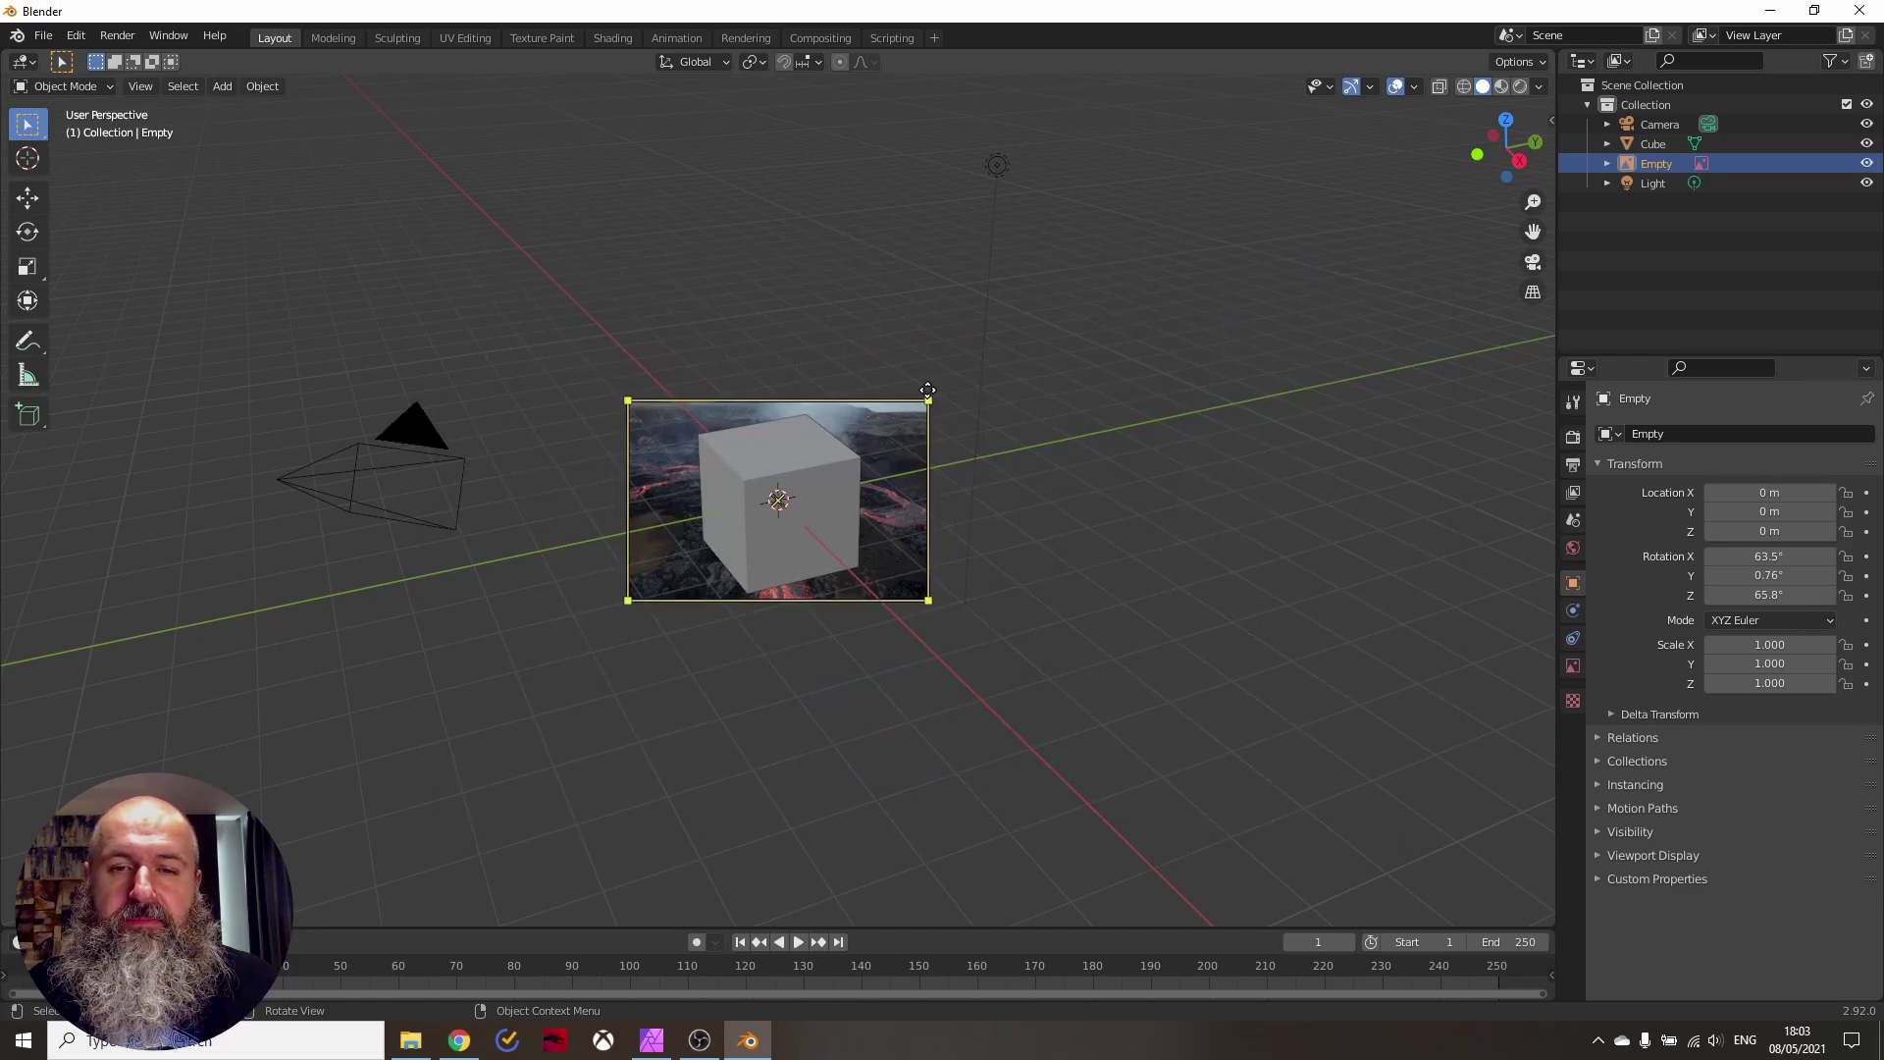
Enlarge the volcano image and offset it to about X −2.32 m, Y −3.06 m behind the cube
left_click_drag(927, 398, 1211, 265)
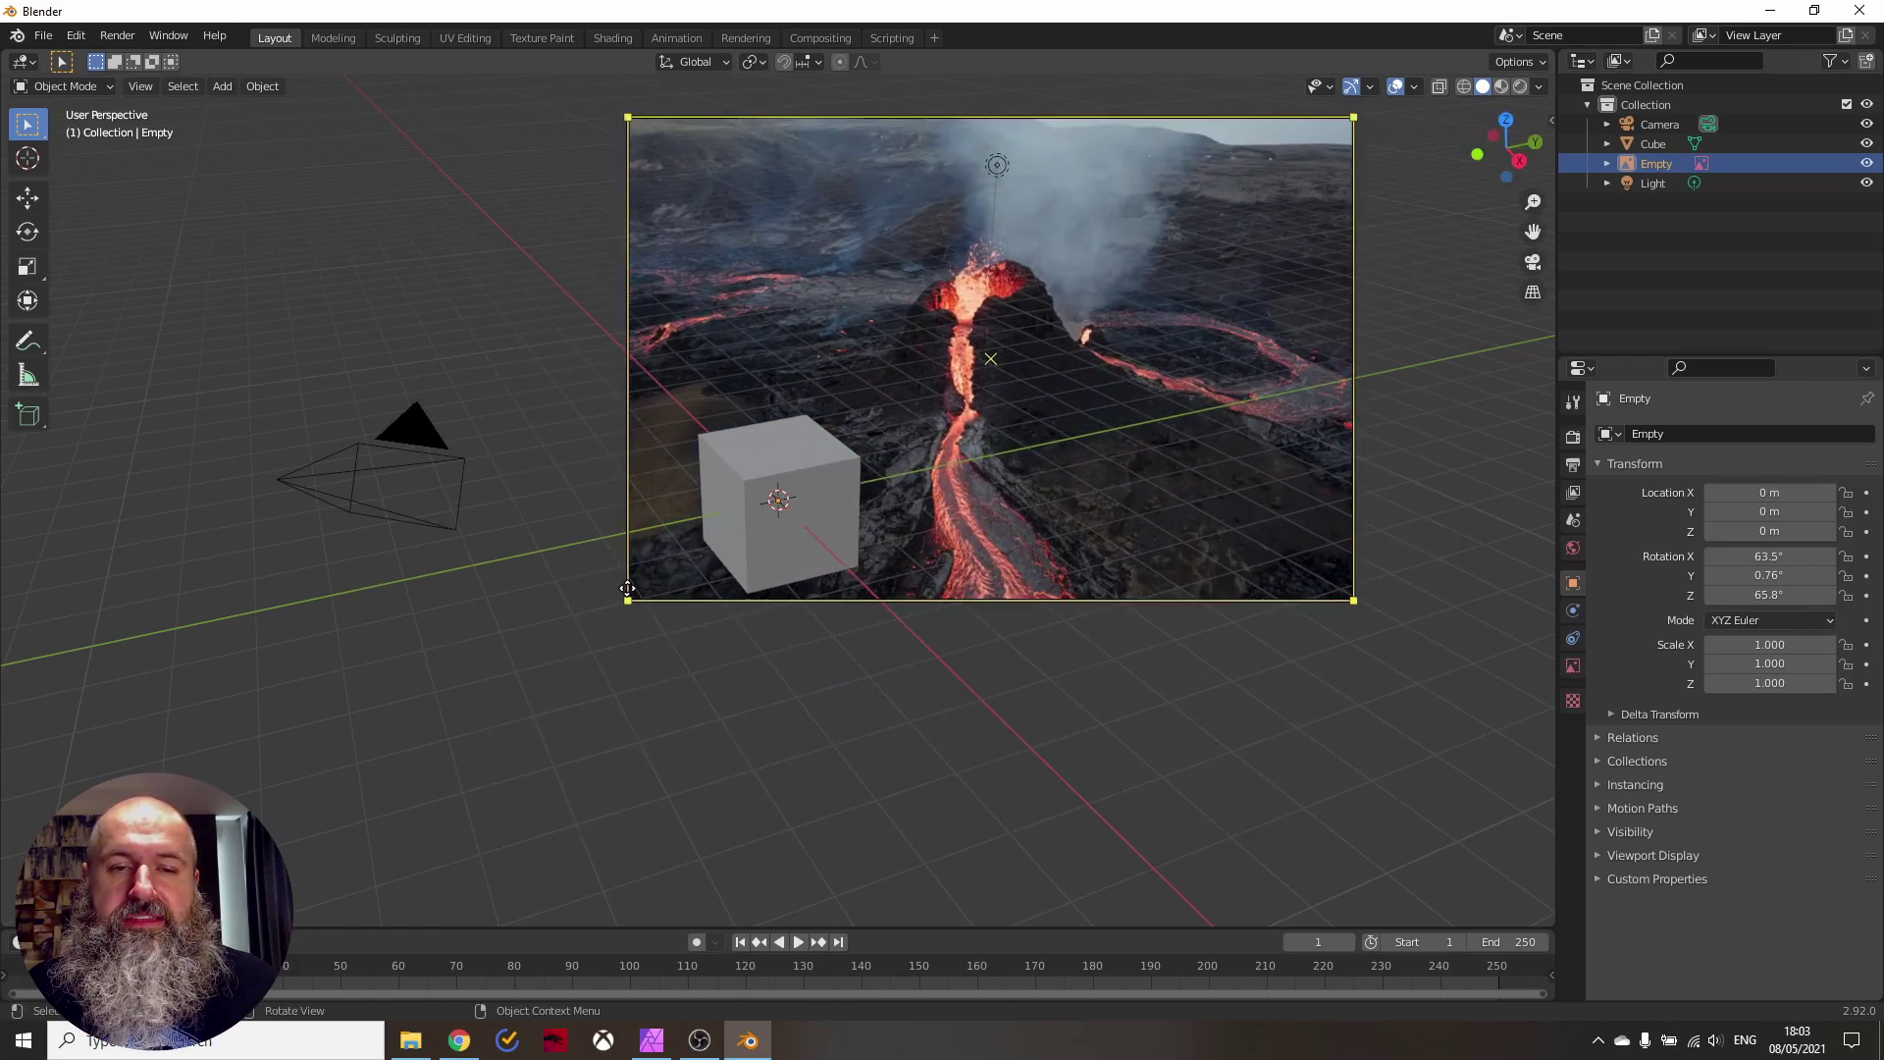
left_click_drag(631, 601, 373, 932)
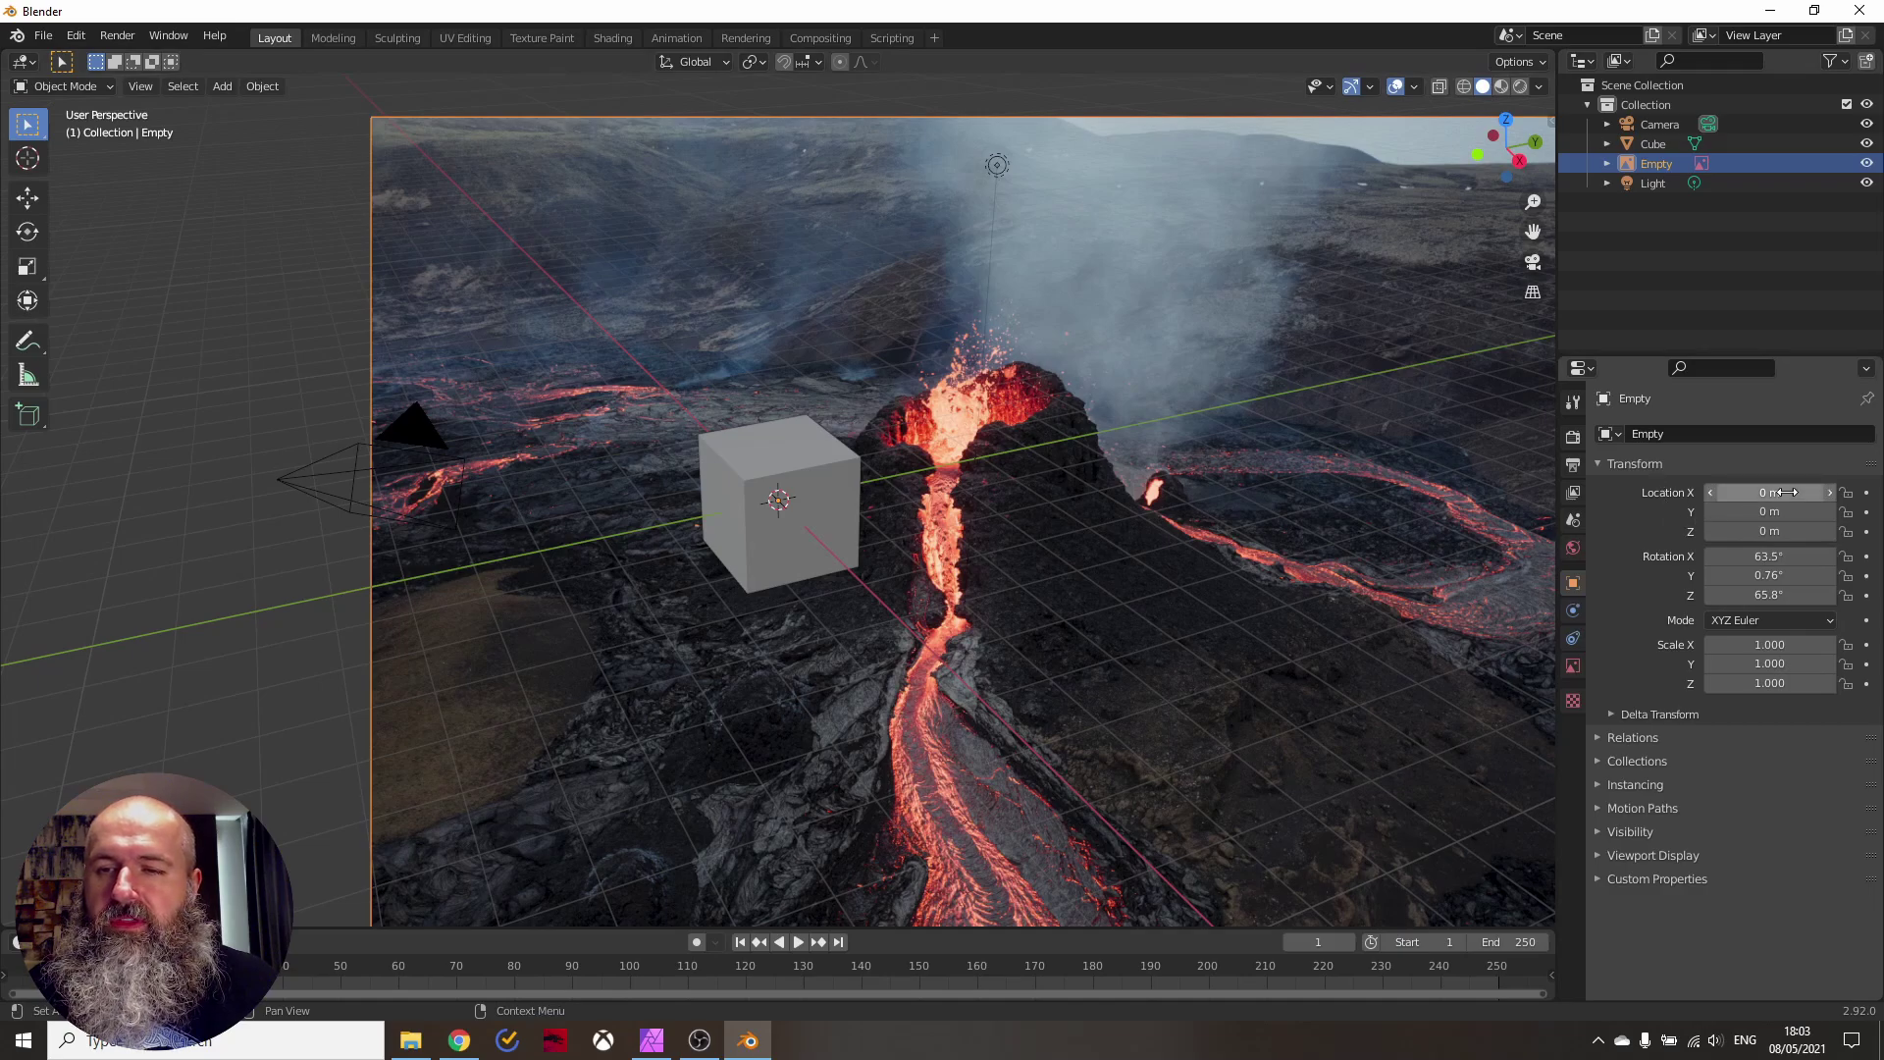
left_click_drag(1769, 492, 1650, 511)
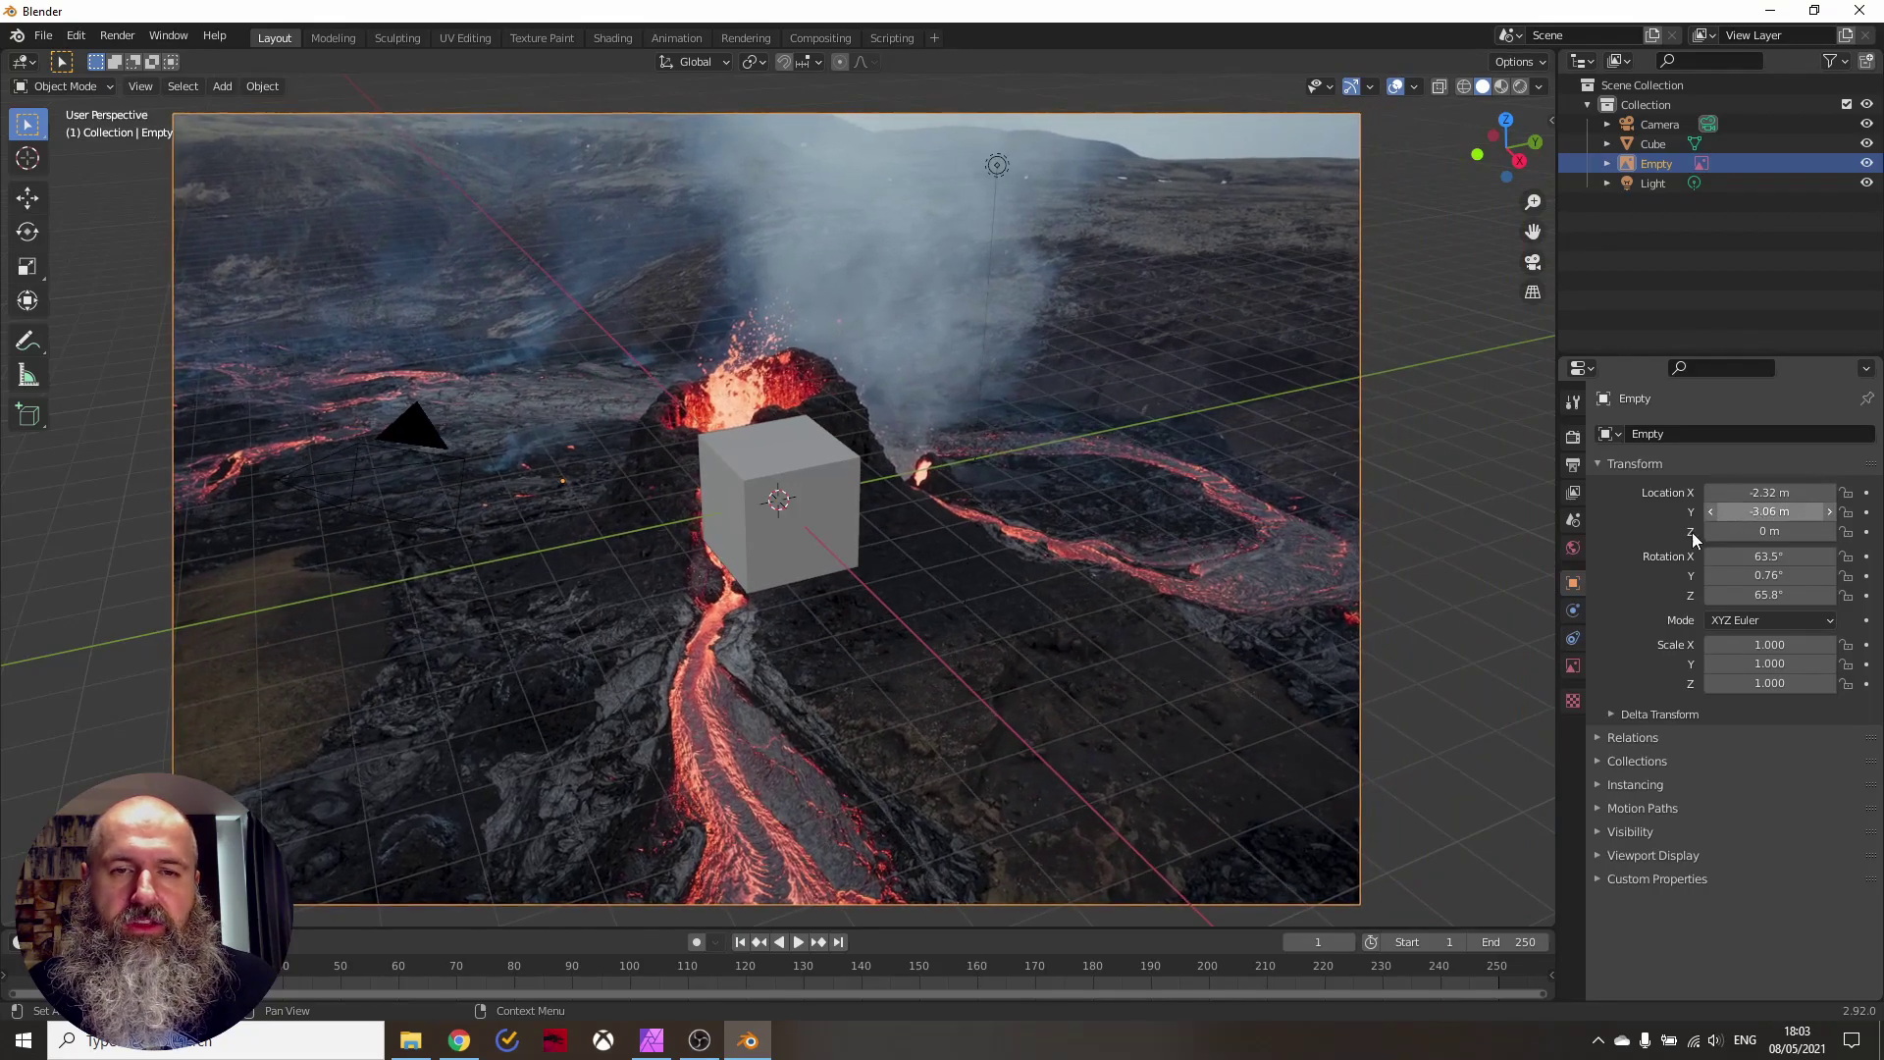
left_click_drag(1372, 901, 1472, 943)
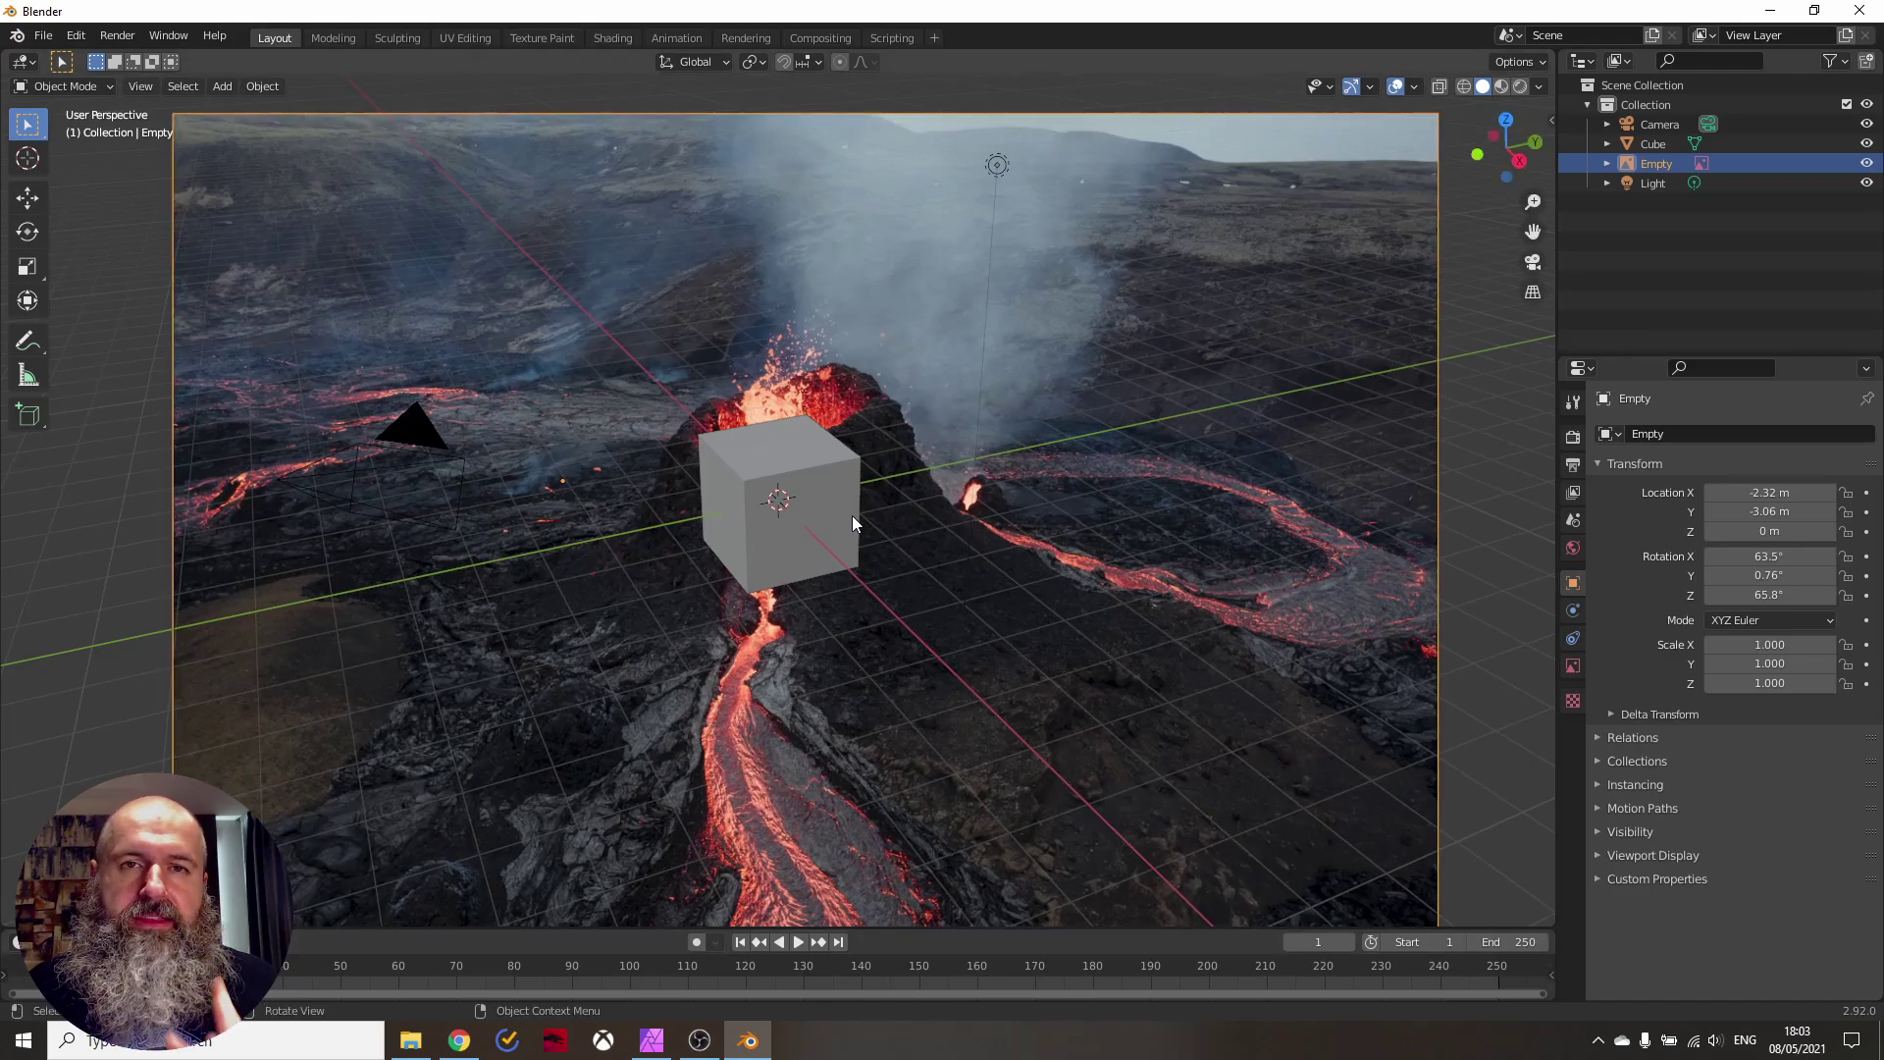
scroll(846, 508, "down", 4)
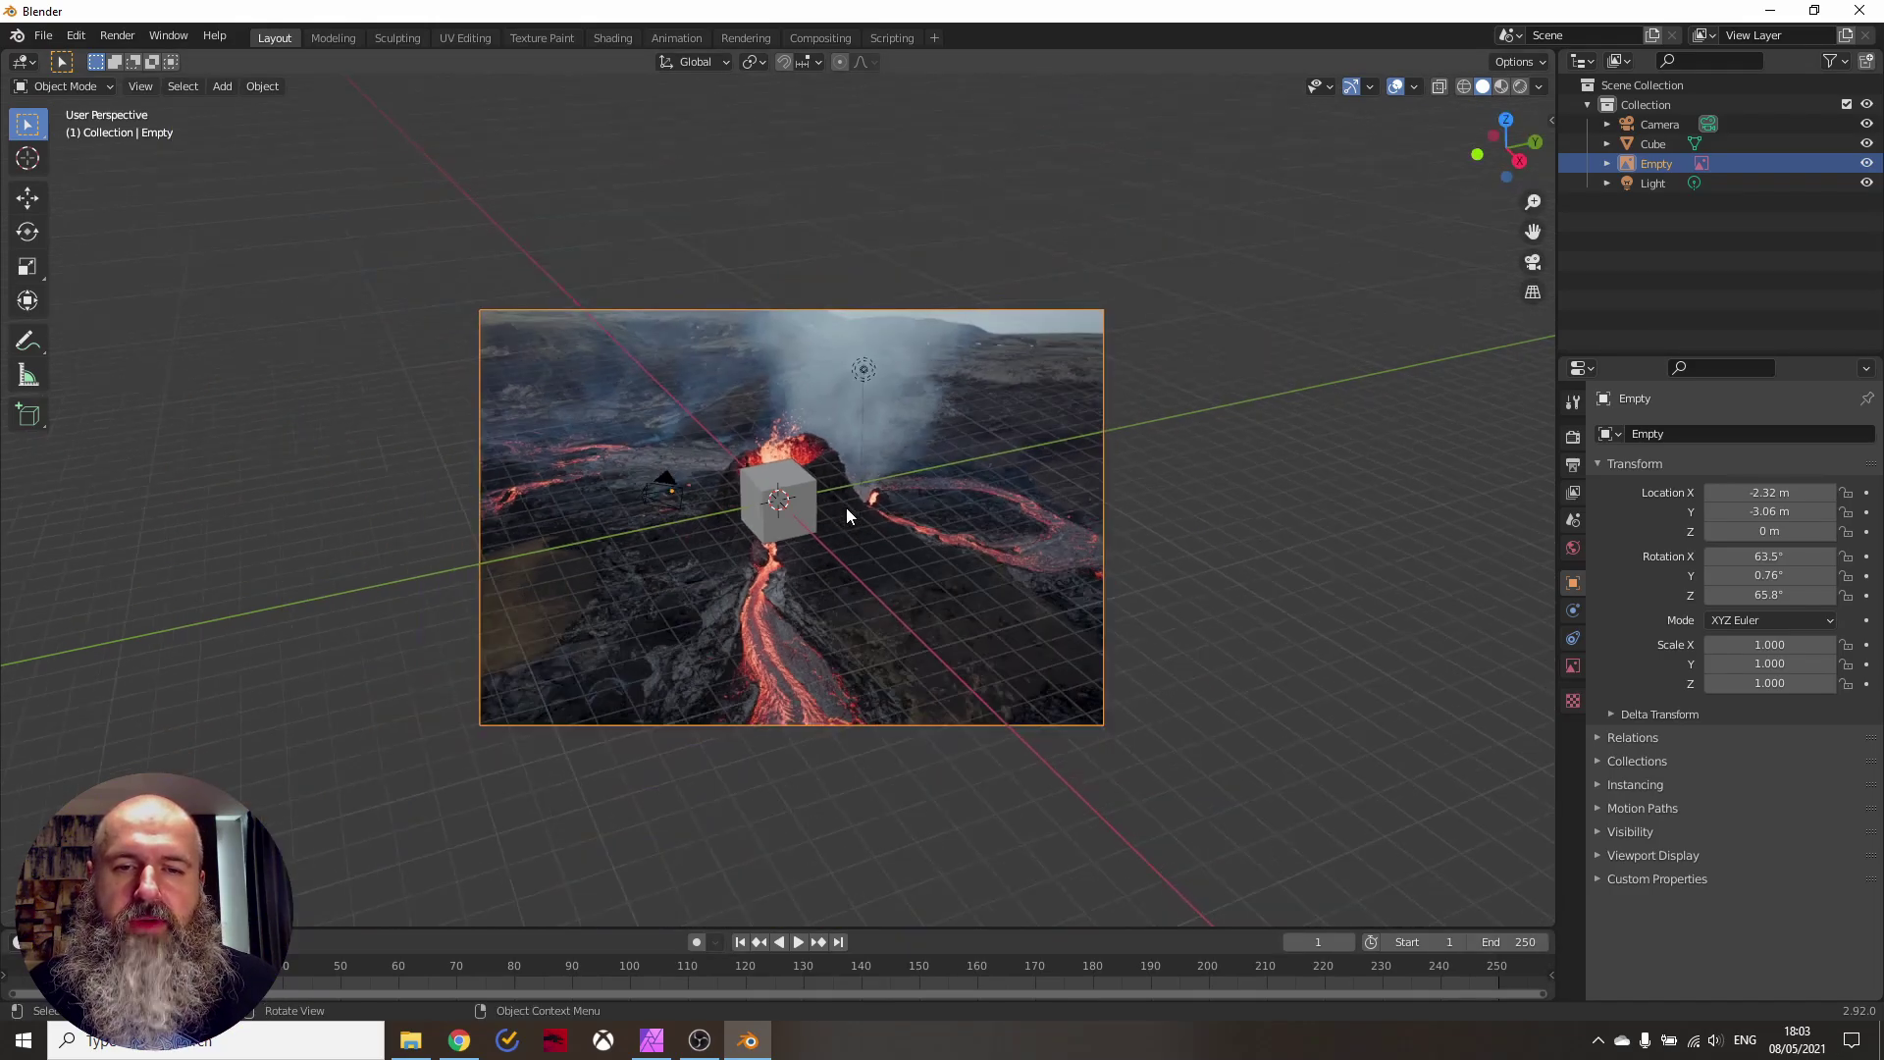
scroll(846, 509, "up", 4)
scroll(842, 508, "down", 2)
scroll(842, 508, "up", 1)
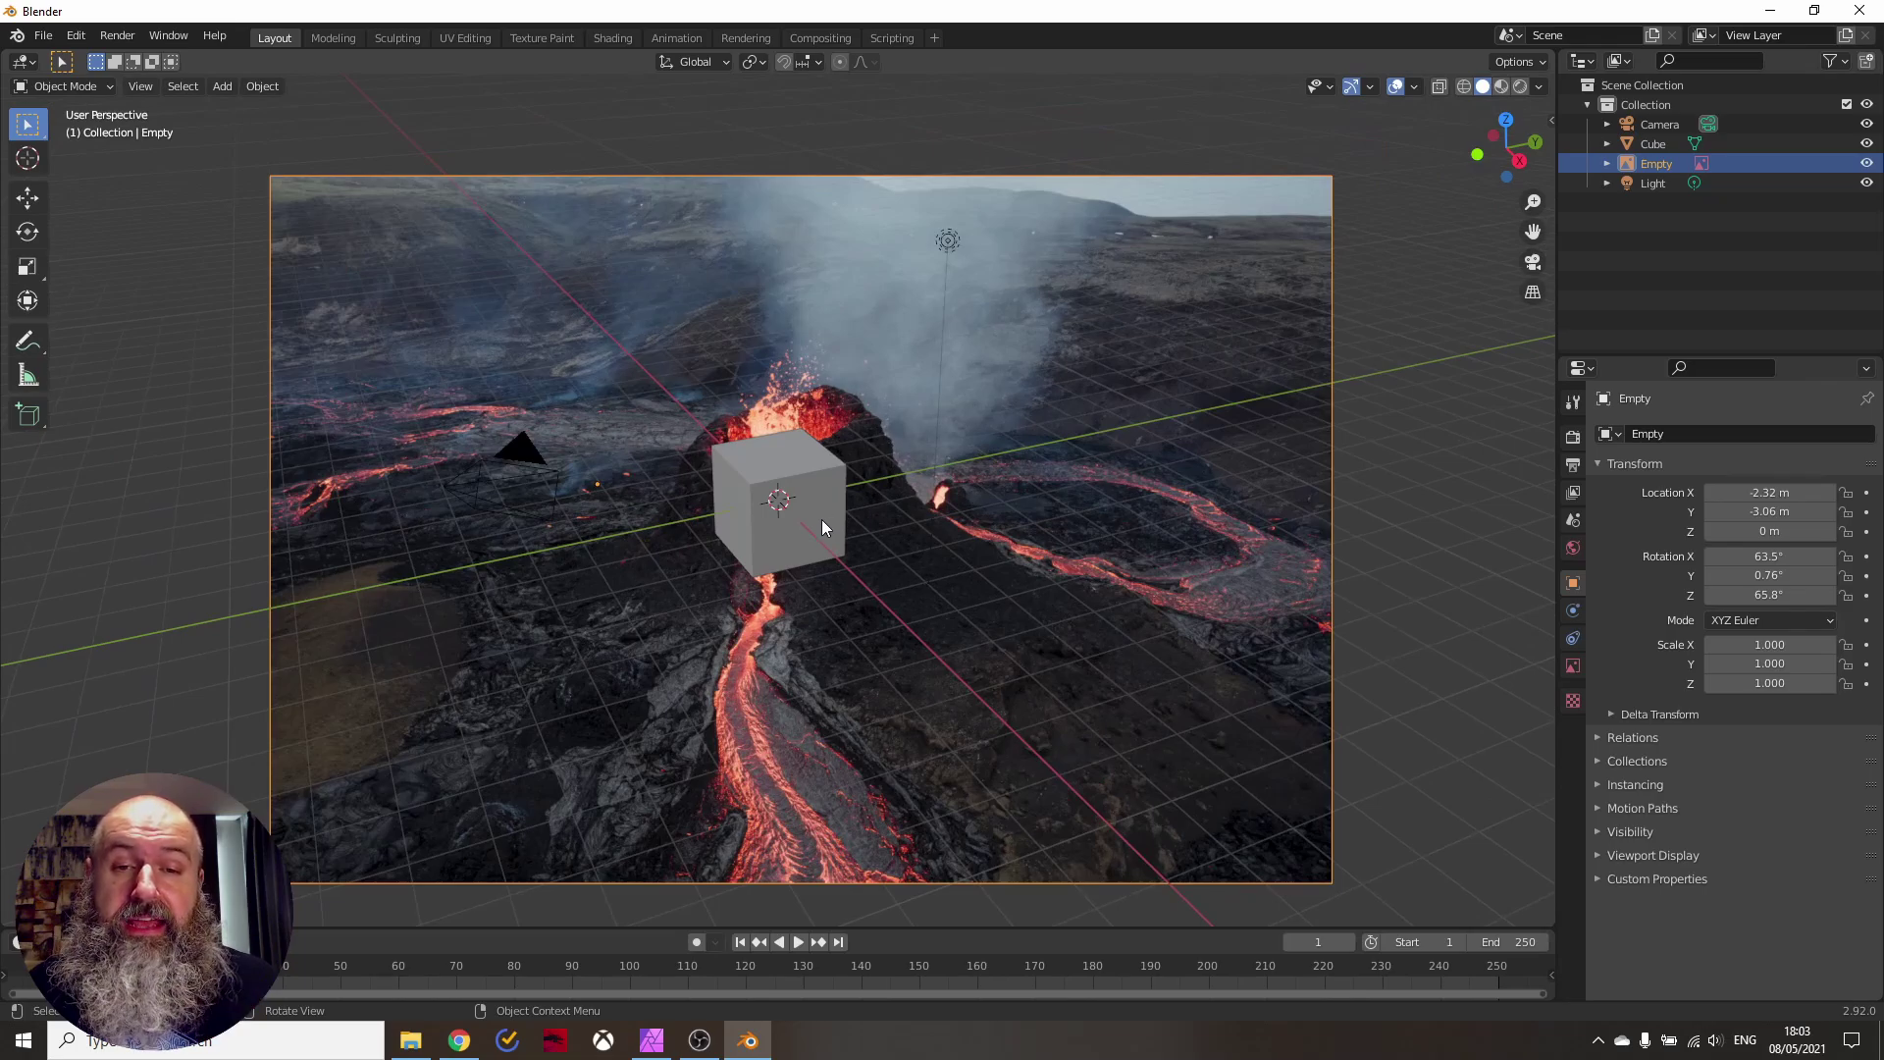
Scale the cube to 6 in X and Y and about 1.97 in Z
left_click(805, 471)
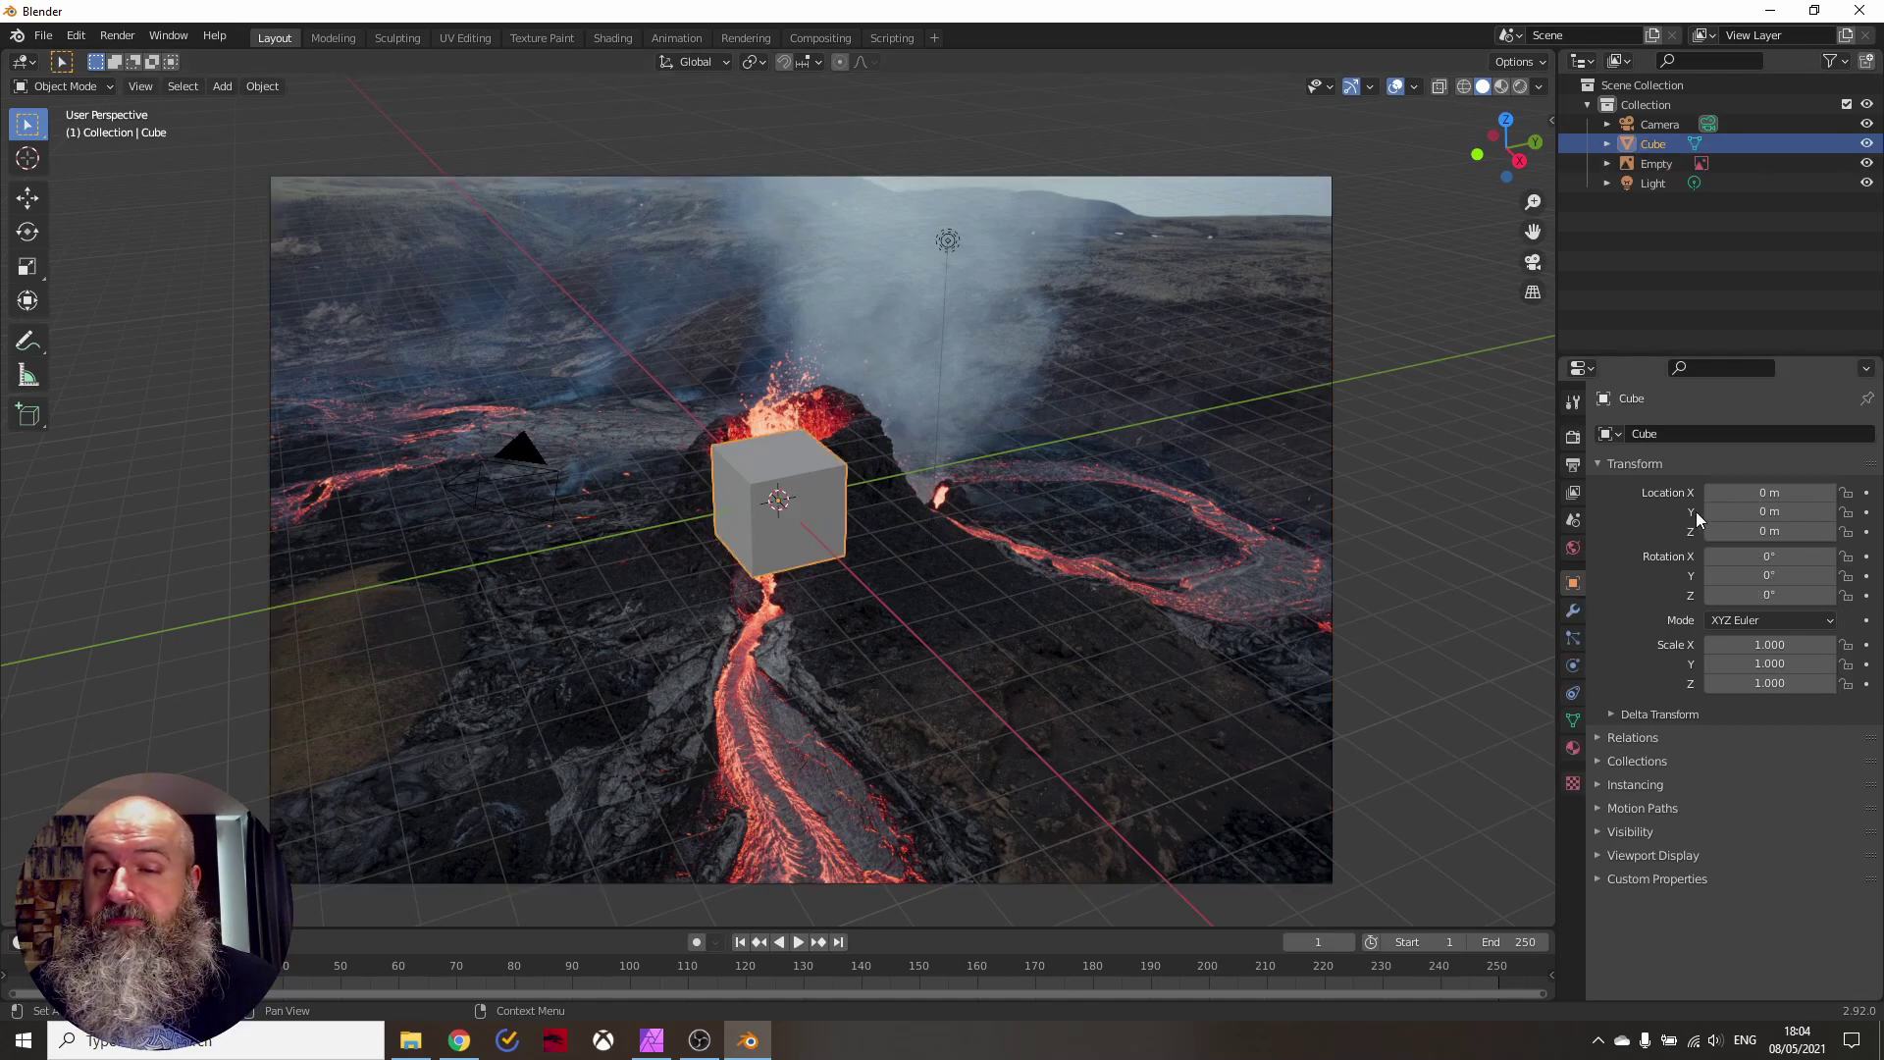
left_click_drag(1757, 645, 1875, 645)
left_click(1772, 648)
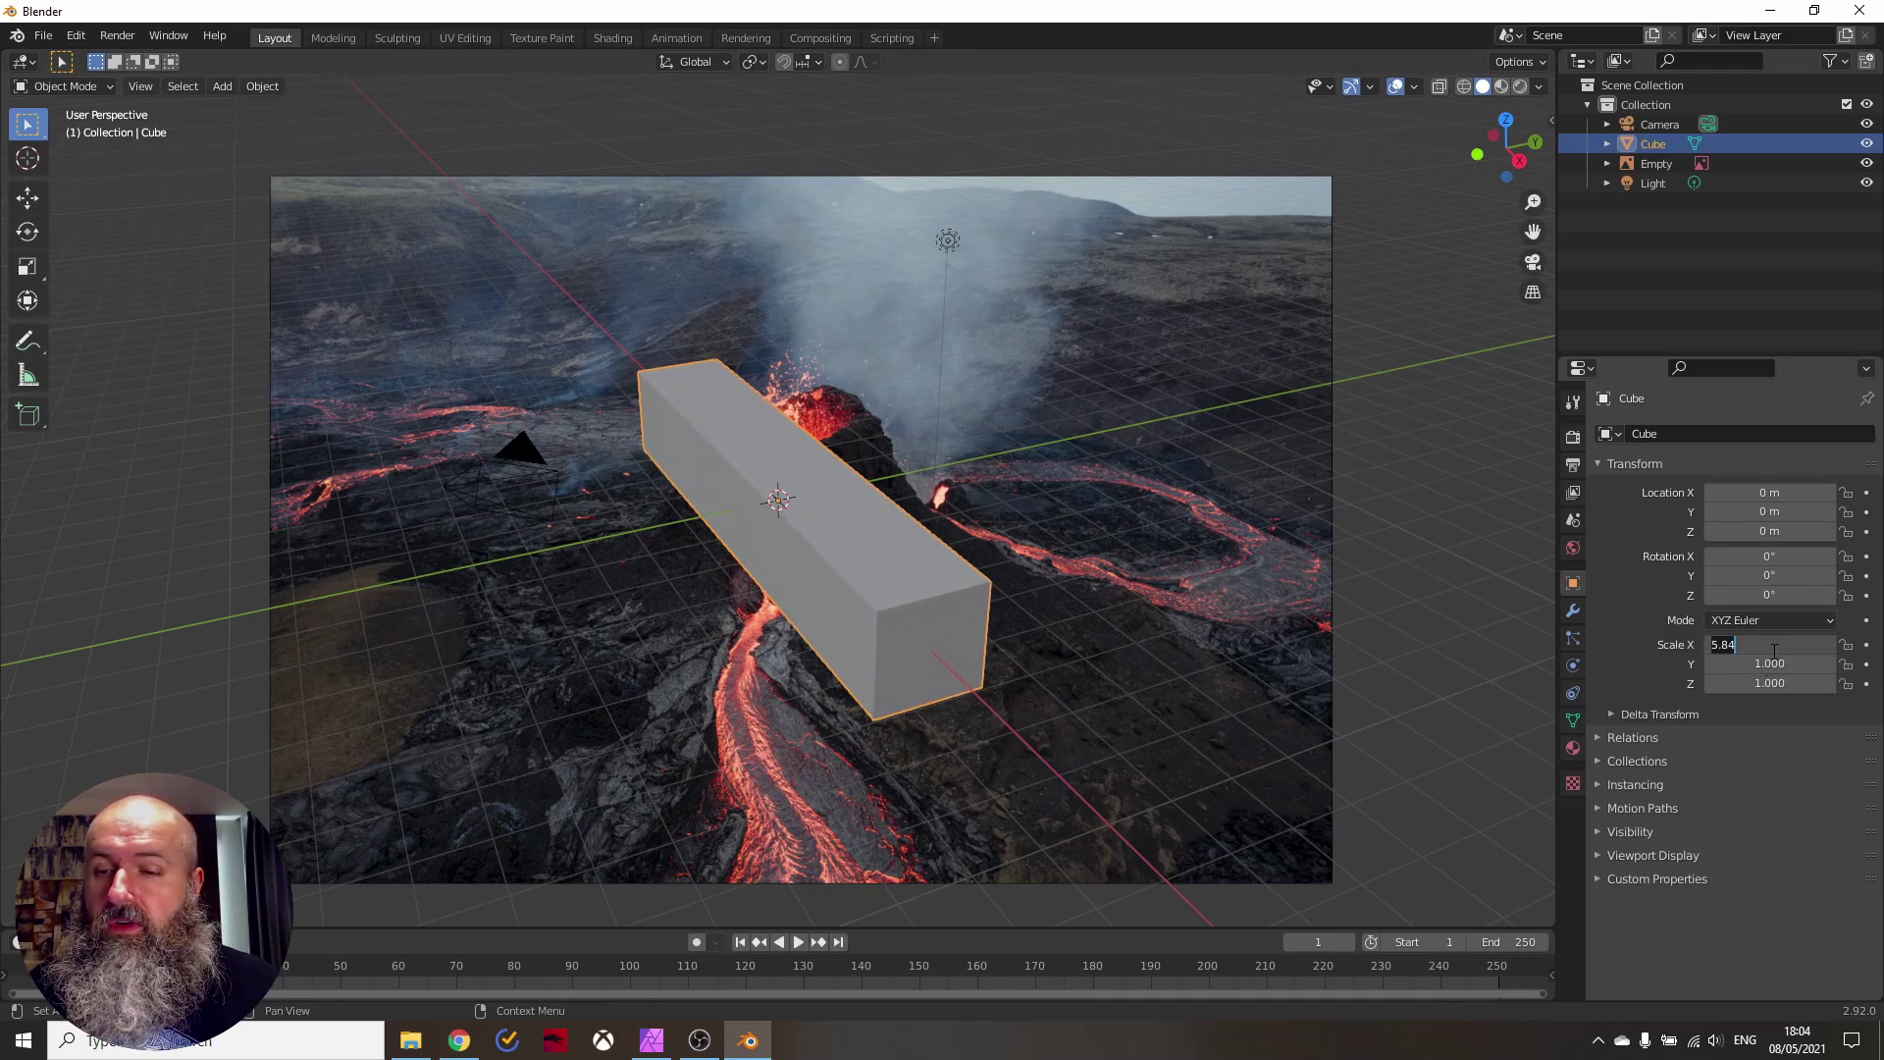
type("6")
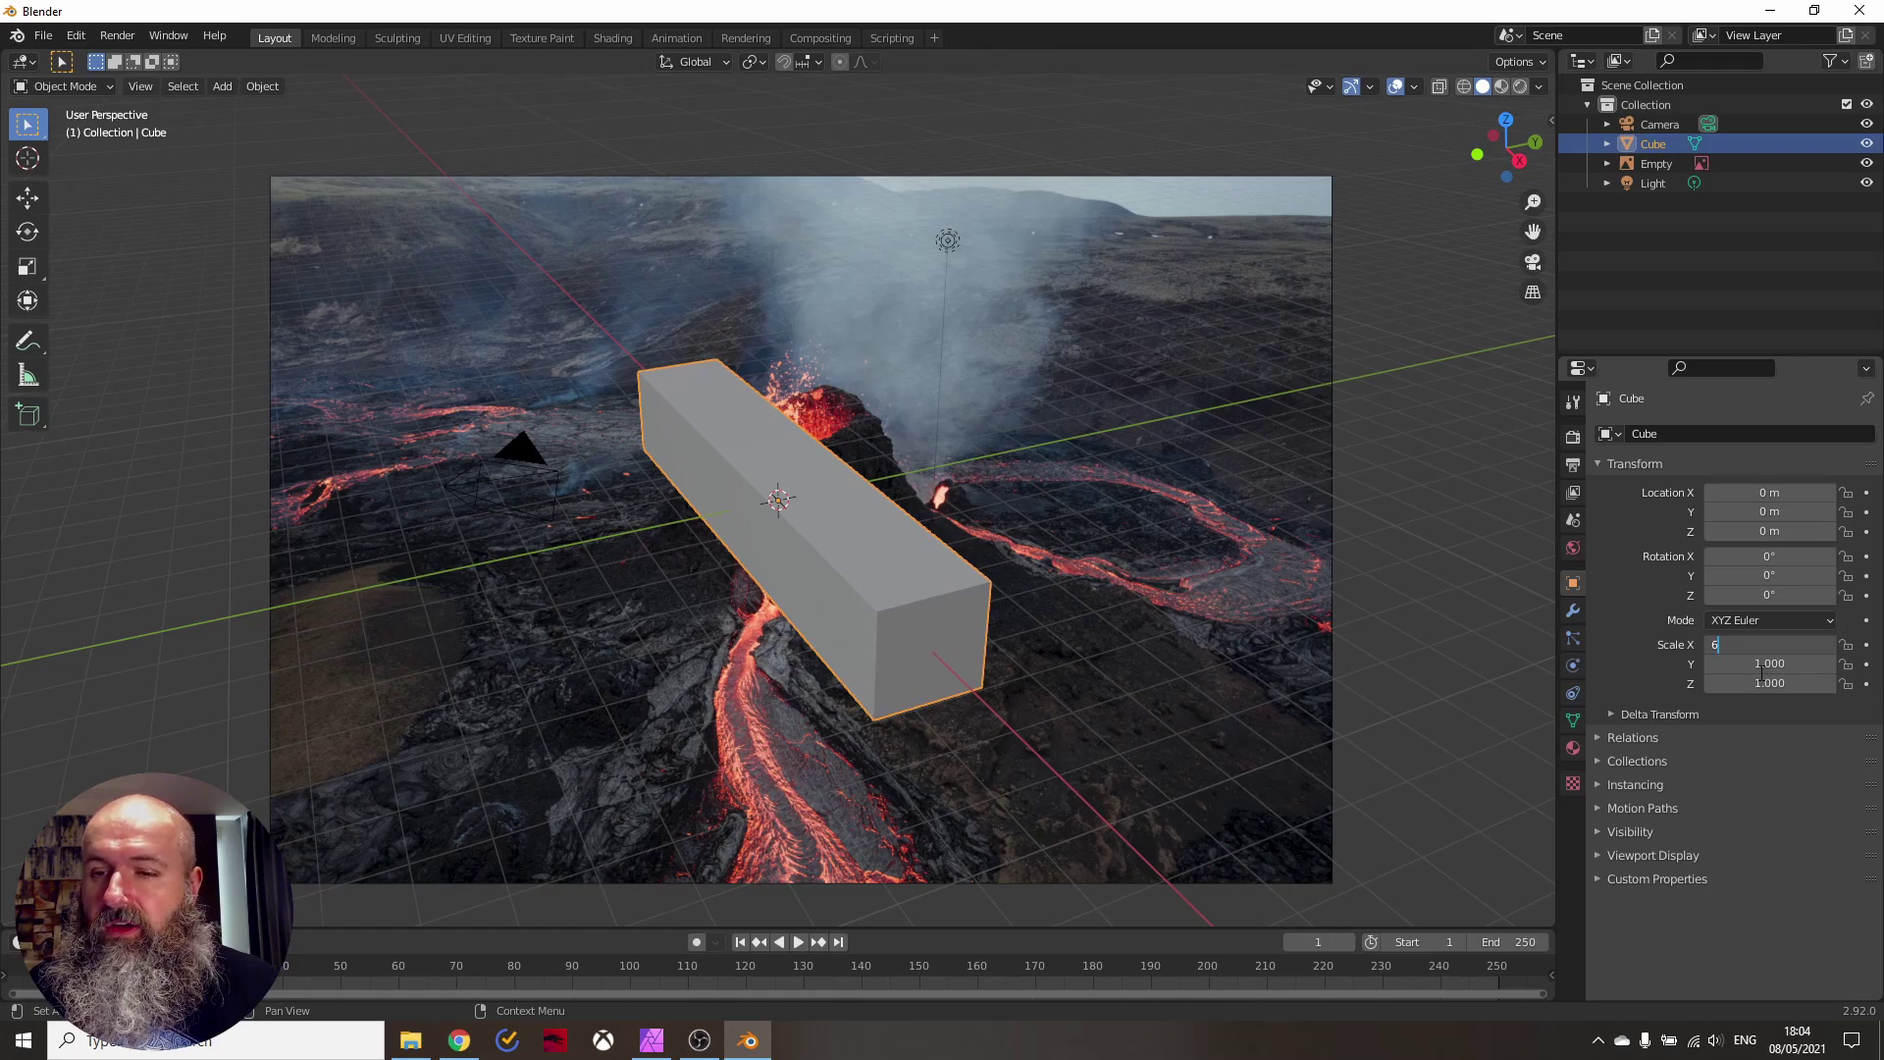
key("Return")
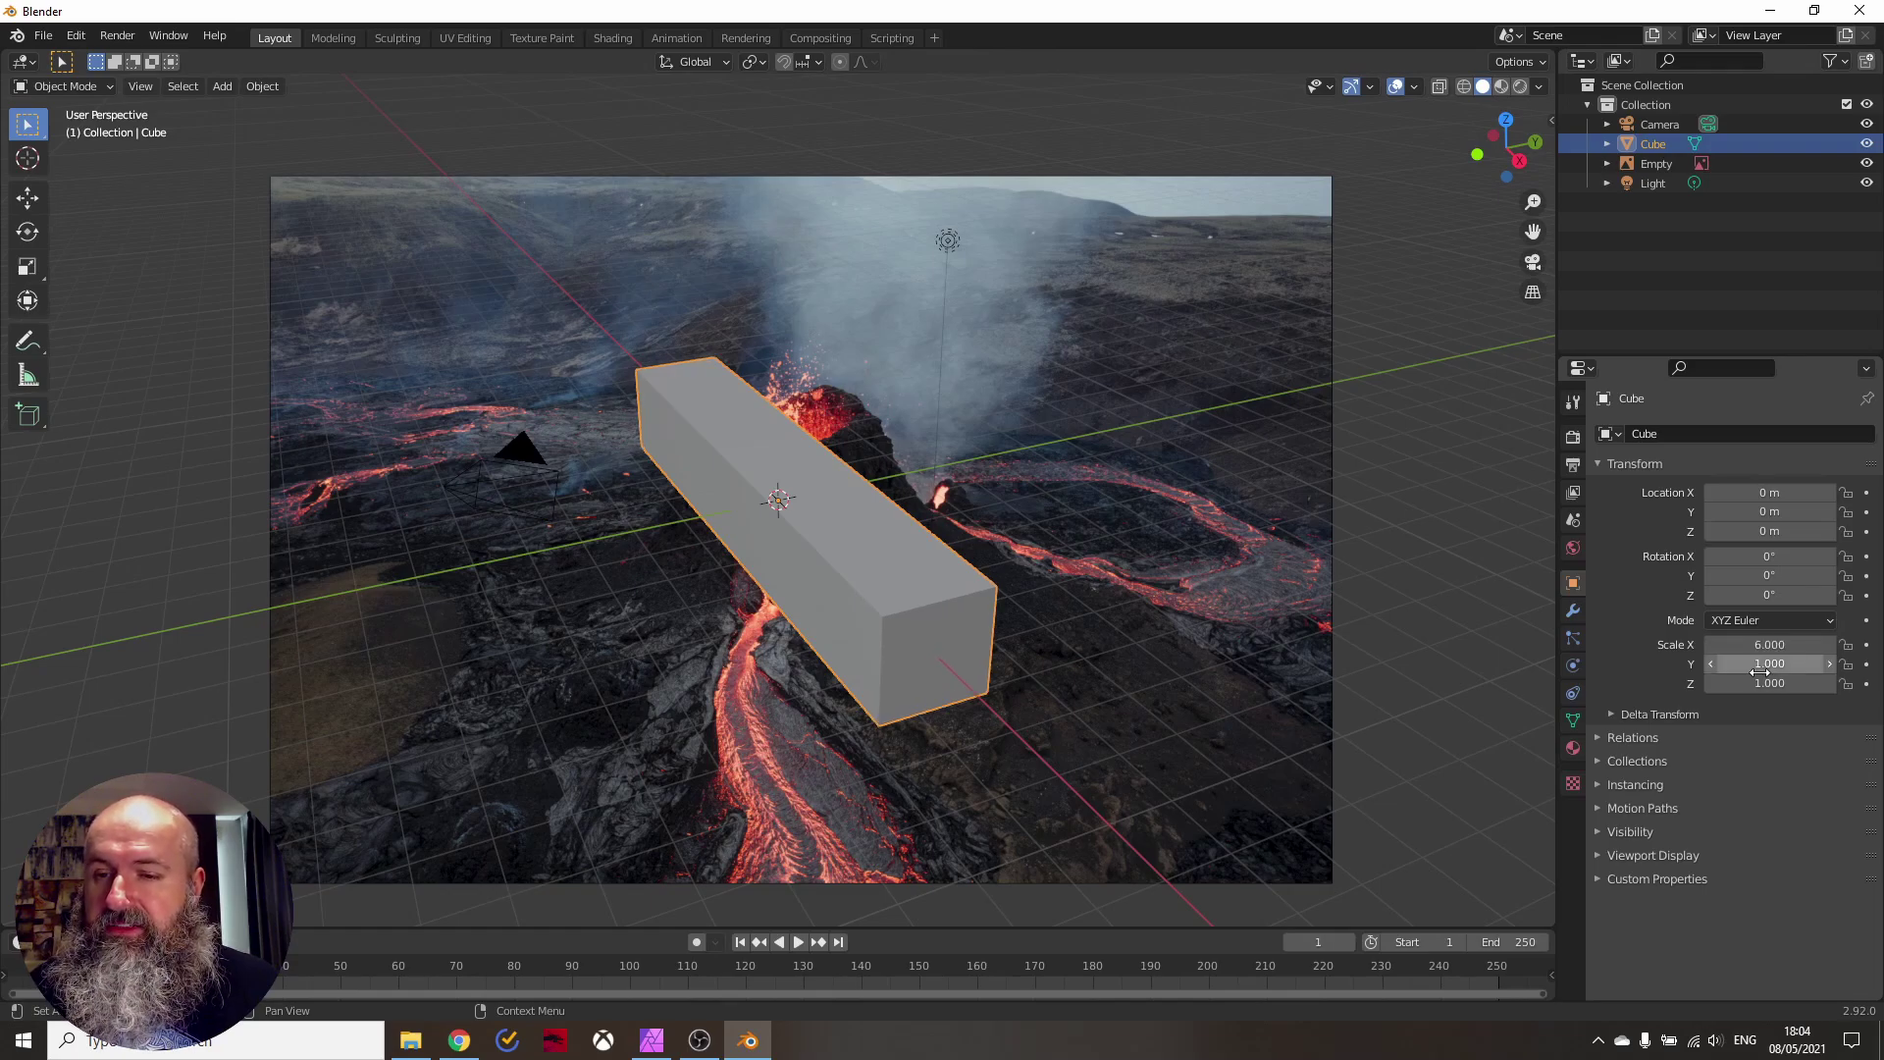
left_click(1788, 664)
type("6")
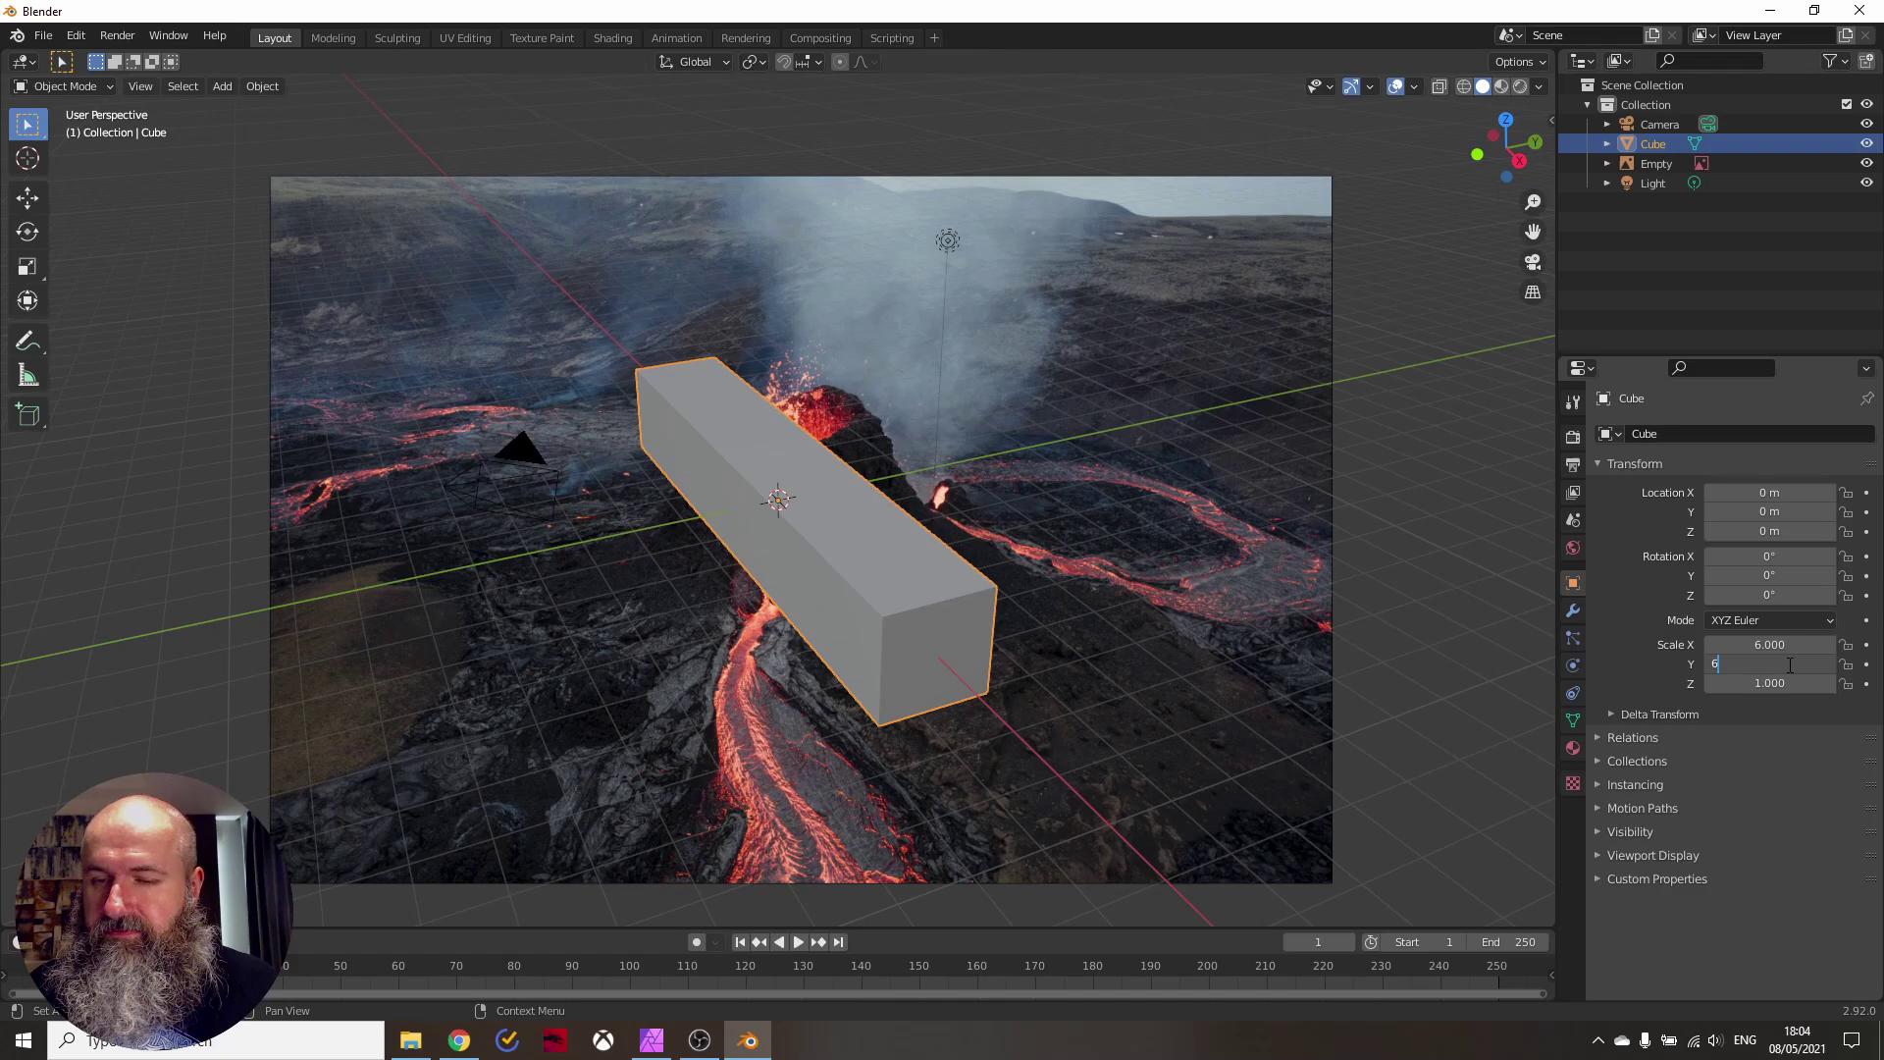
key("Return")
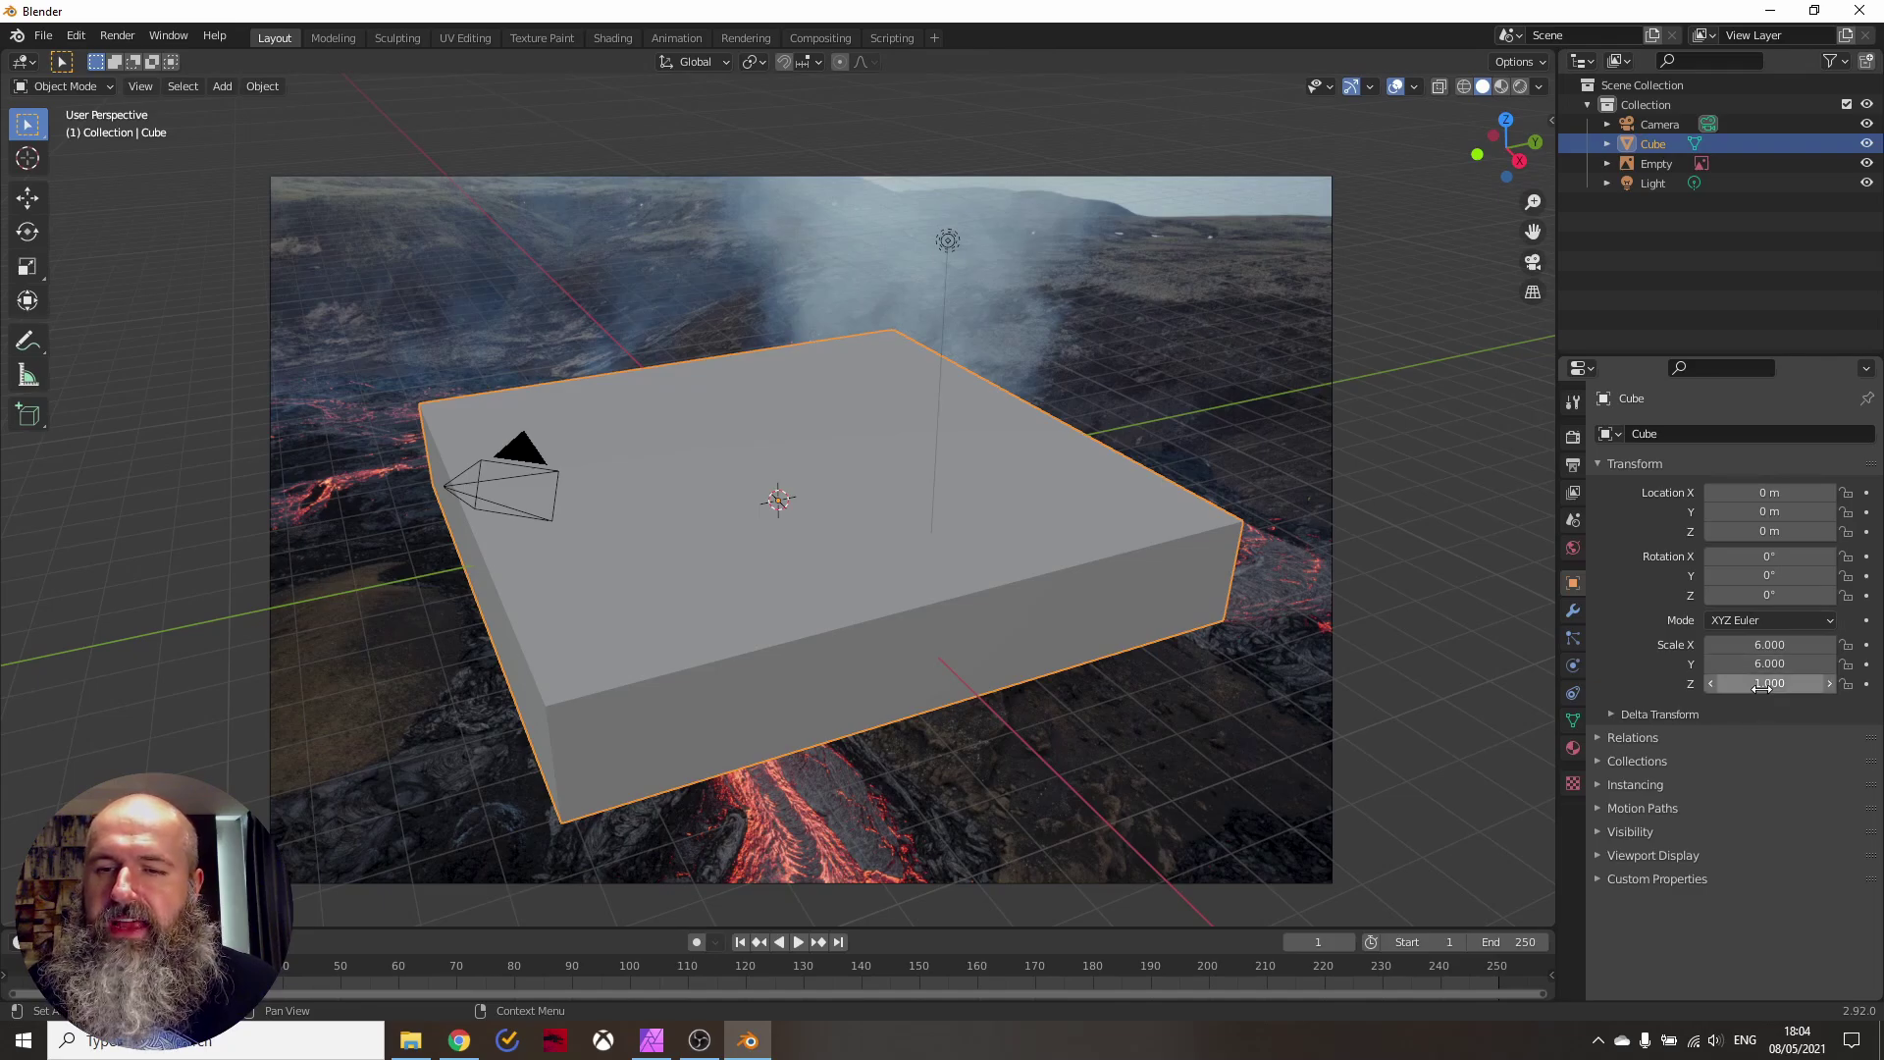
left_click_drag(1763, 688, 1845, 688)
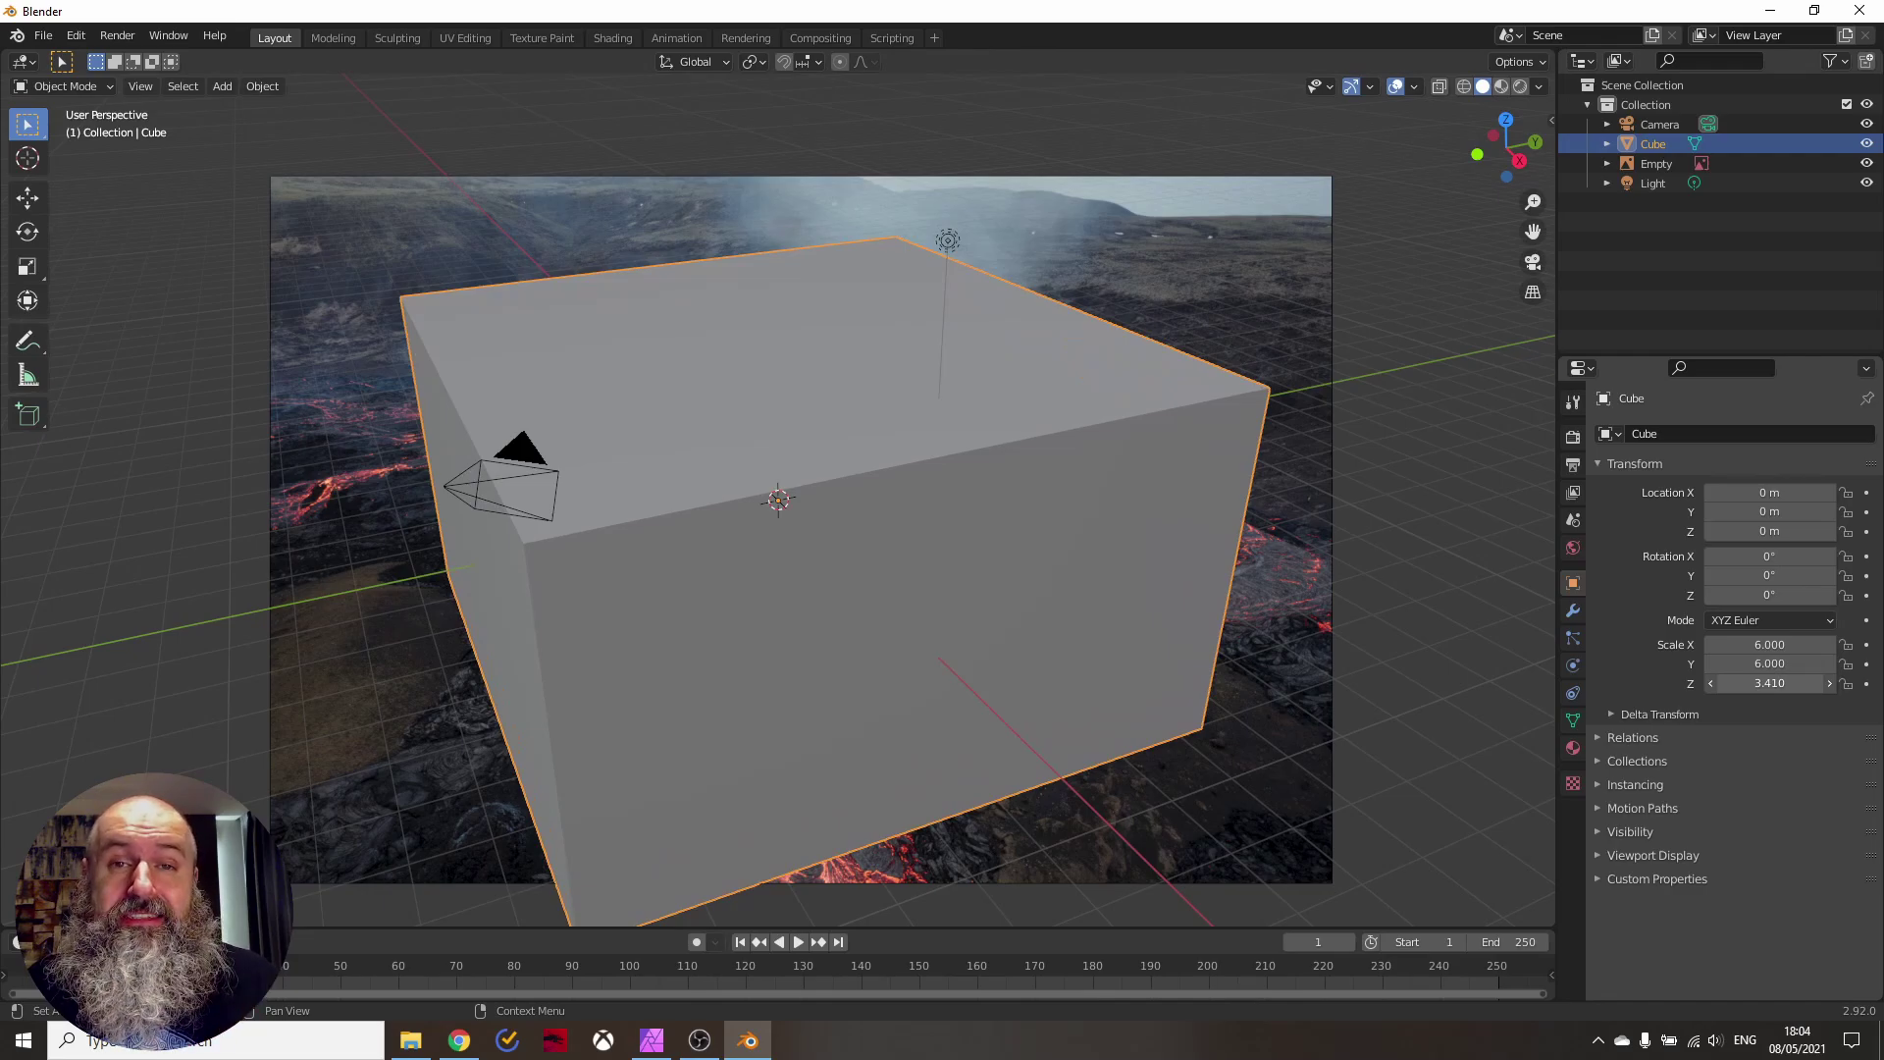
left_click_drag(1845, 688, 1762, 688)
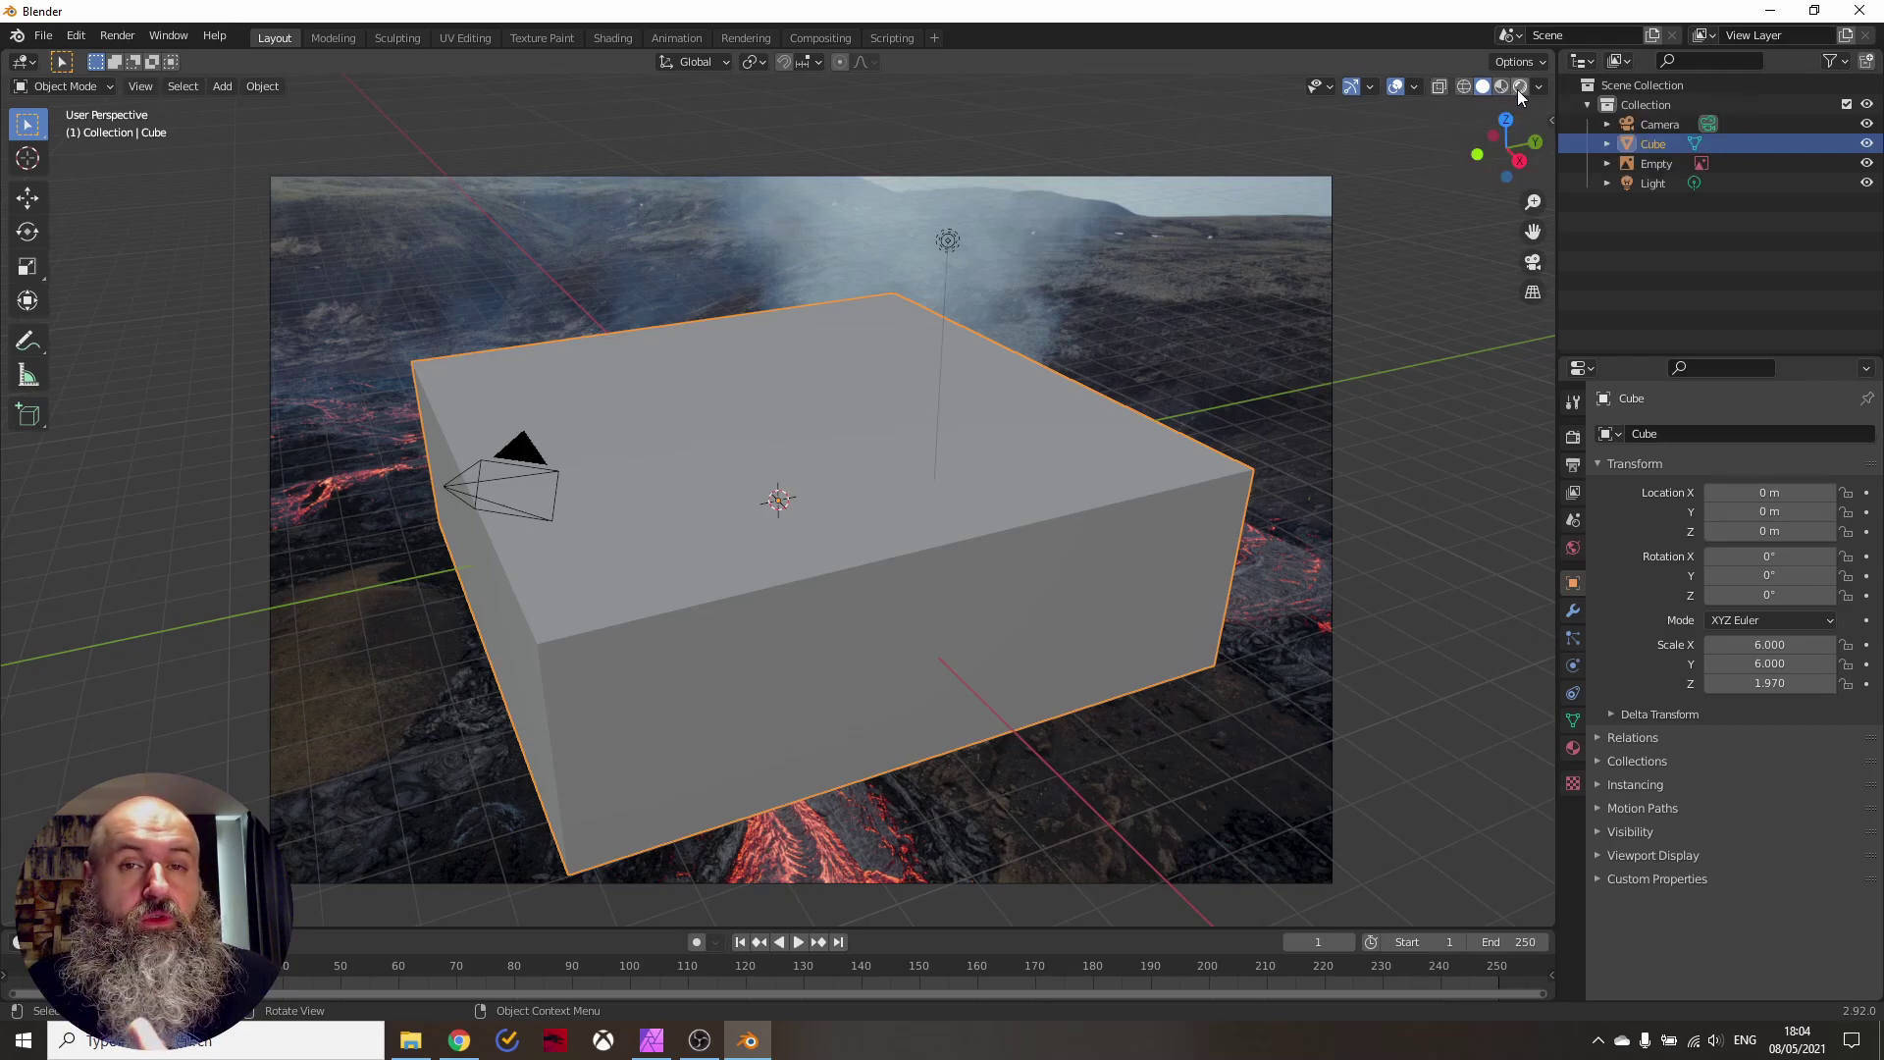
Switch to wireframe shading and drop the slab to Location Z −4.24 m below the volcano image
left_click(1463, 85)
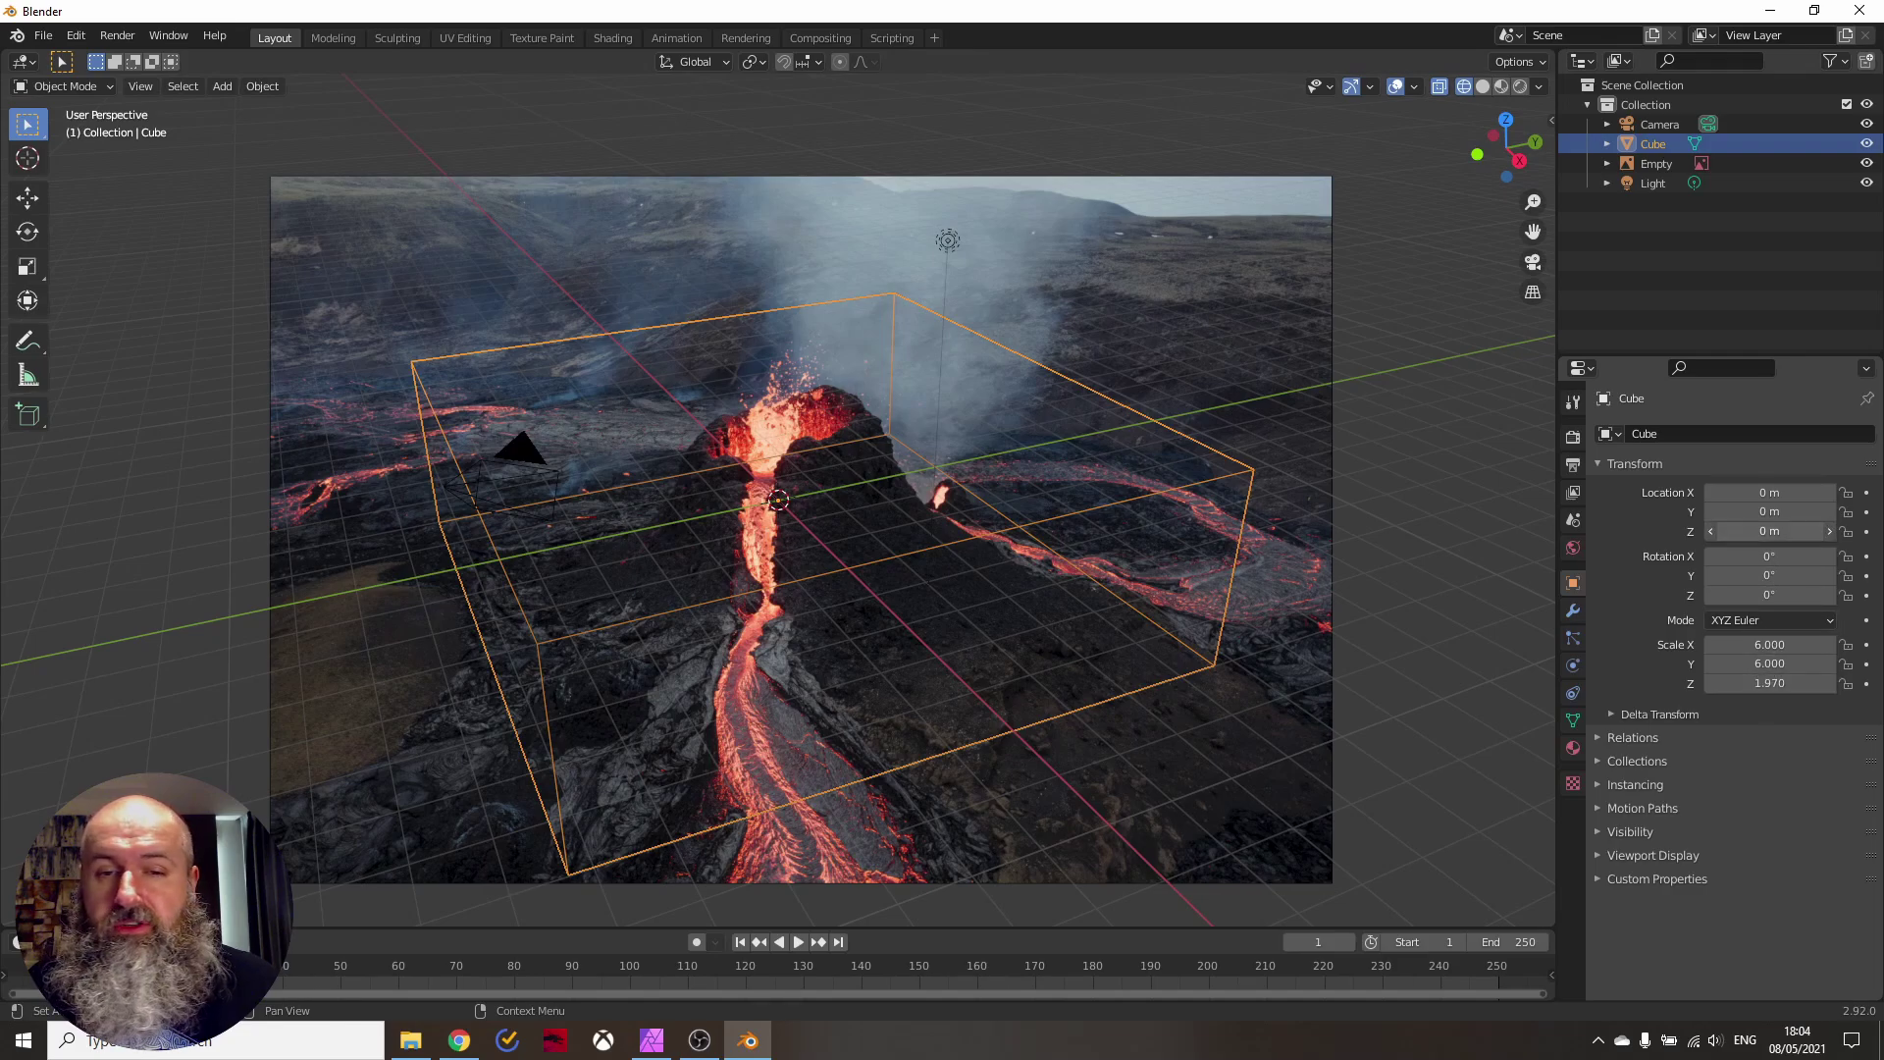
left_click_drag(1770, 531, 1700, 531)
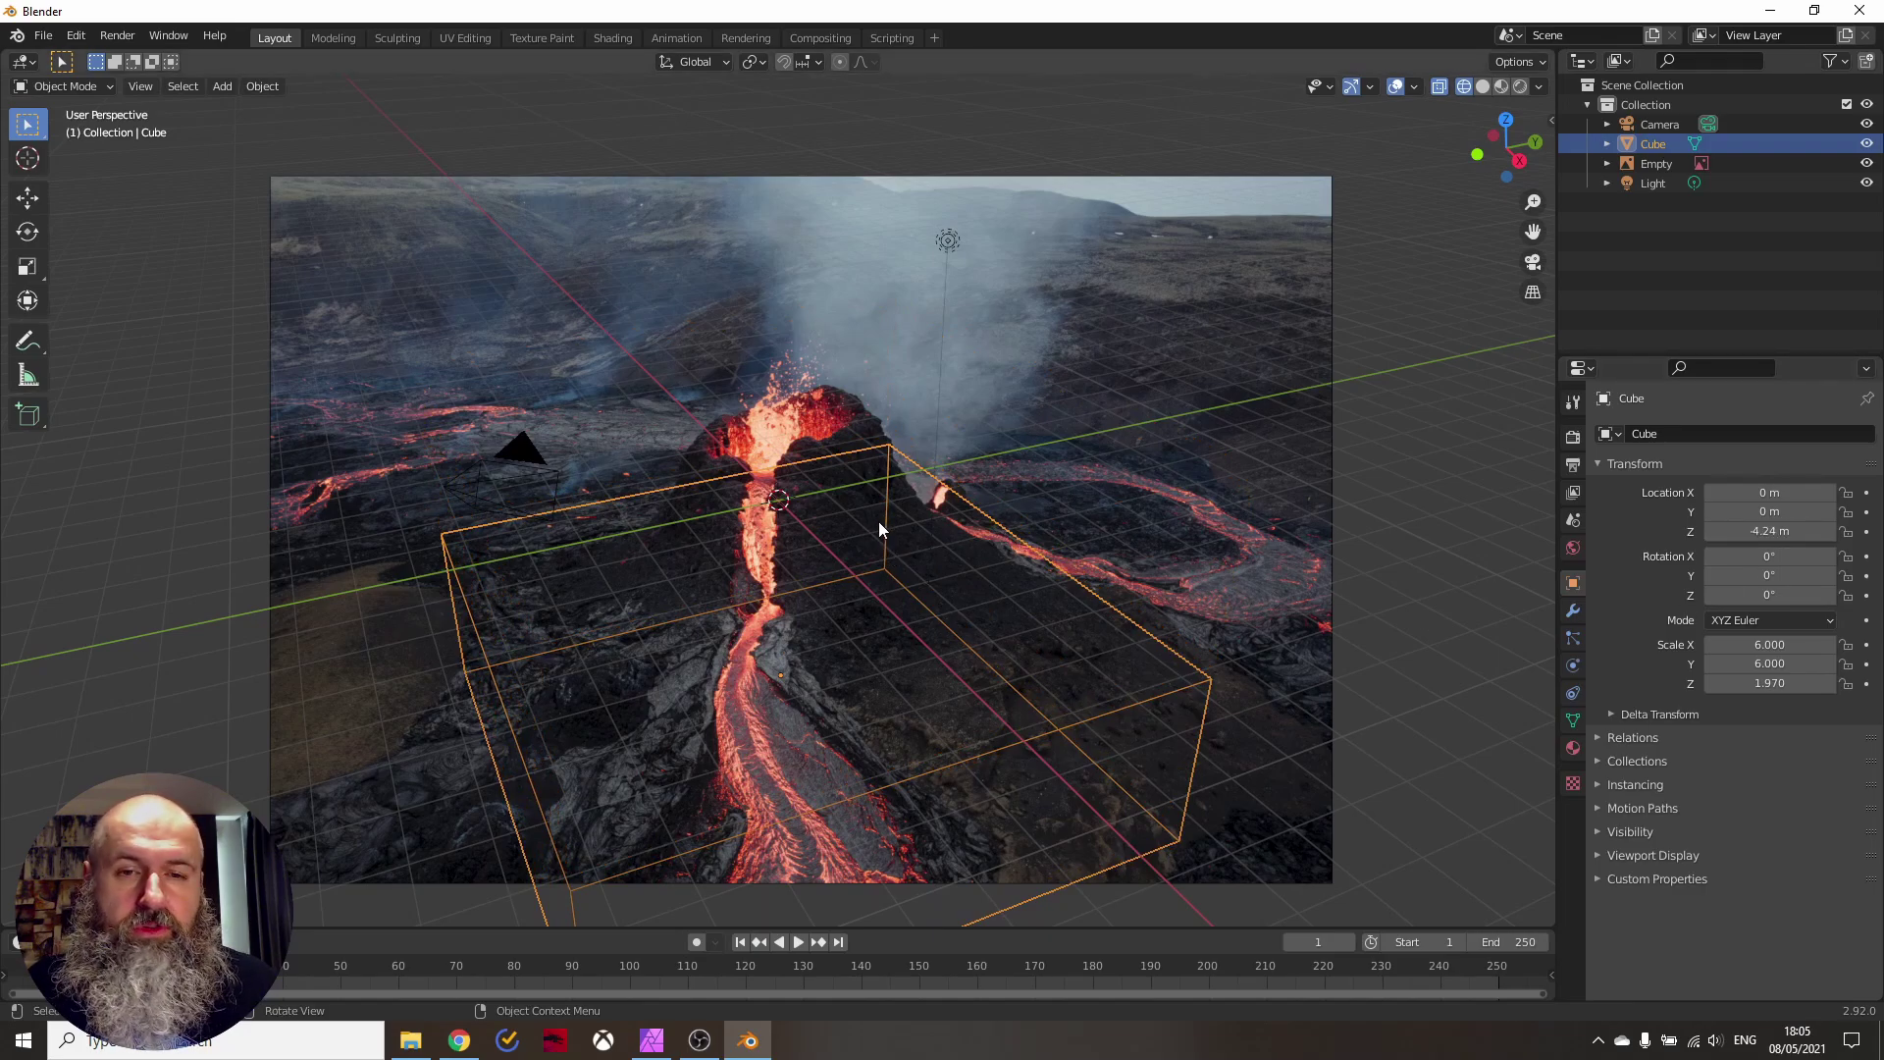
left_click(887, 579, "shift")
left_click_drag(891, 585, 899, 455)
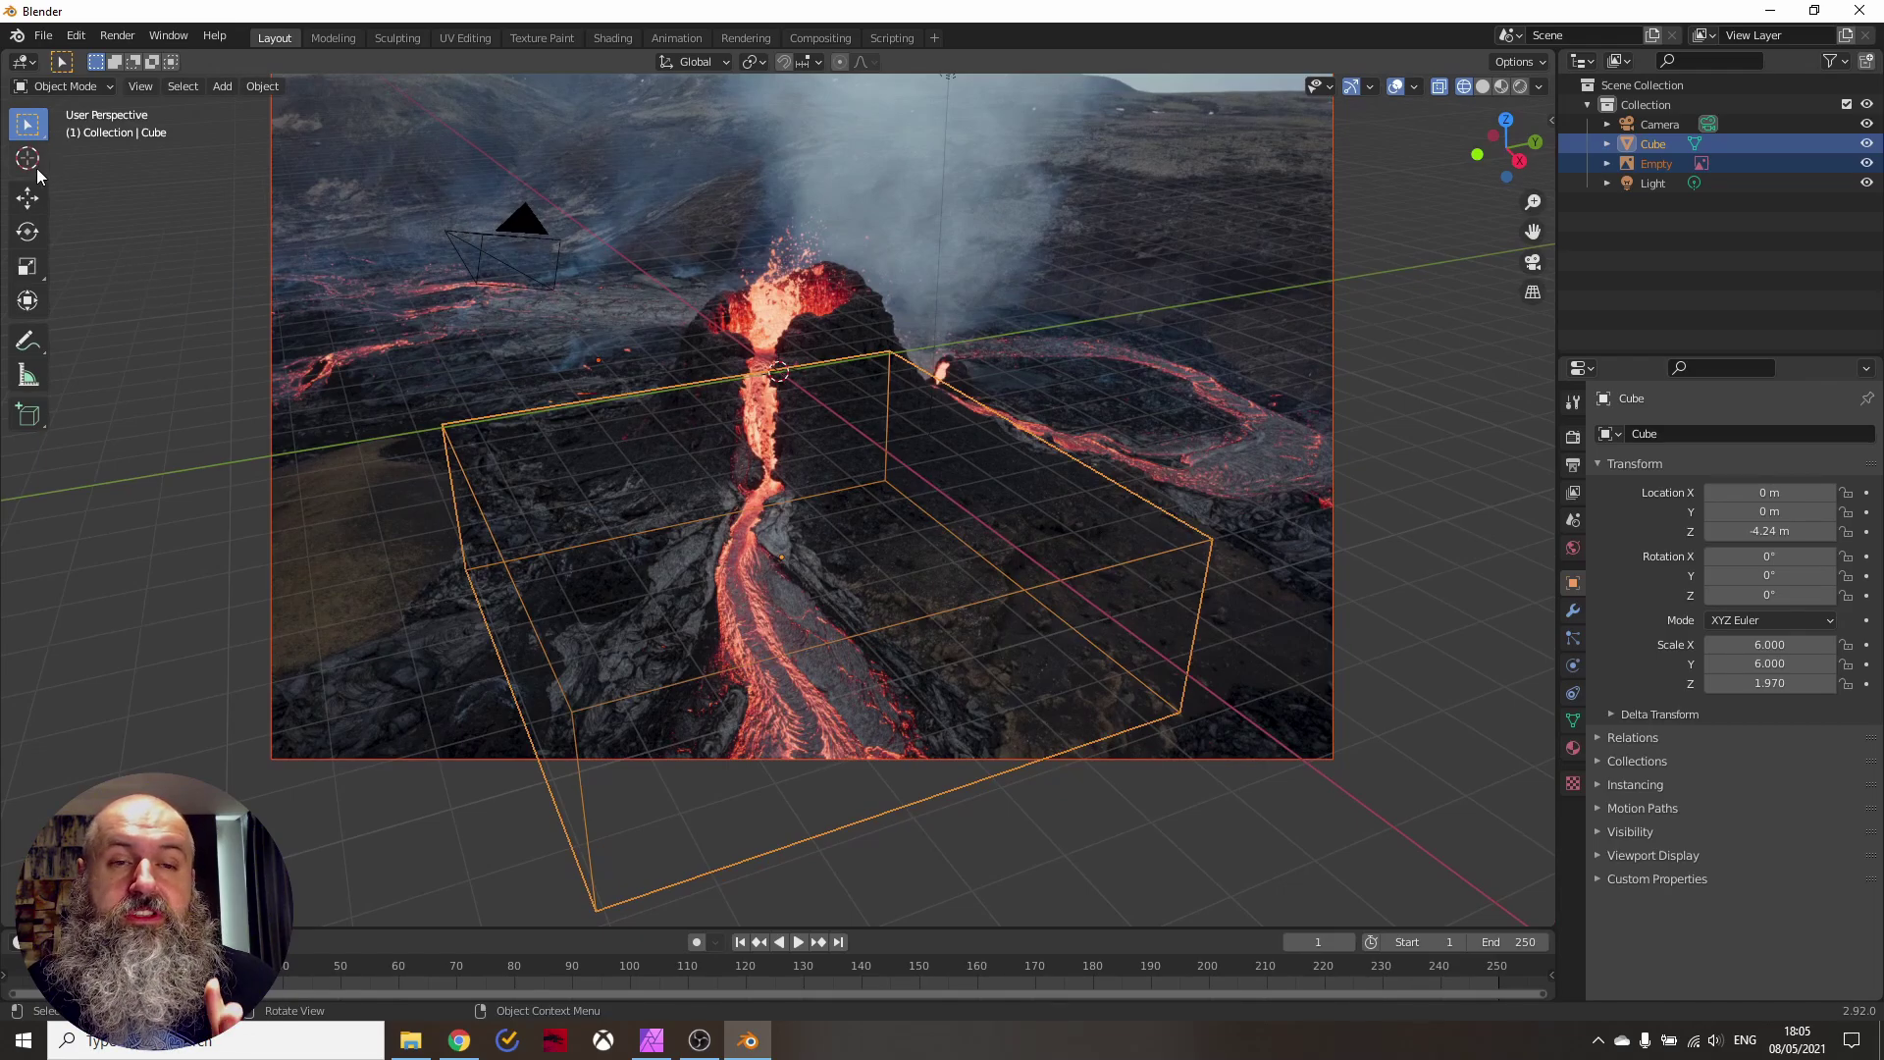
Rotate the cube about Z to roughly 3.96° so its edges match the volcano photo
left_click(30, 236)
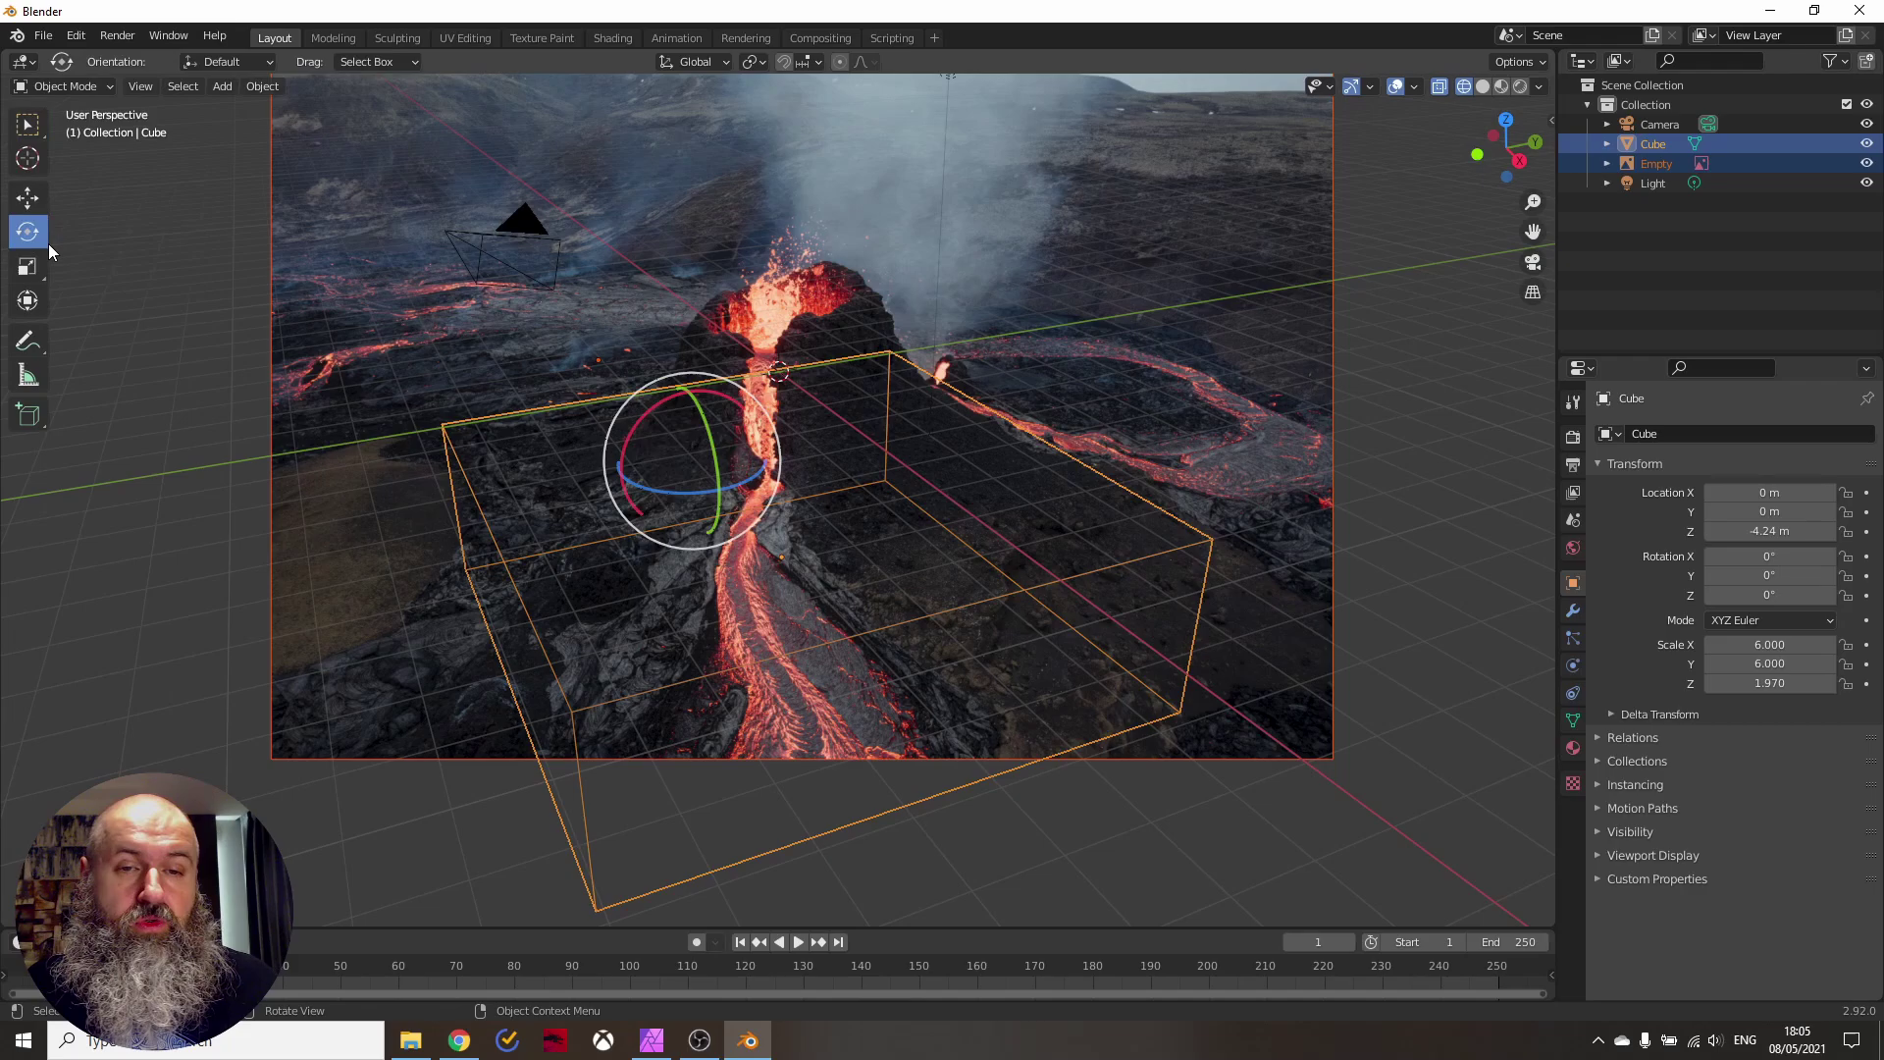
left_click(1634, 144)
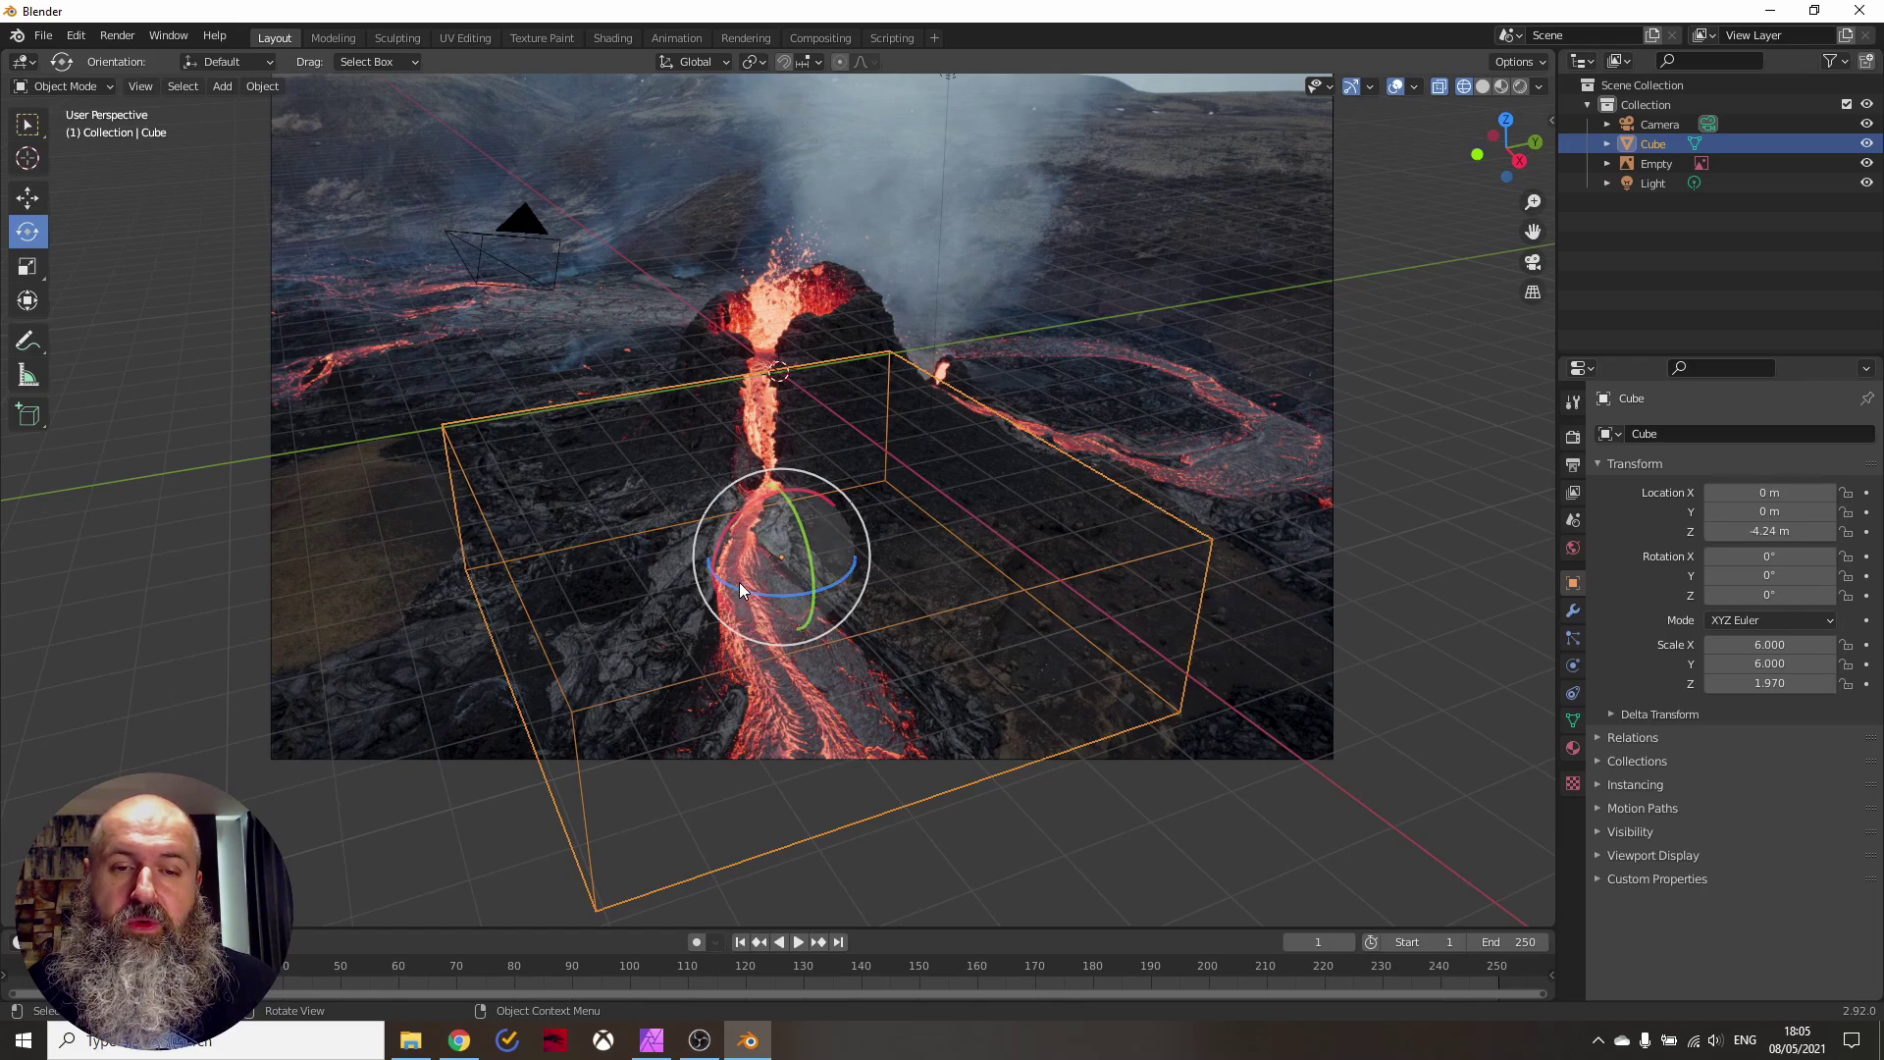
left_click_drag(764, 601, 761, 588)
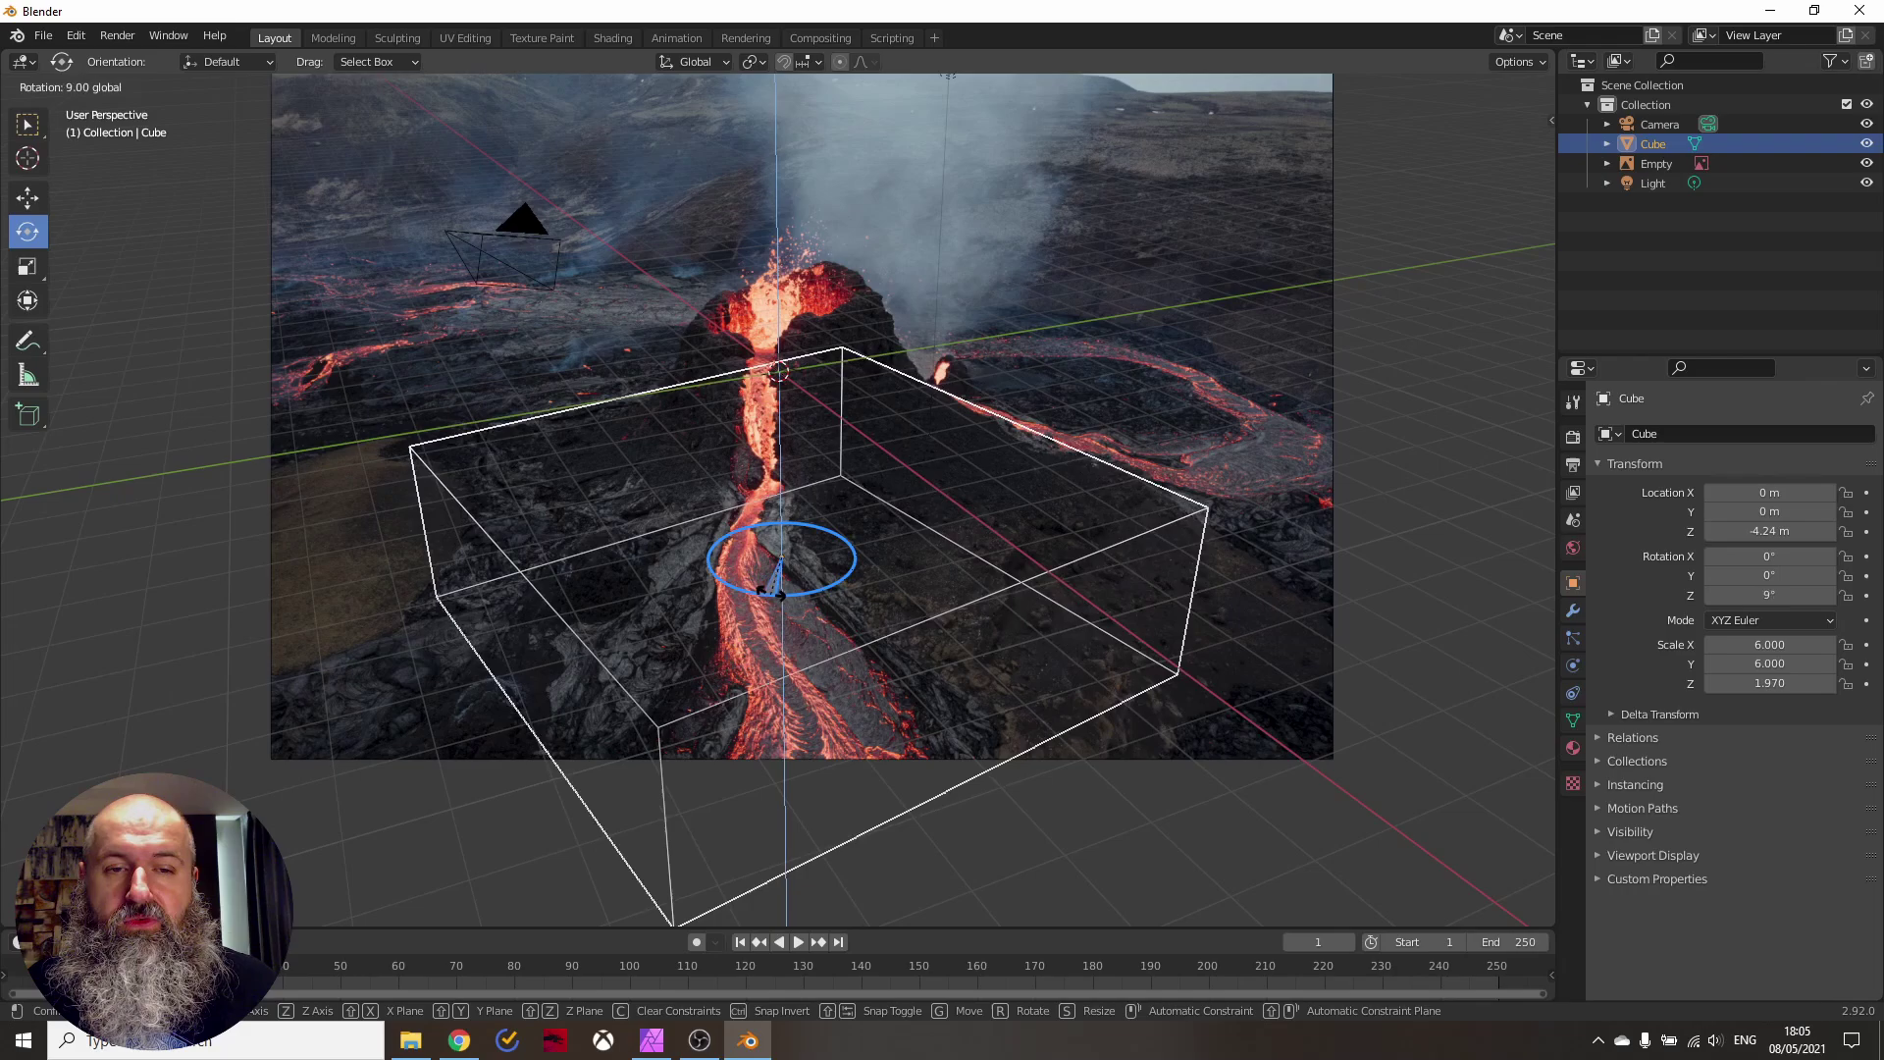
mouse_move(762, 589)
left_mouse_down()
mouse_move(793, 586)
mouse_move(767, 578)
left_mouse_up()
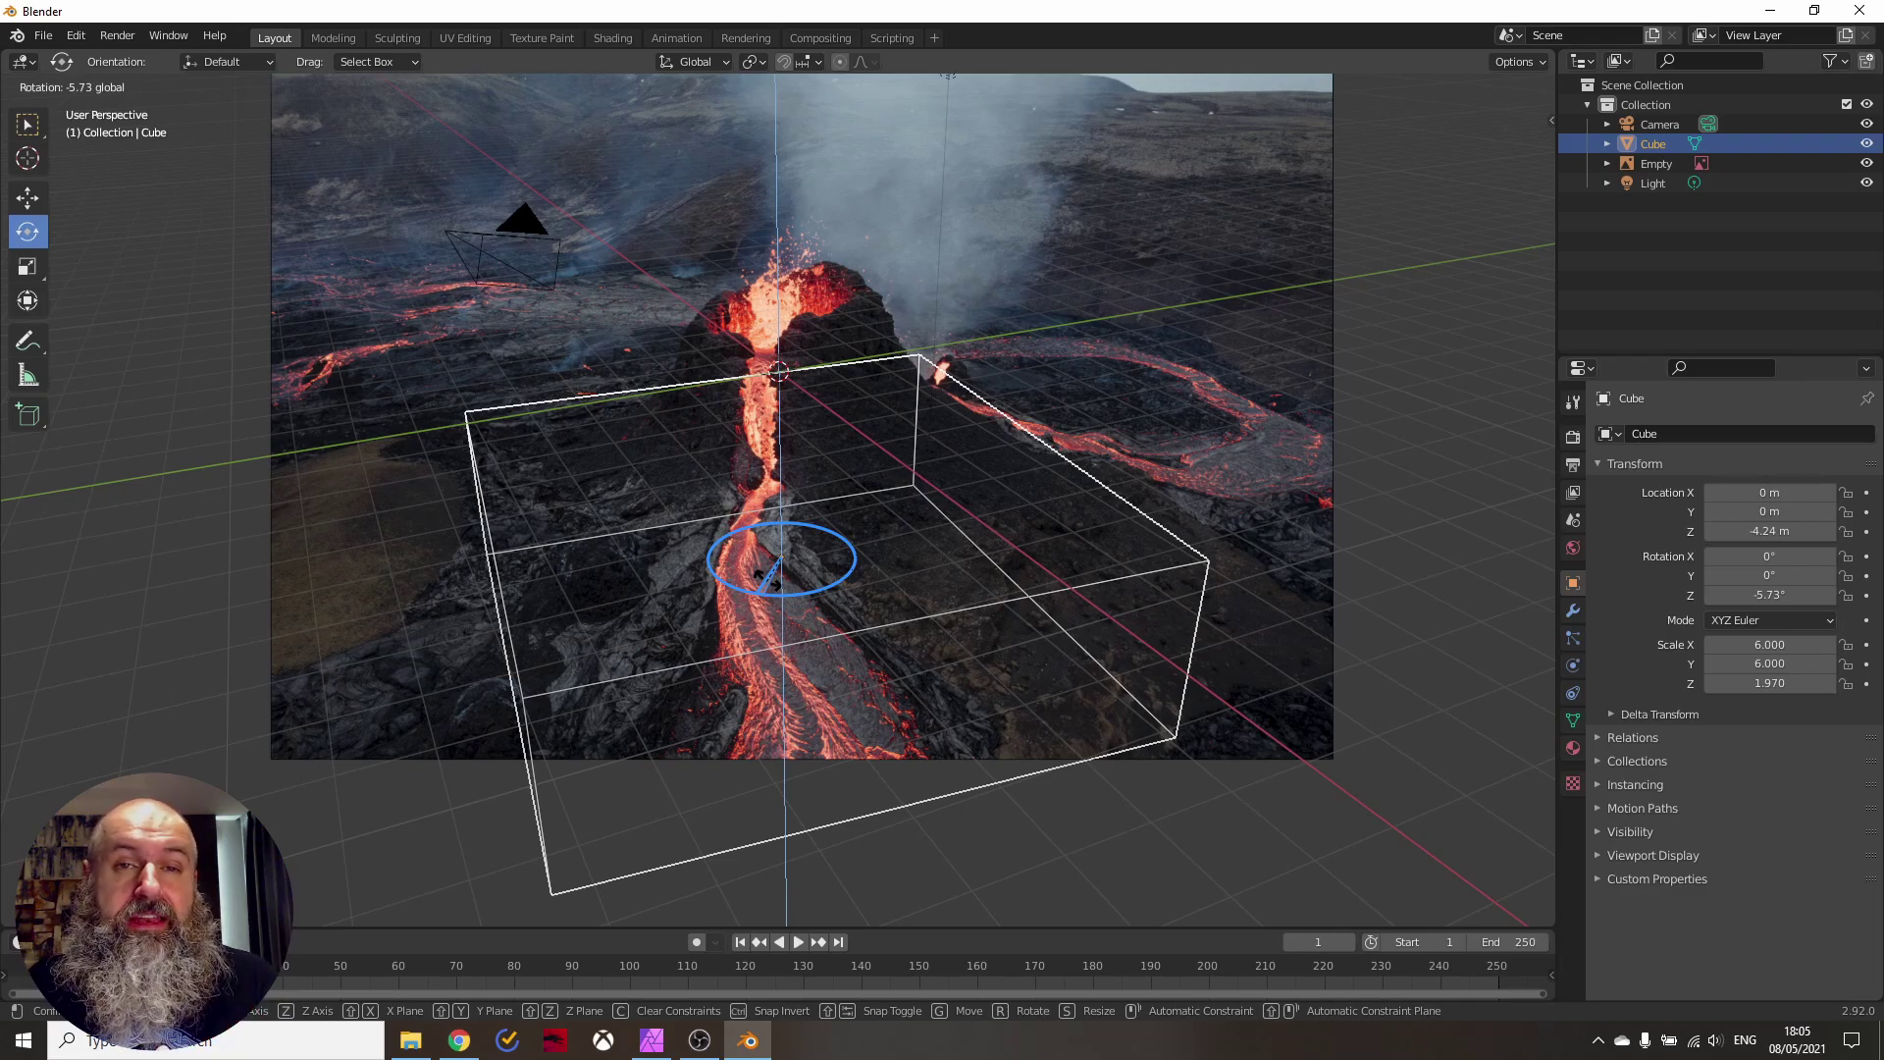
left_click_drag(769, 579, 771, 566)
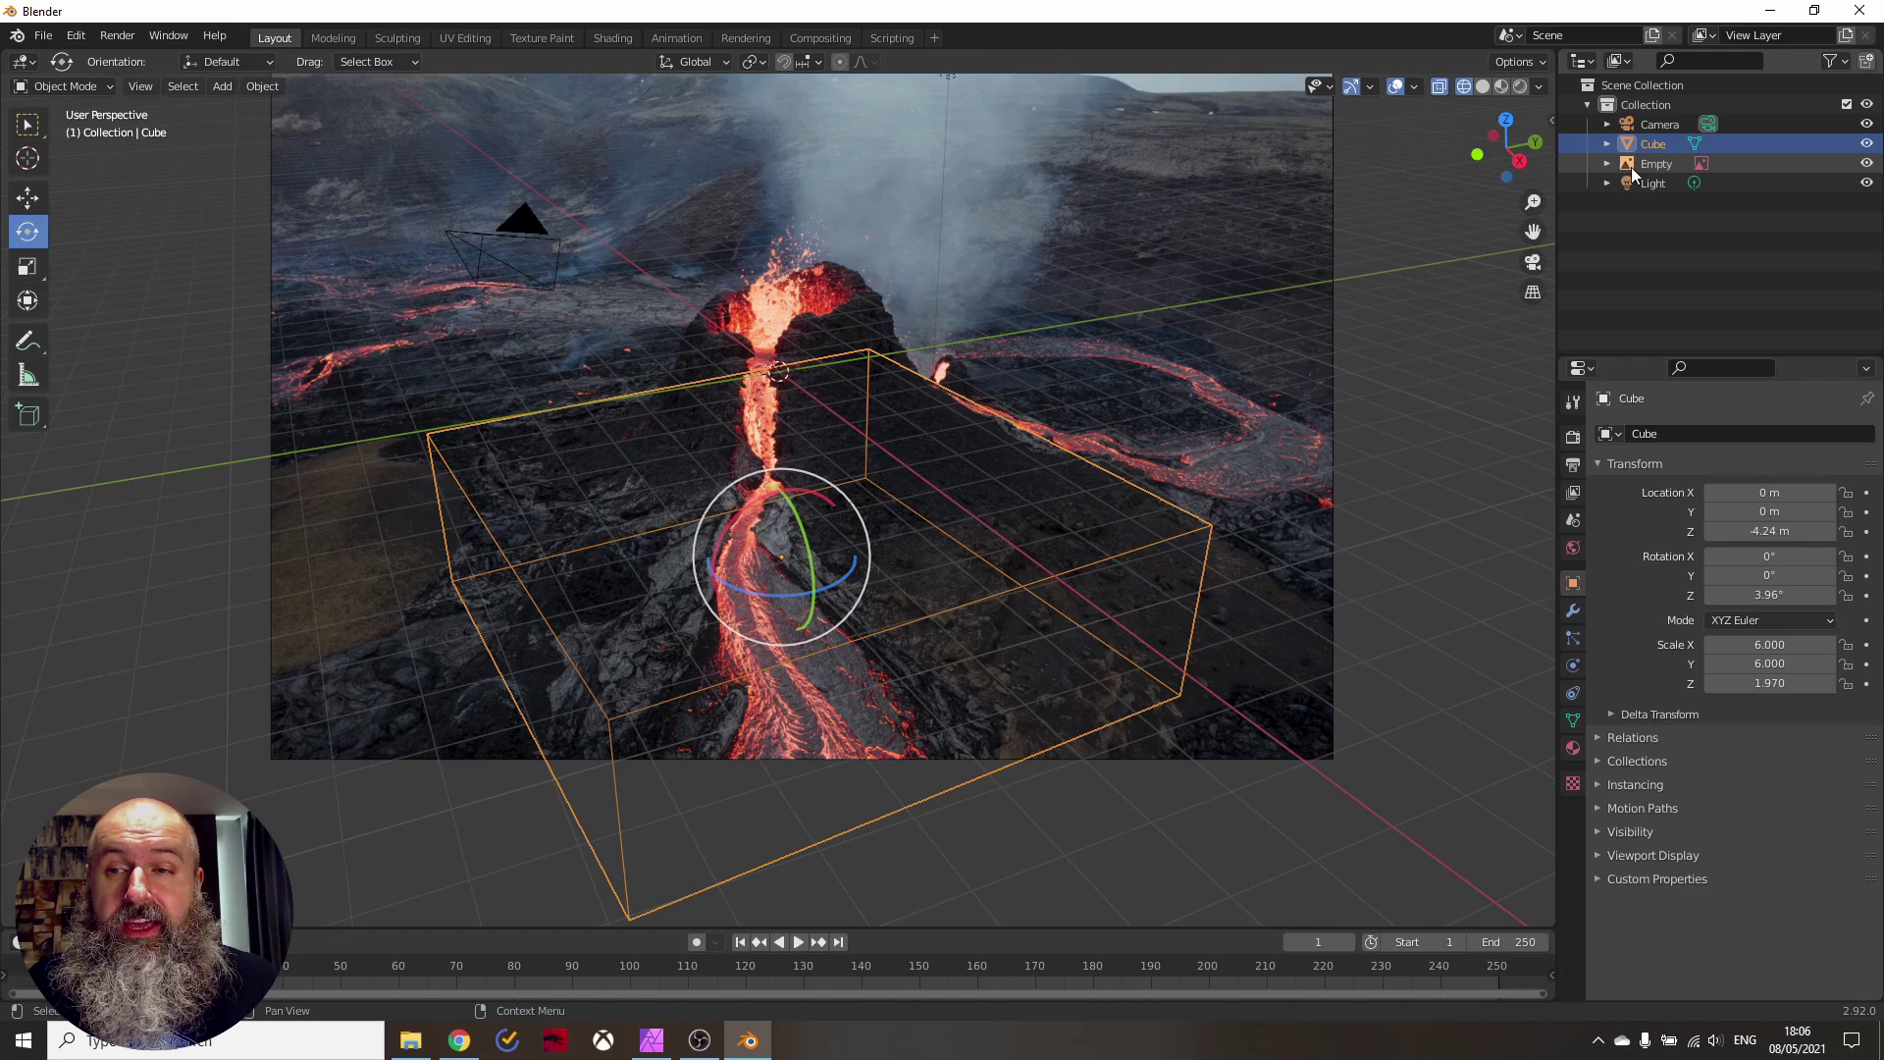
Hide the volcano reference Empty and switch over to the poster in Affinity Photo
left_click(1866, 167)
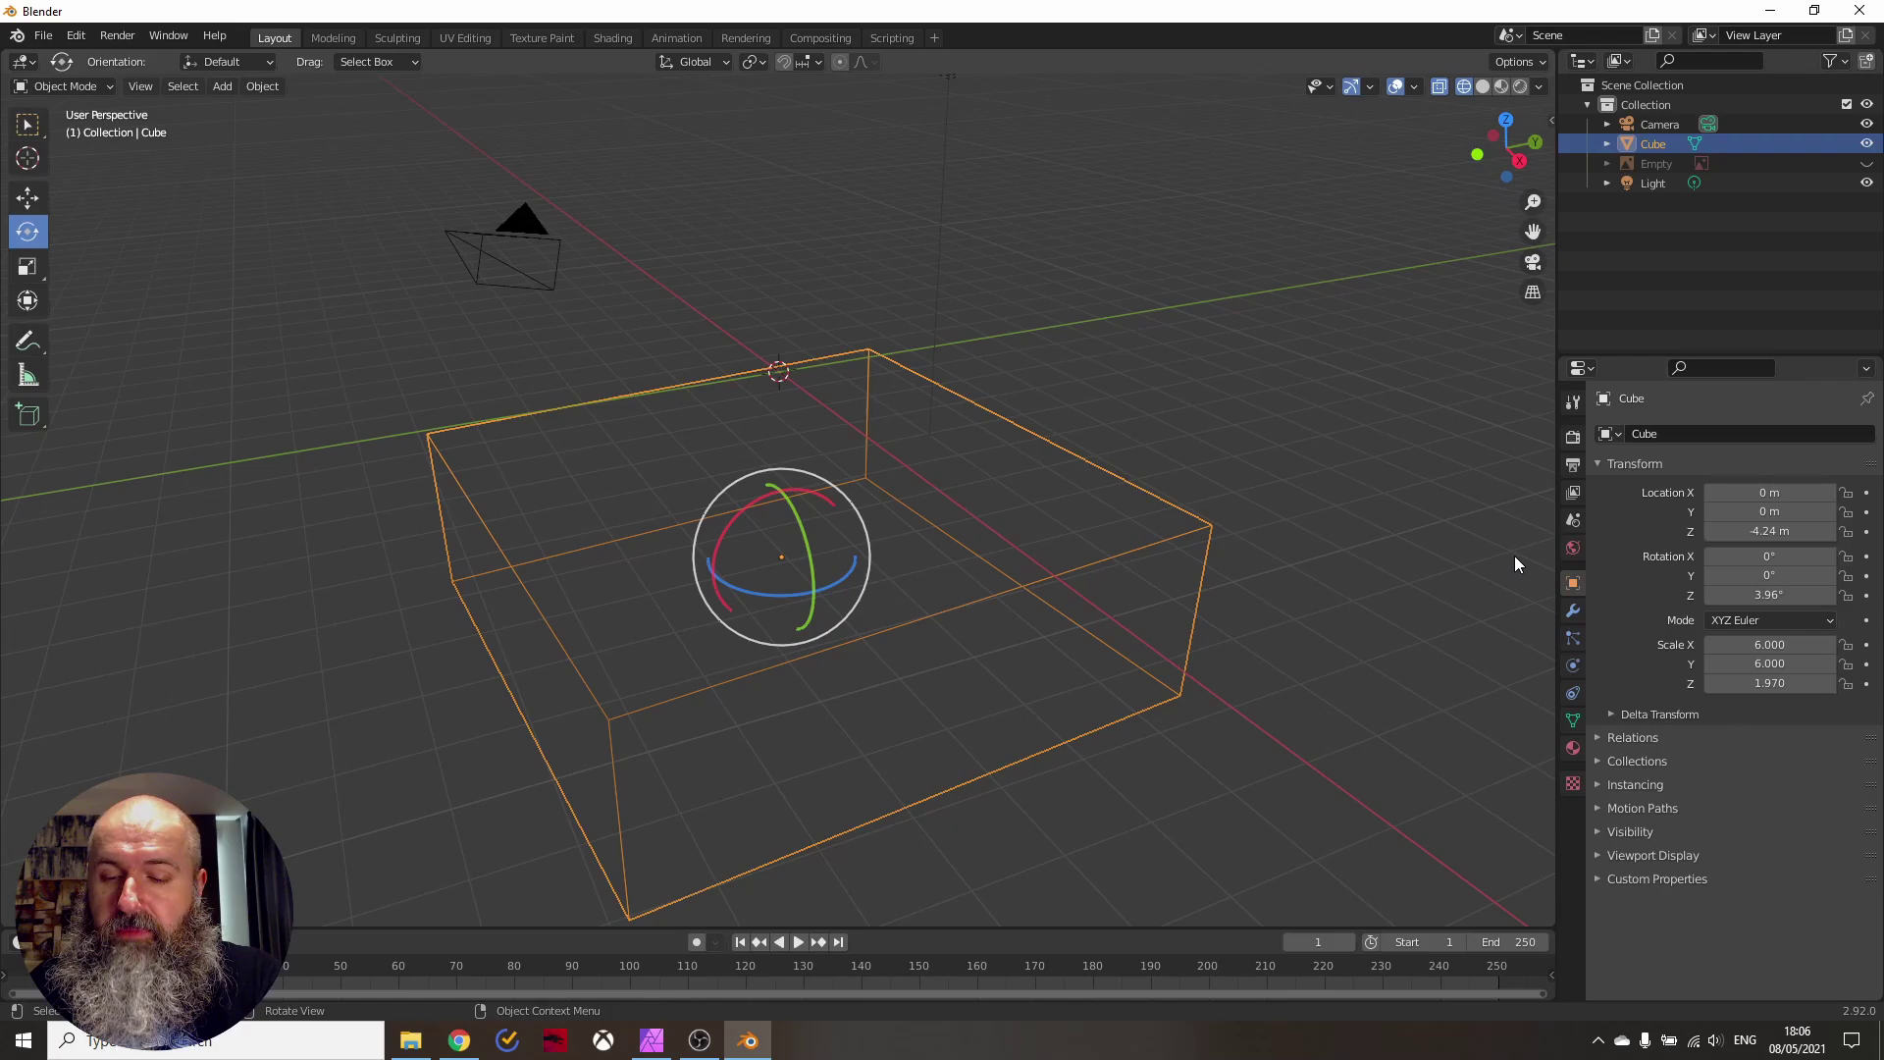
left_click(651, 1041)
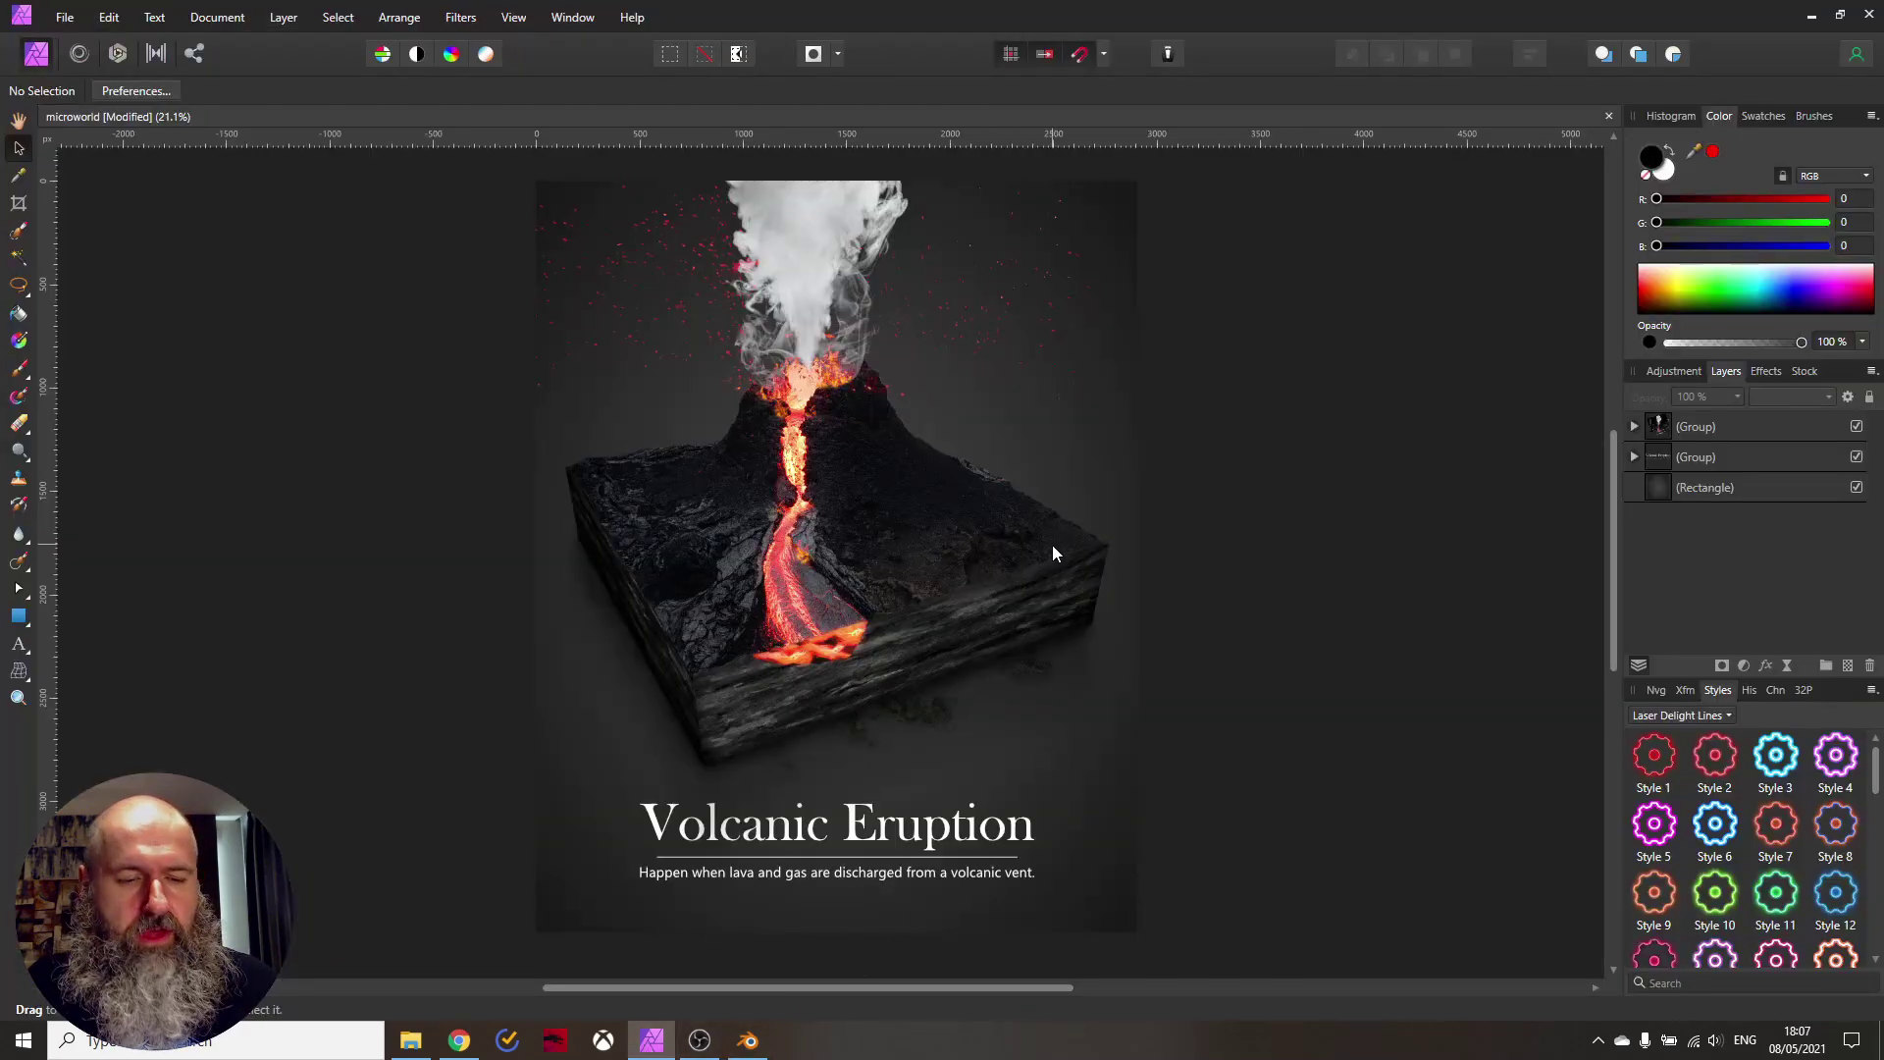
Paste the Blender screenshot and enlarge it to cover the volcano block
key("ctrl+v")
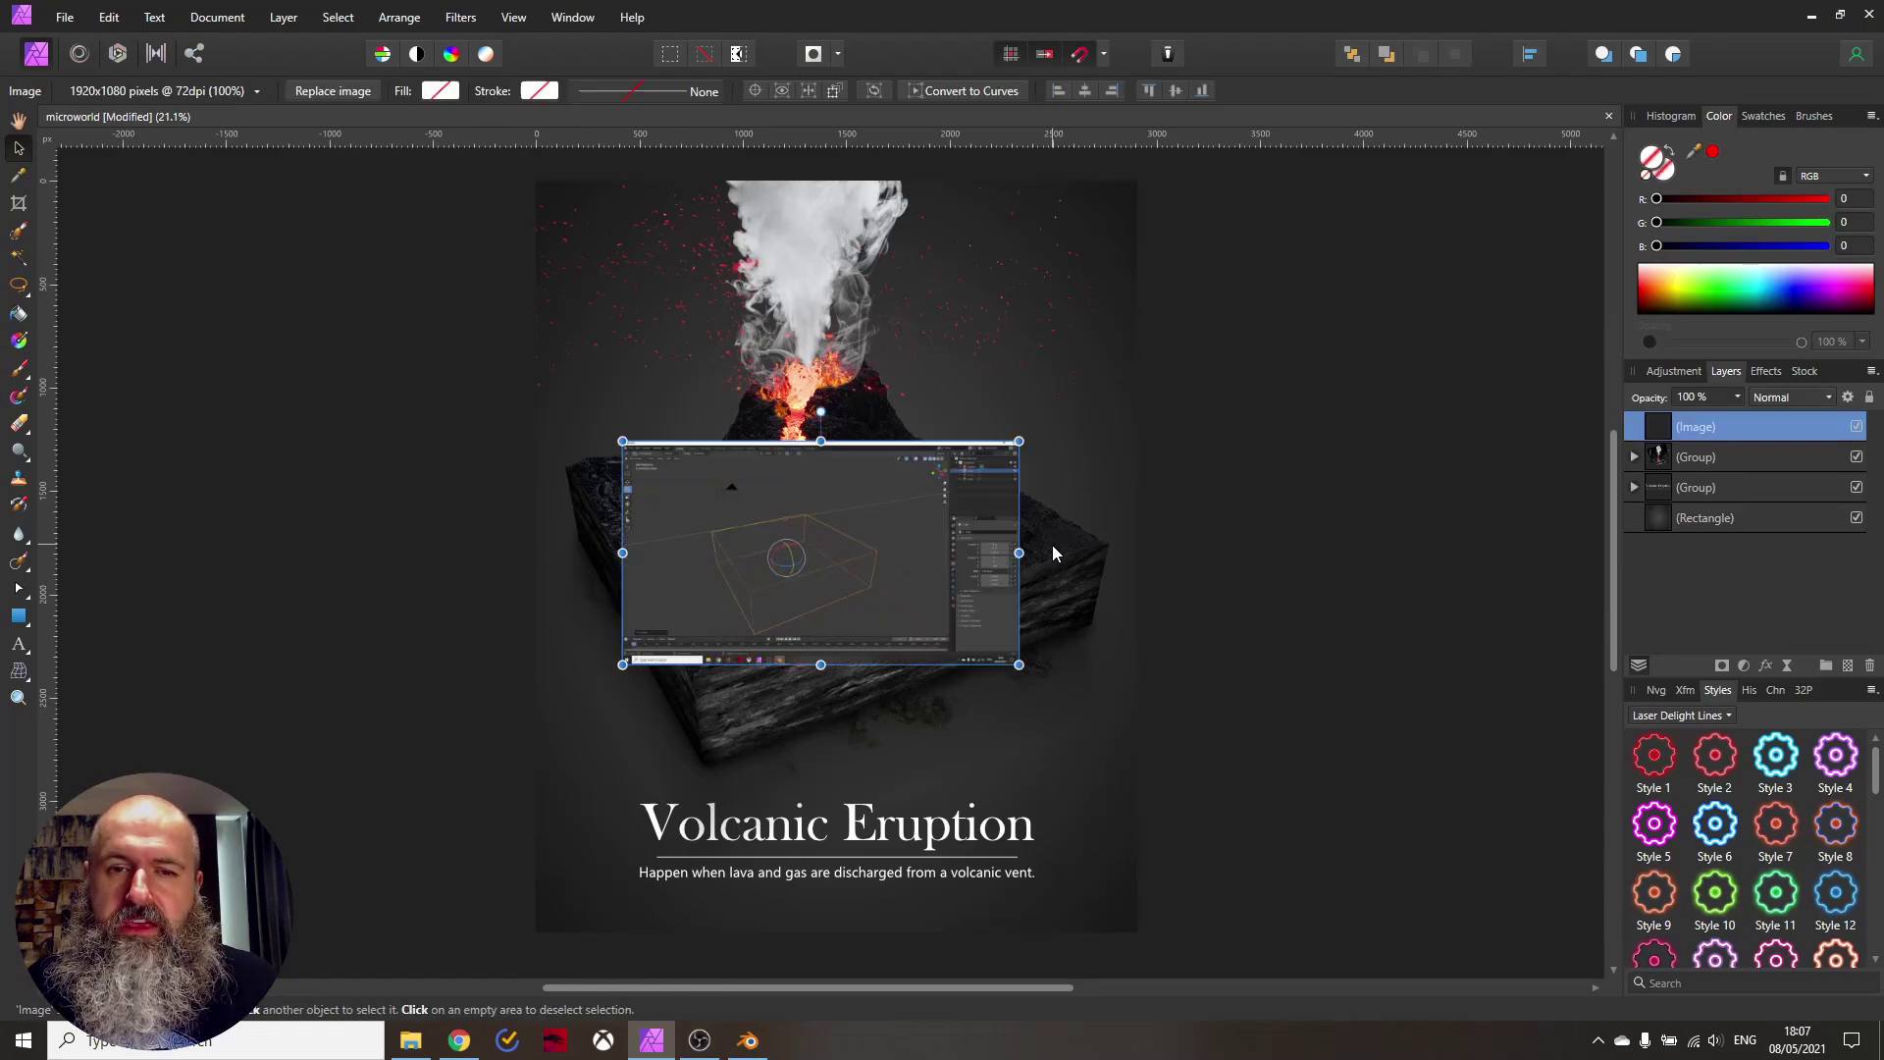
left_click(1789, 403)
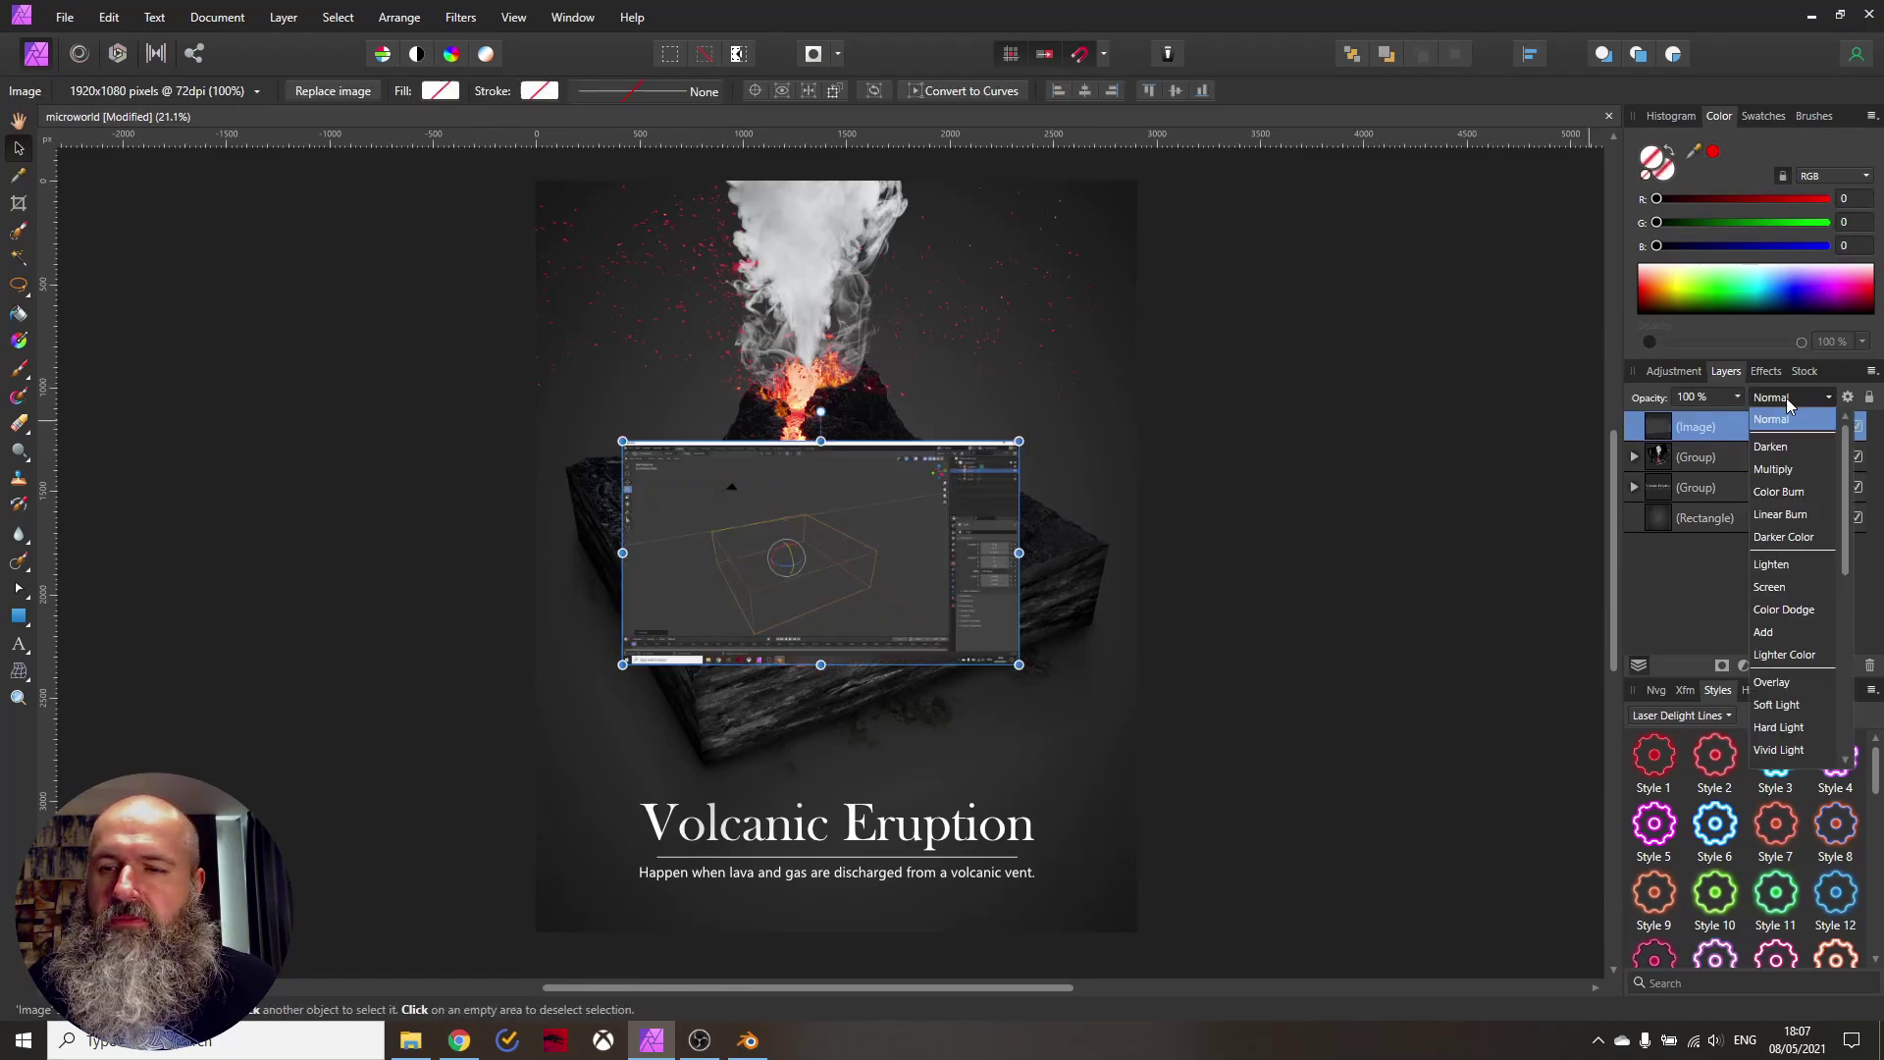
left_click(1774, 567)
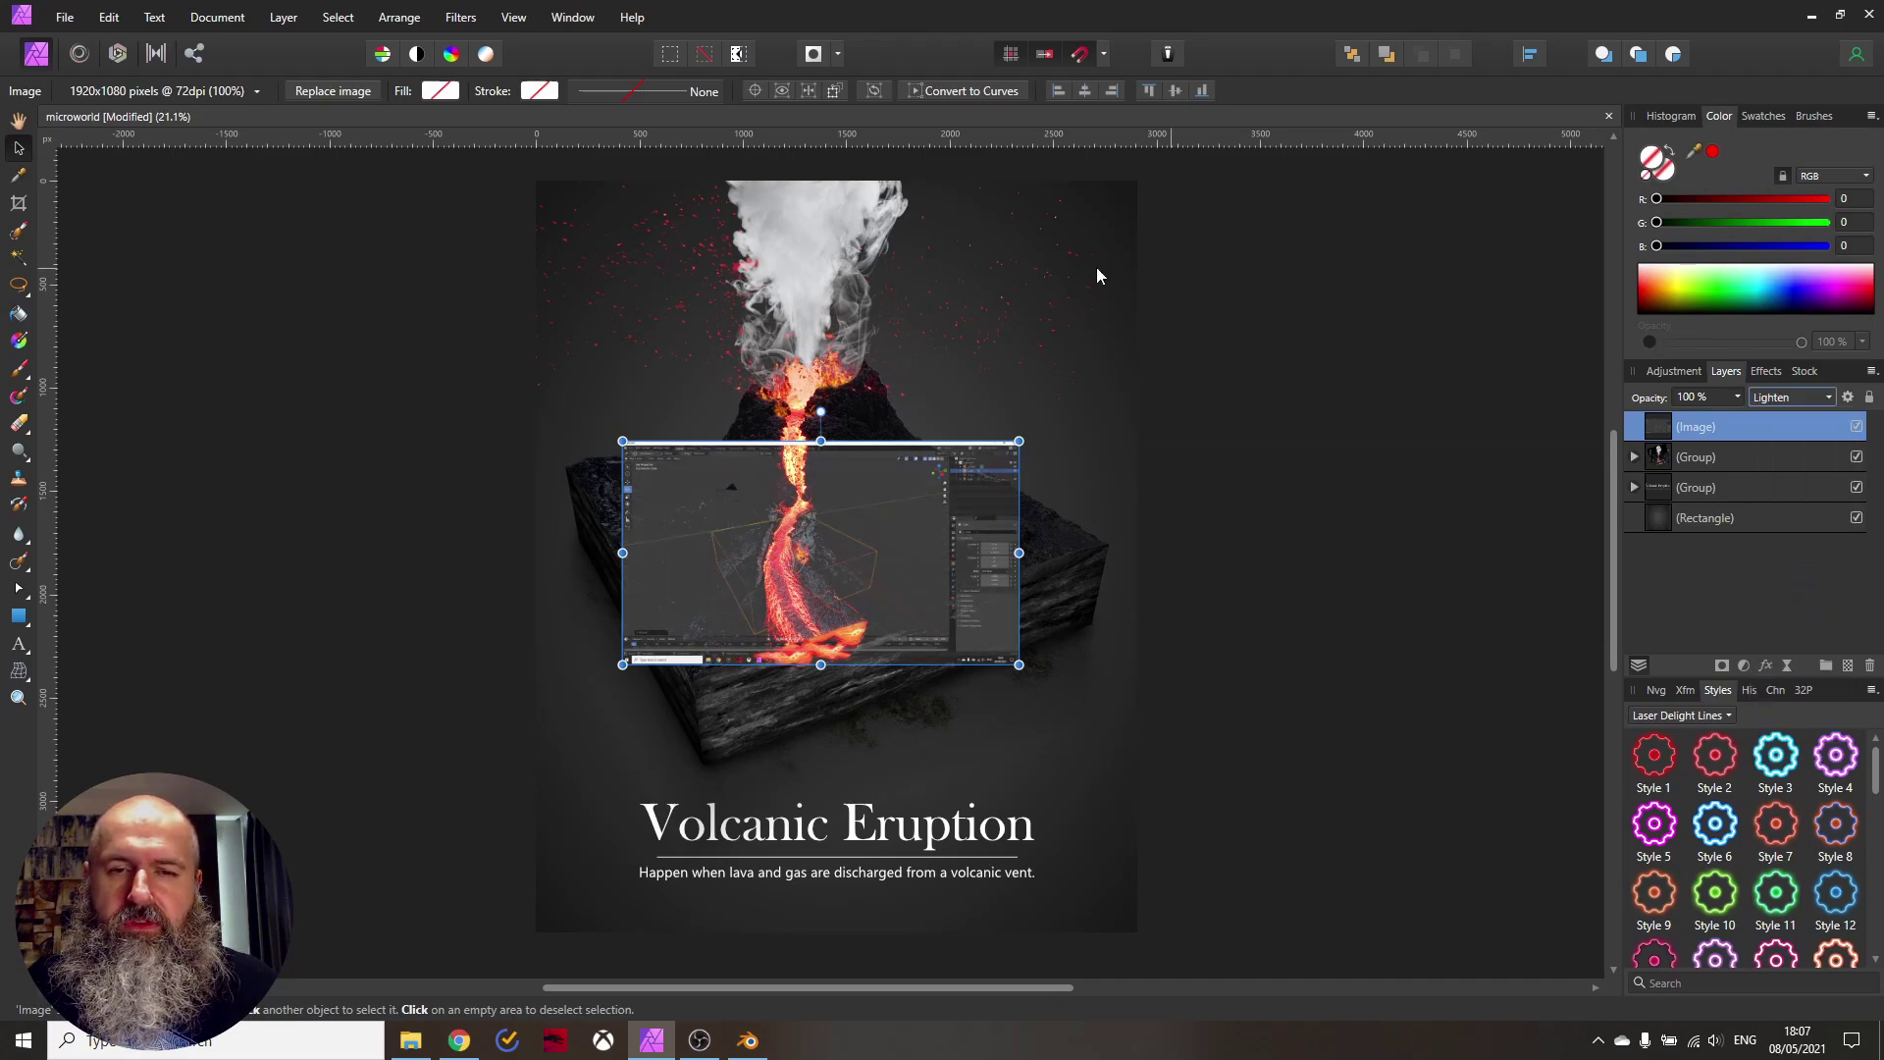
left_click_drag(1024, 433, 1440, 346)
left_click_drag(1204, 503, 1183, 522)
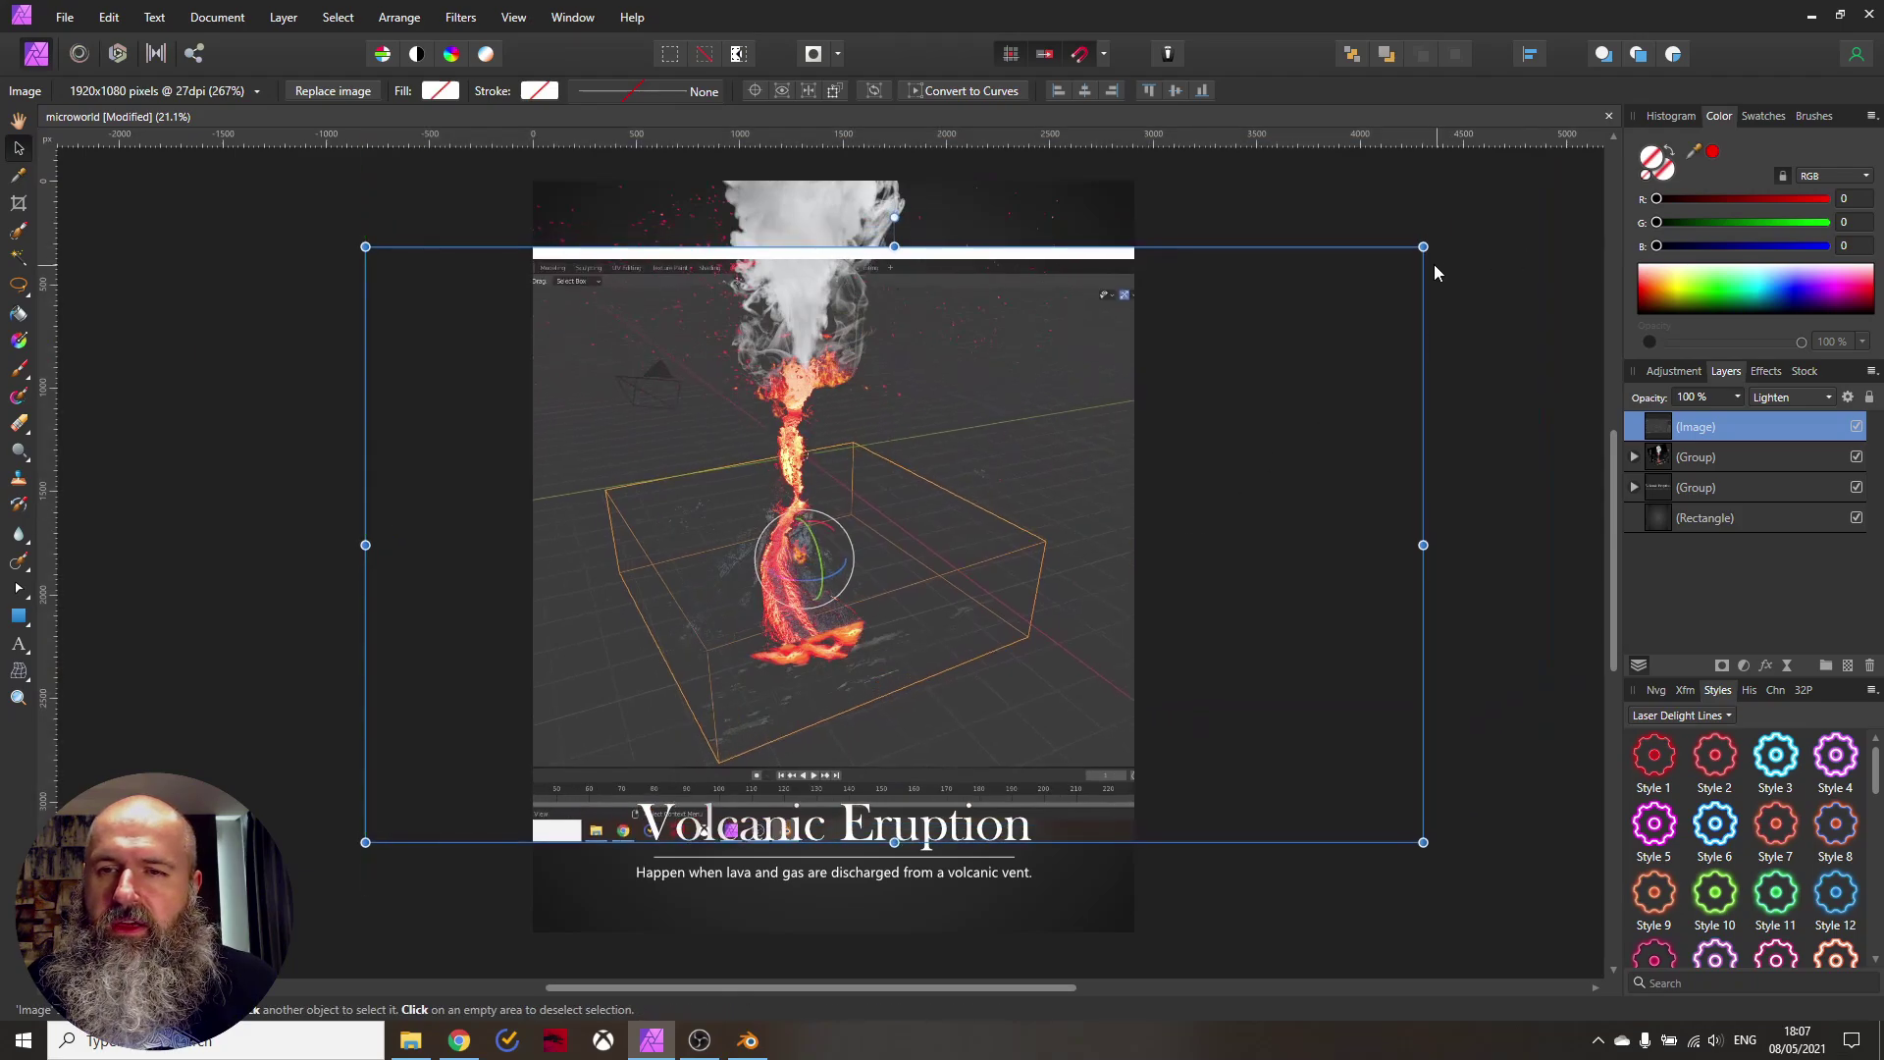
left_click_drag(1423, 250, 1610, 143)
left_click_drag(1385, 378, 1327, 462)
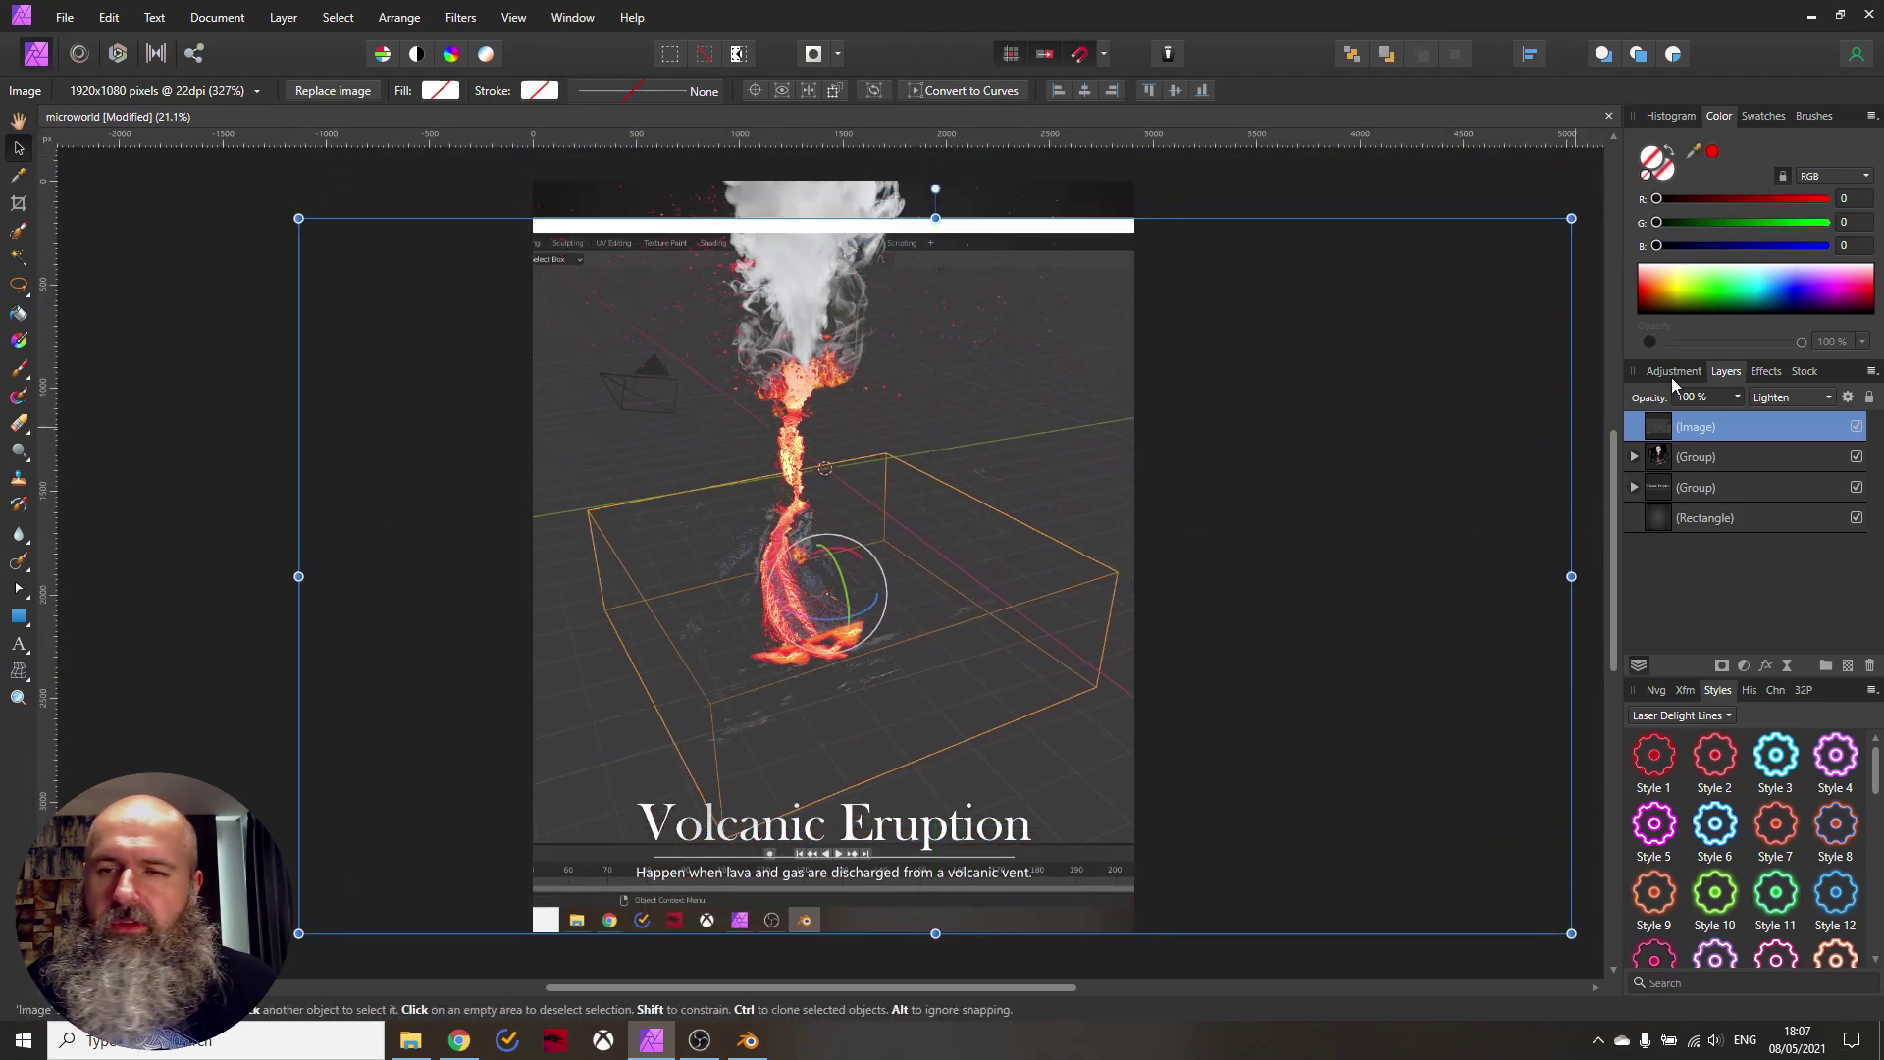
Change the screenshot's blend mode to Screen and nudge it up to align the edges
left_click(1801, 400)
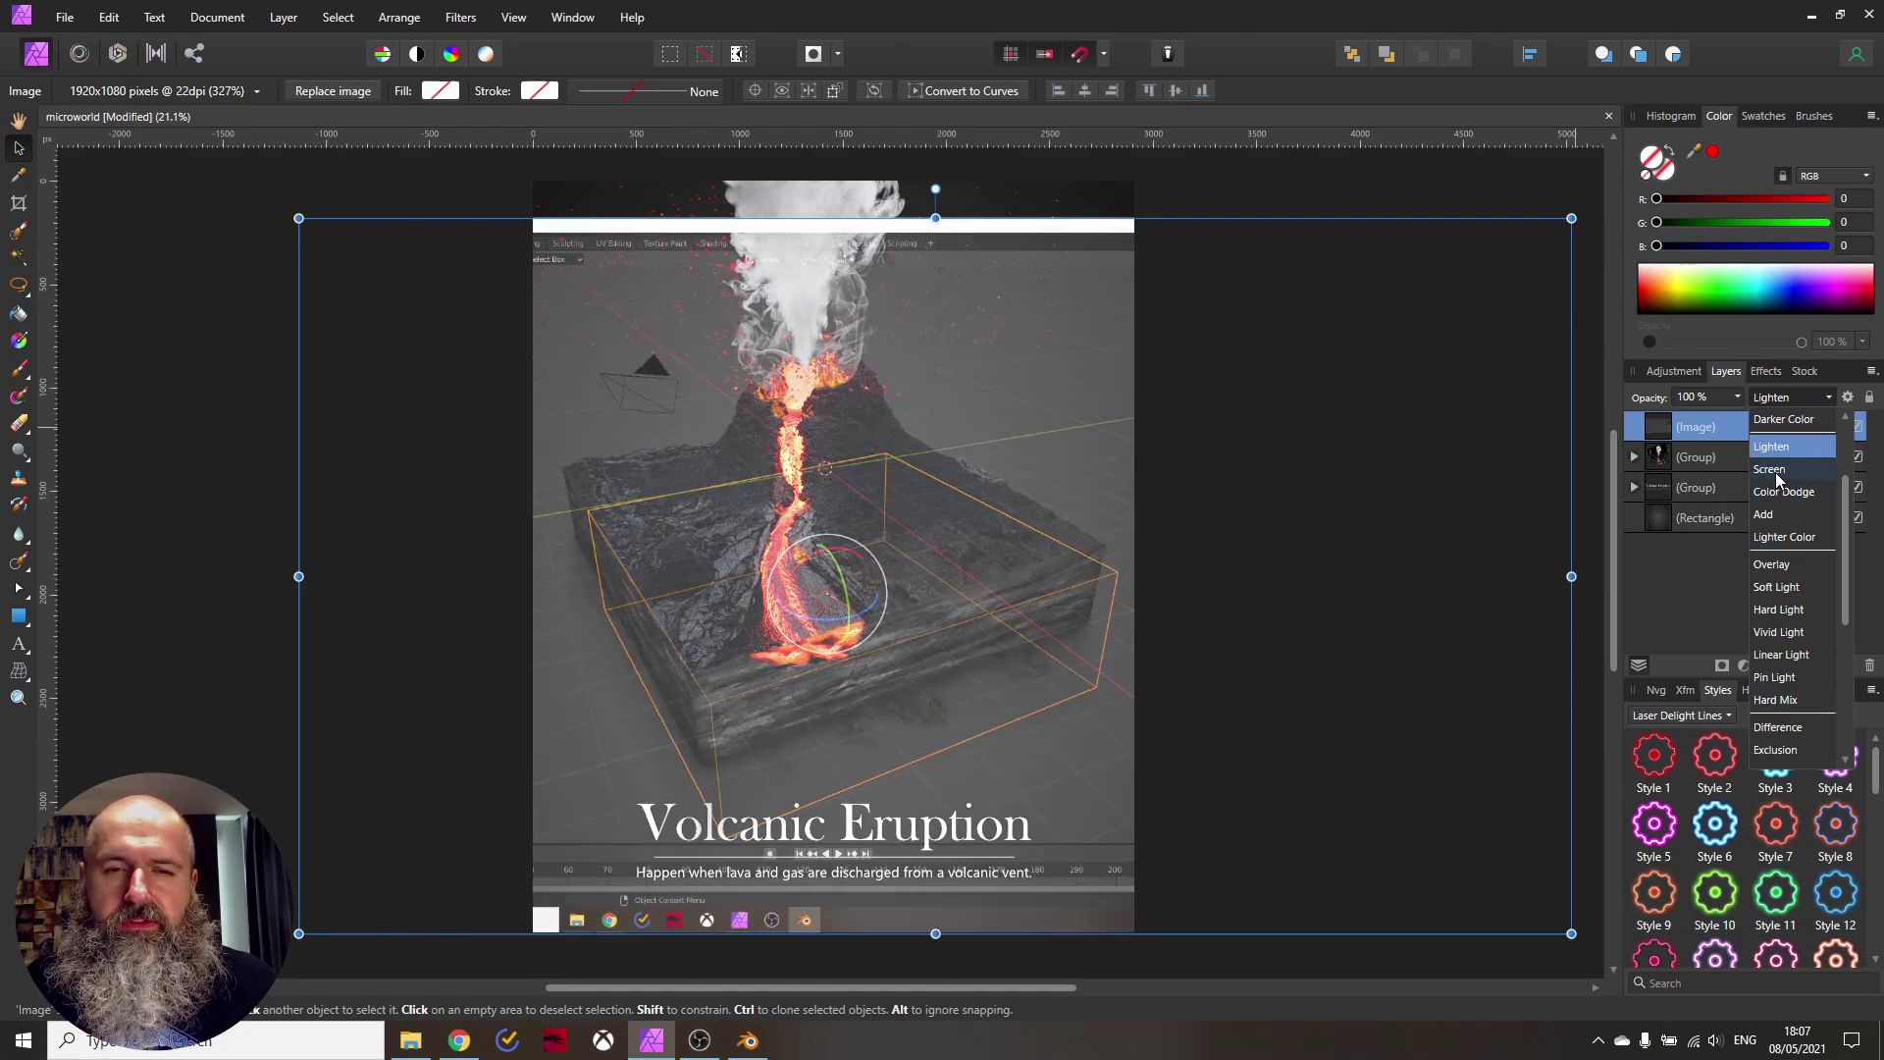
left_click(1778, 478)
left_click_drag(1176, 621, 1162, 589)
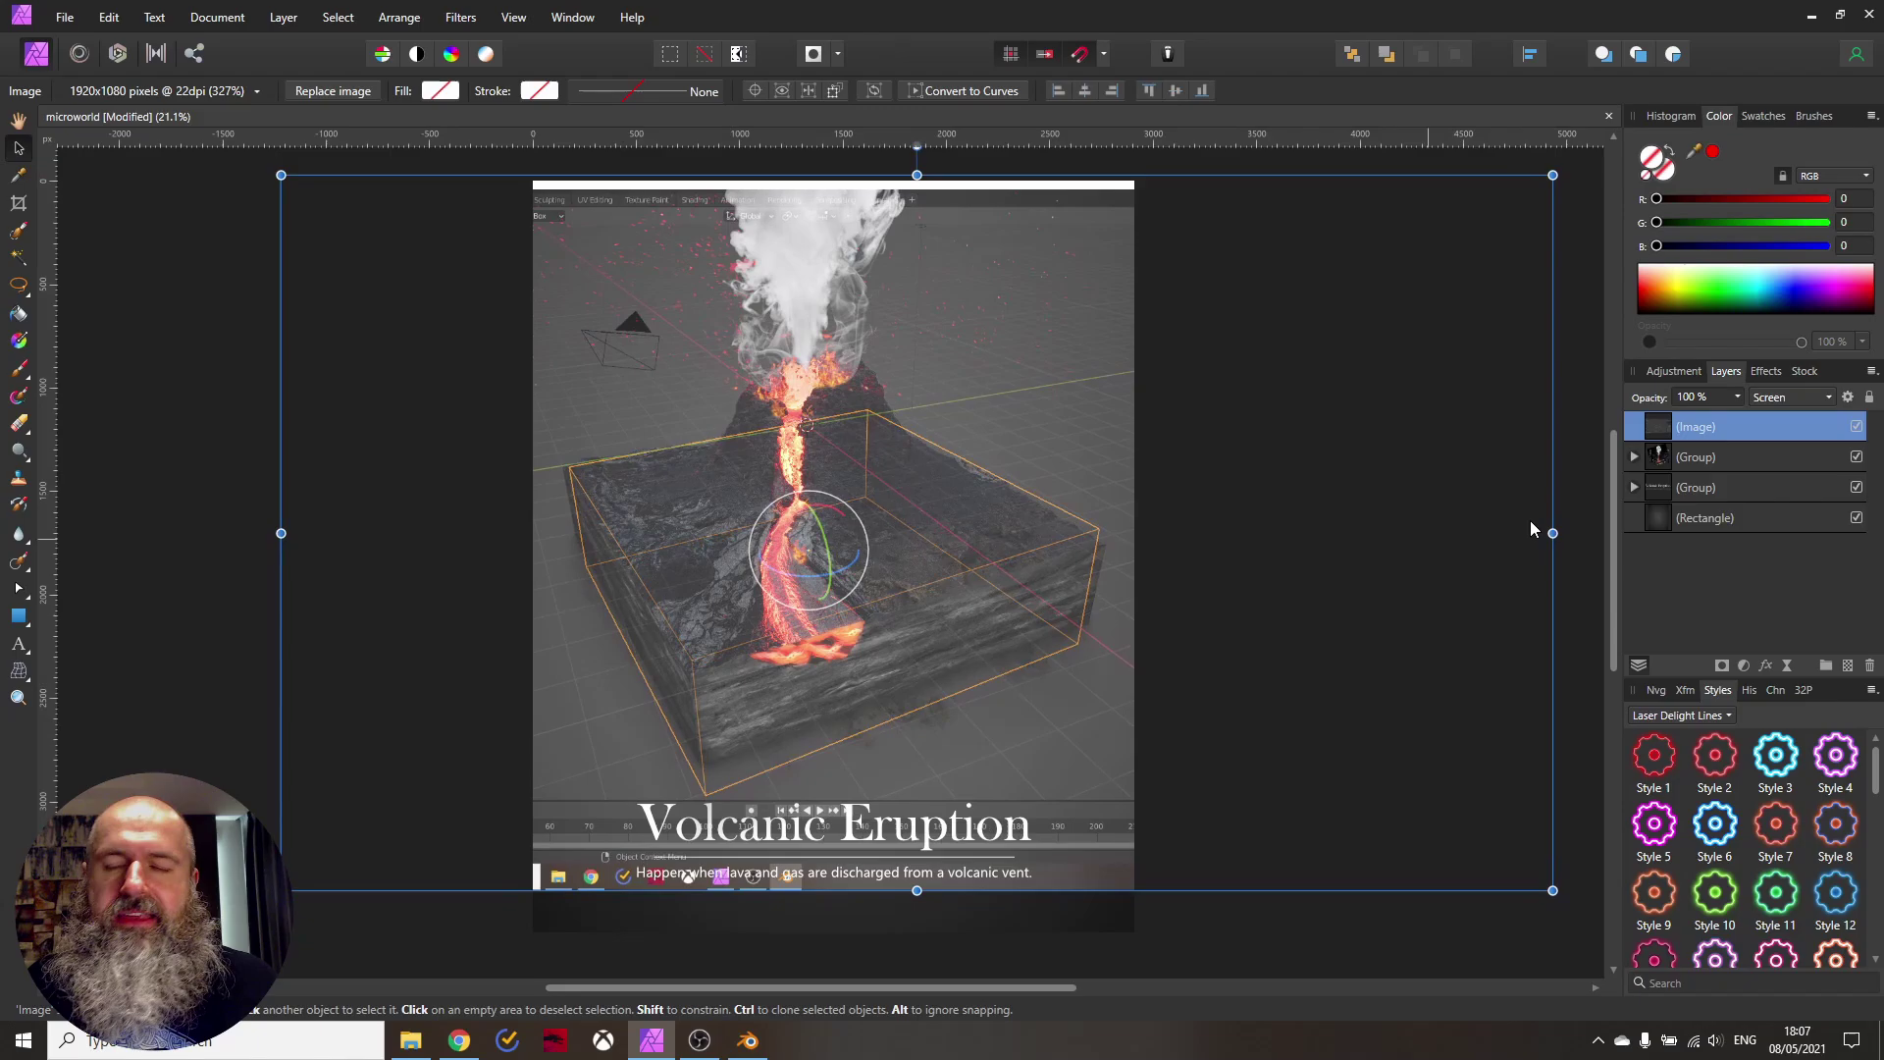
Toggle the screenshot layer off and on, zoom into the box corner to check alignment, then return to Blender
left_click(1857, 427)
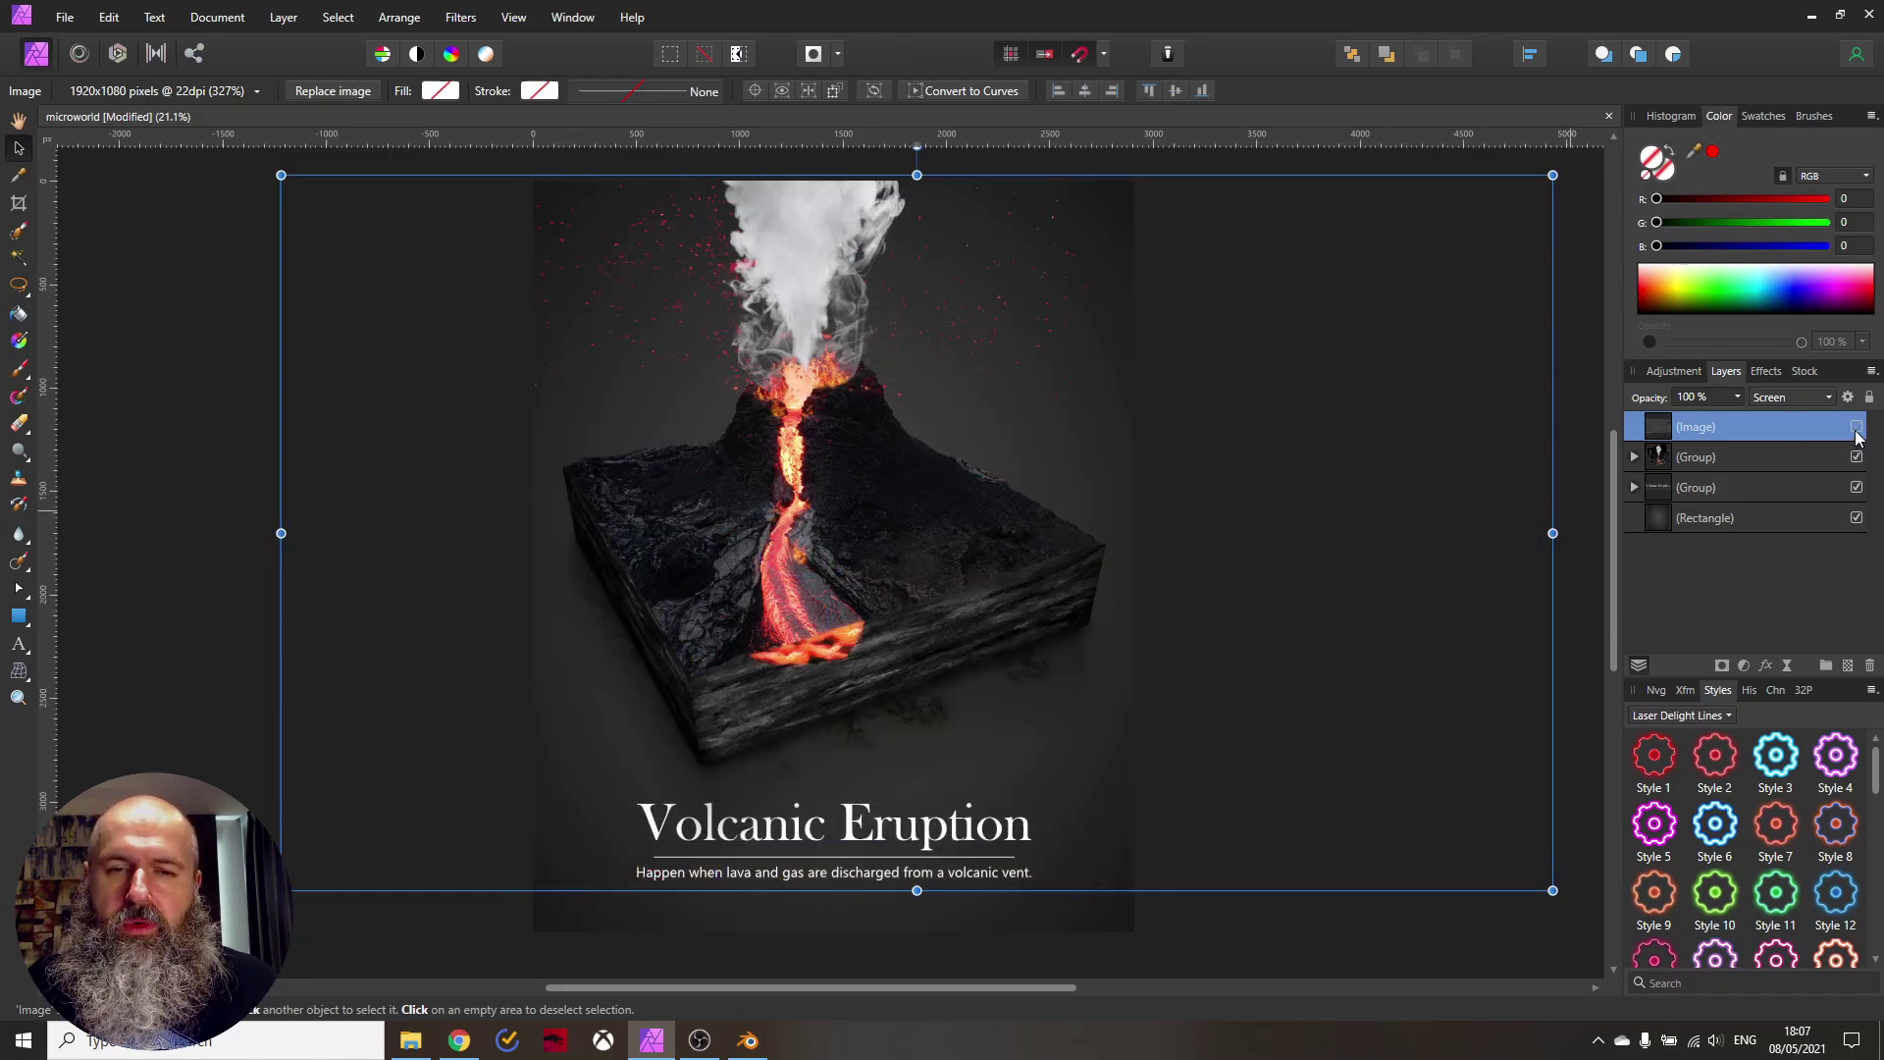
left_click(1857, 427)
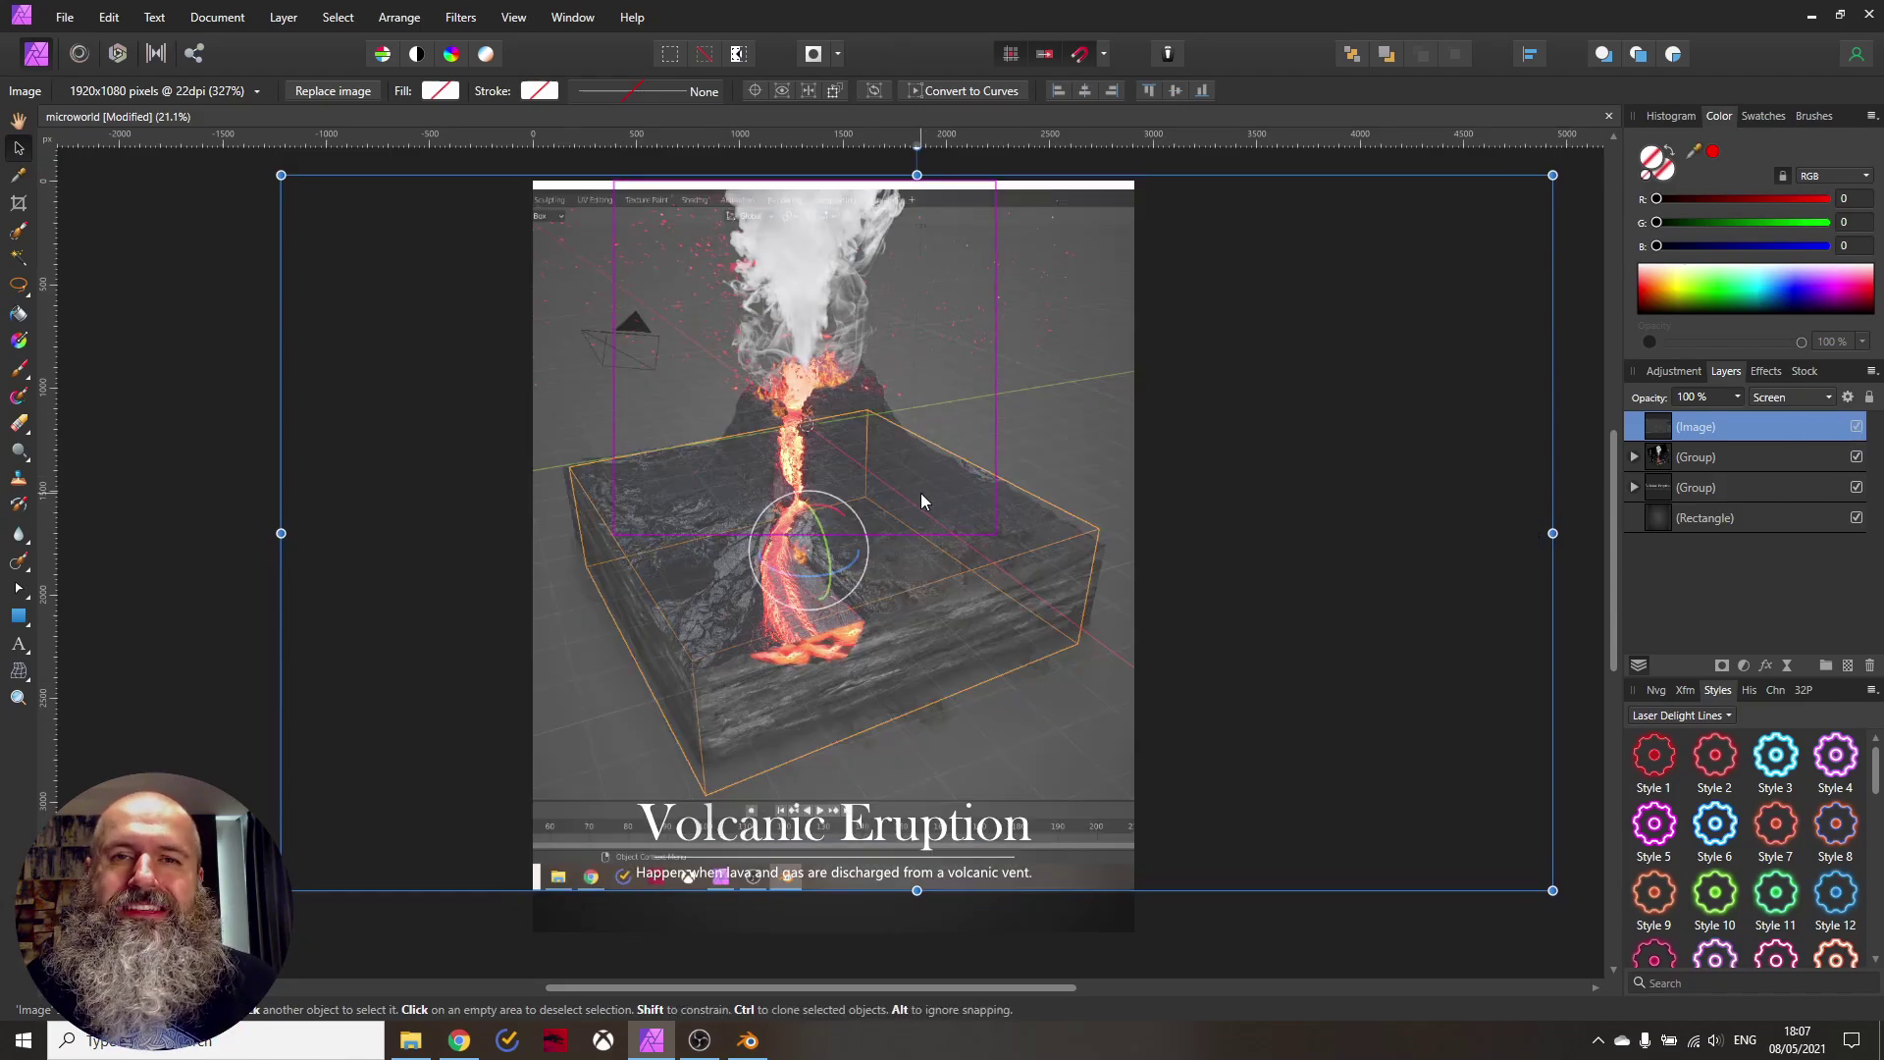
scroll(601, 481, "up", 8)
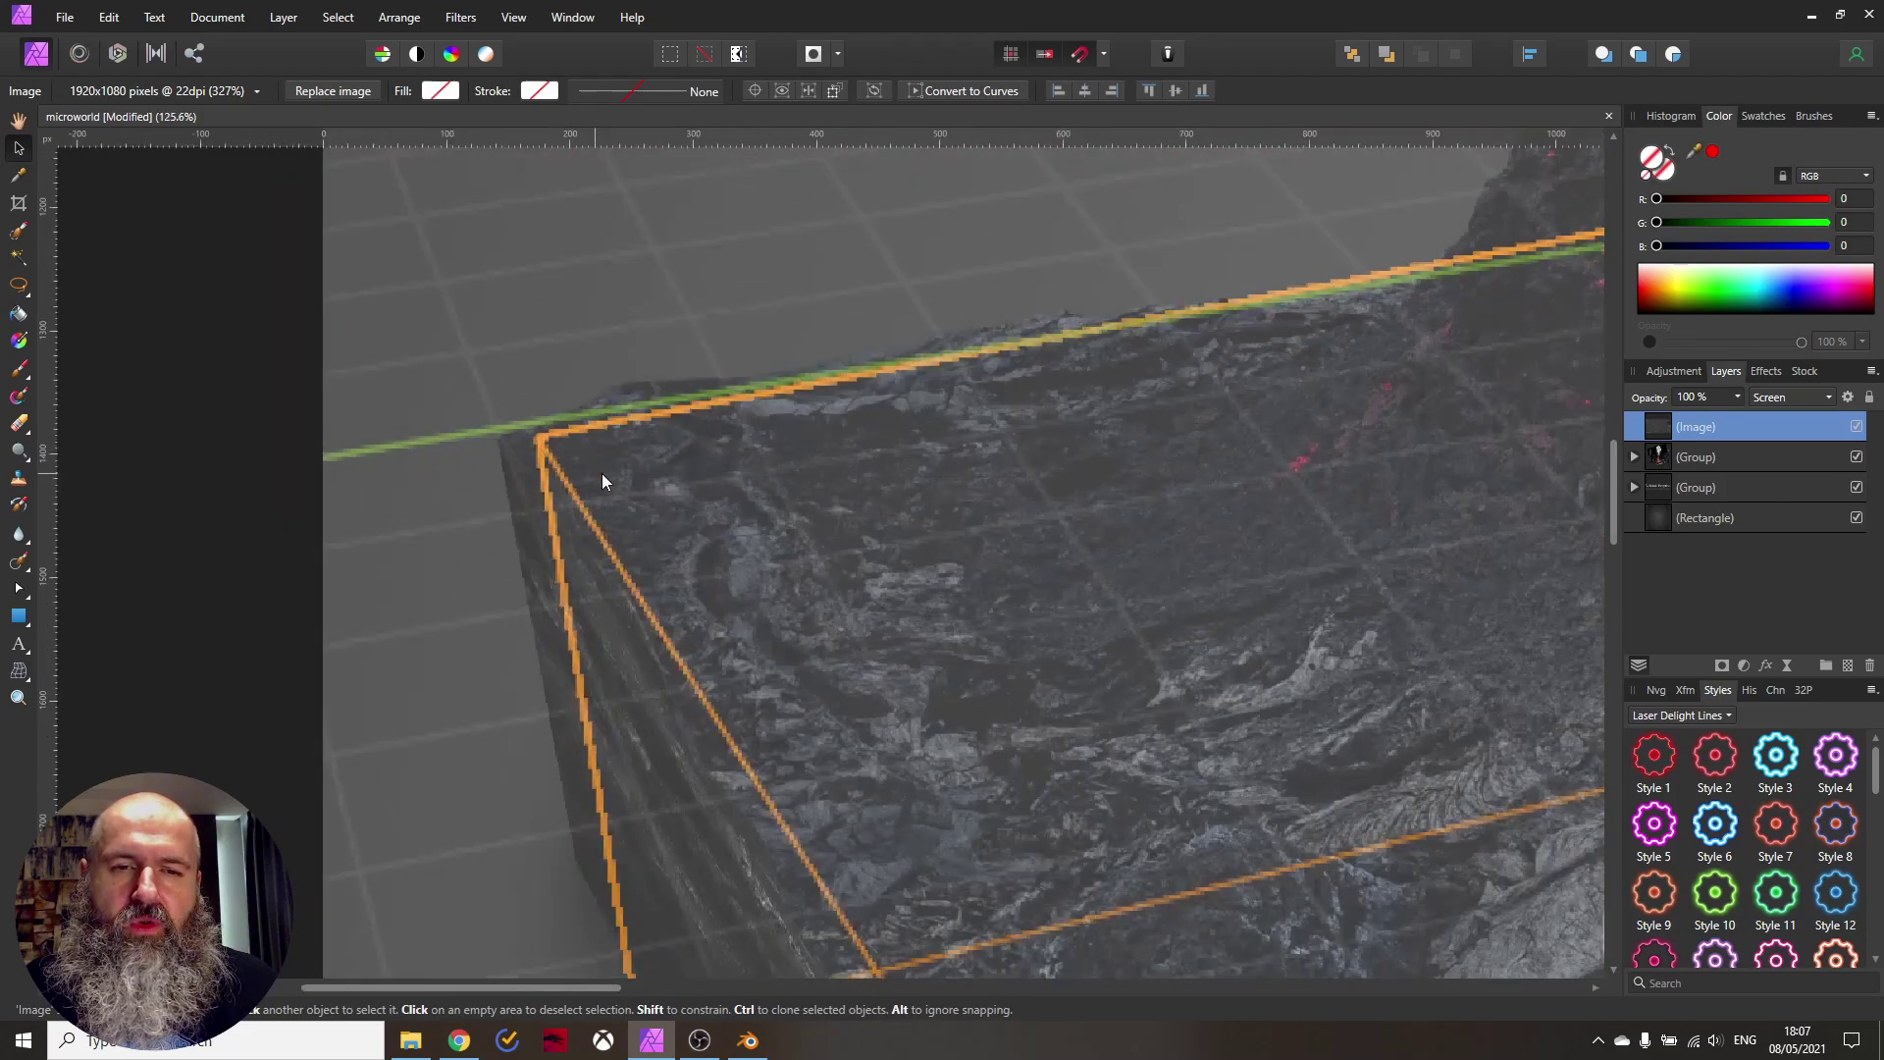
scroll(1216, 332, "down", 3)
scroll(1217, 332, "right", 1)
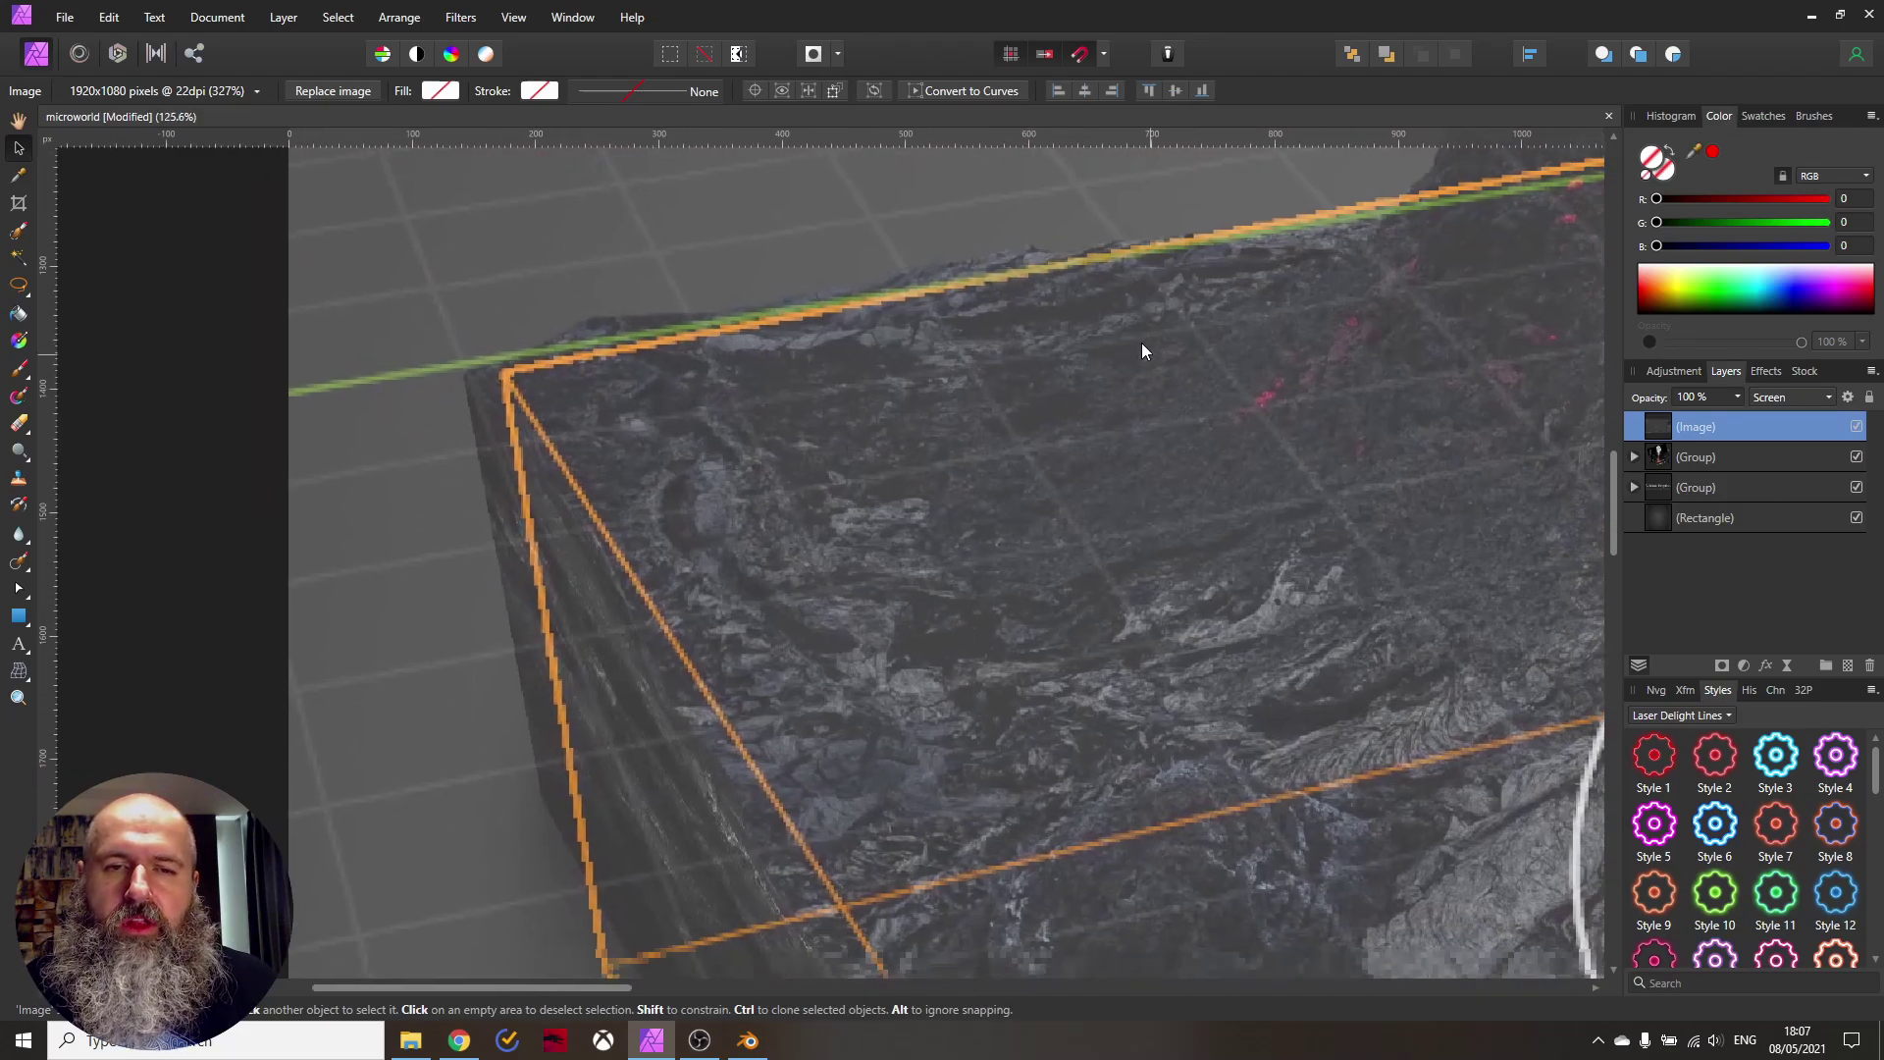
scroll(693, 517, "down", 5)
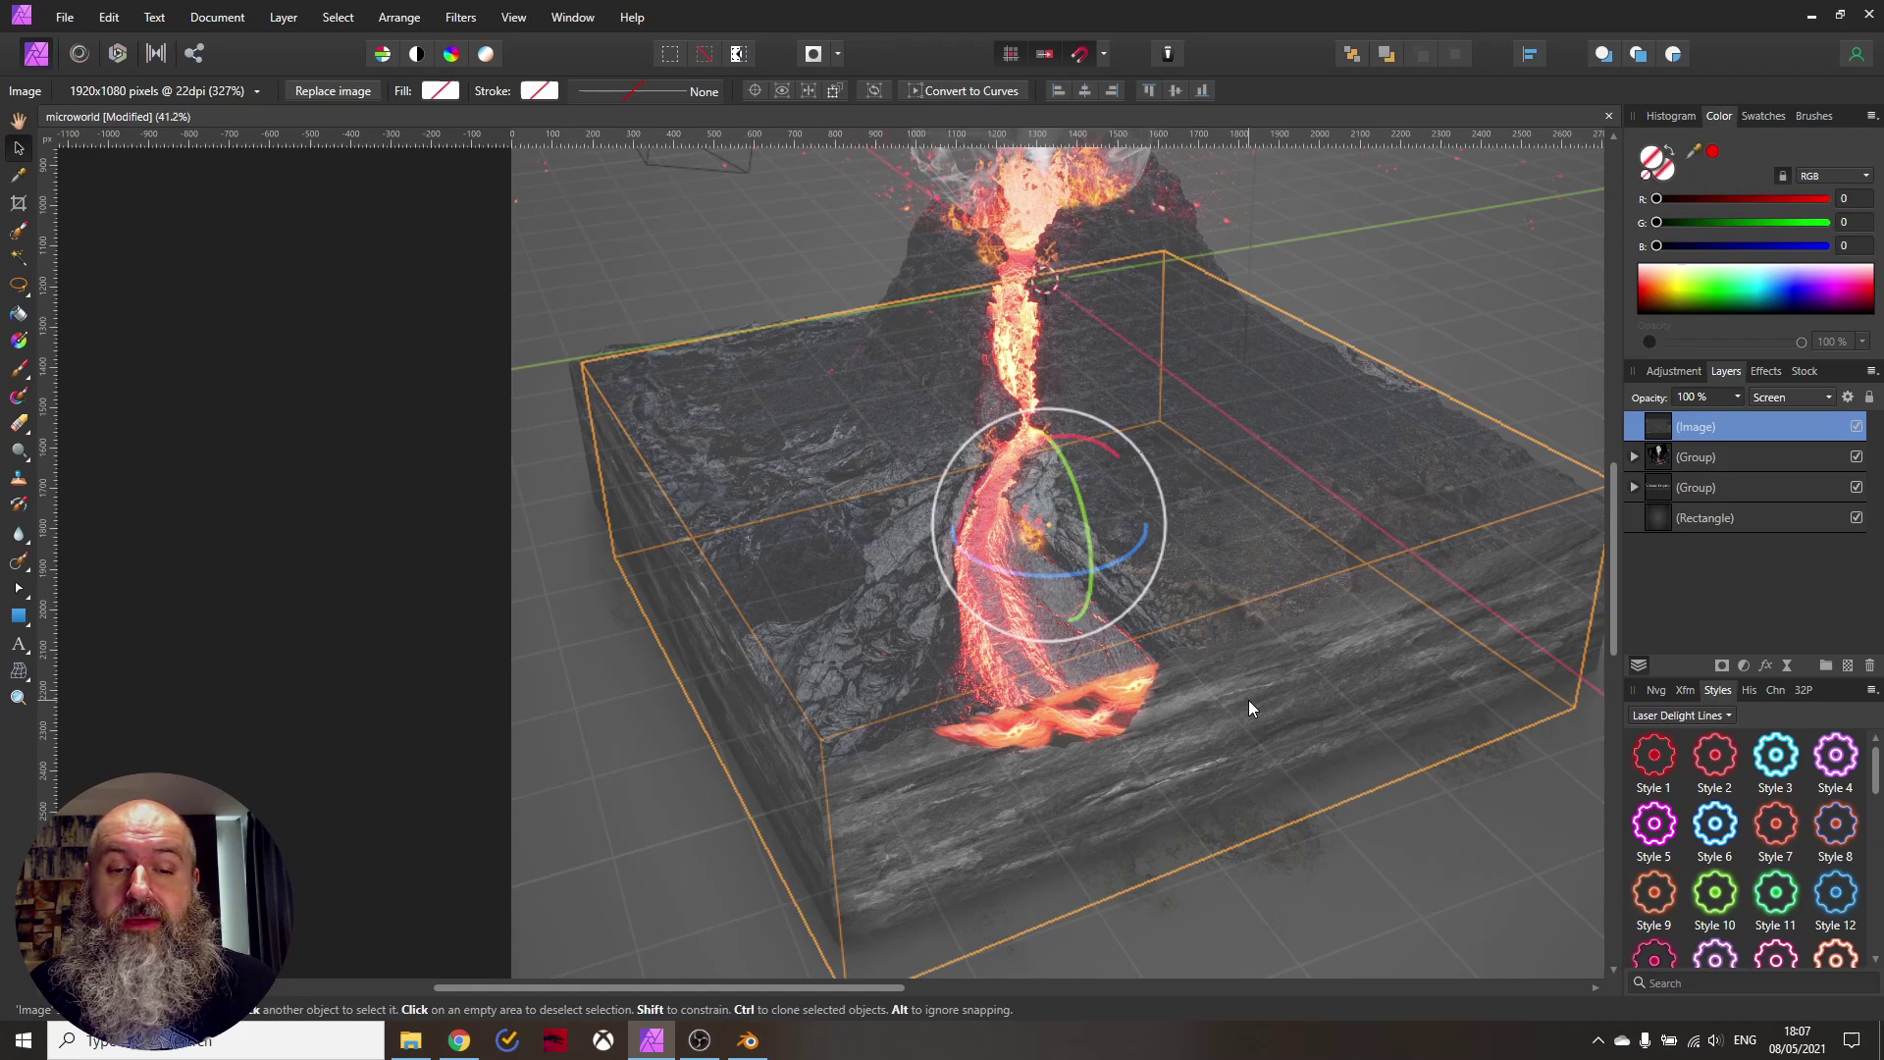
left_click(751, 1040)
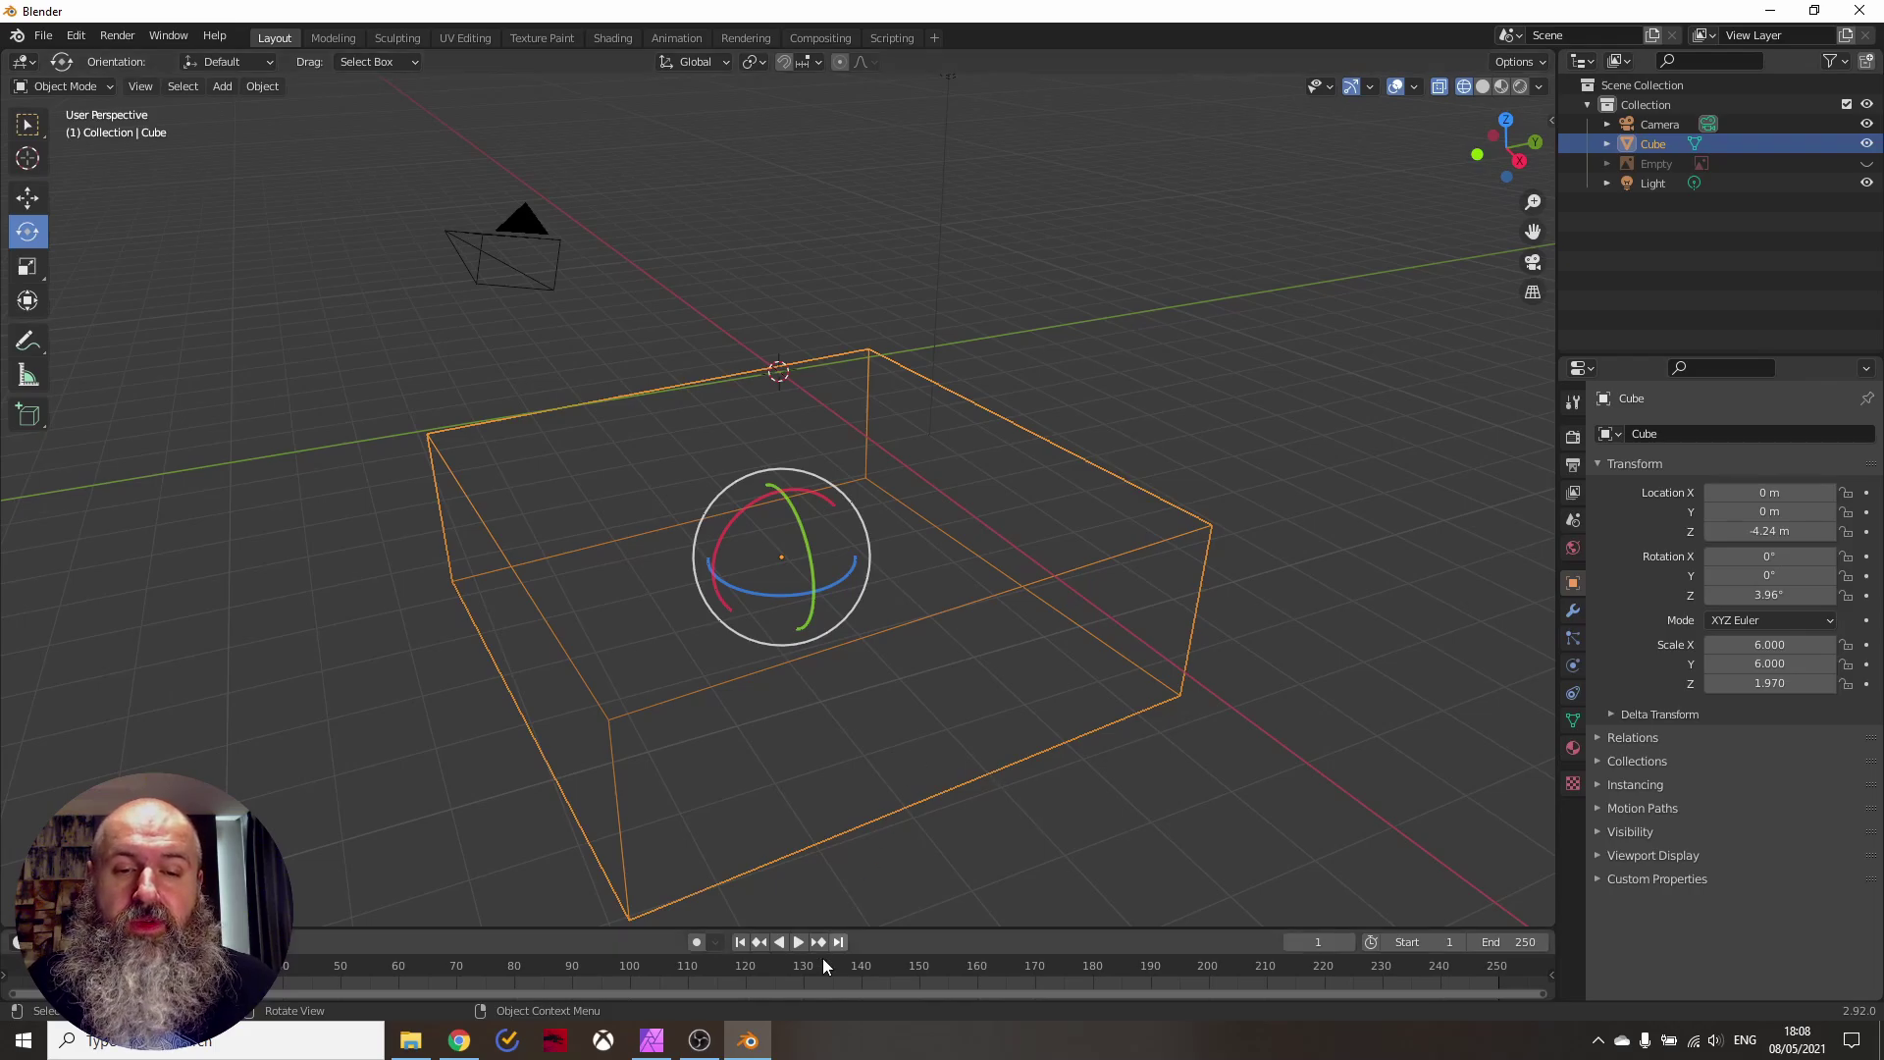
Switch from Blender back to the Affinity Photo volcano poster composite
left_click(653, 1042)
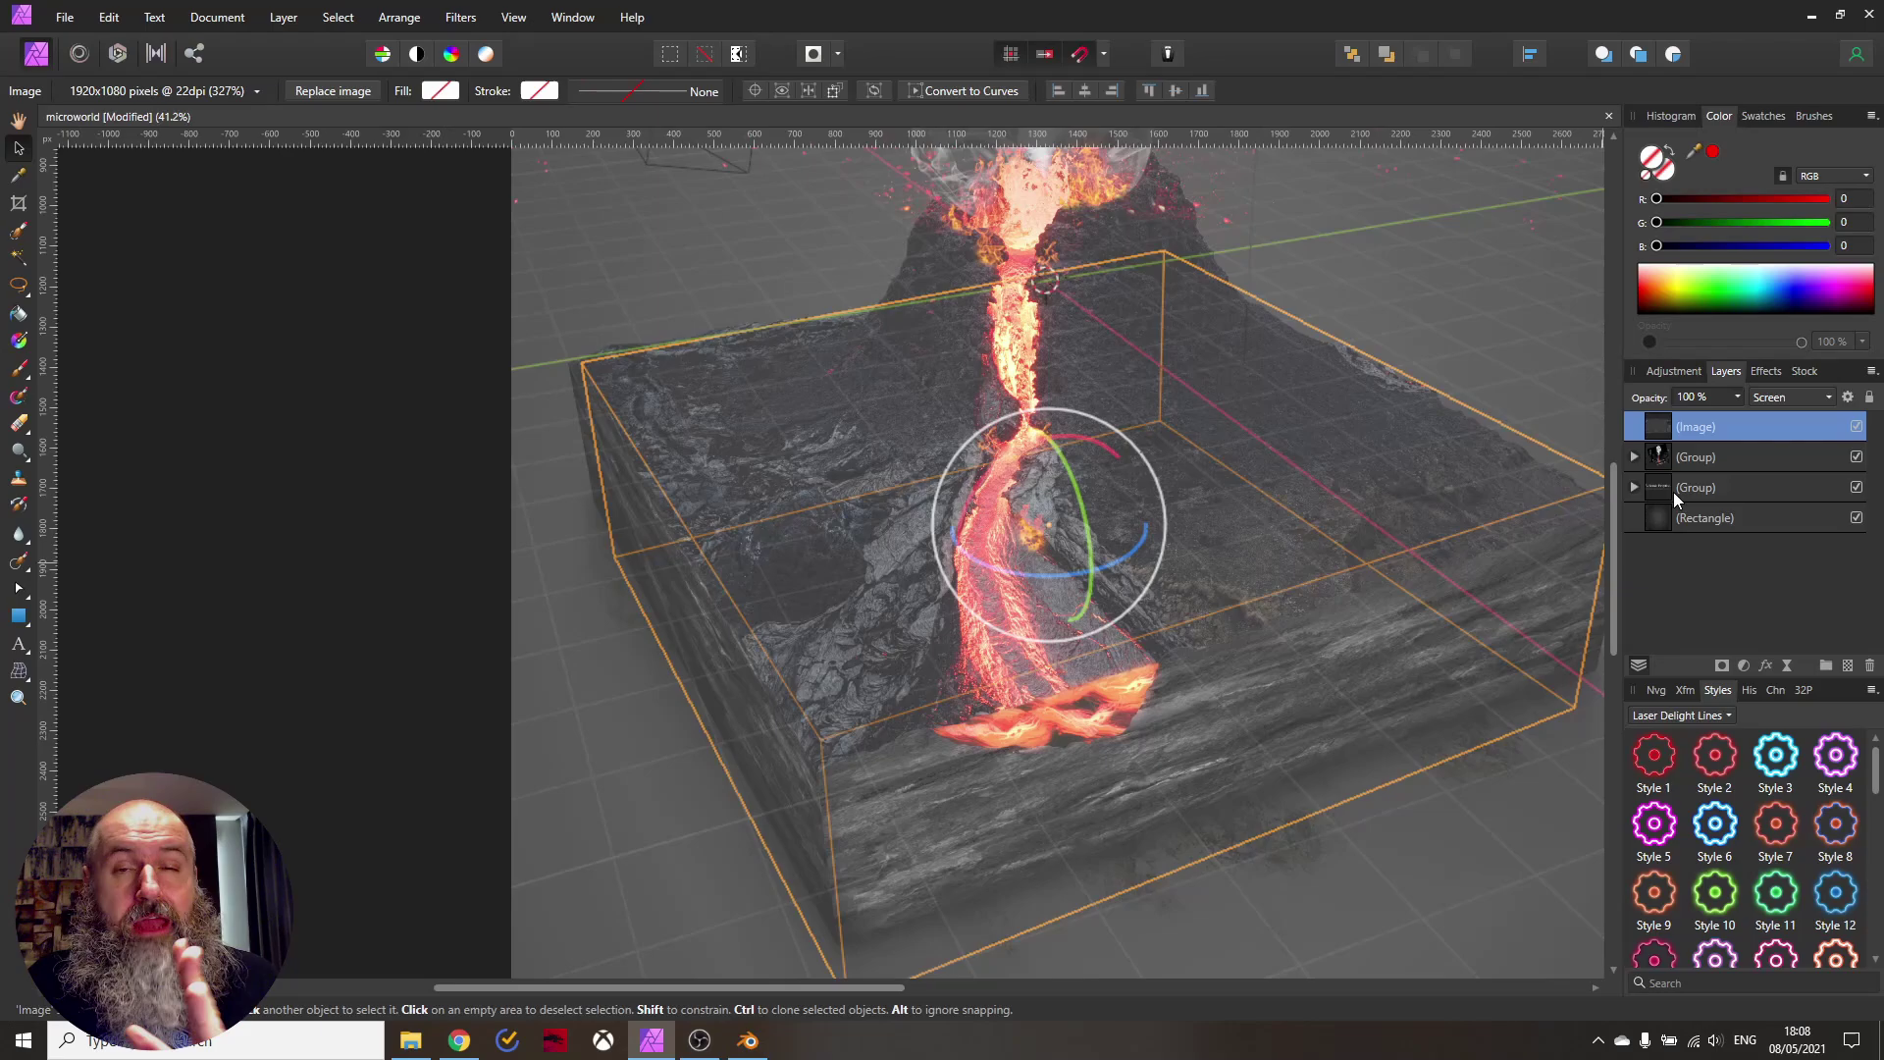
Hide the Blender screenshot Image layer and inspect the volcano up to the poster's top edge
left_click(1855, 432)
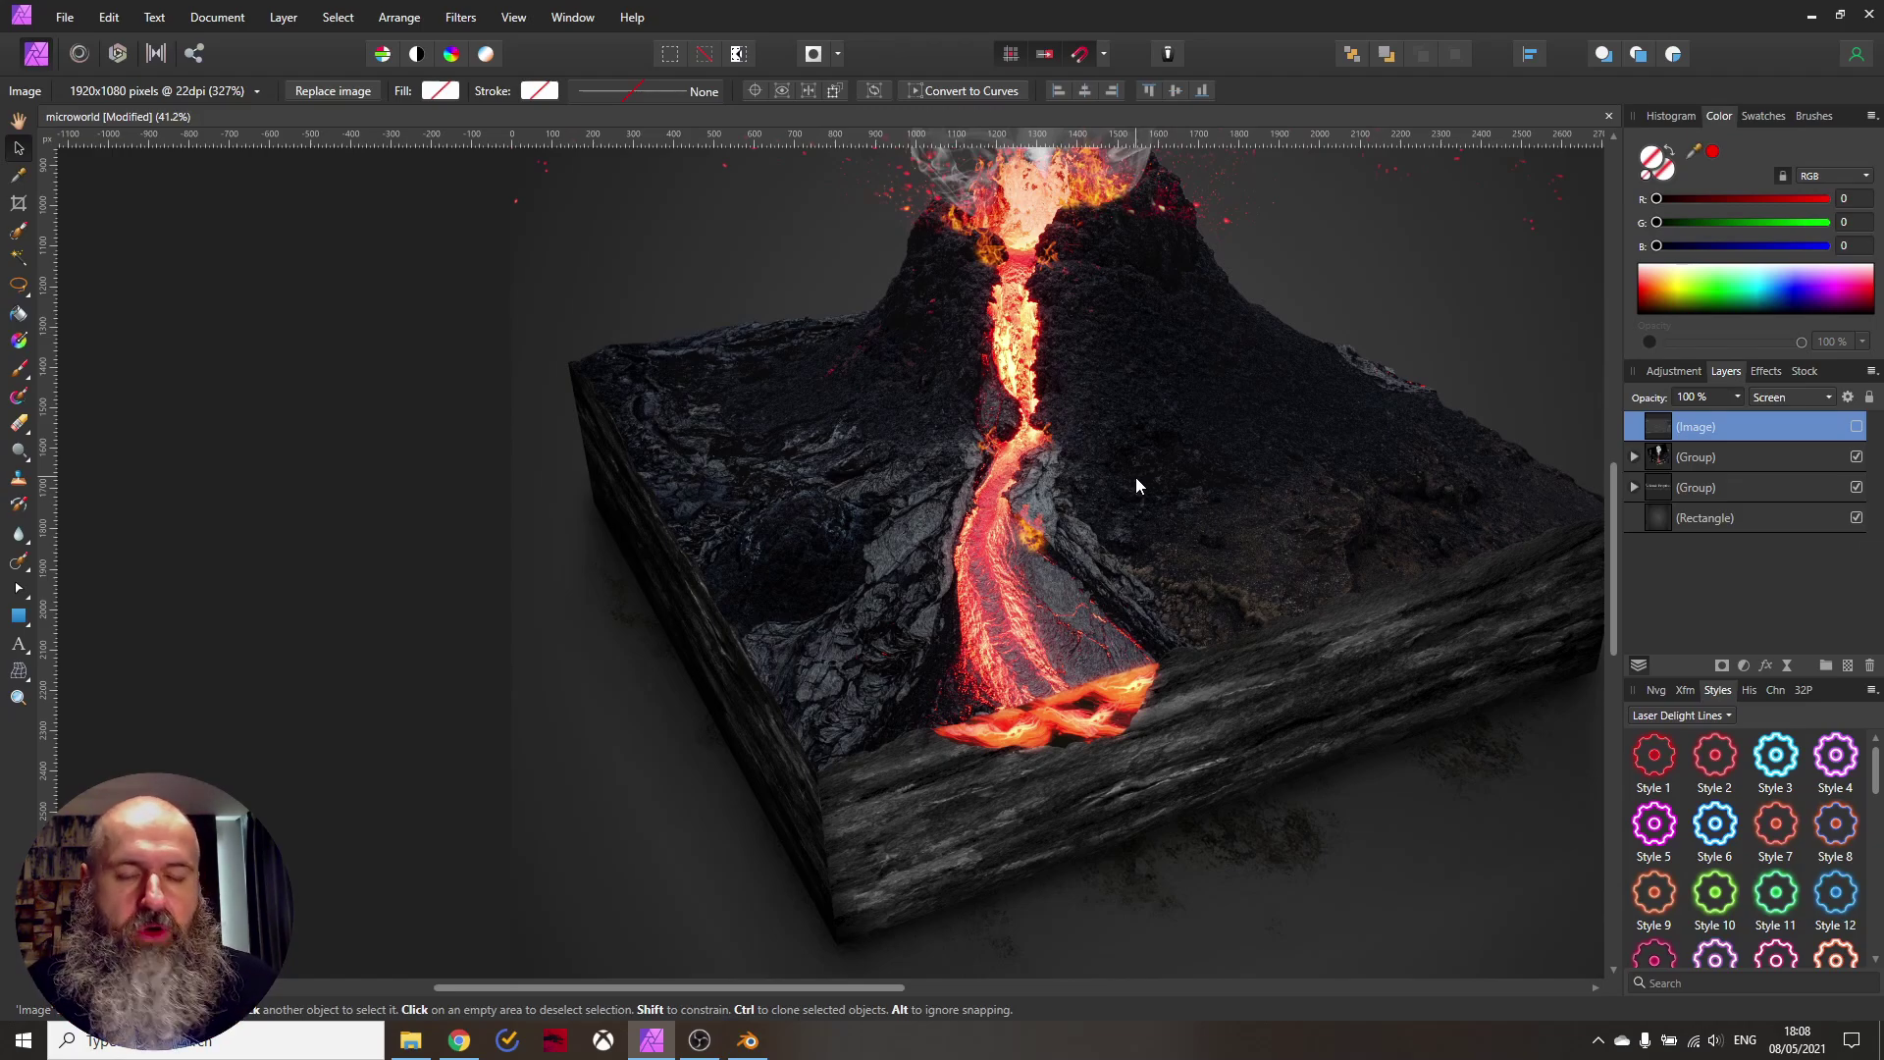
scroll(677, 334, "up", 6)
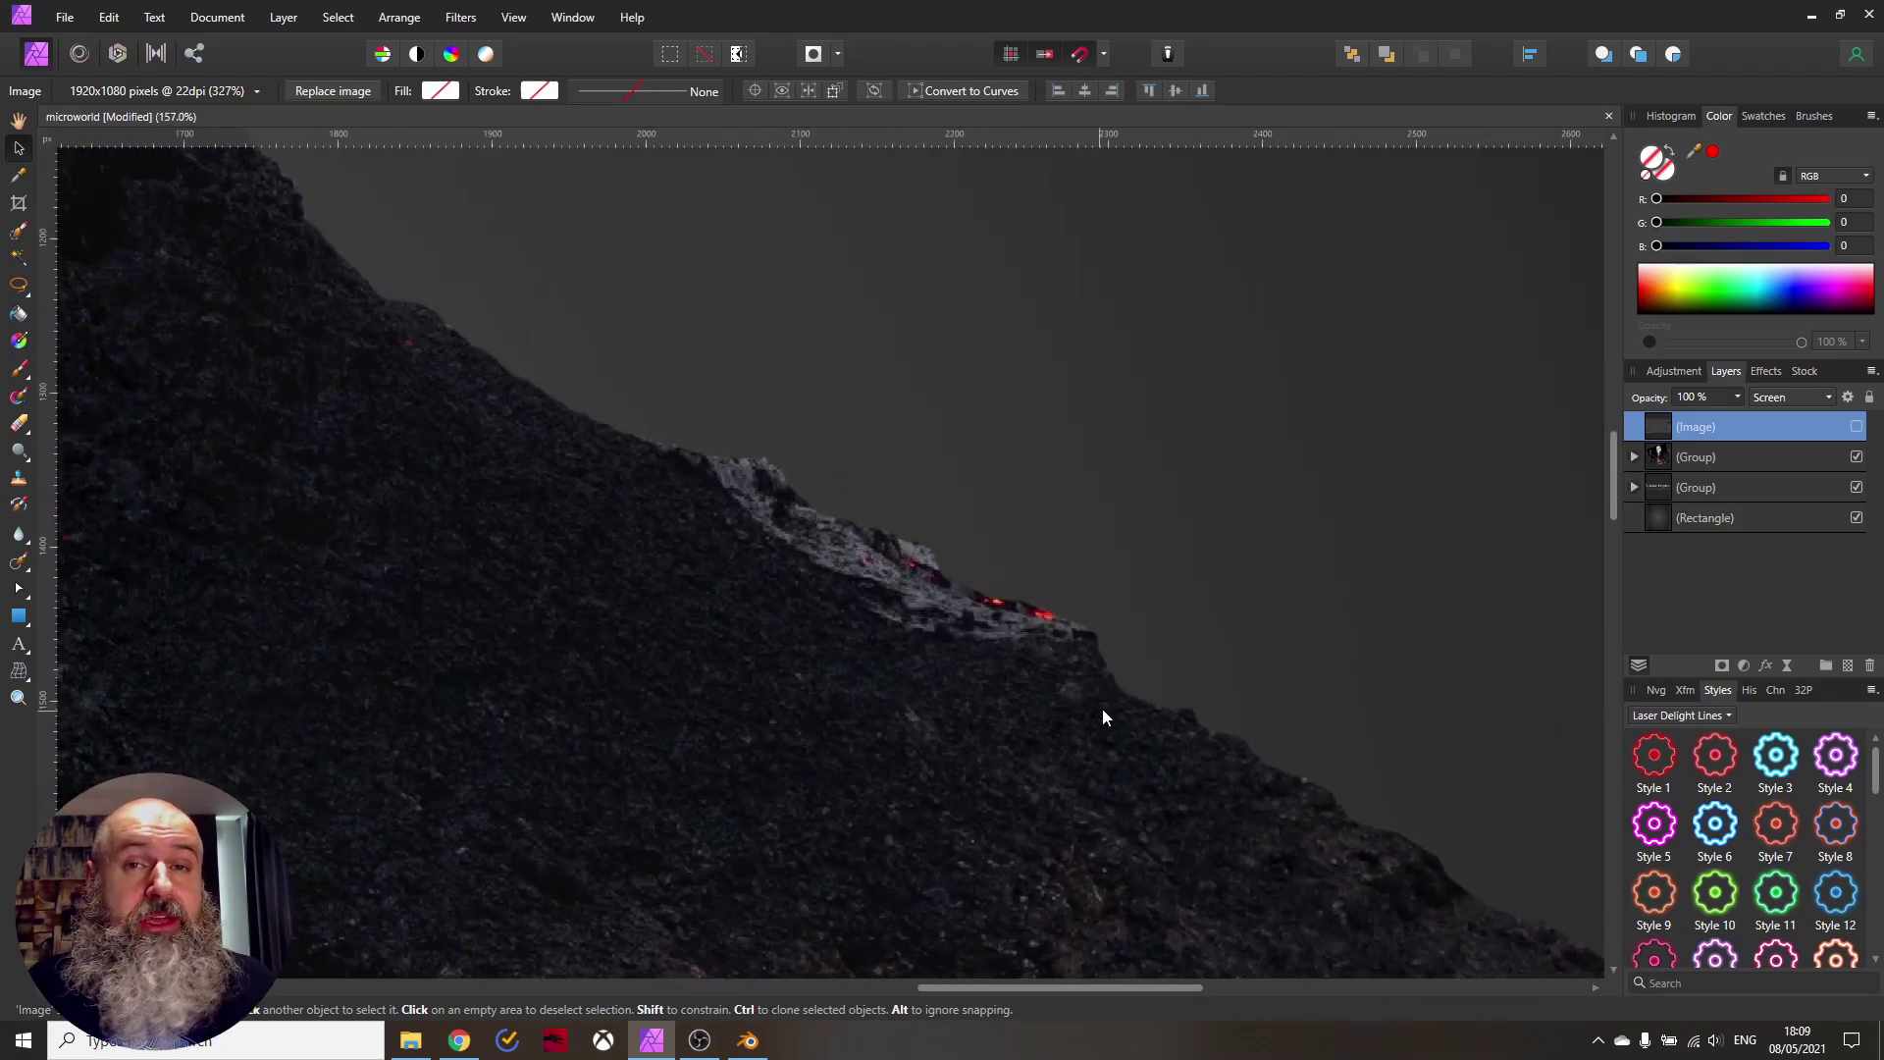
scroll(697, 508, "down", 4)
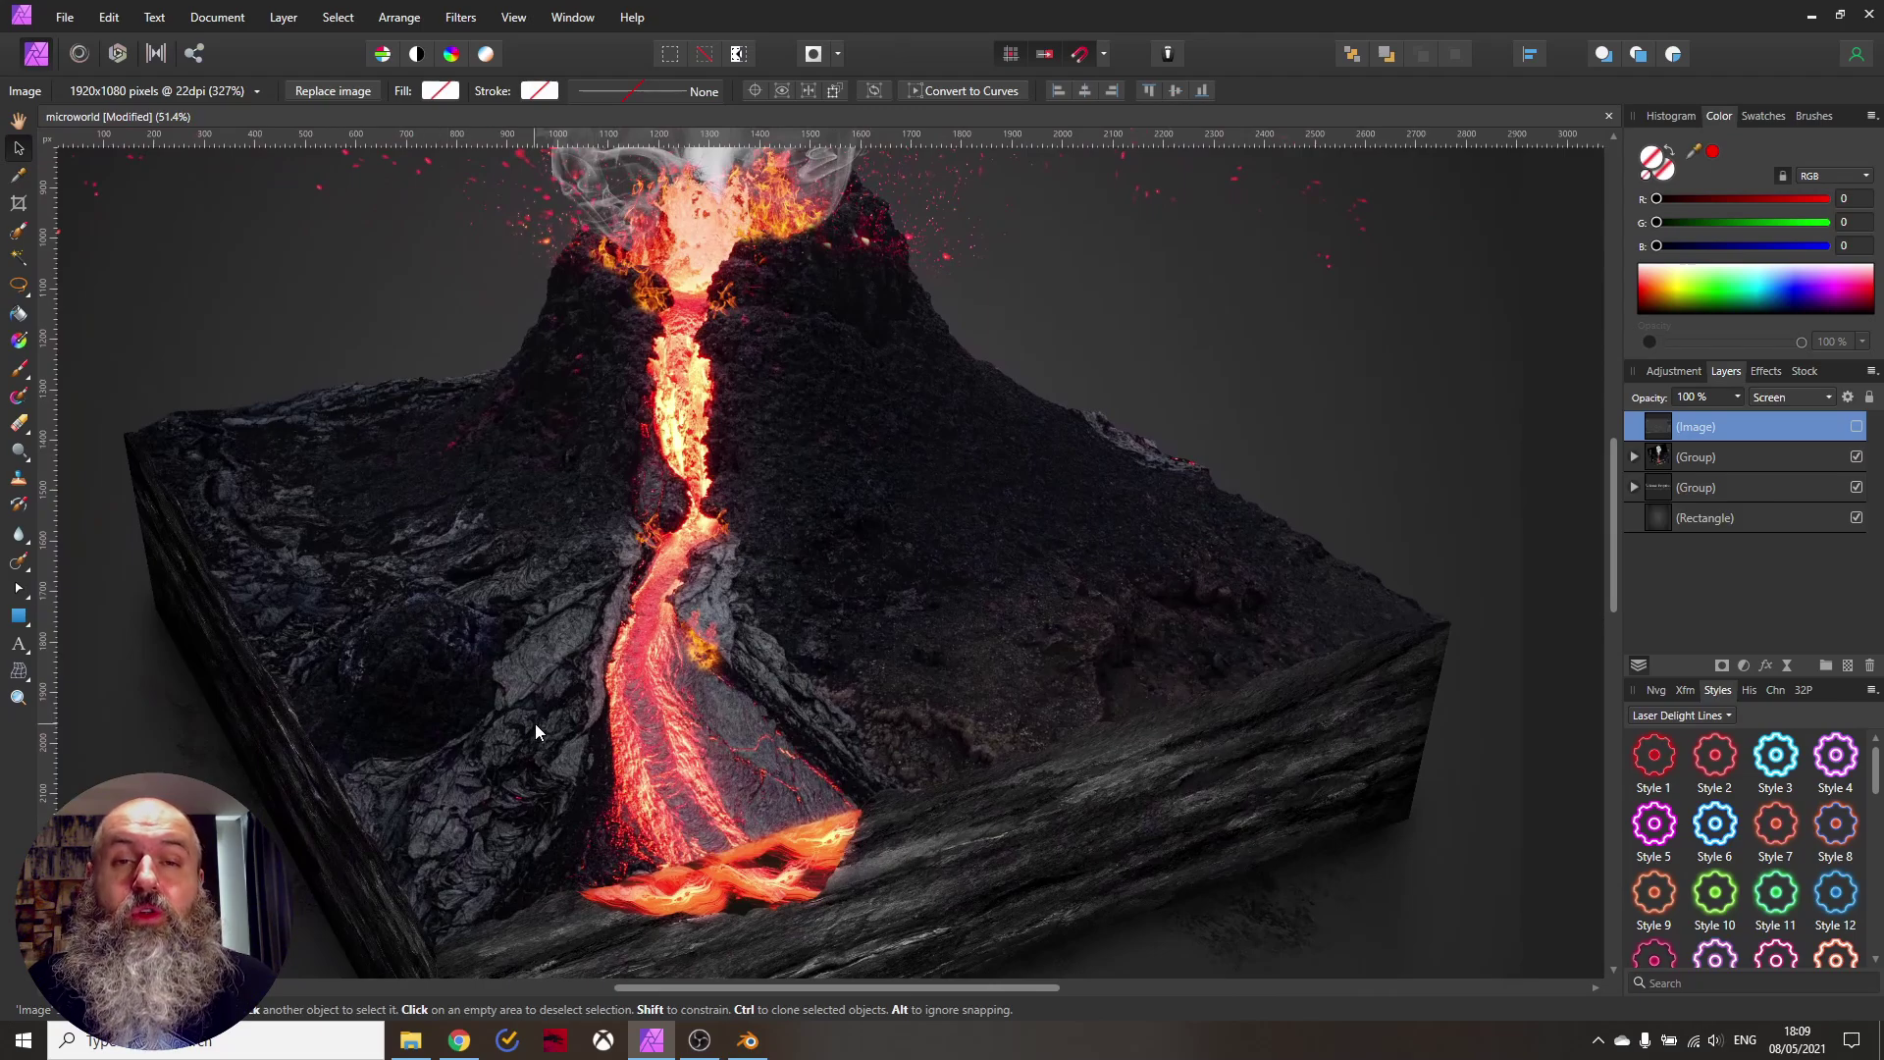
left_click_drag(534, 722, 714, 644)
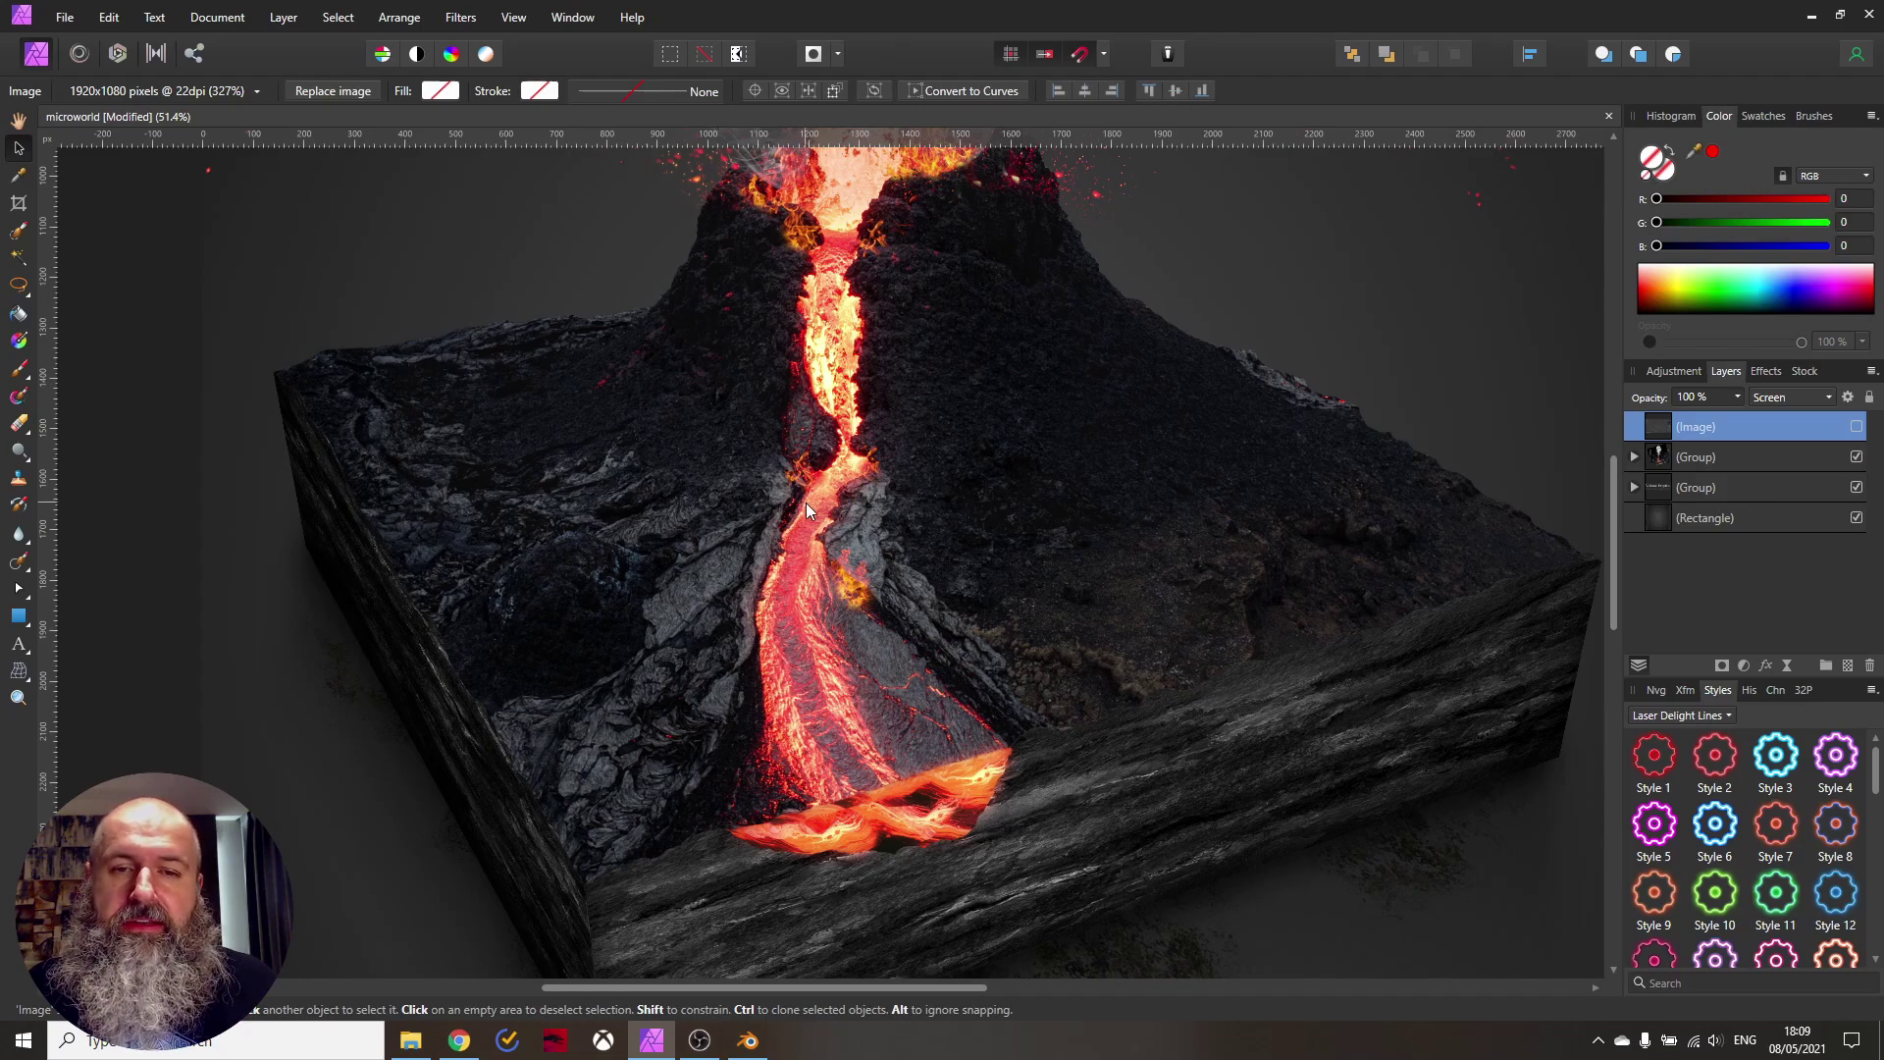
scroll(805, 503, "down", 2)
left_click_drag(895, 343, 867, 522)
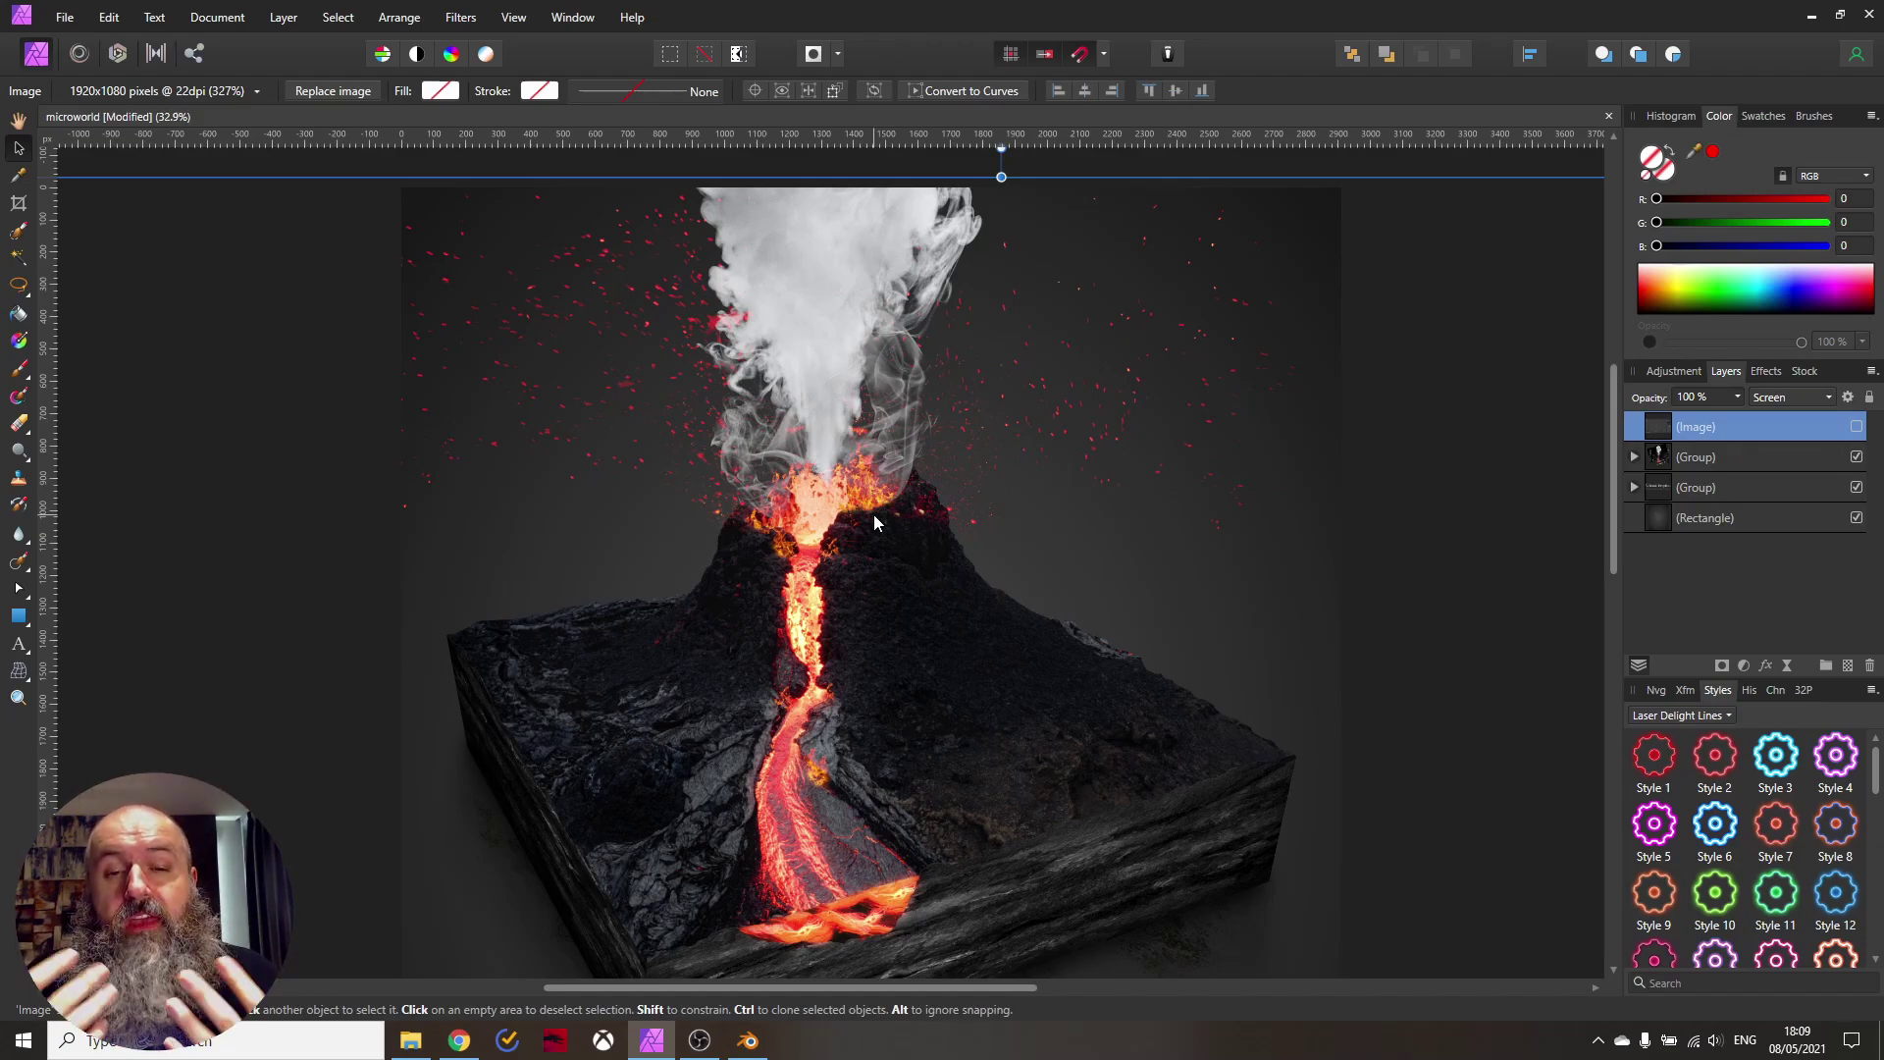
scroll(903, 497, "down", 3)
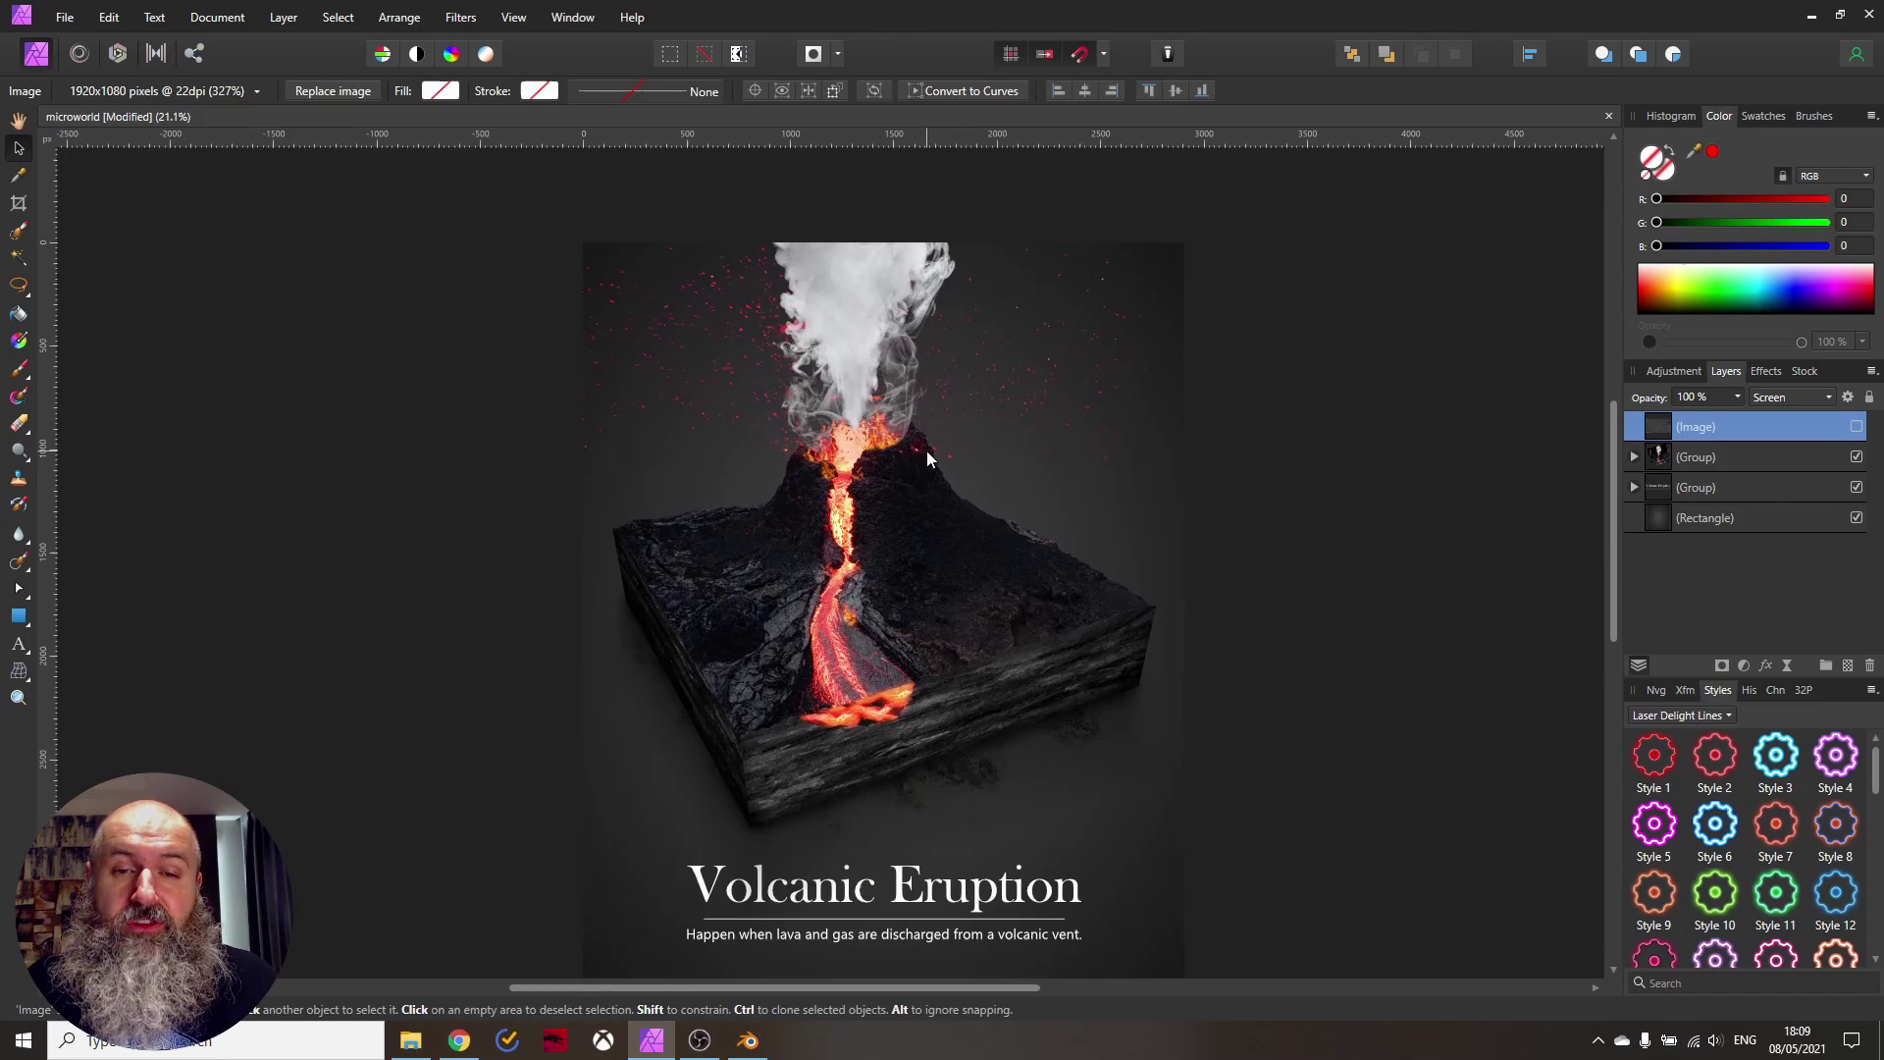
scroll(963, 473, "up", 2)
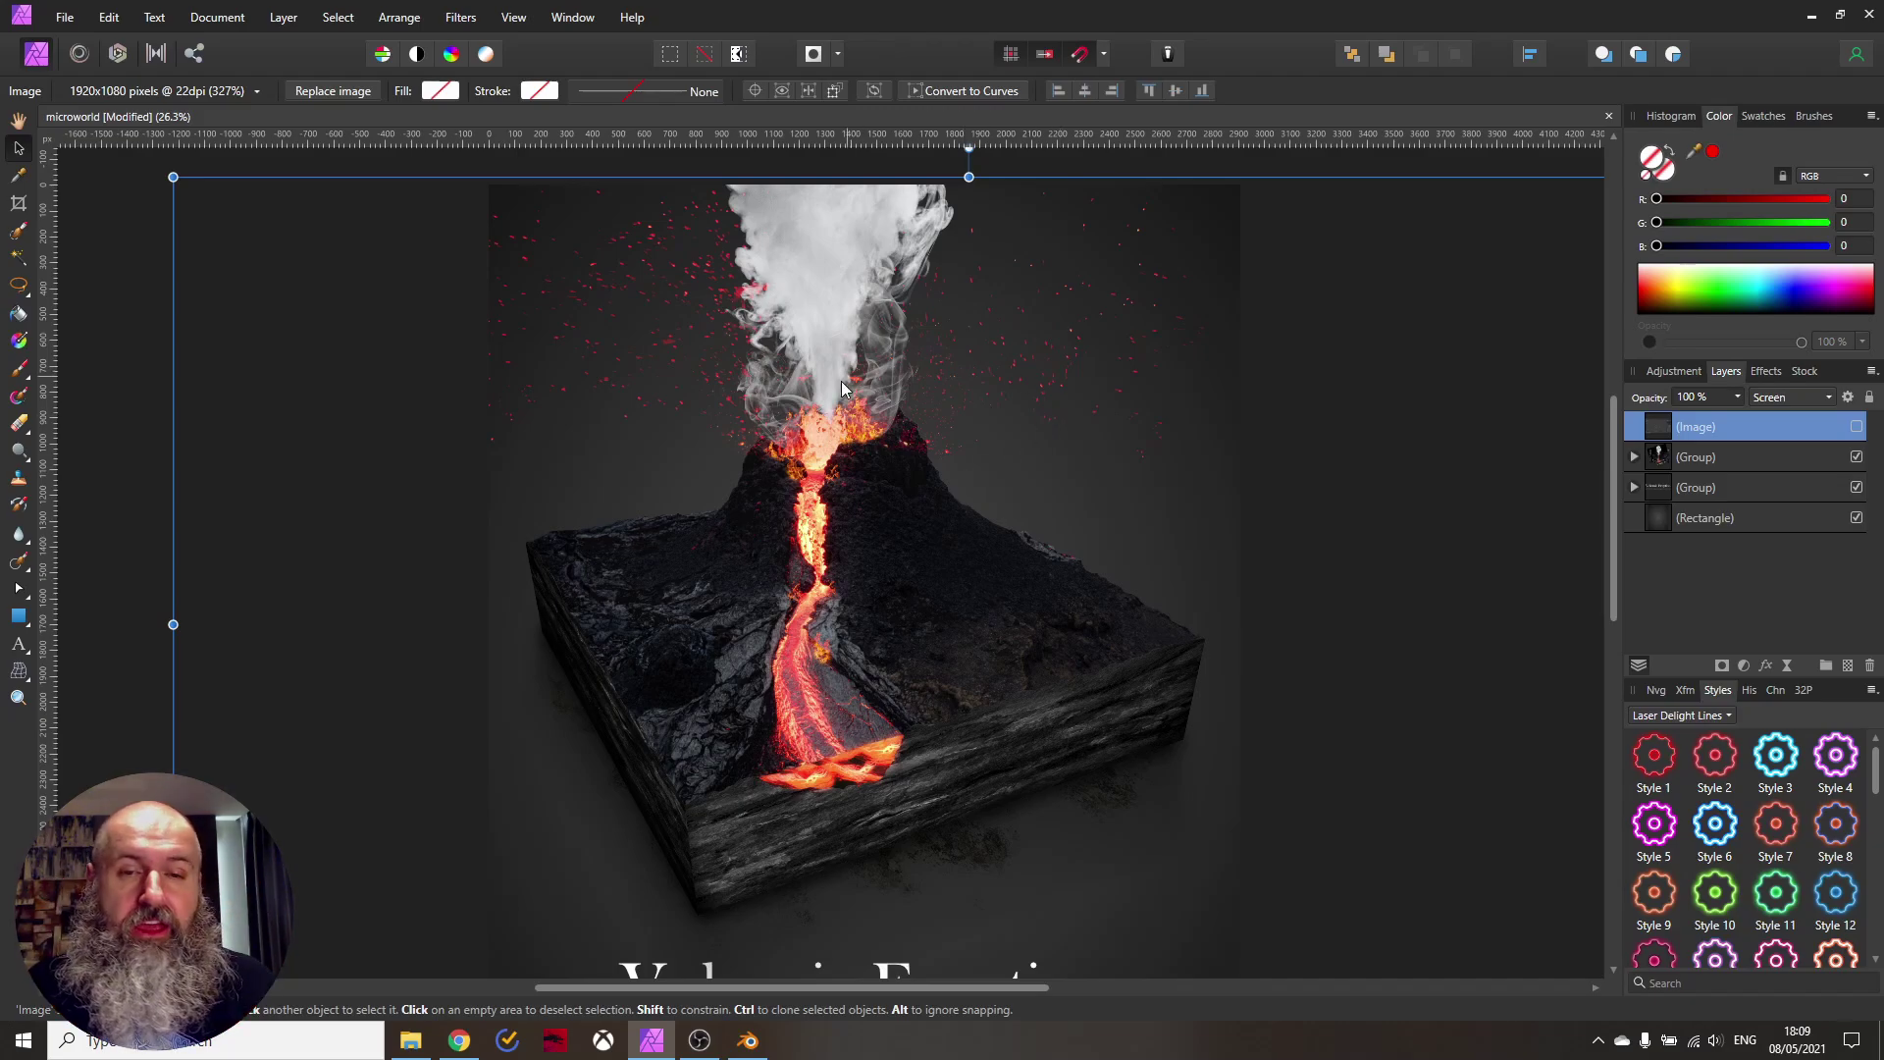
scroll(840, 449, "up", 6)
scroll(687, 511, "up", 2)
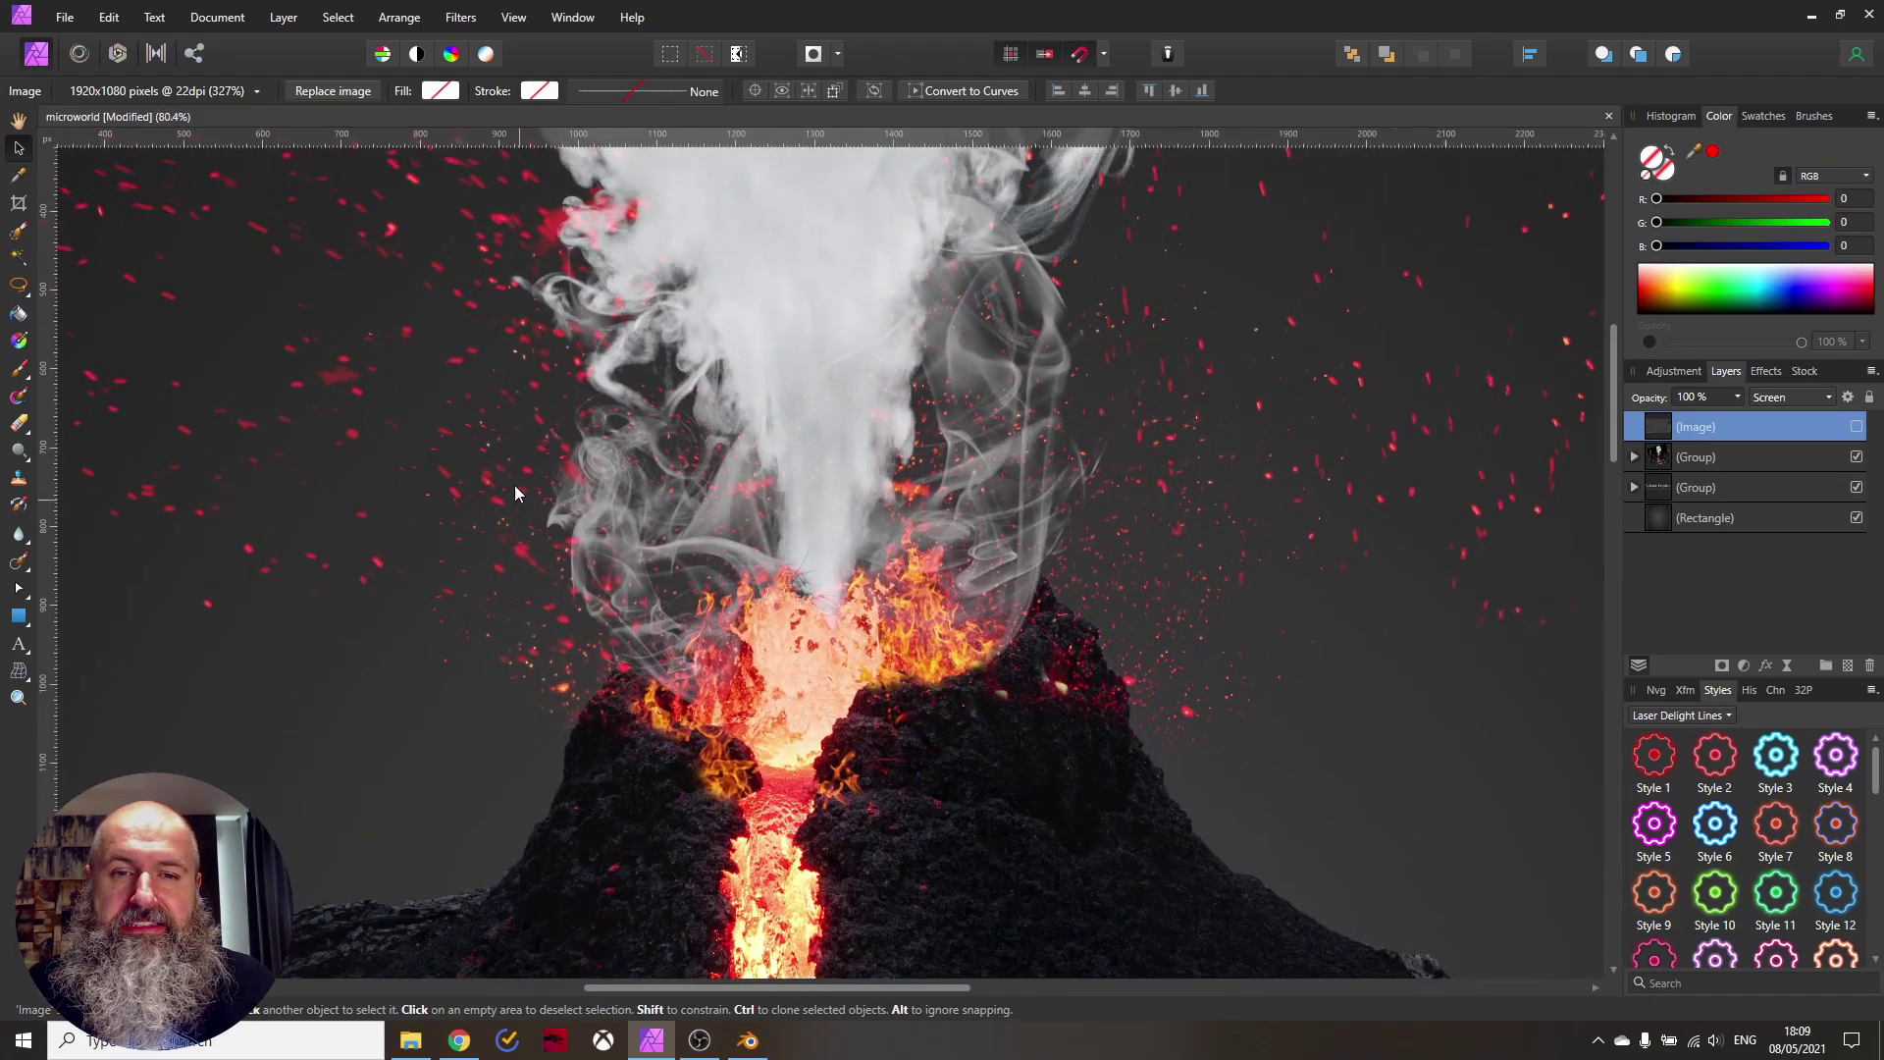
scroll(856, 508, "down", 4)
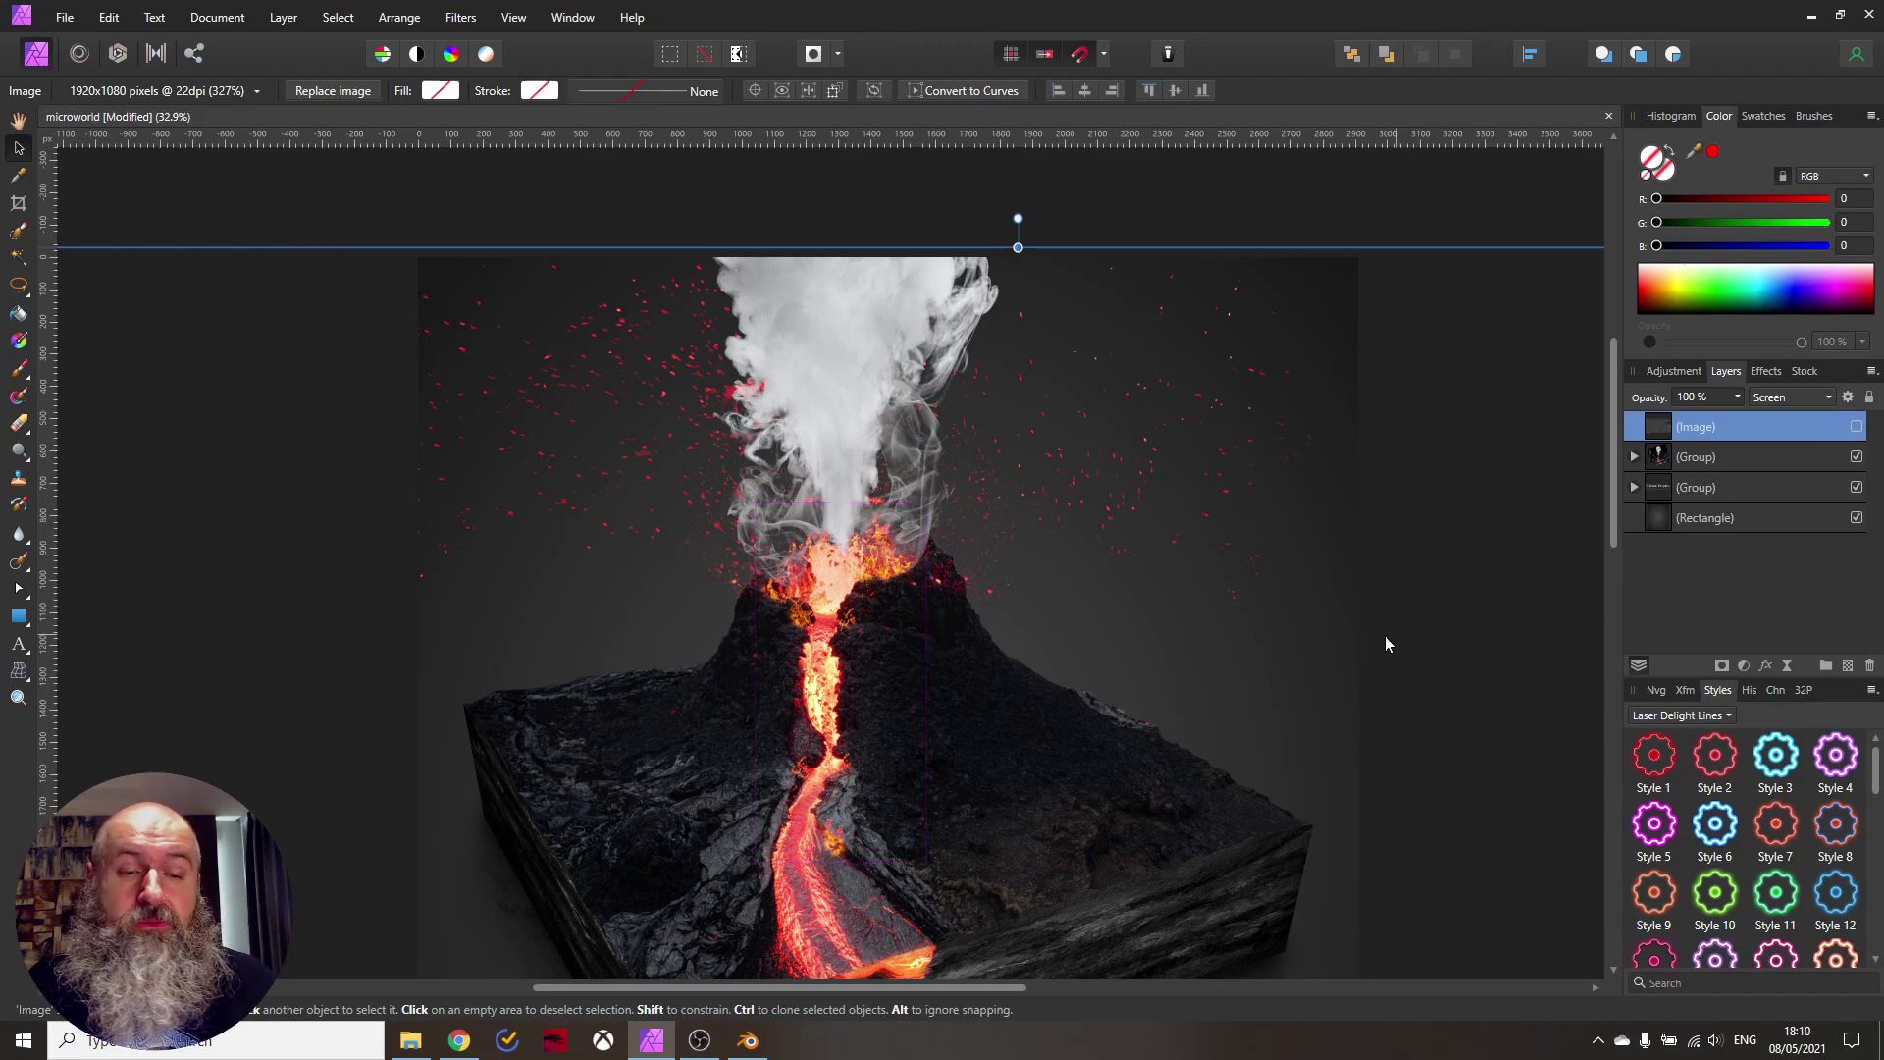
scroll(1223, 636, "down", 3)
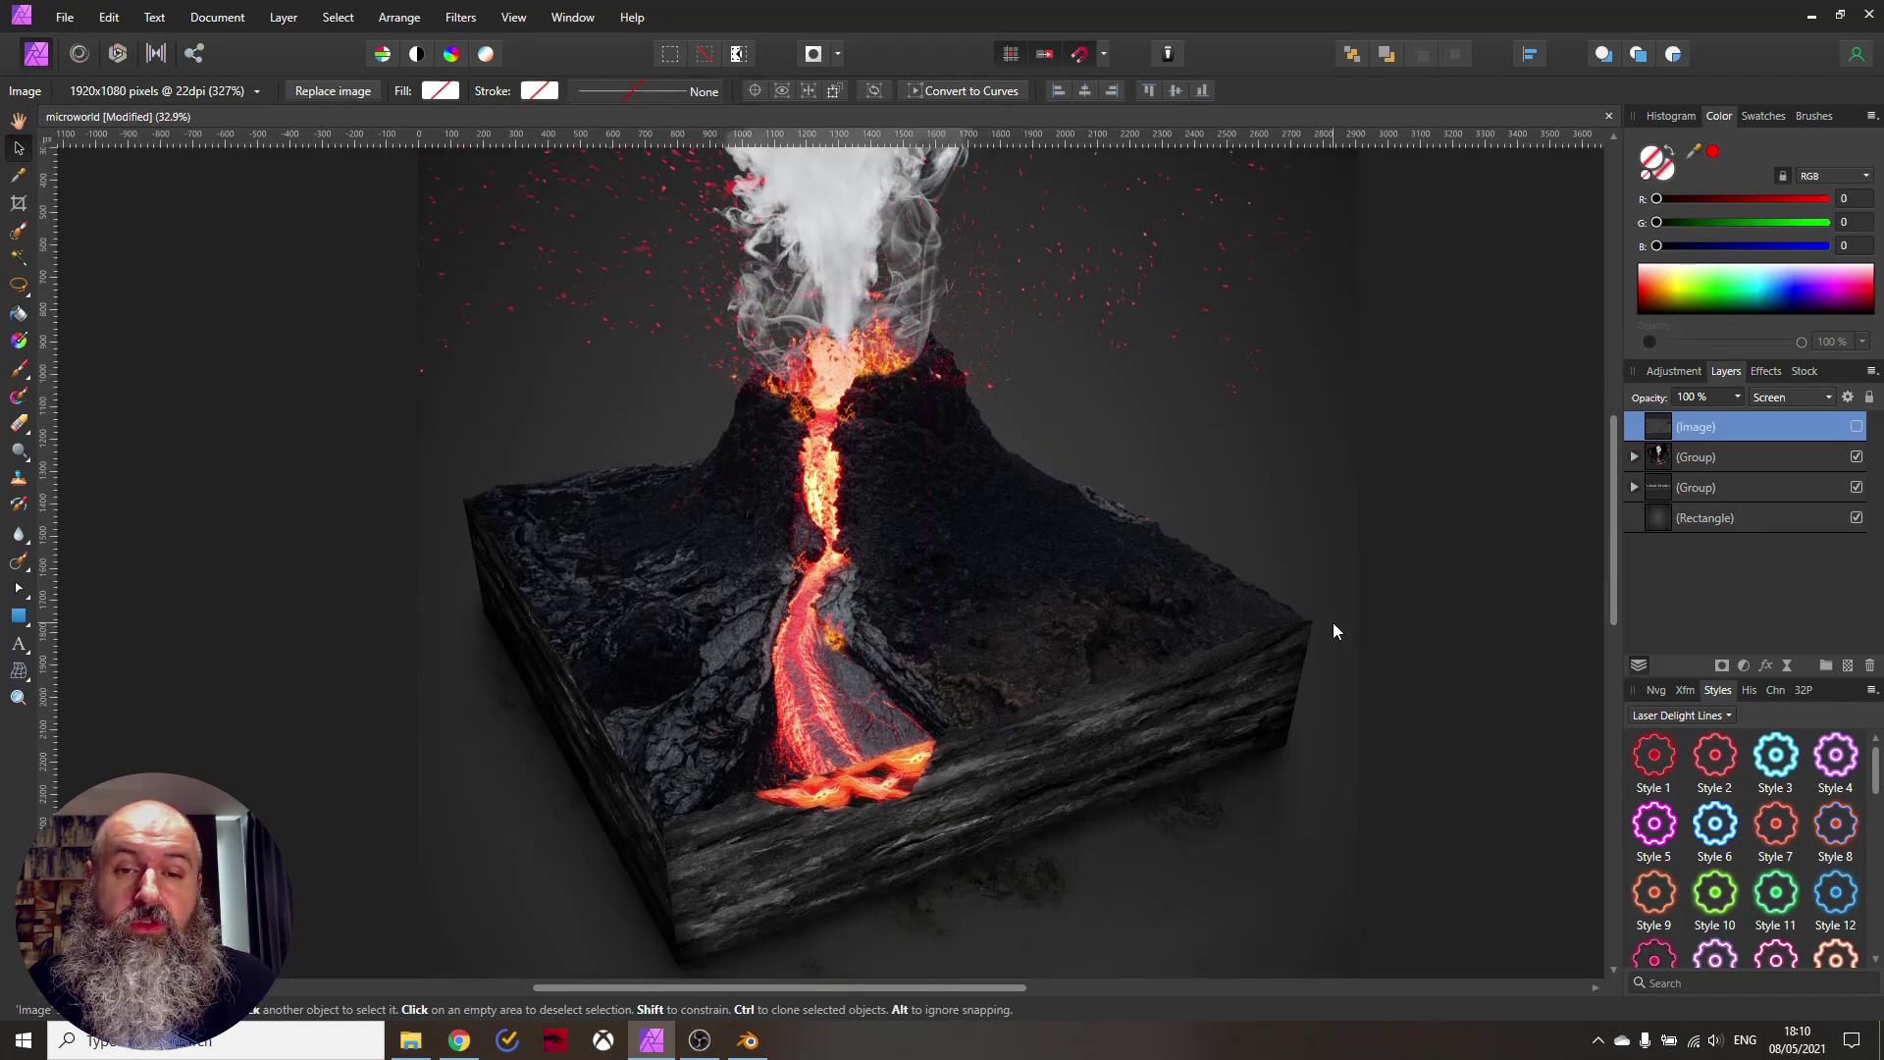
scroll(1332, 622, "up", 5)
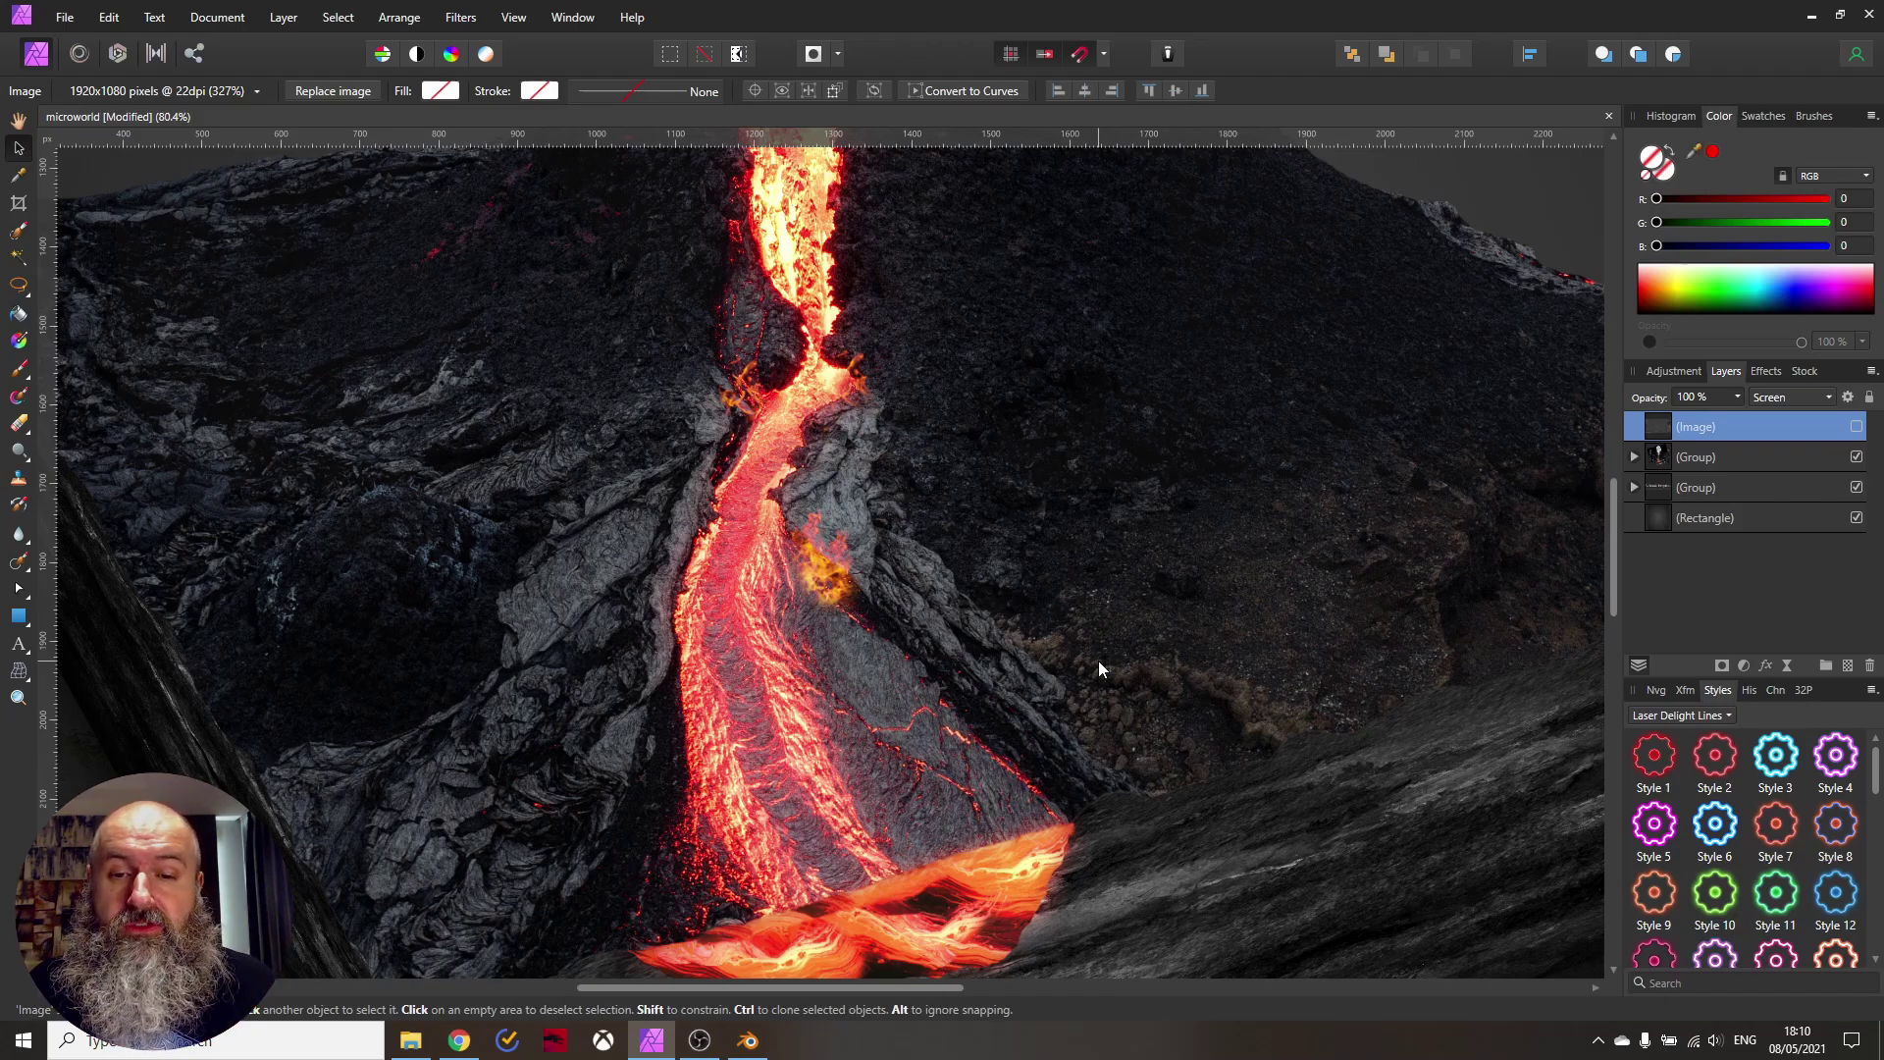
scroll(1098, 662, "down", 7)
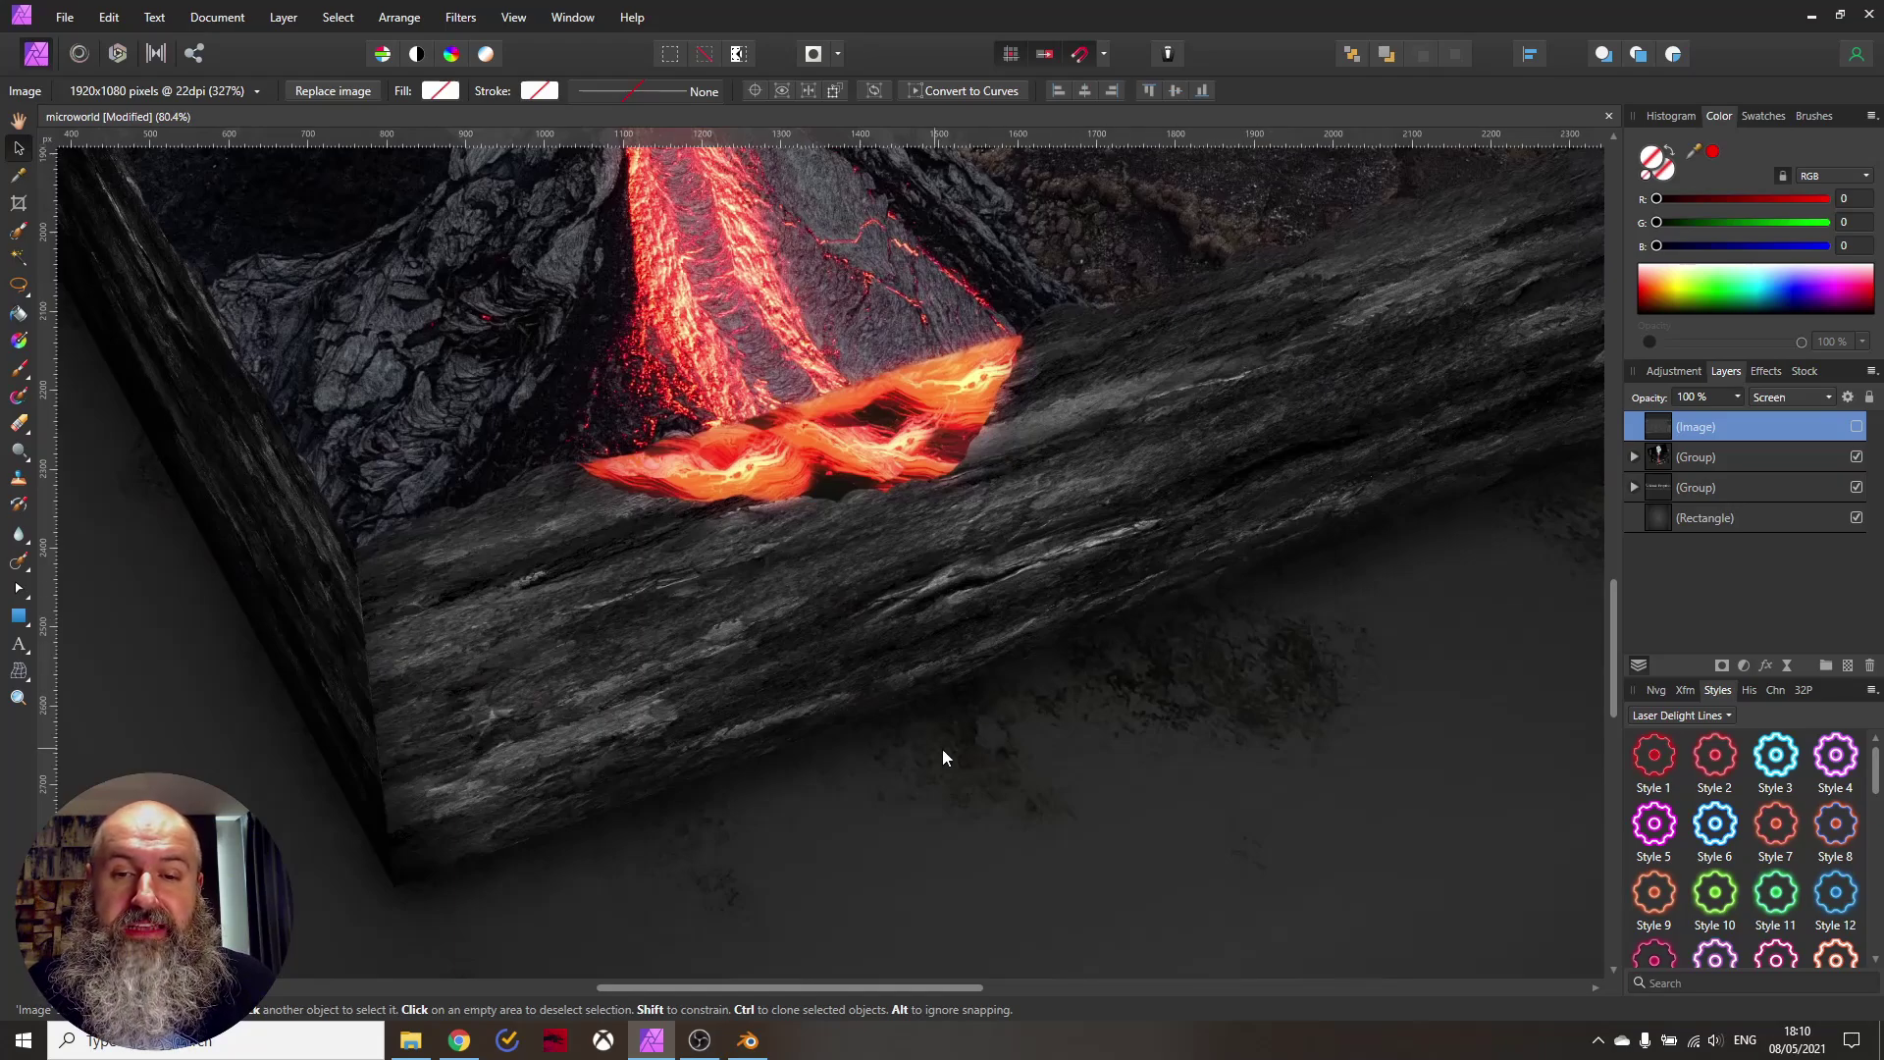
scroll(1337, 580, "right", 6)
scroll(928, 686, "up", 2)
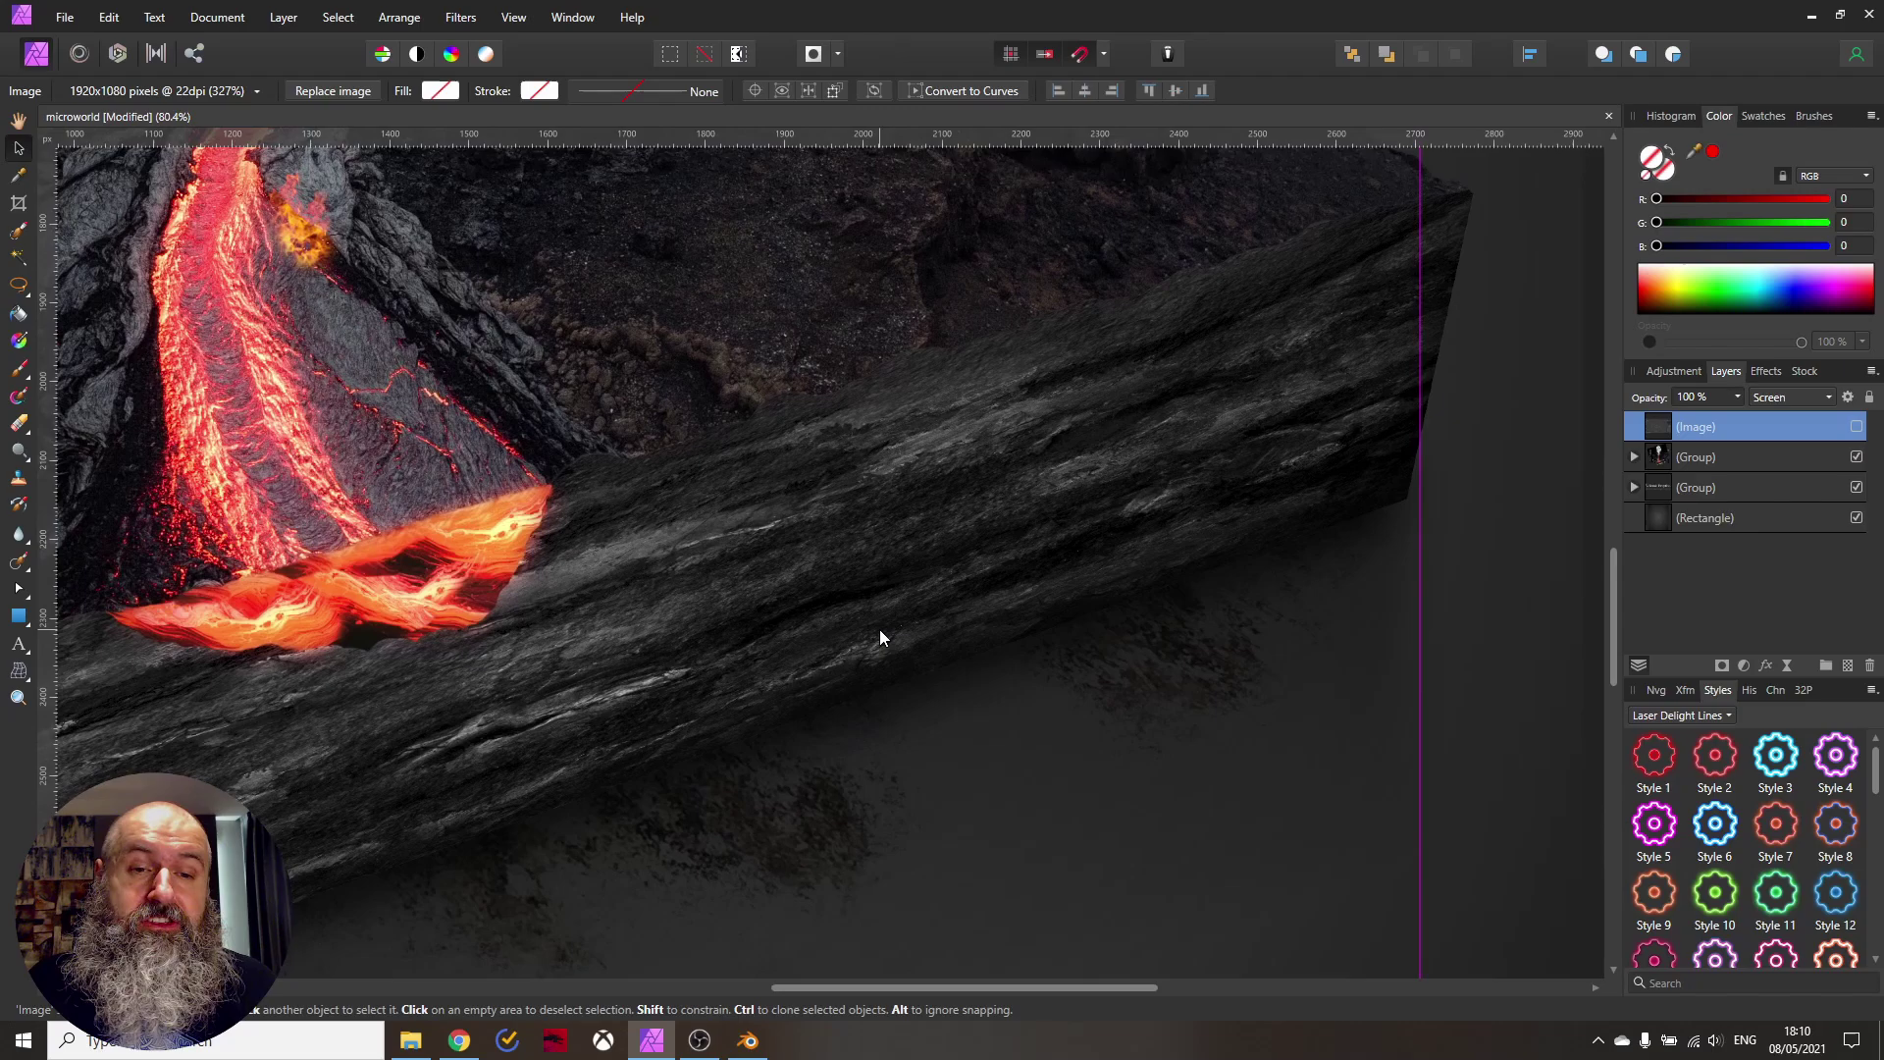
left_click_drag(880, 628, 1154, 491)
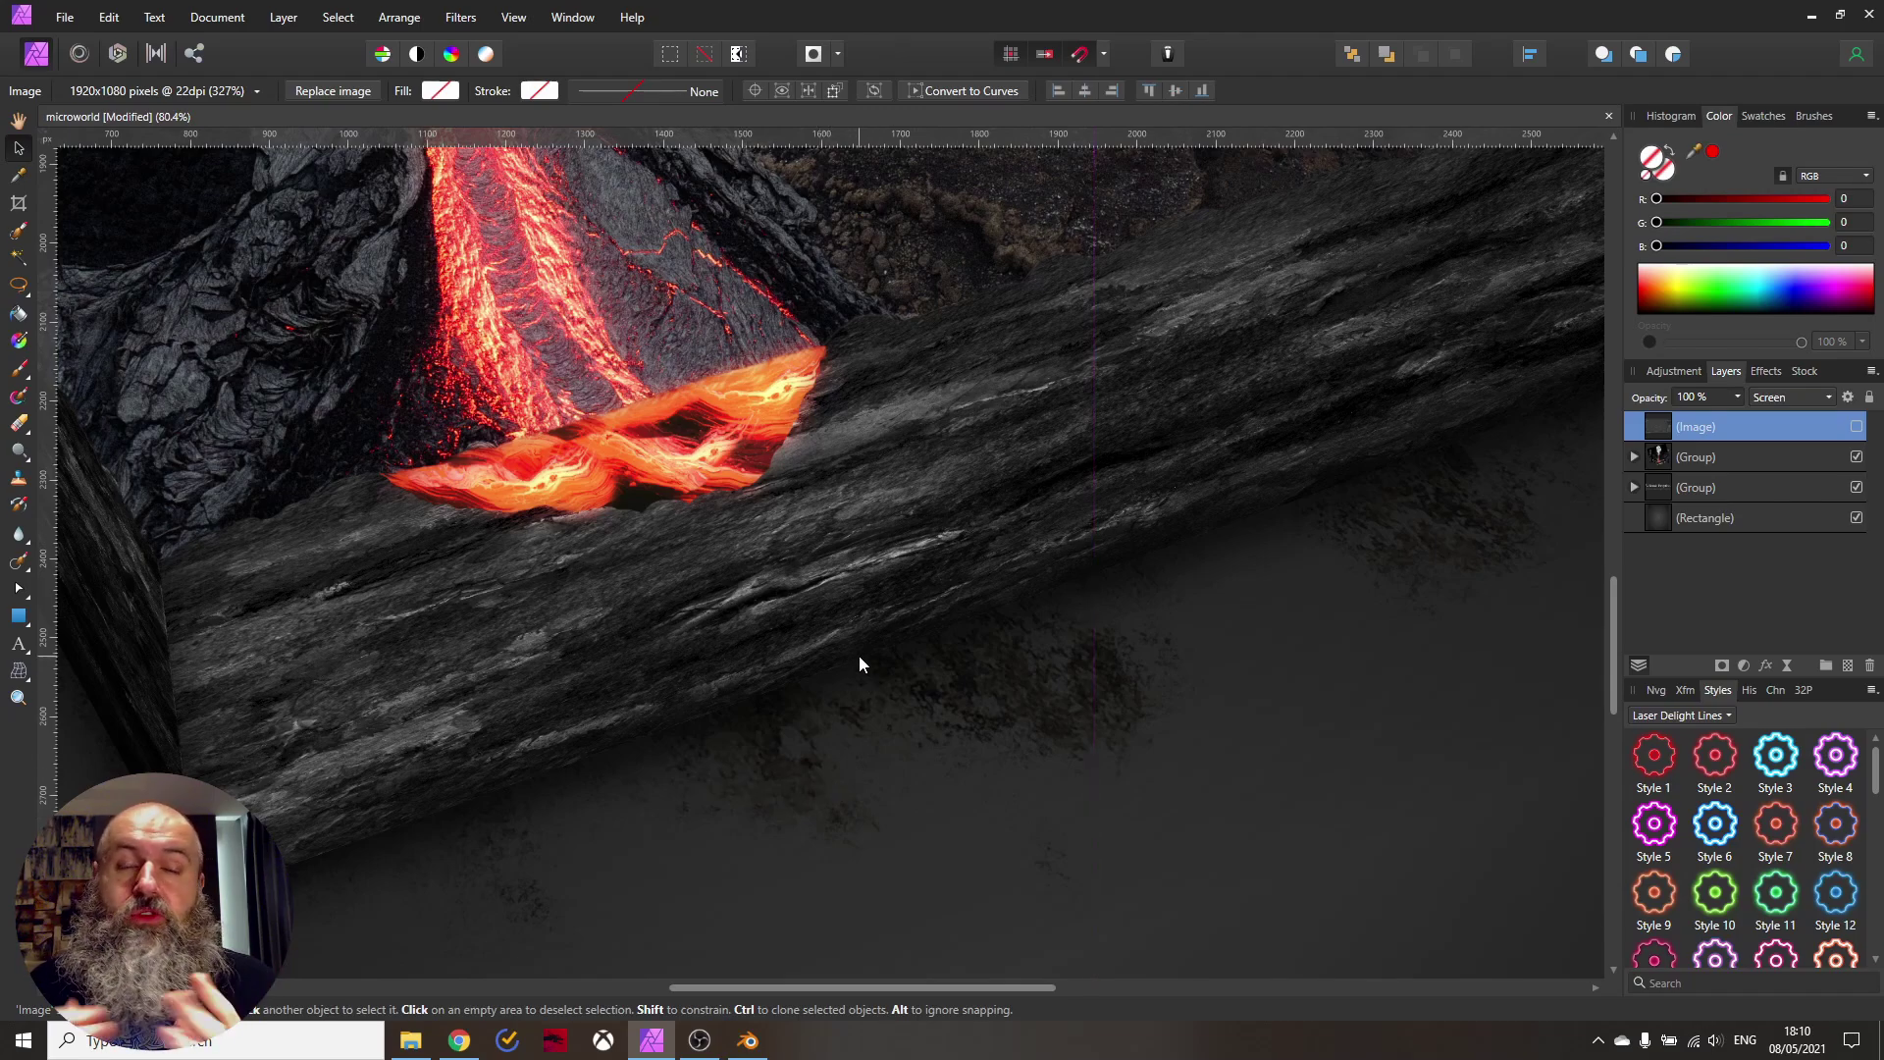
scroll(860, 665, "down", 6)
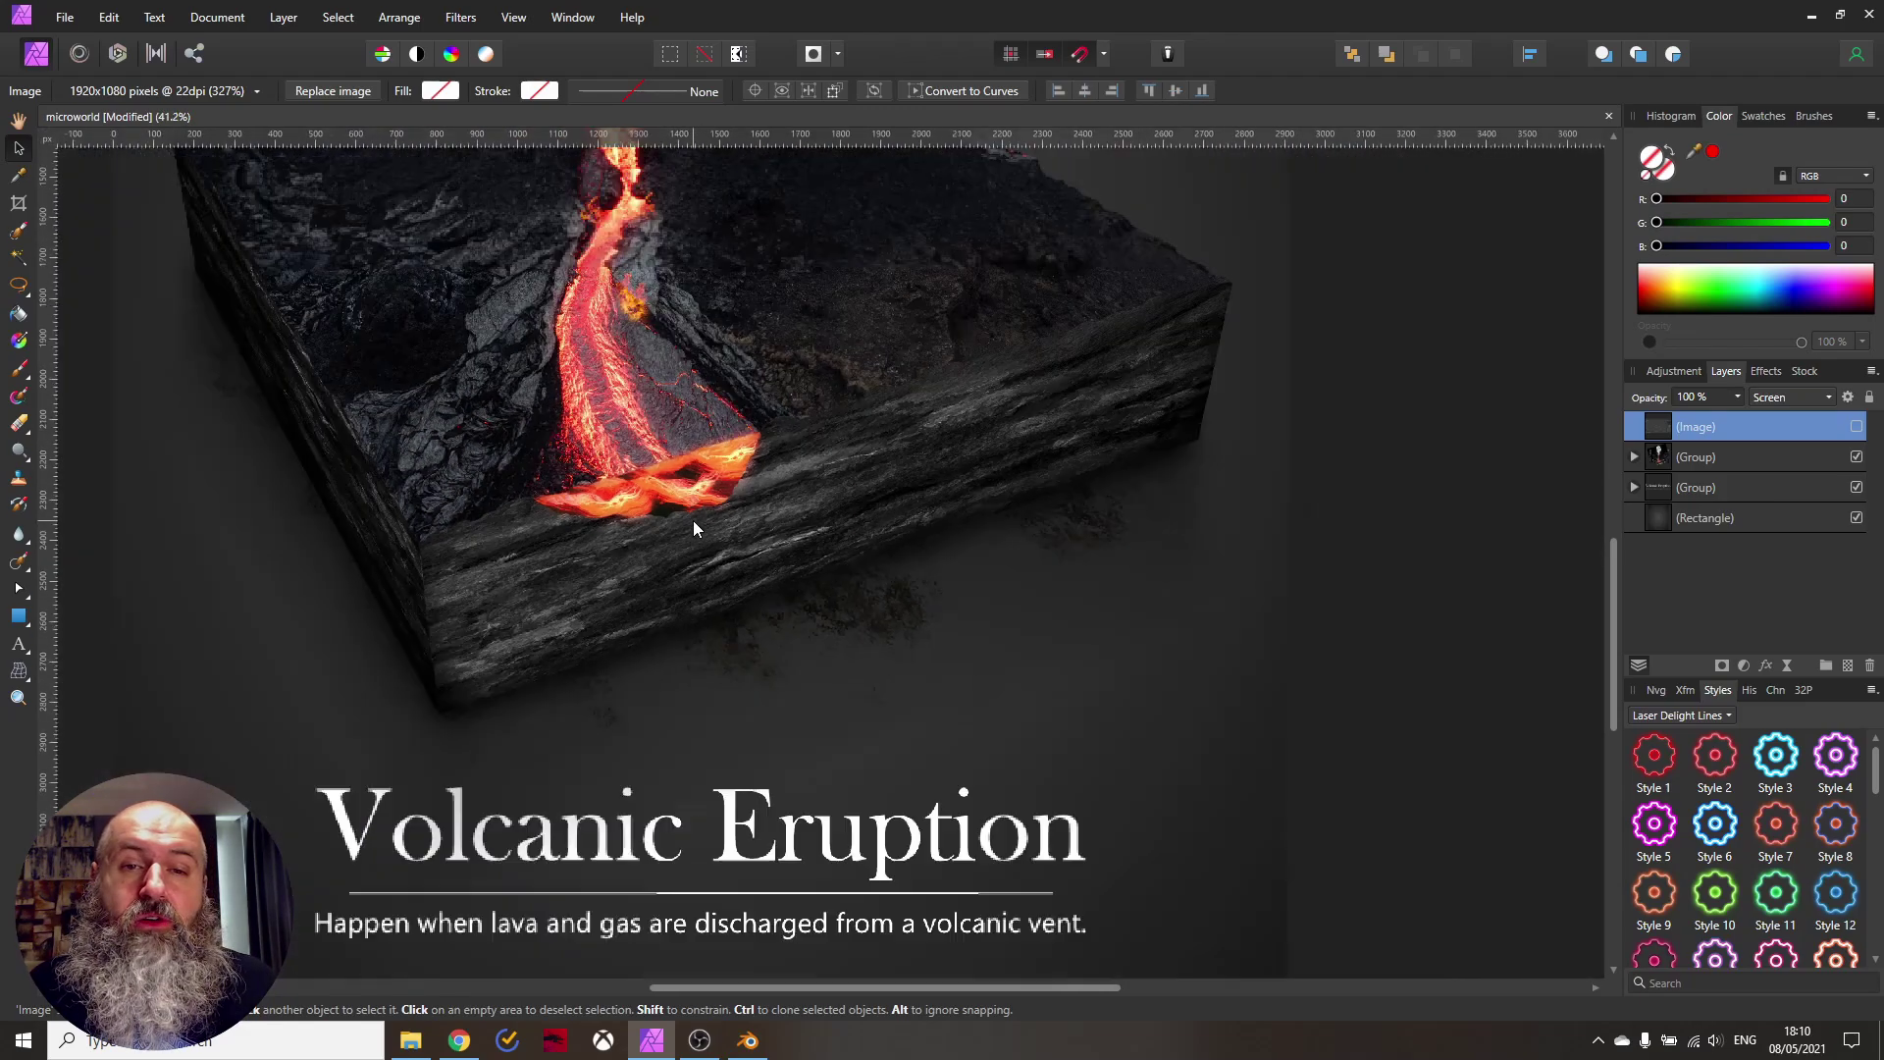
left_click_drag(814, 680, 893, 738)
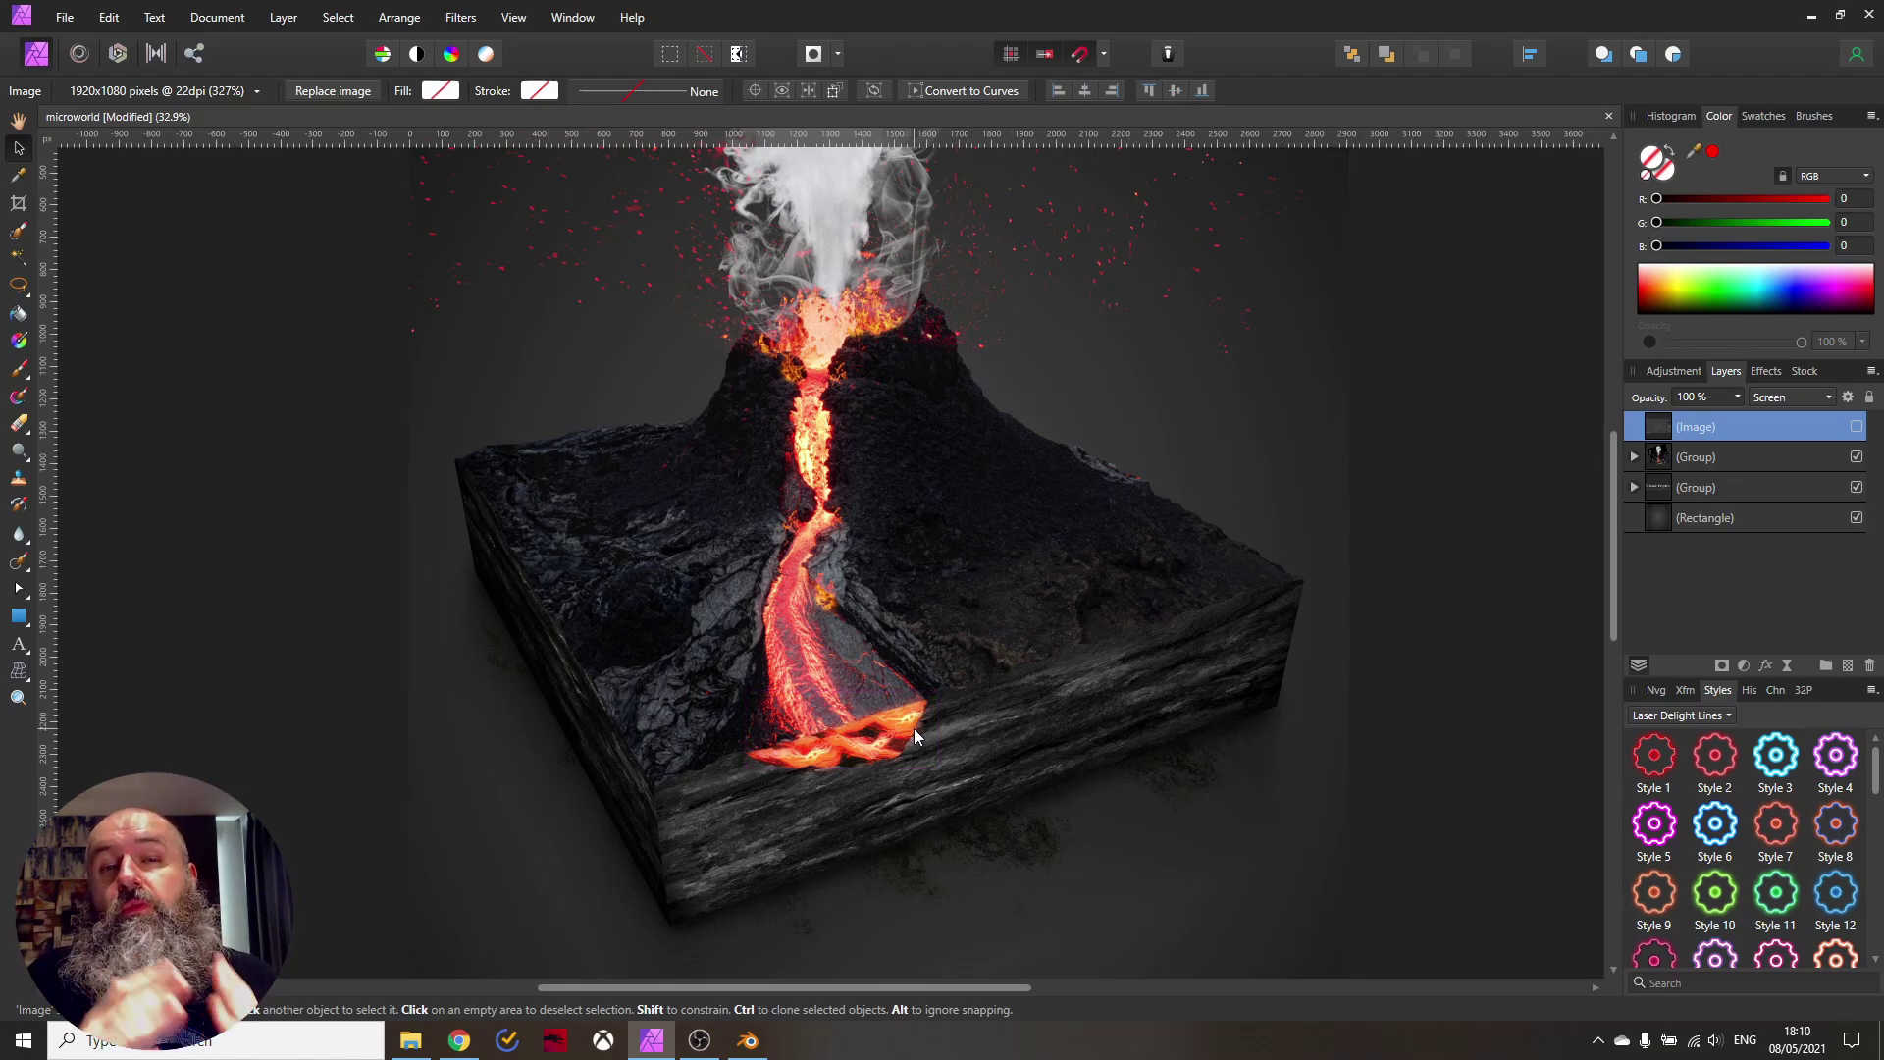
Hide the Screen-blended screenshot Image layer and deselect it, leaving volcano and title visible
scroll(862, 593, "down", 4)
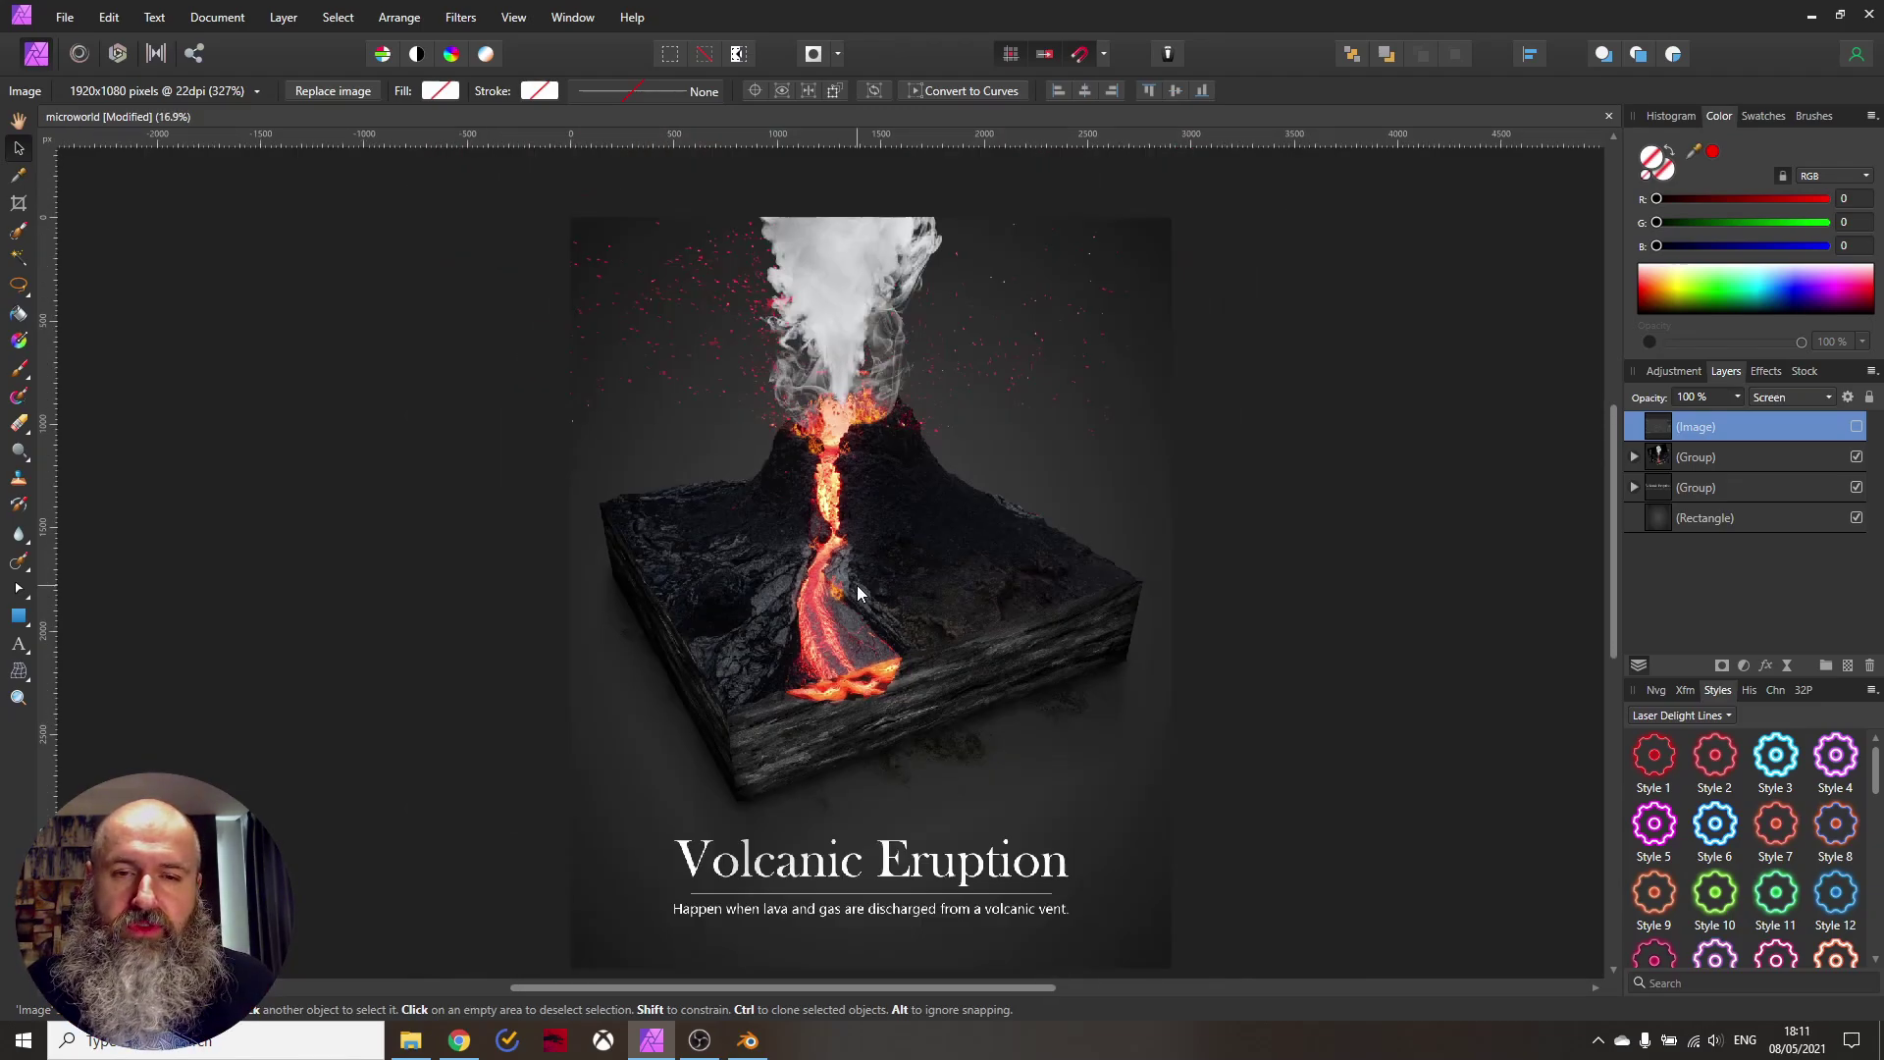
scroll(841, 524, "up", 1)
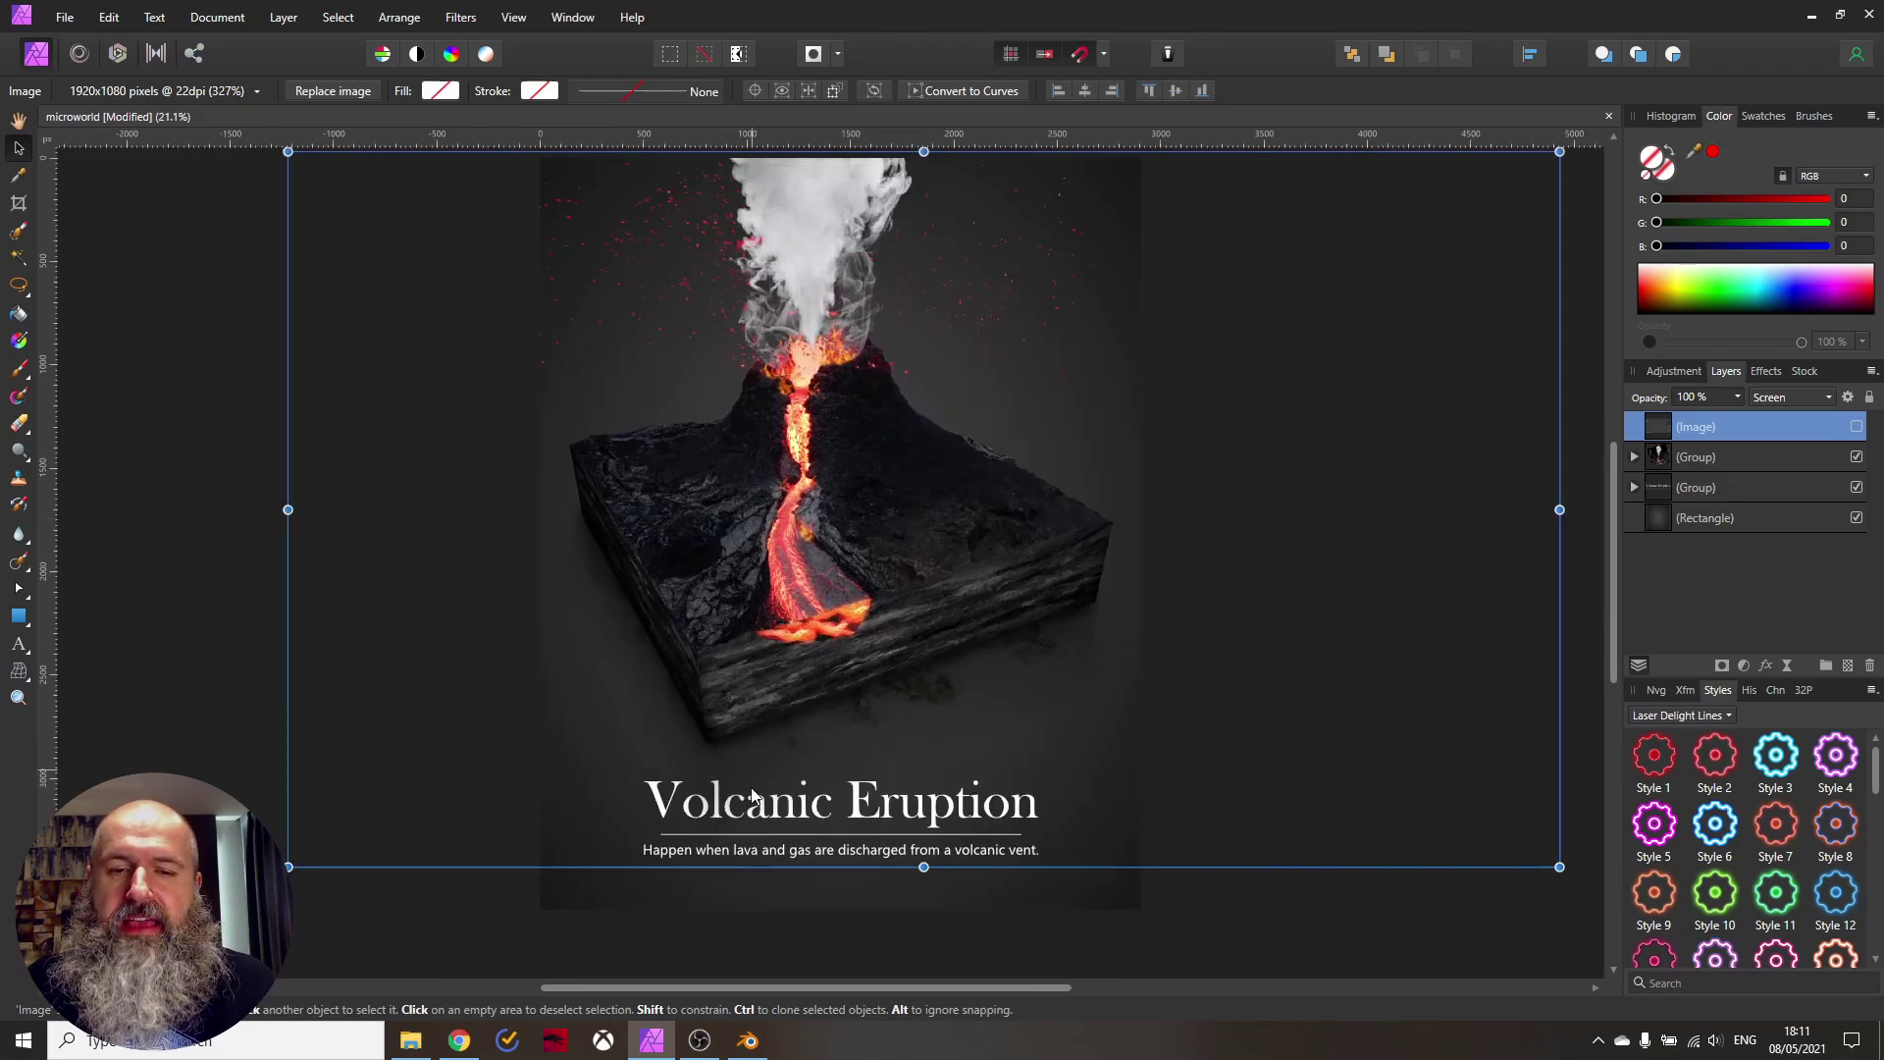
scroll(856, 656, "up", 1)
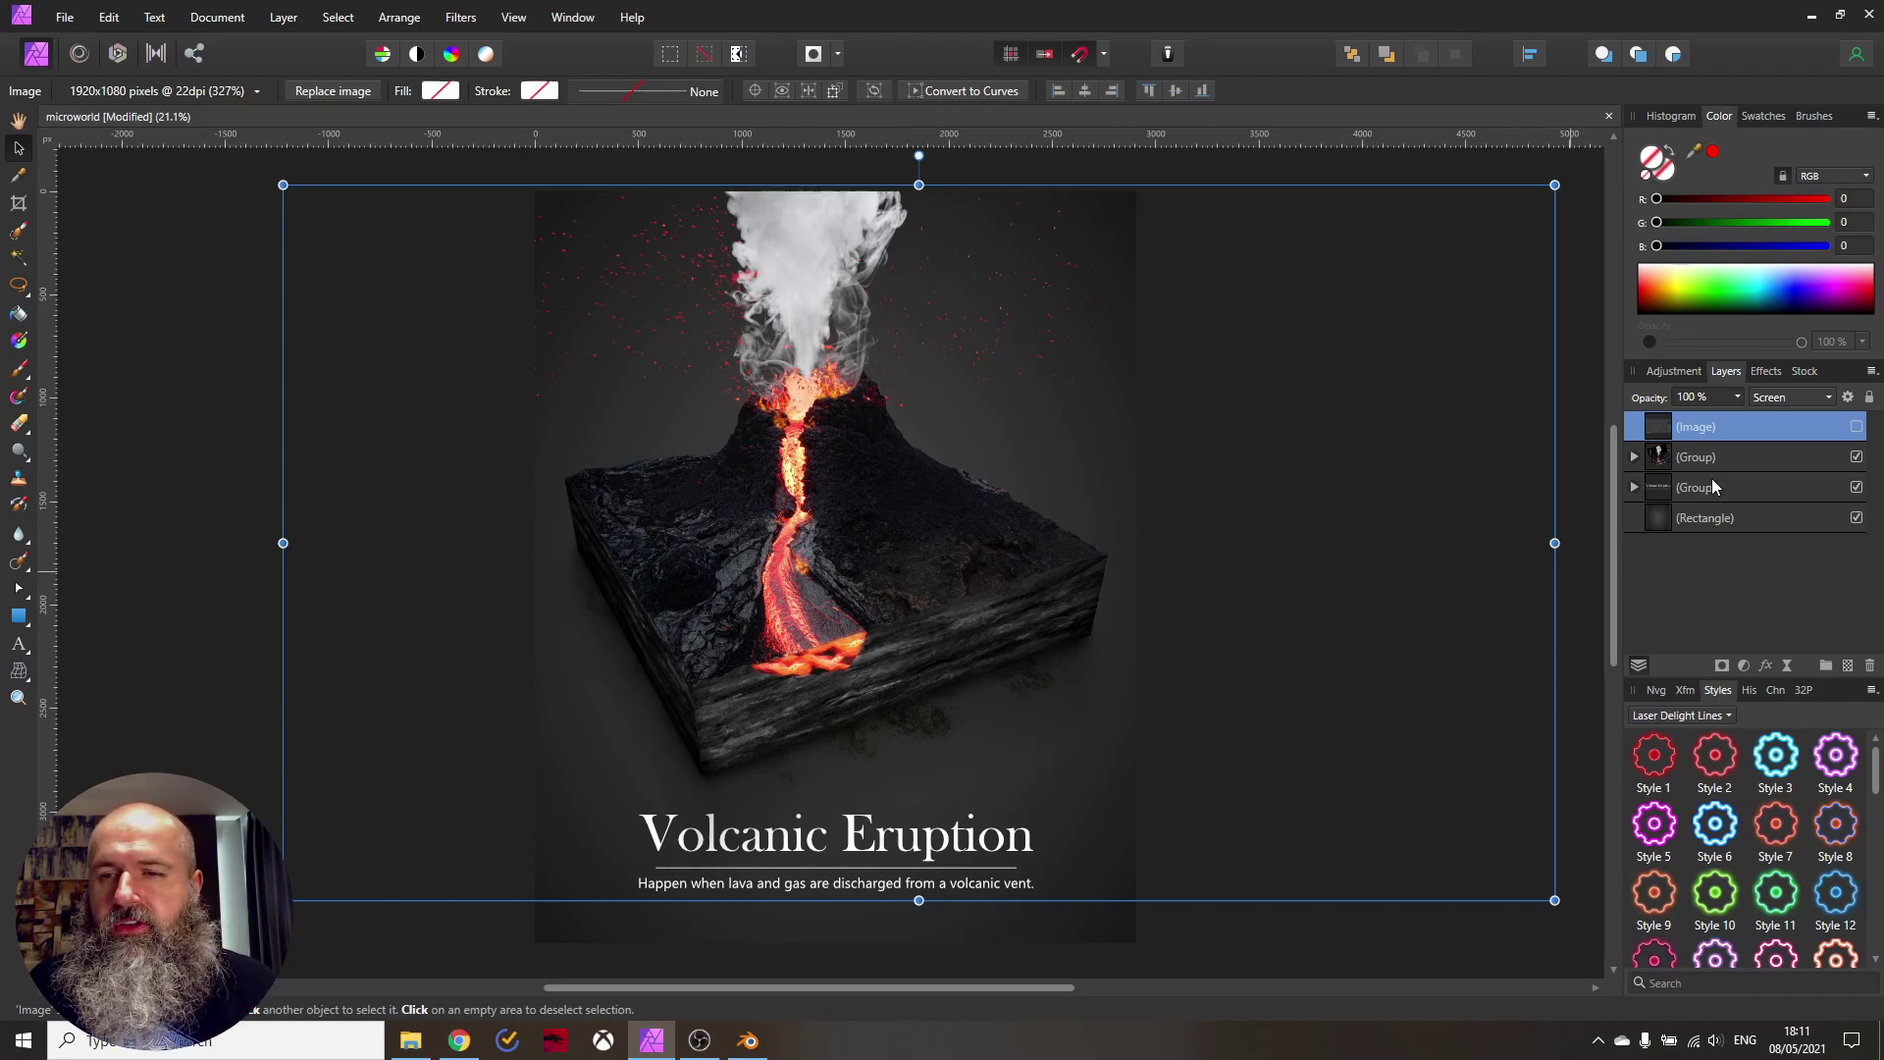
left_click(1857, 487)
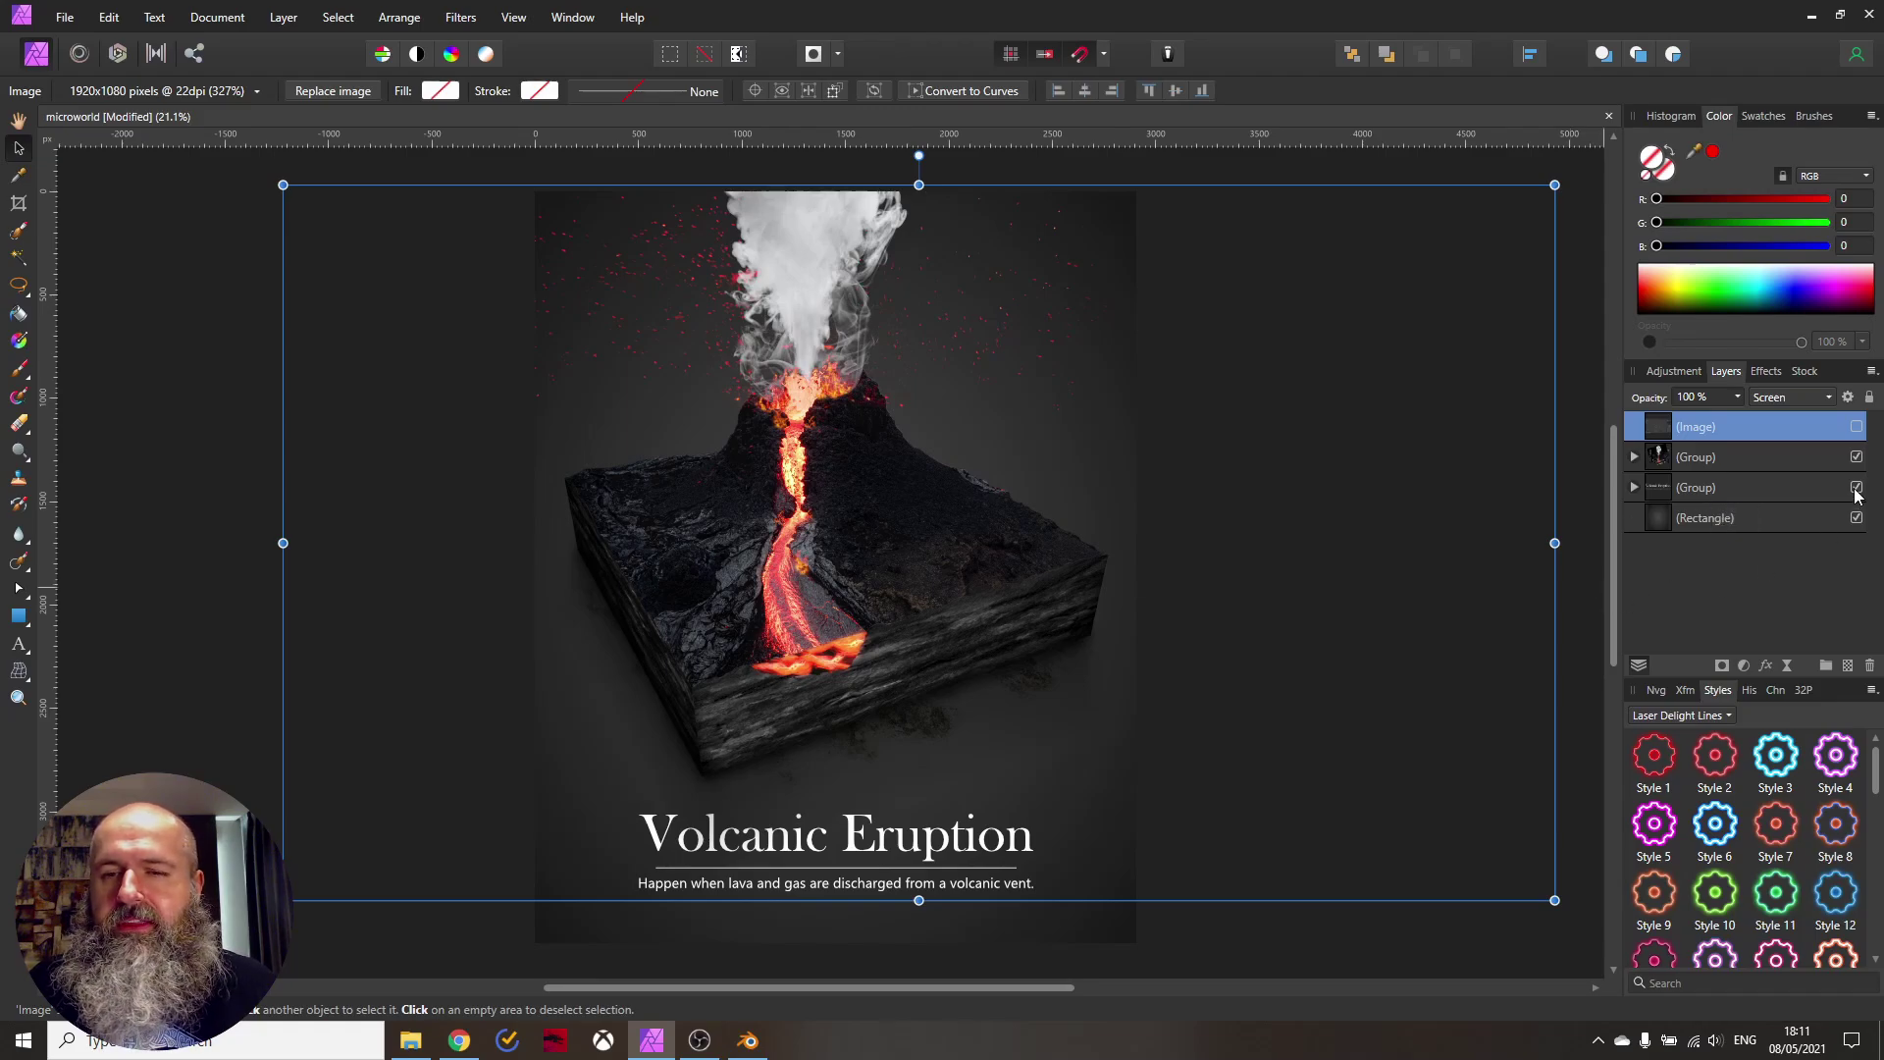
left_click(1322, 954)
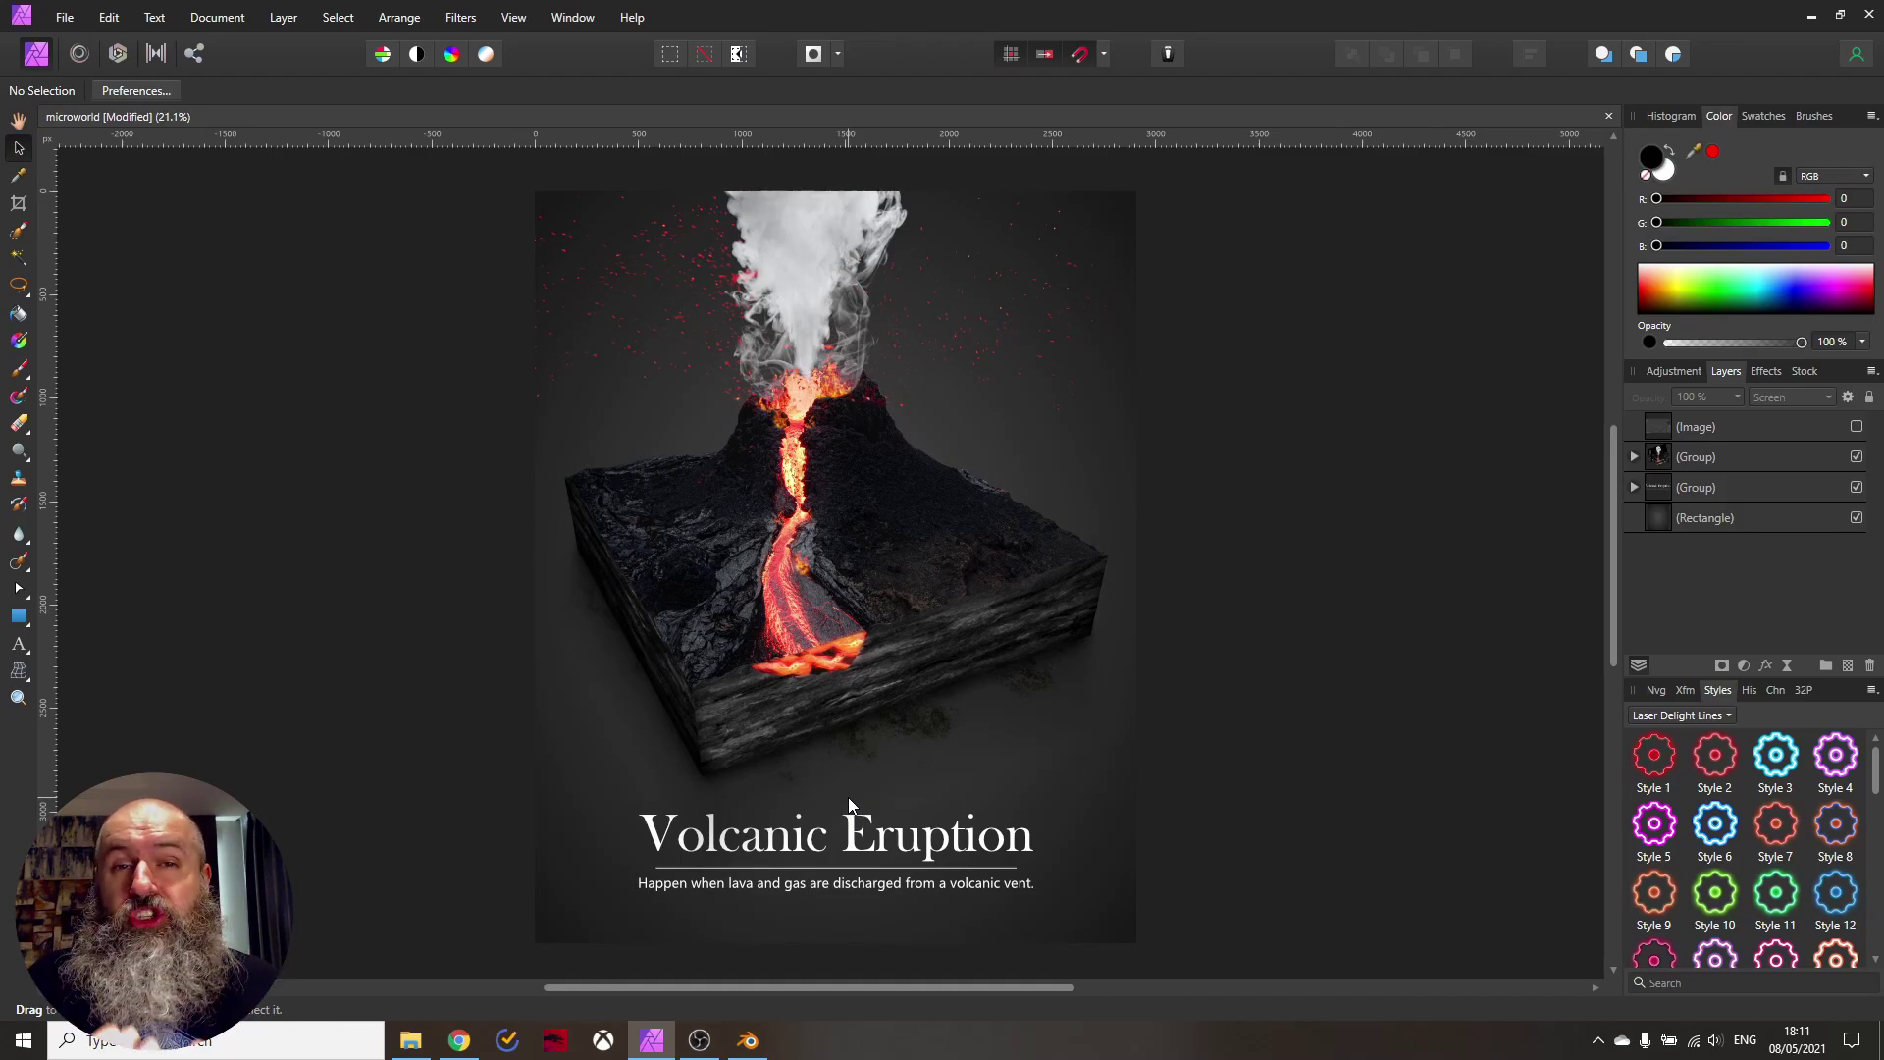
scroll(809, 875, "up", 5)
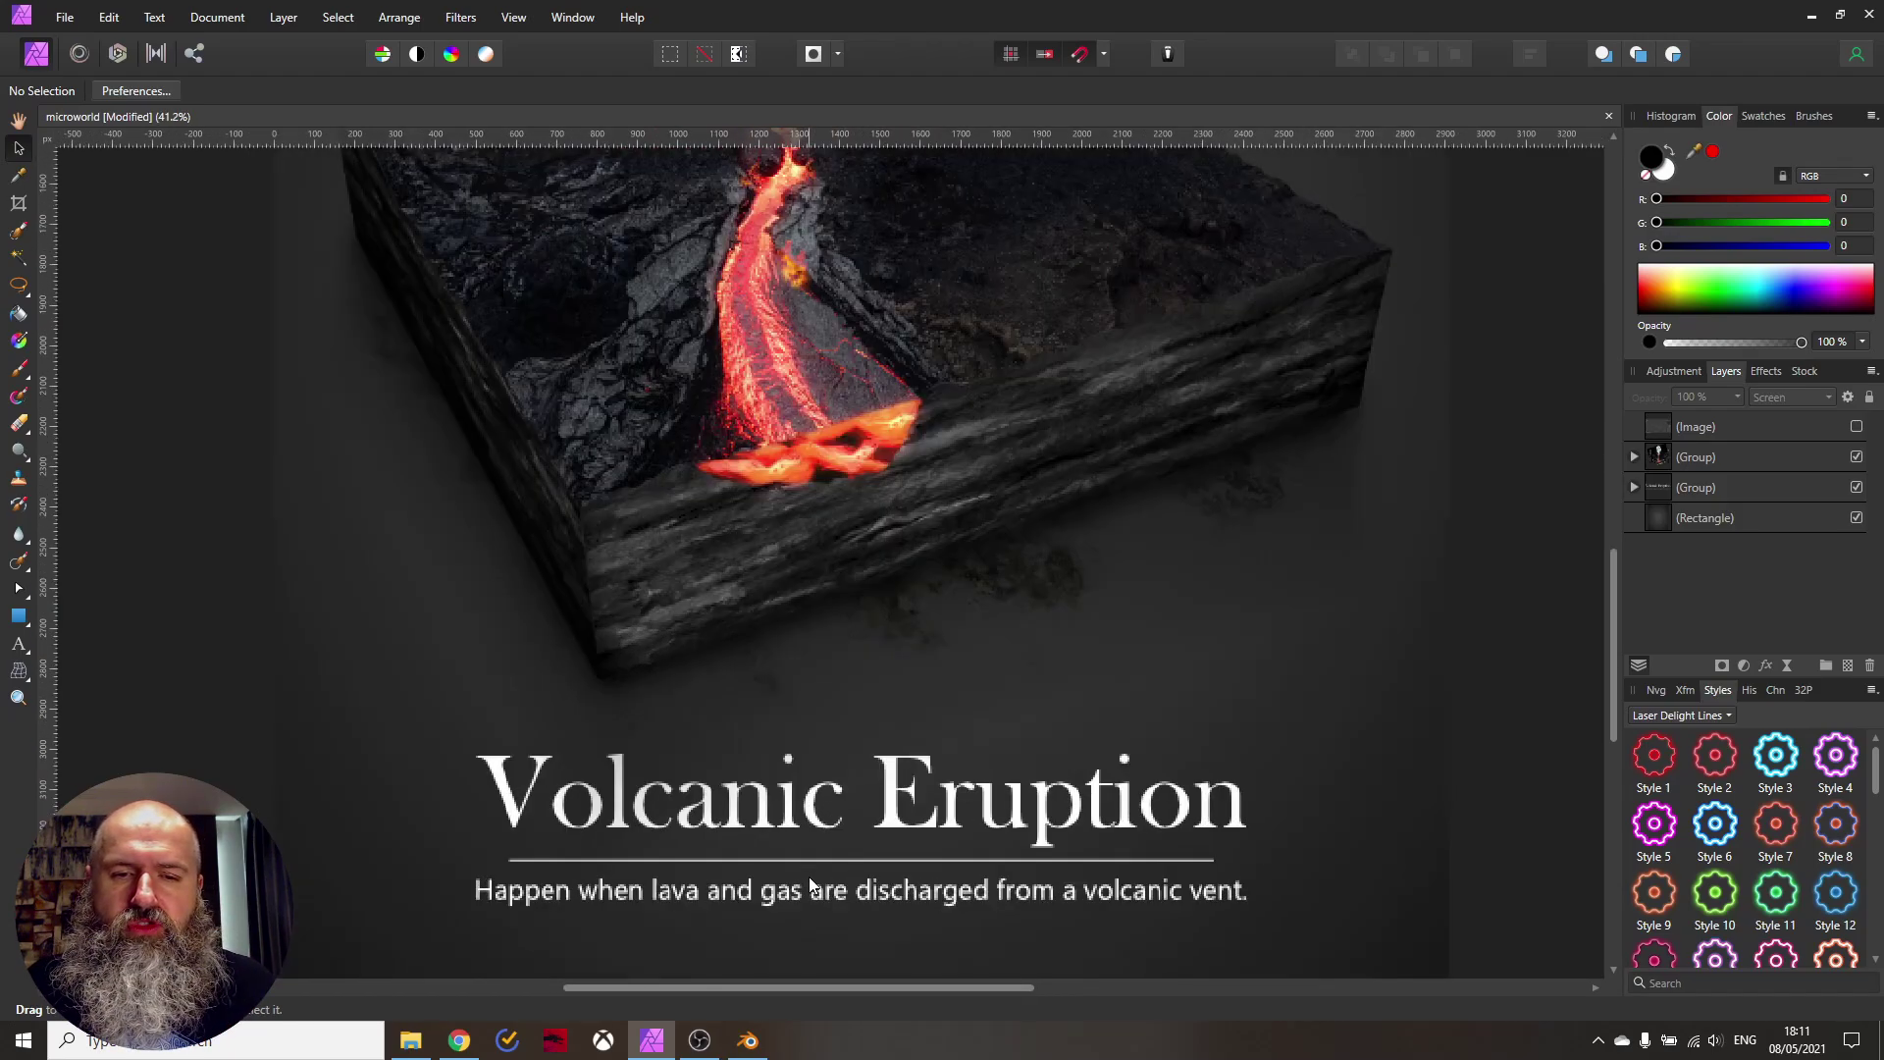
left_click_drag(851, 834, 852, 656)
scroll(939, 656, "up", 3)
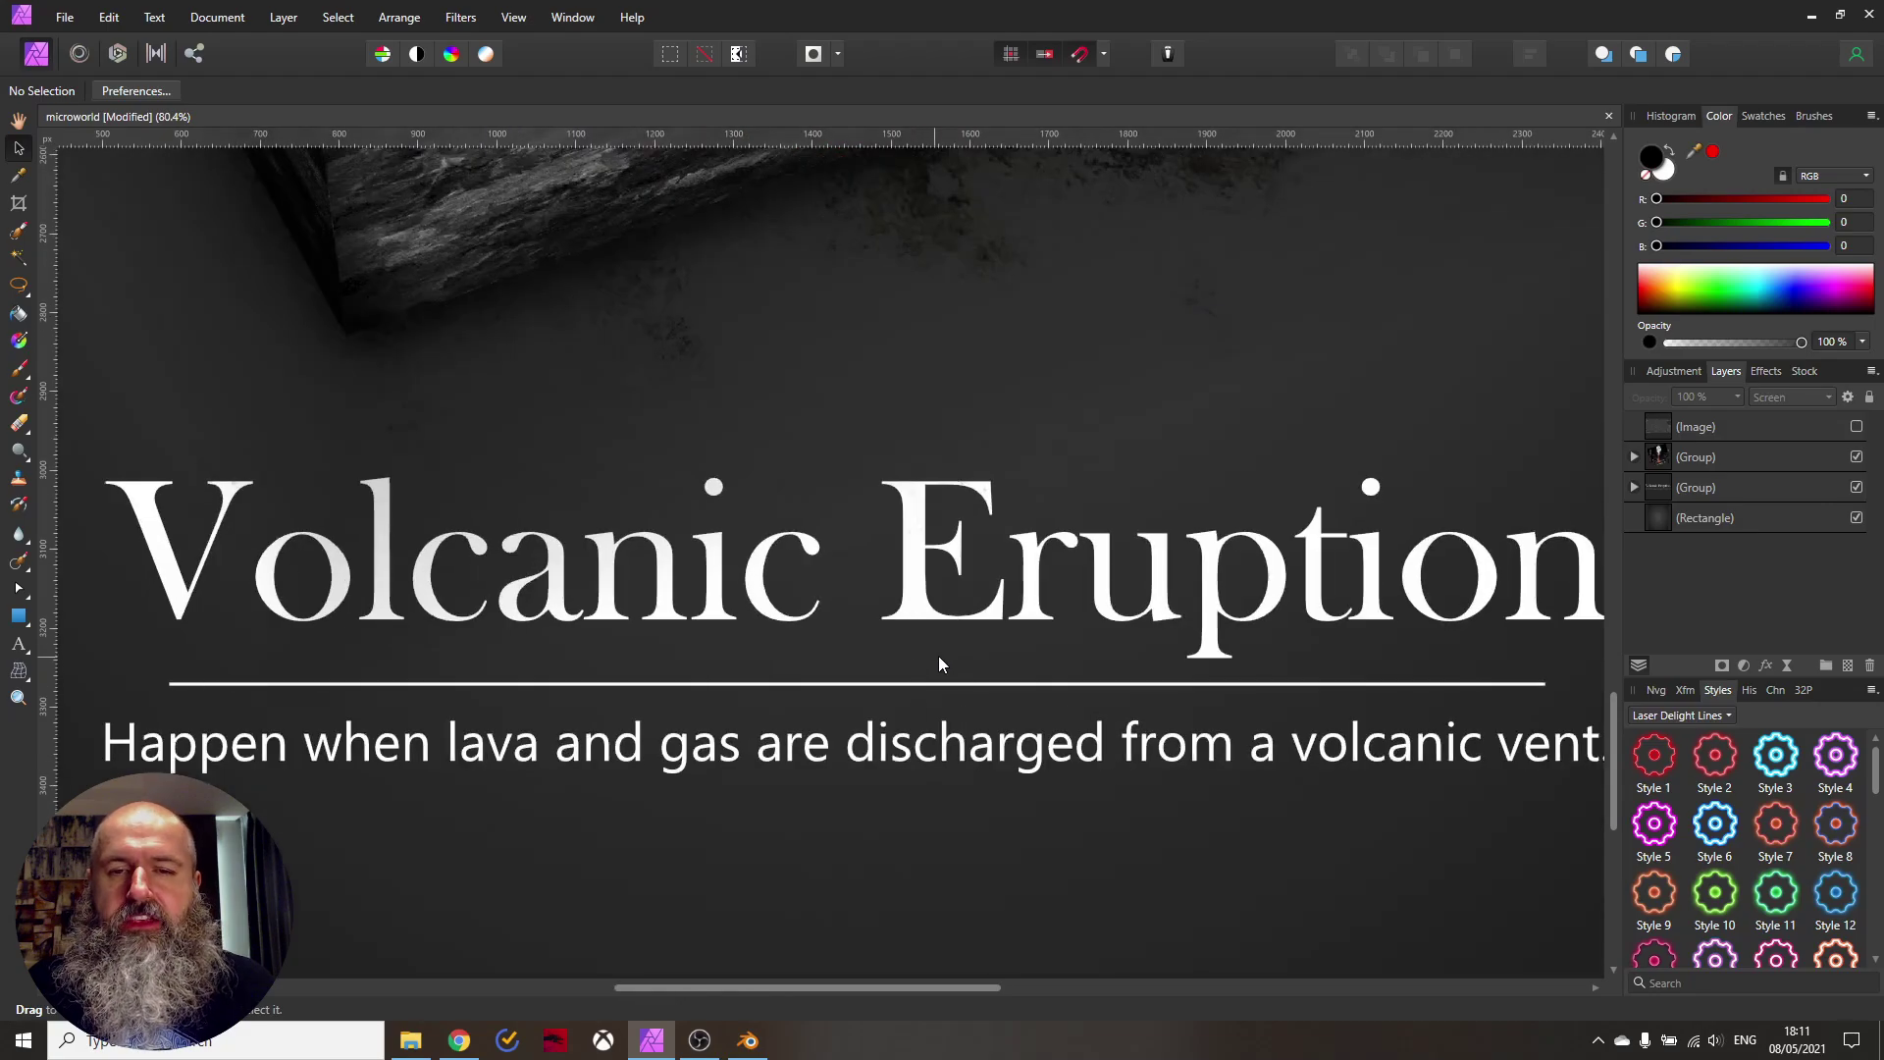
scroll(959, 670, "down", 2)
scroll(962, 664, "up", 1)
scroll(971, 679, "down", 1)
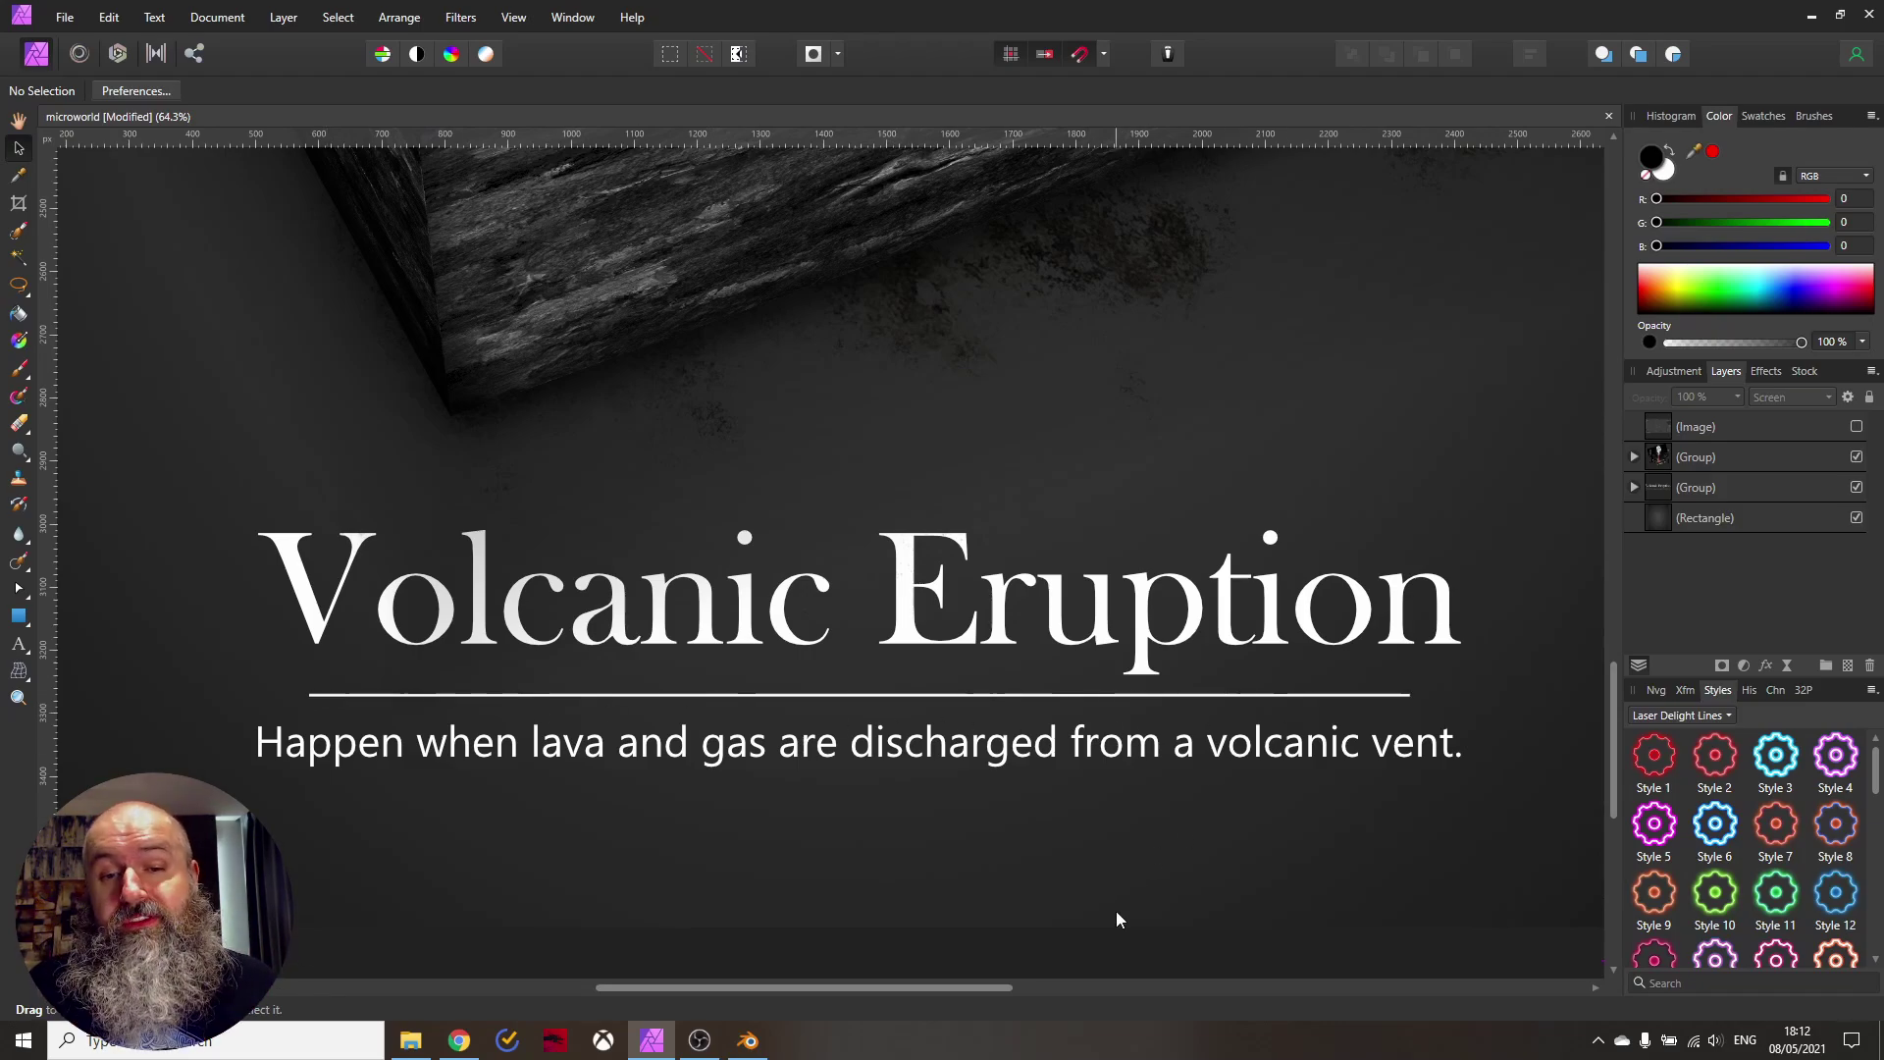
scroll(1116, 911, "down", 4)
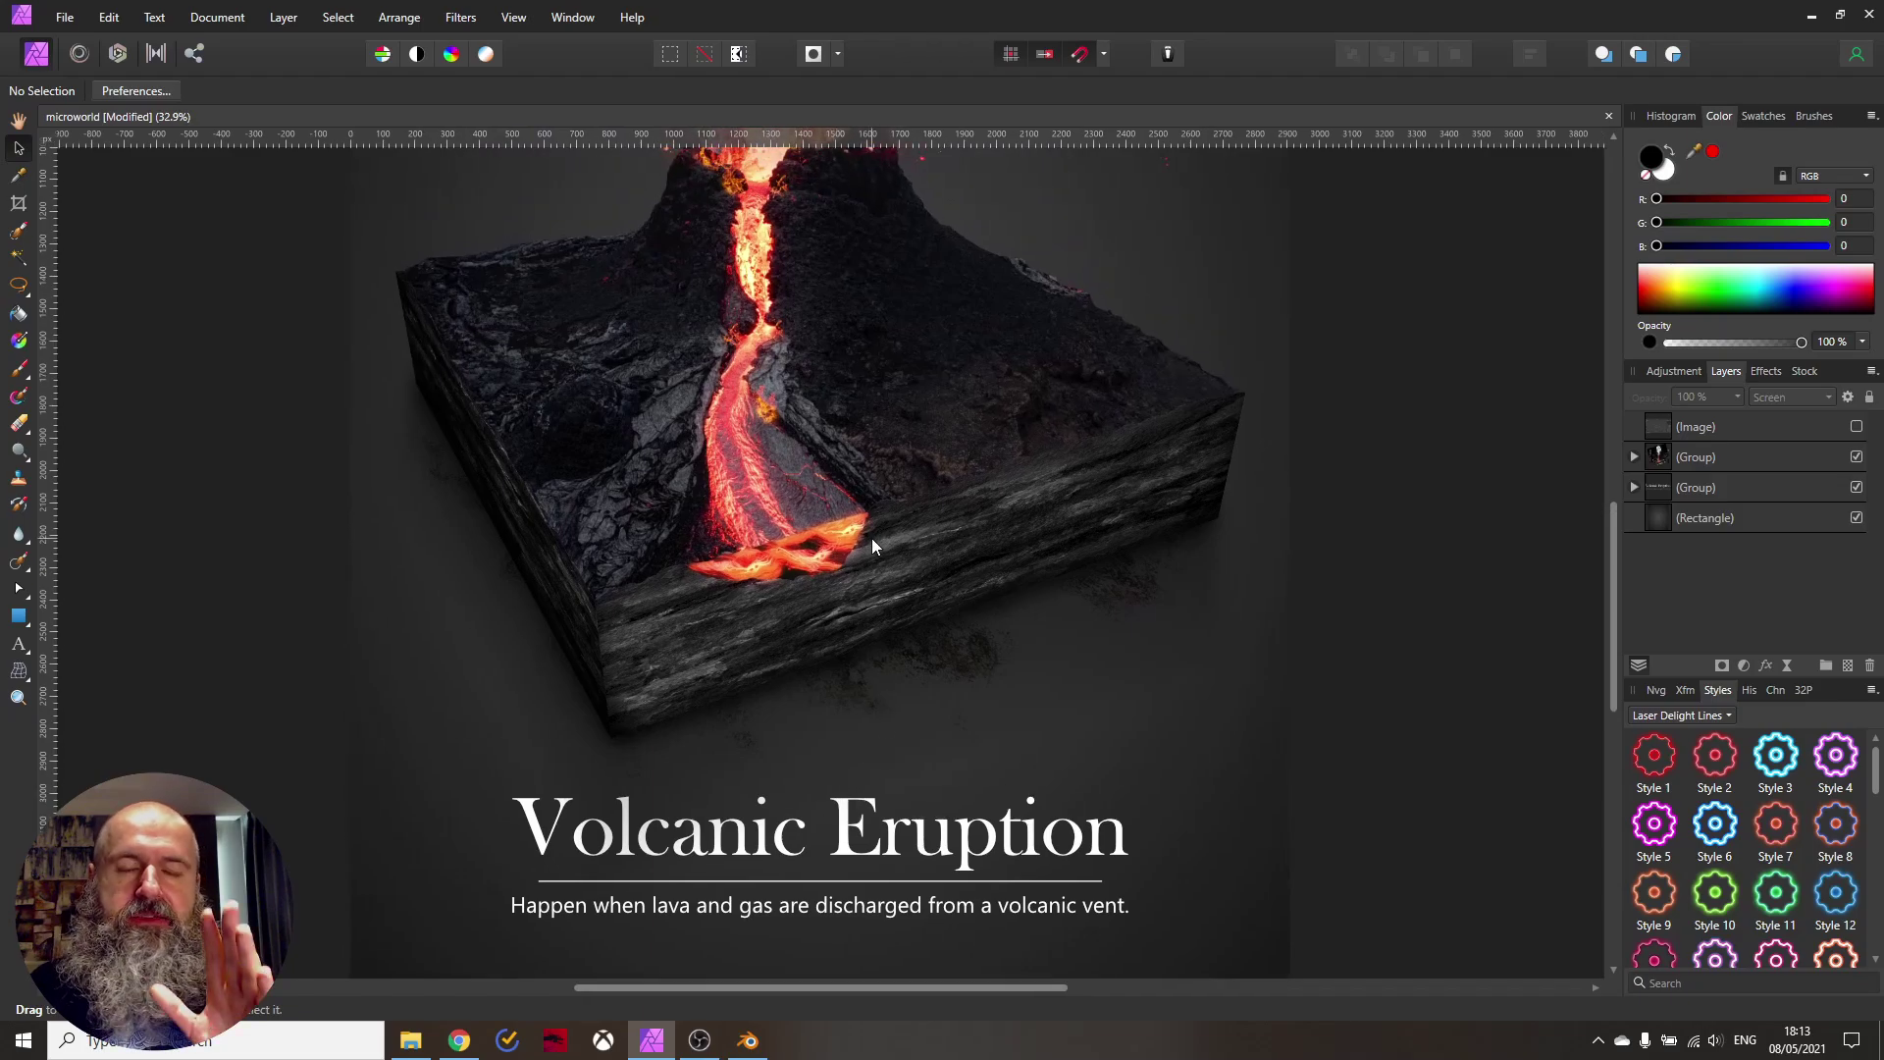
left_click_drag(857, 422, 863, 628)
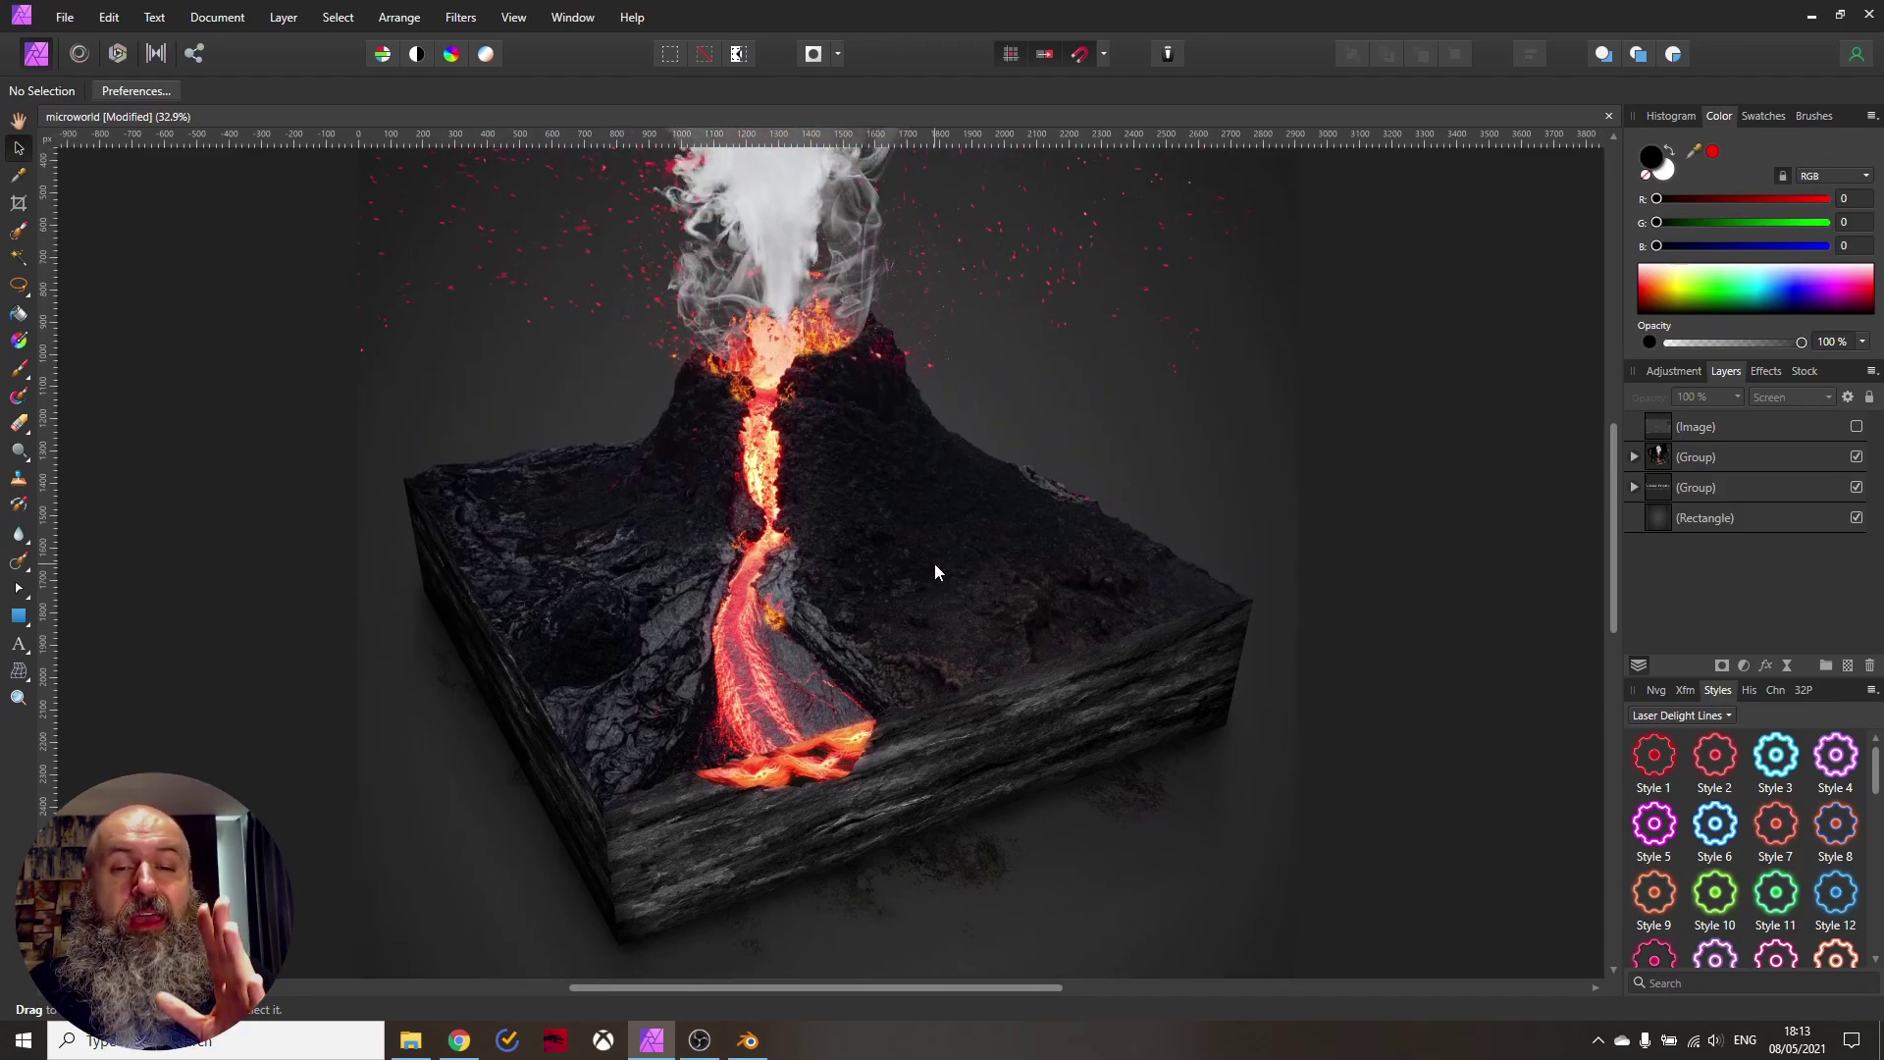
scroll(769, 564, "up", 4)
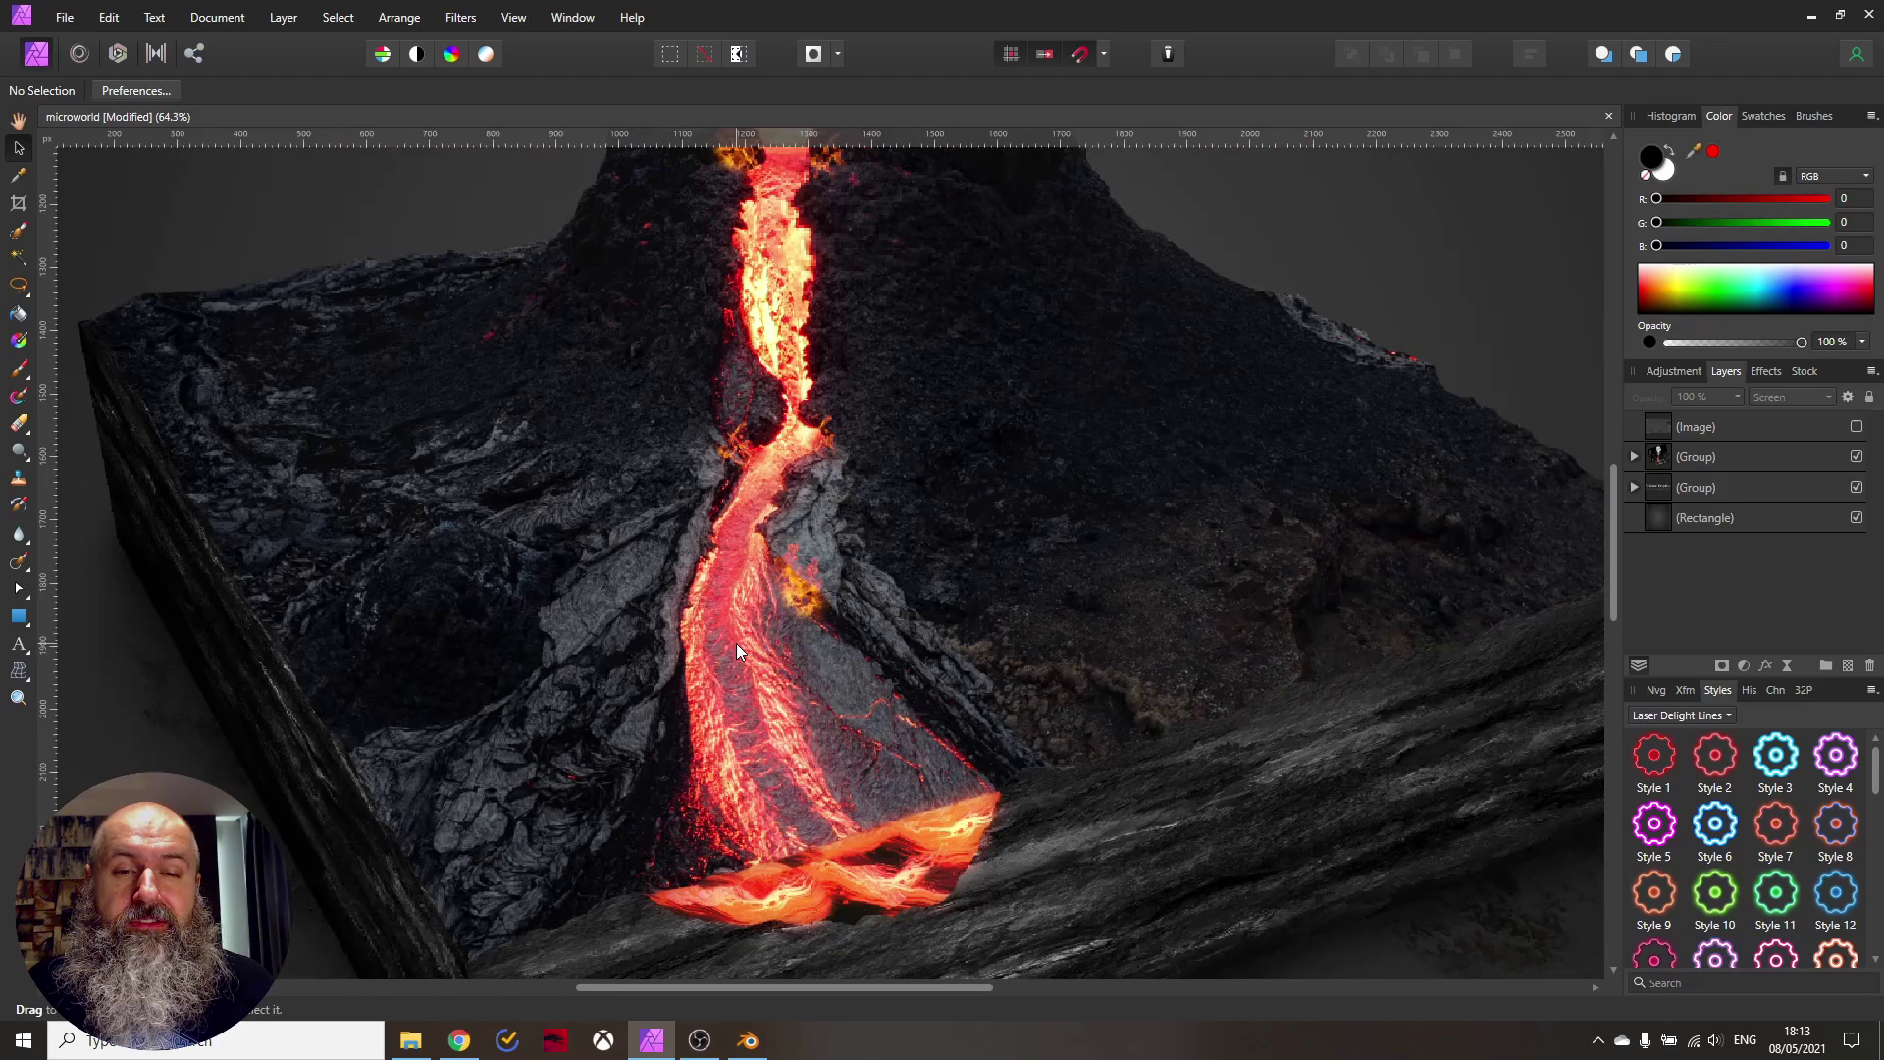
left_click_drag(816, 617, 817, 526)
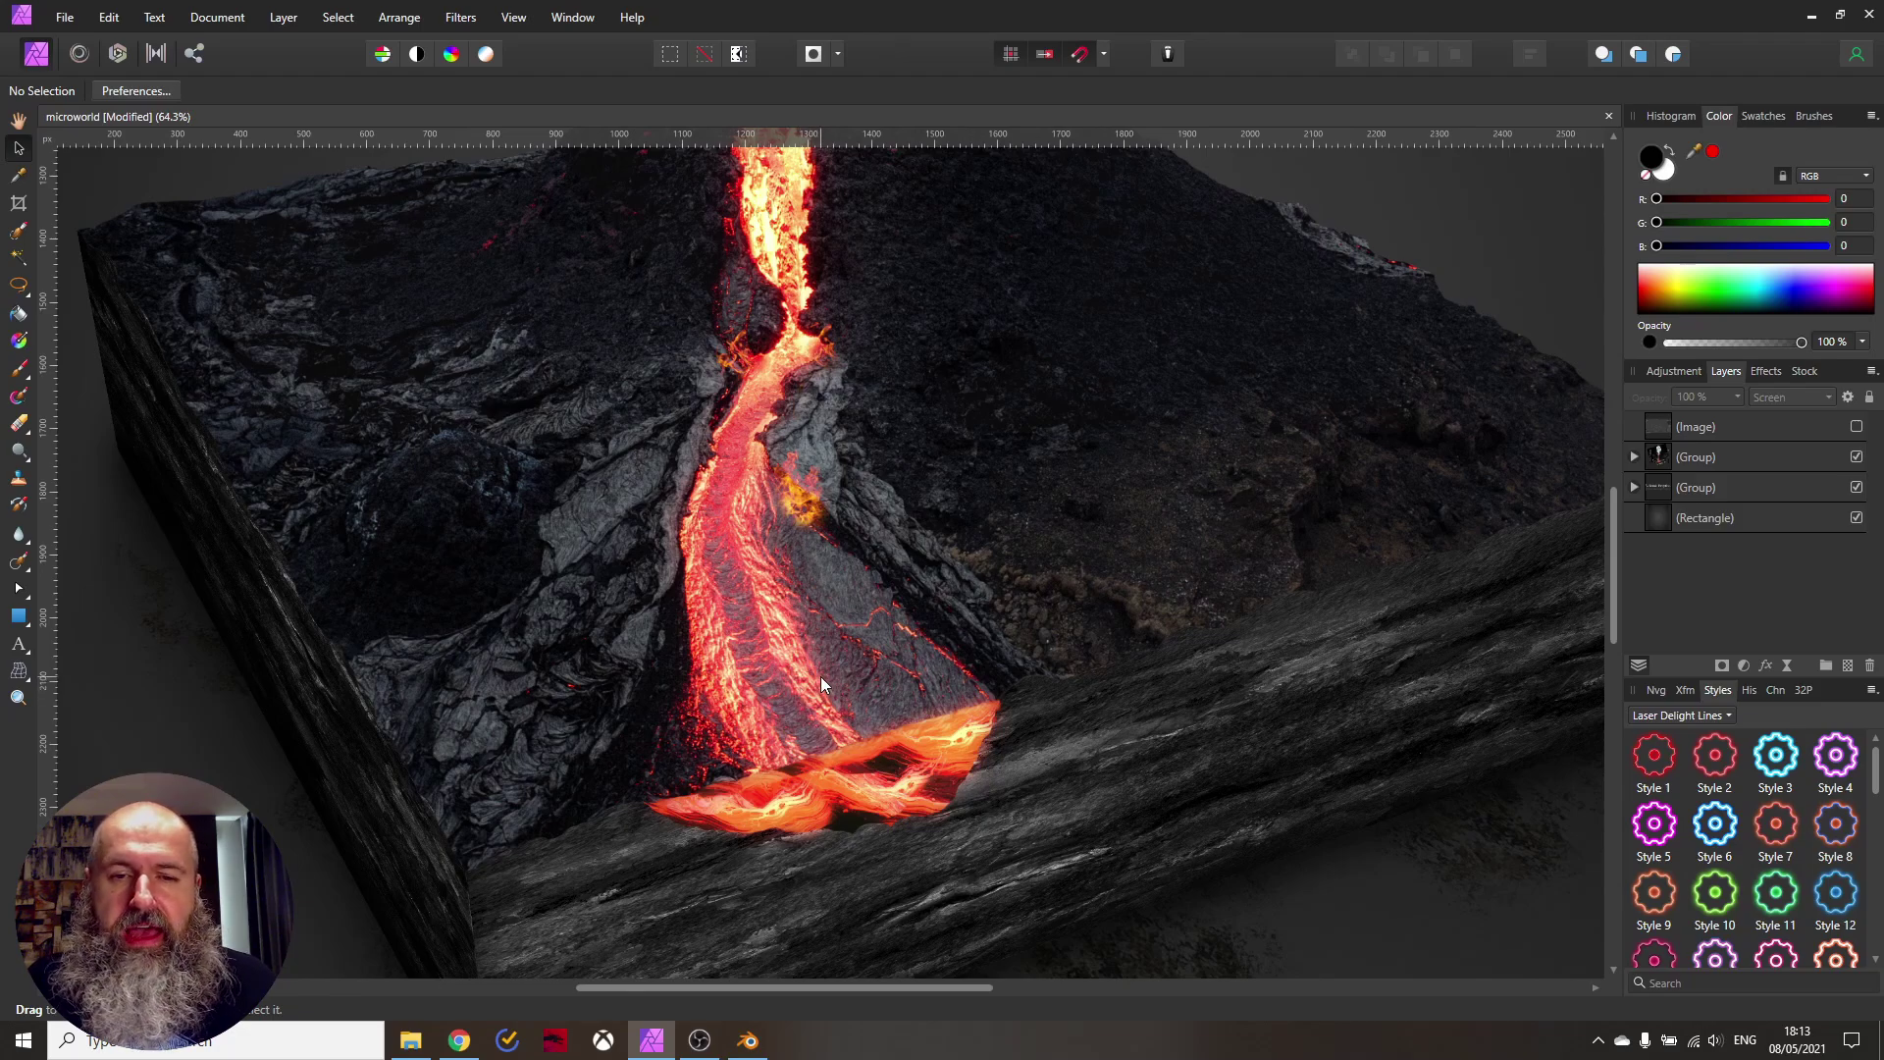
Expand the volcano group and toggle the Color Dodge lava glow layer off and on to compare
left_click(1634, 457)
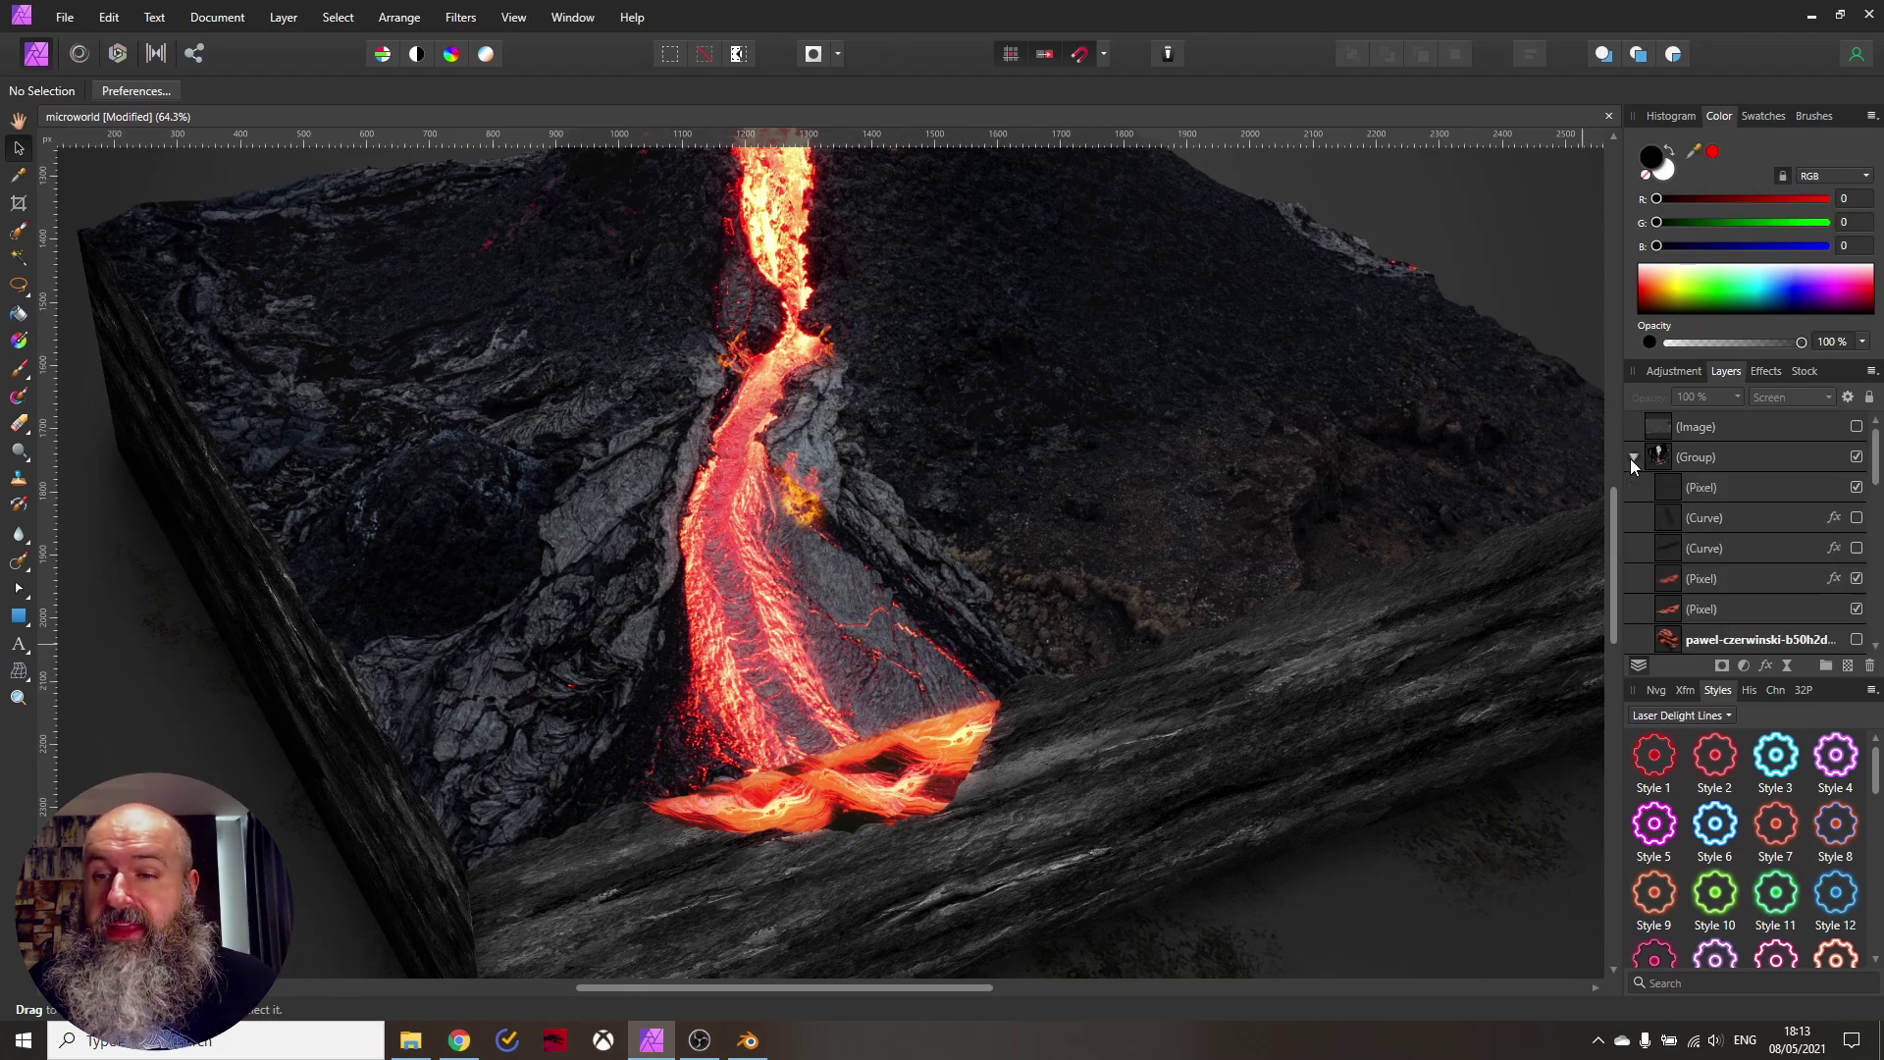
left_click(1656, 457)
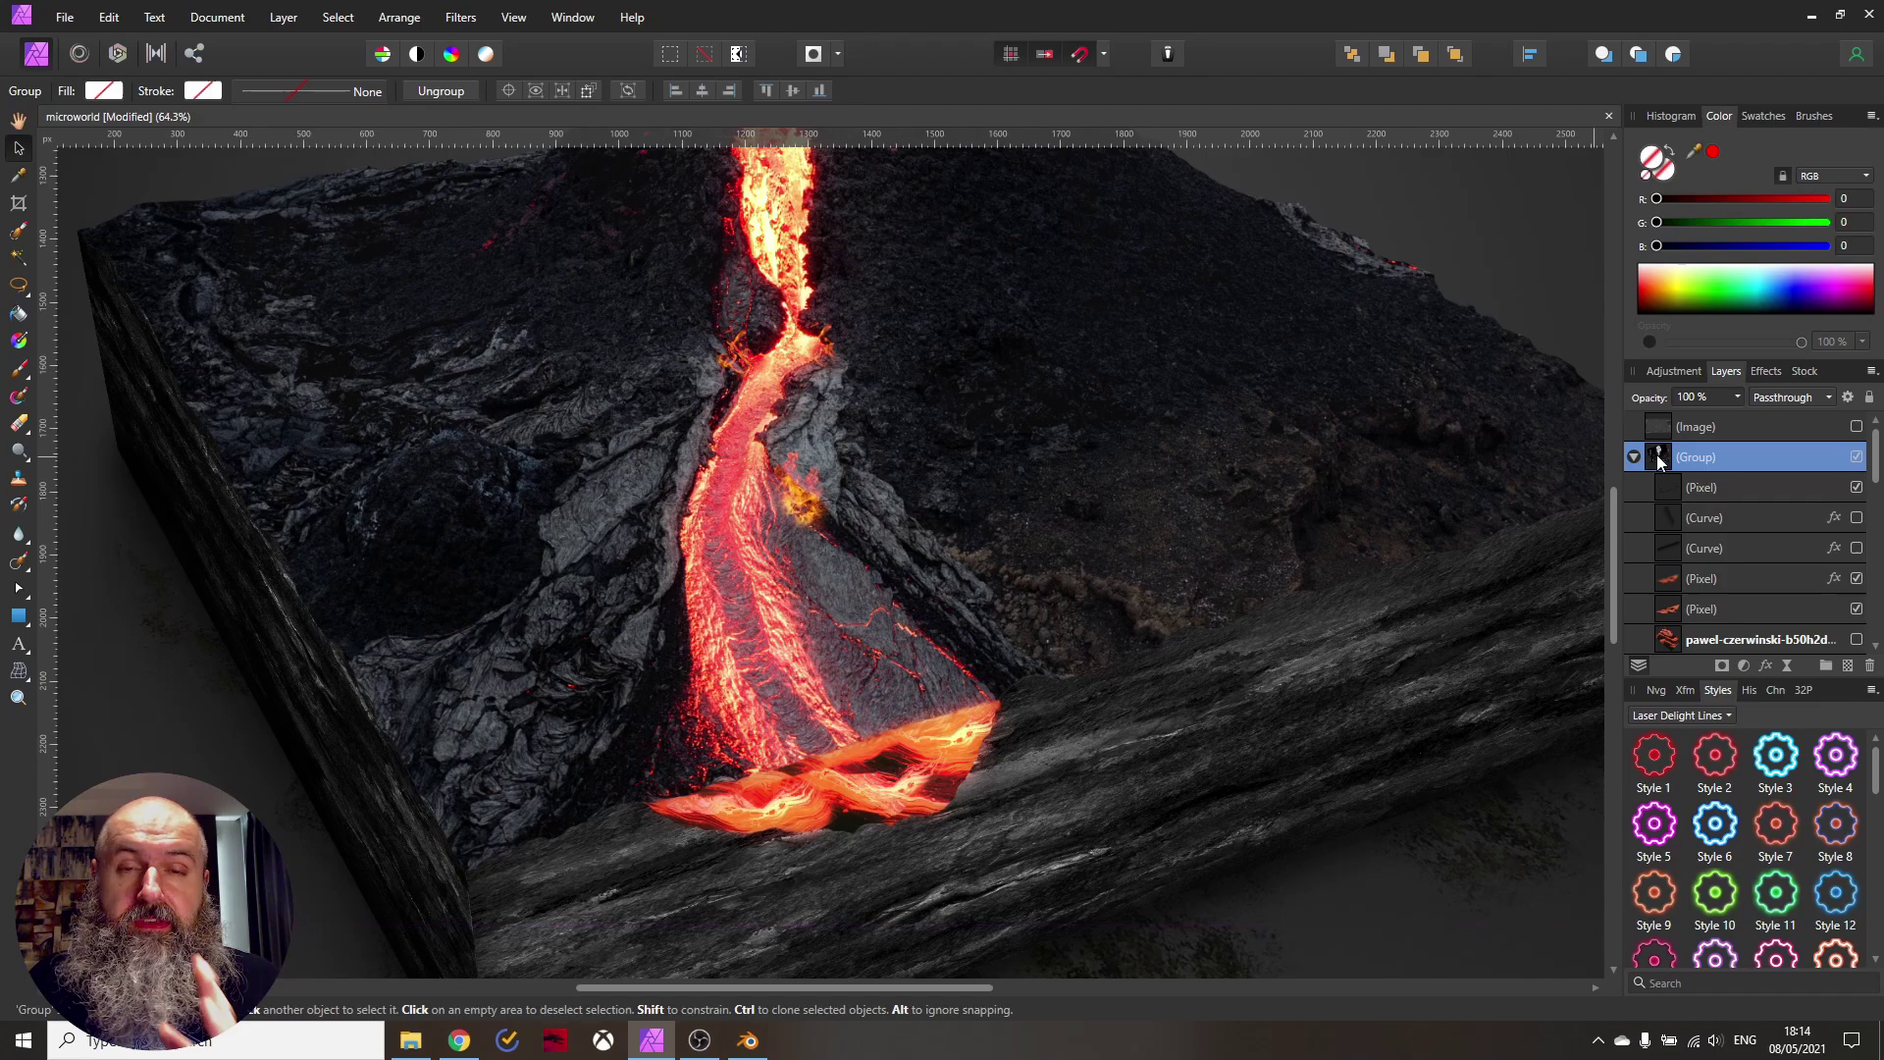
left_click(1710, 586)
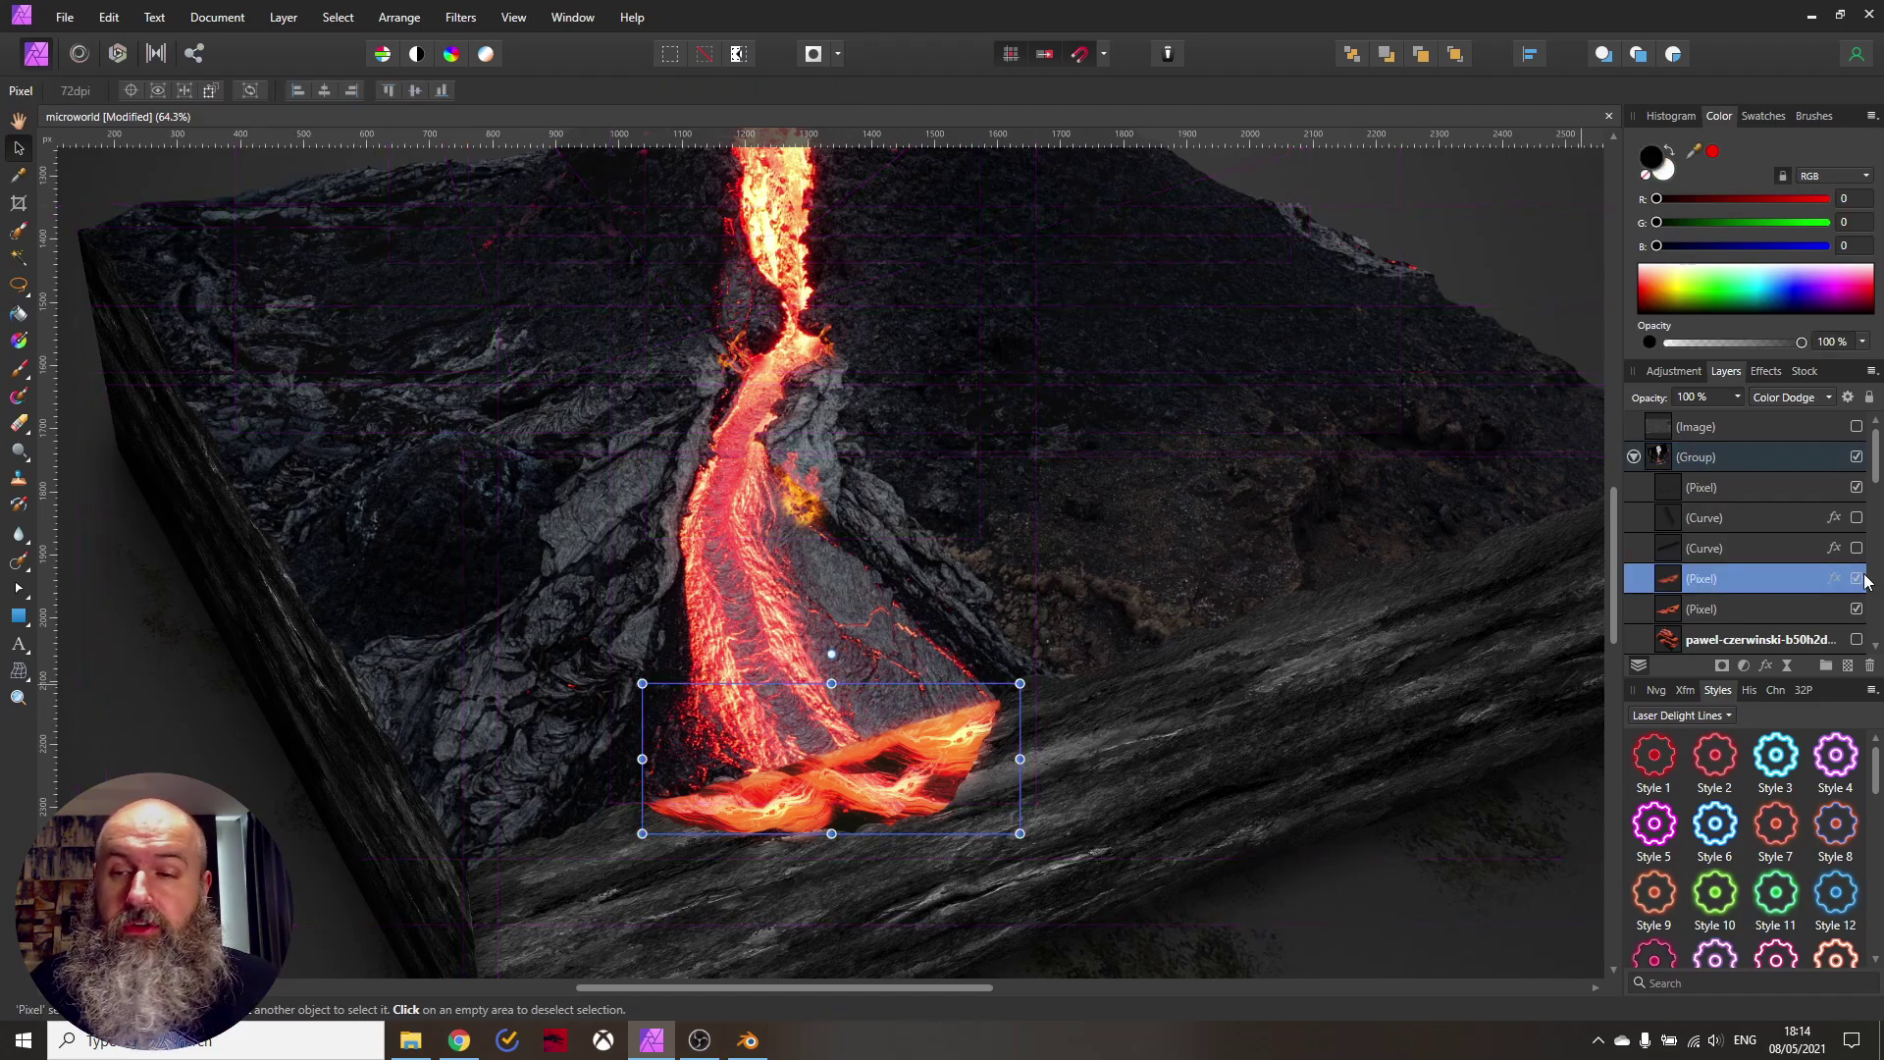
left_click(1858, 579)
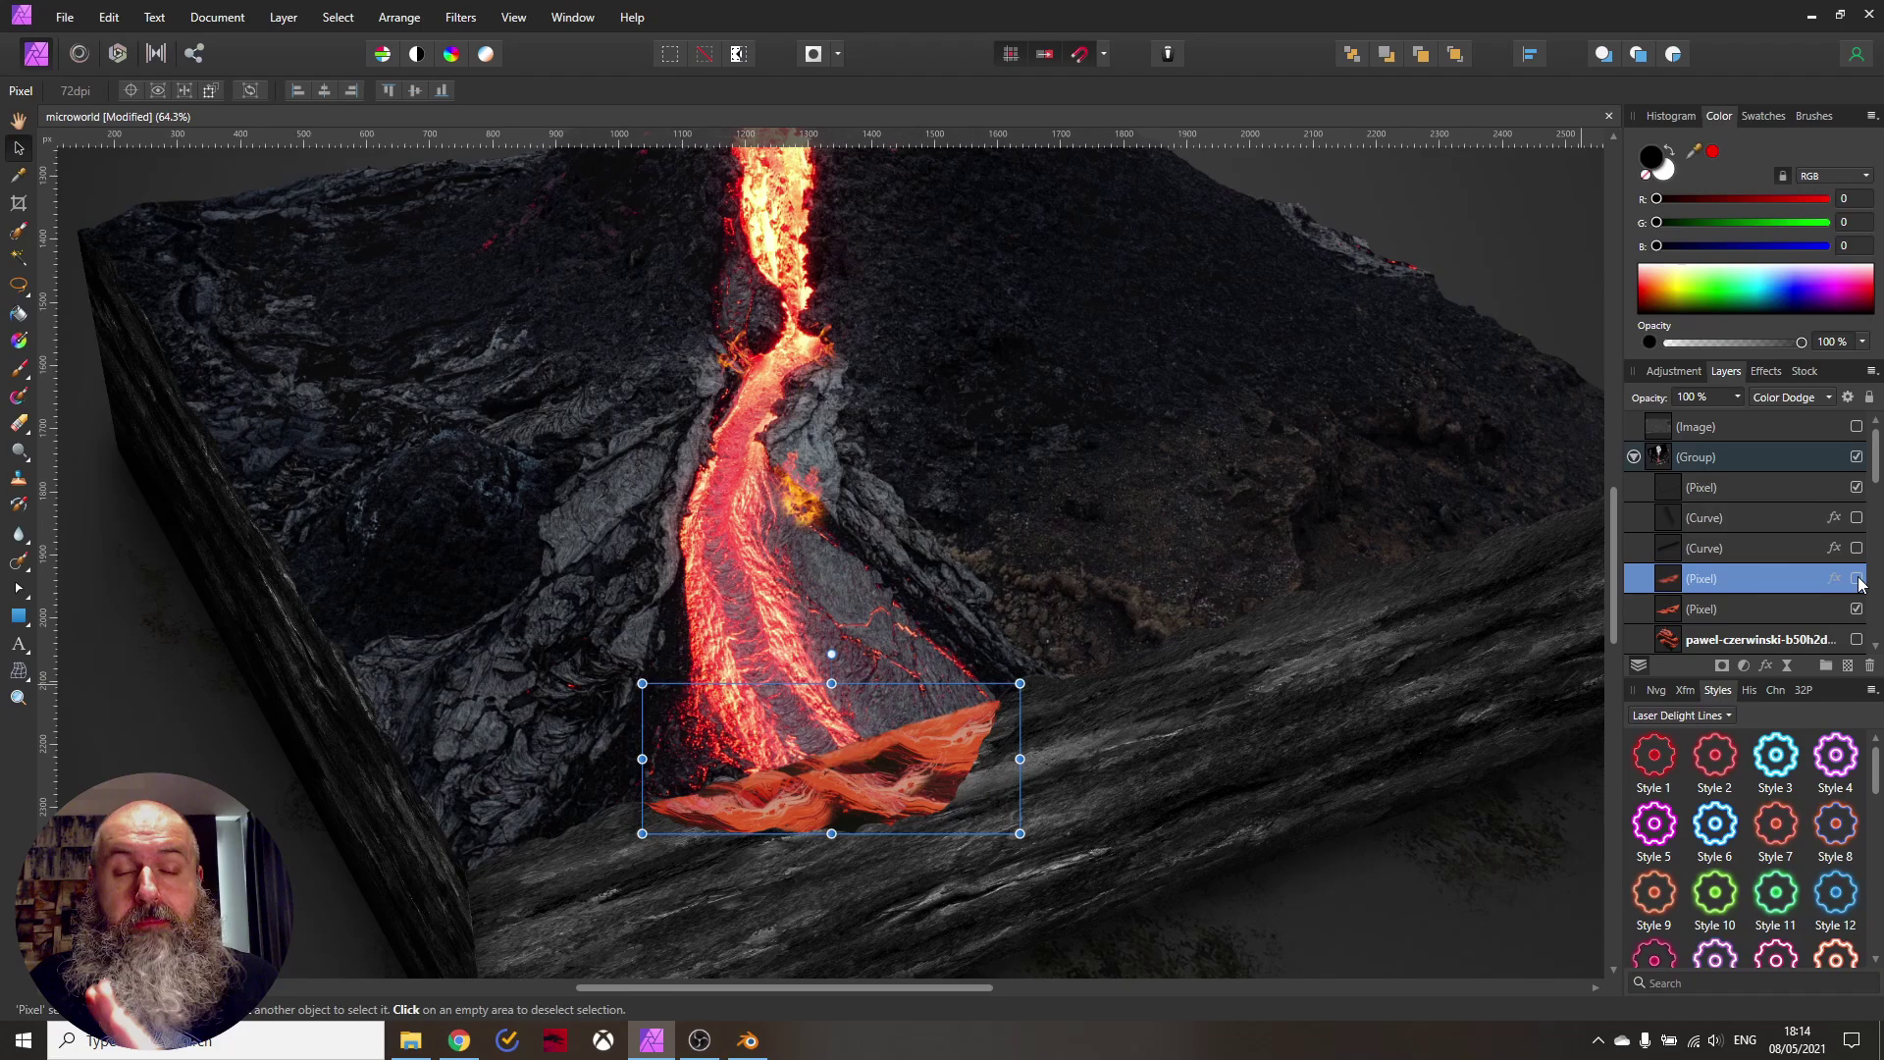
left_click(1858, 579)
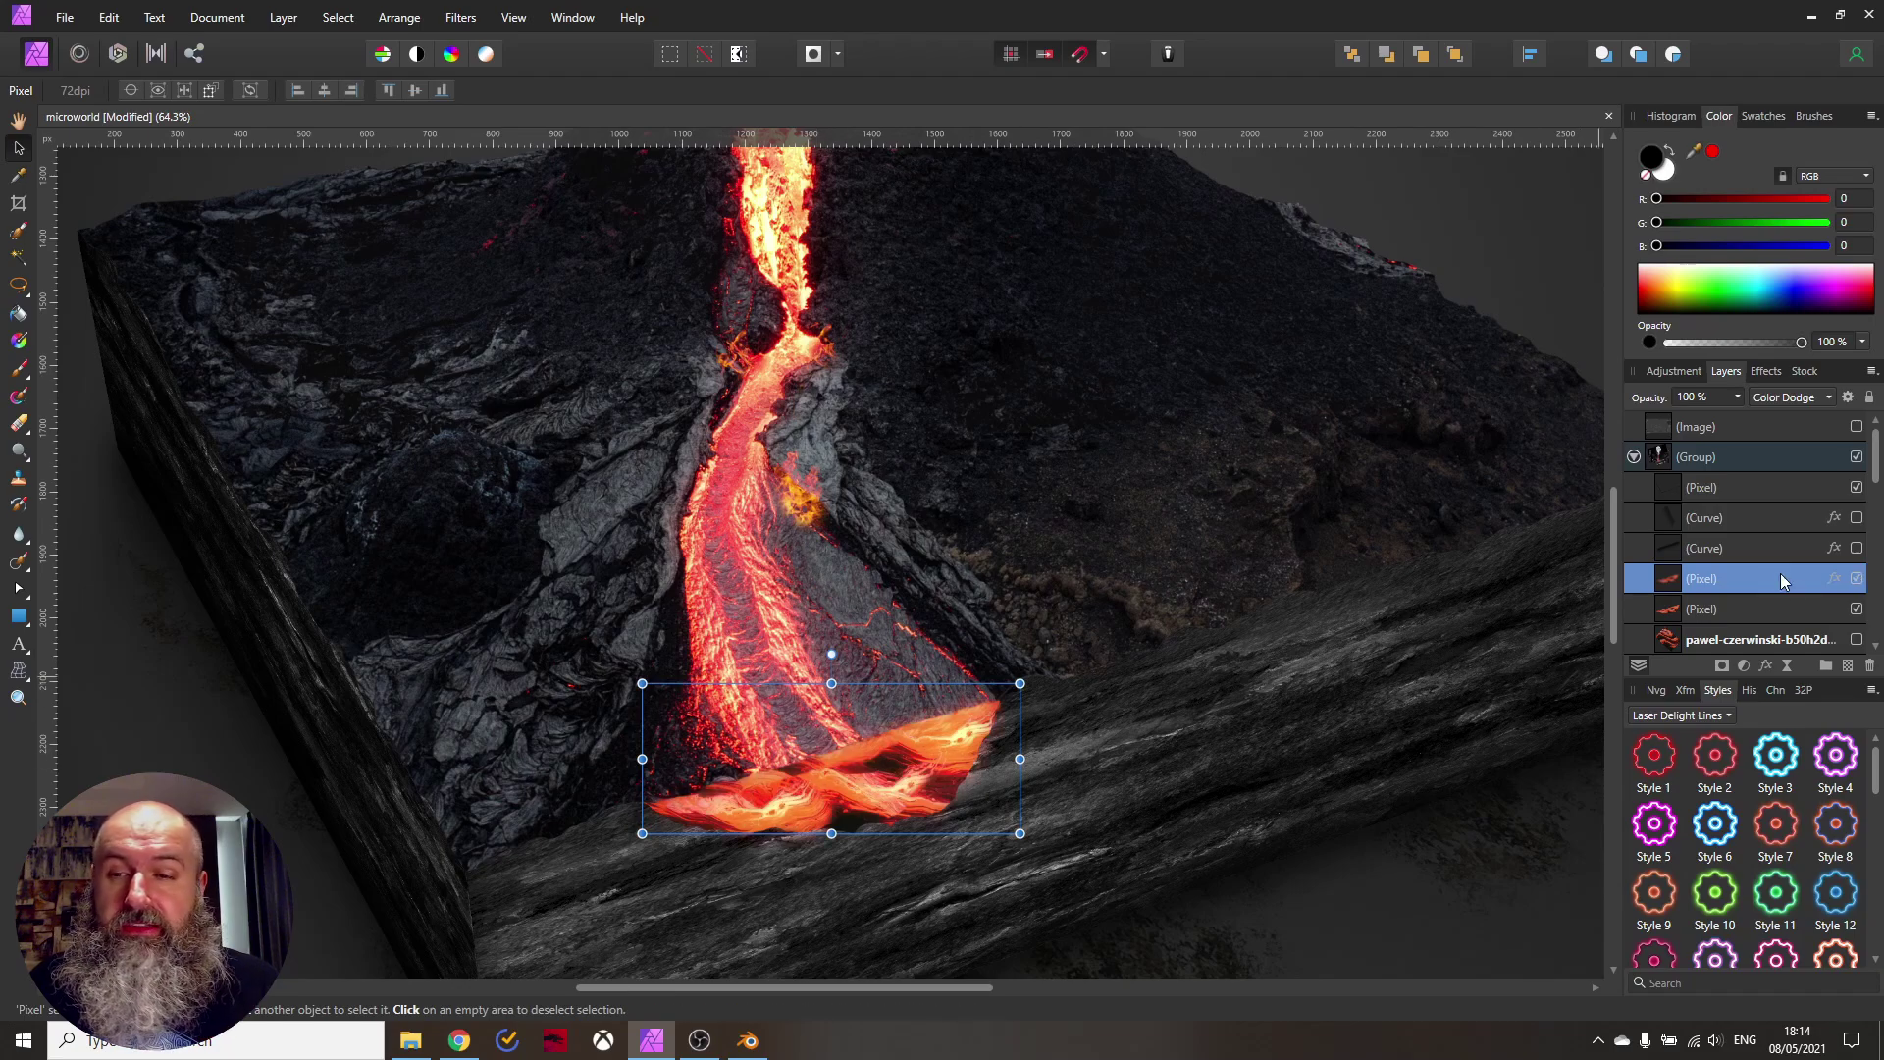
left_click(1856, 580)
left_click(1856, 580)
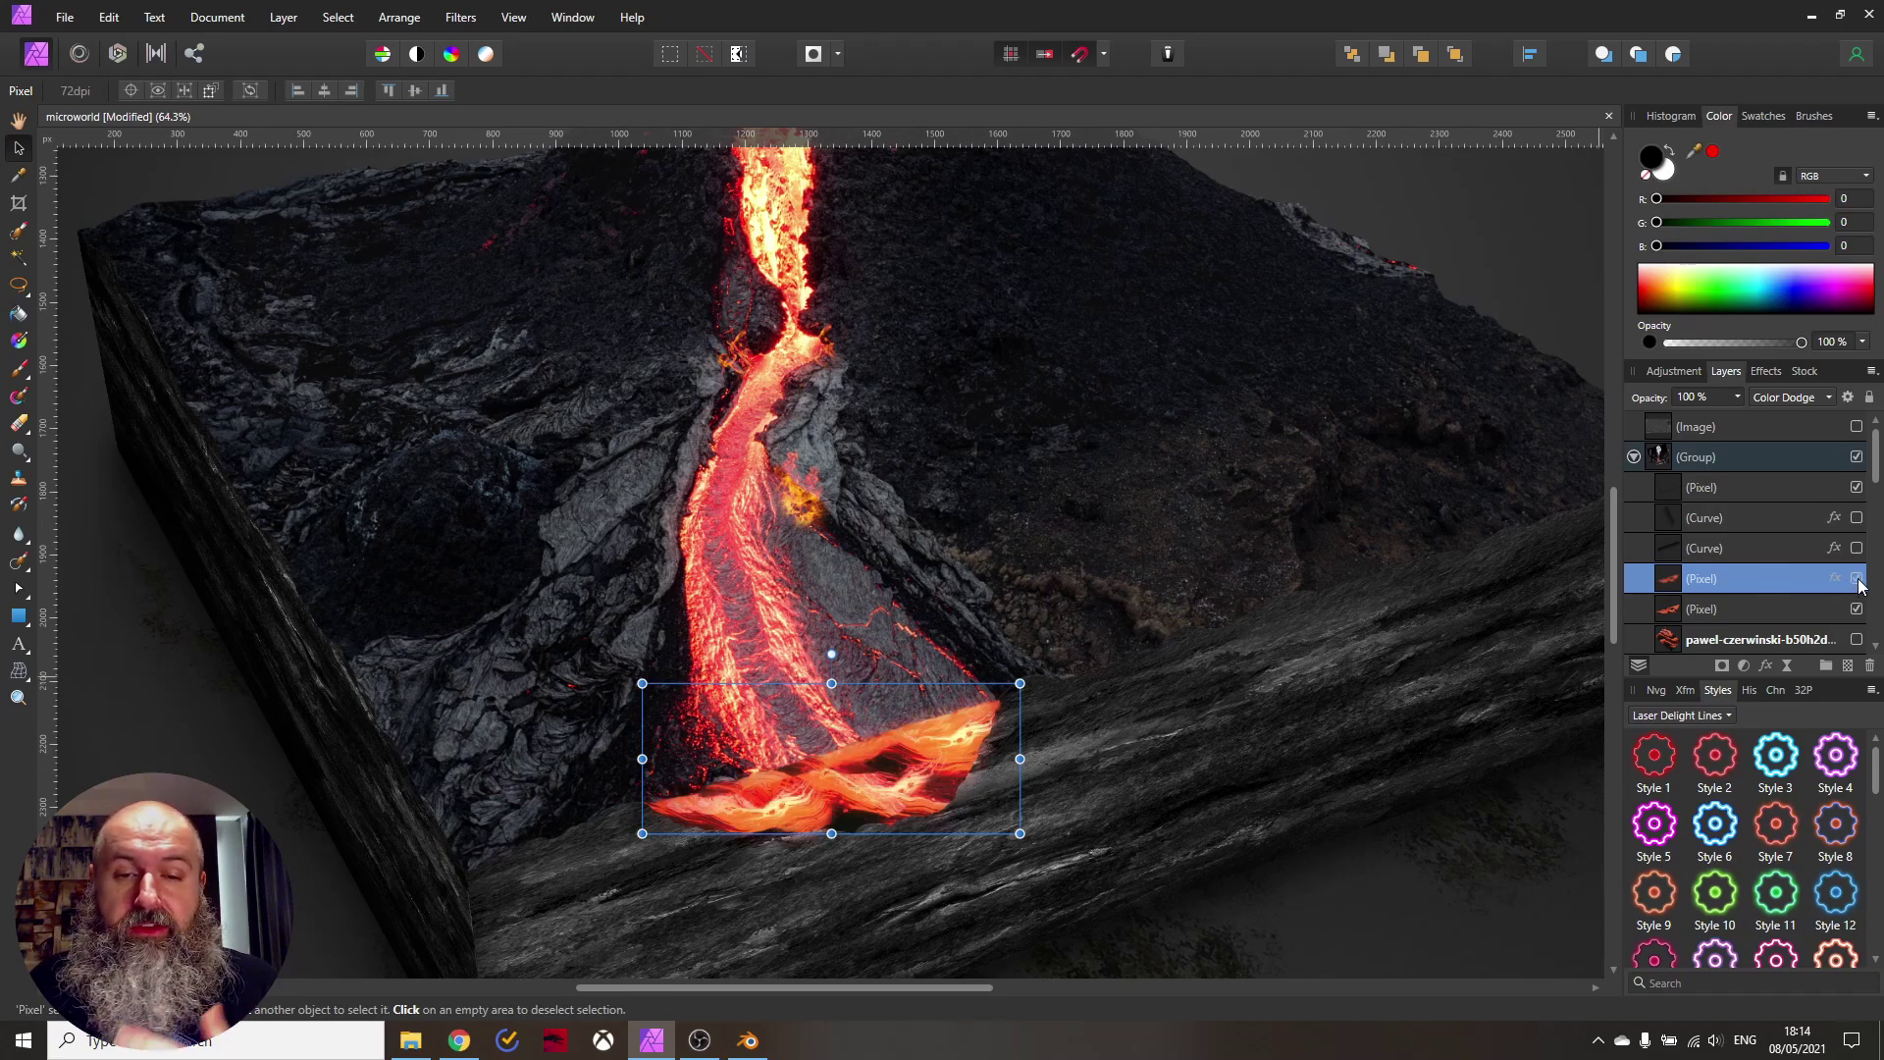
Toggle the Lava Gloe layer's visibility off and back on, leaving the glow showing
scroll(1845, 579, "down", 5)
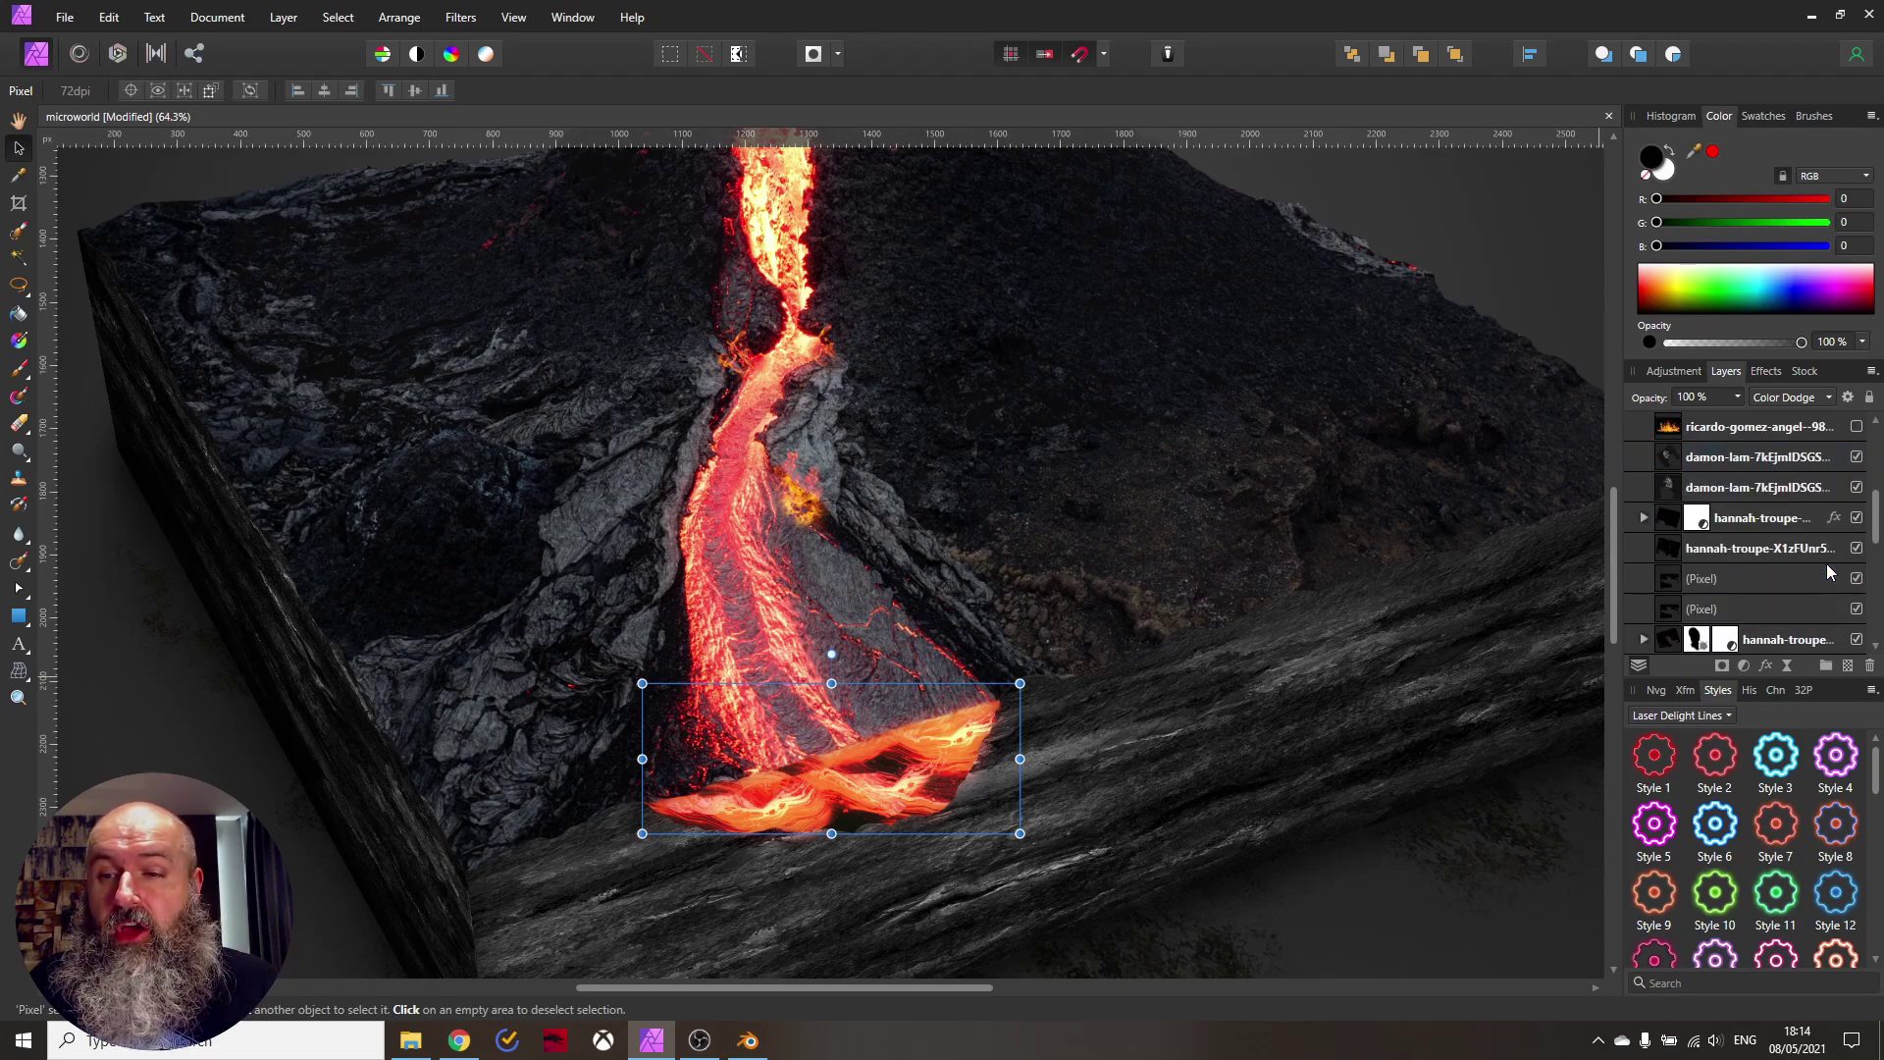
scroll(1753, 563, "up", 5)
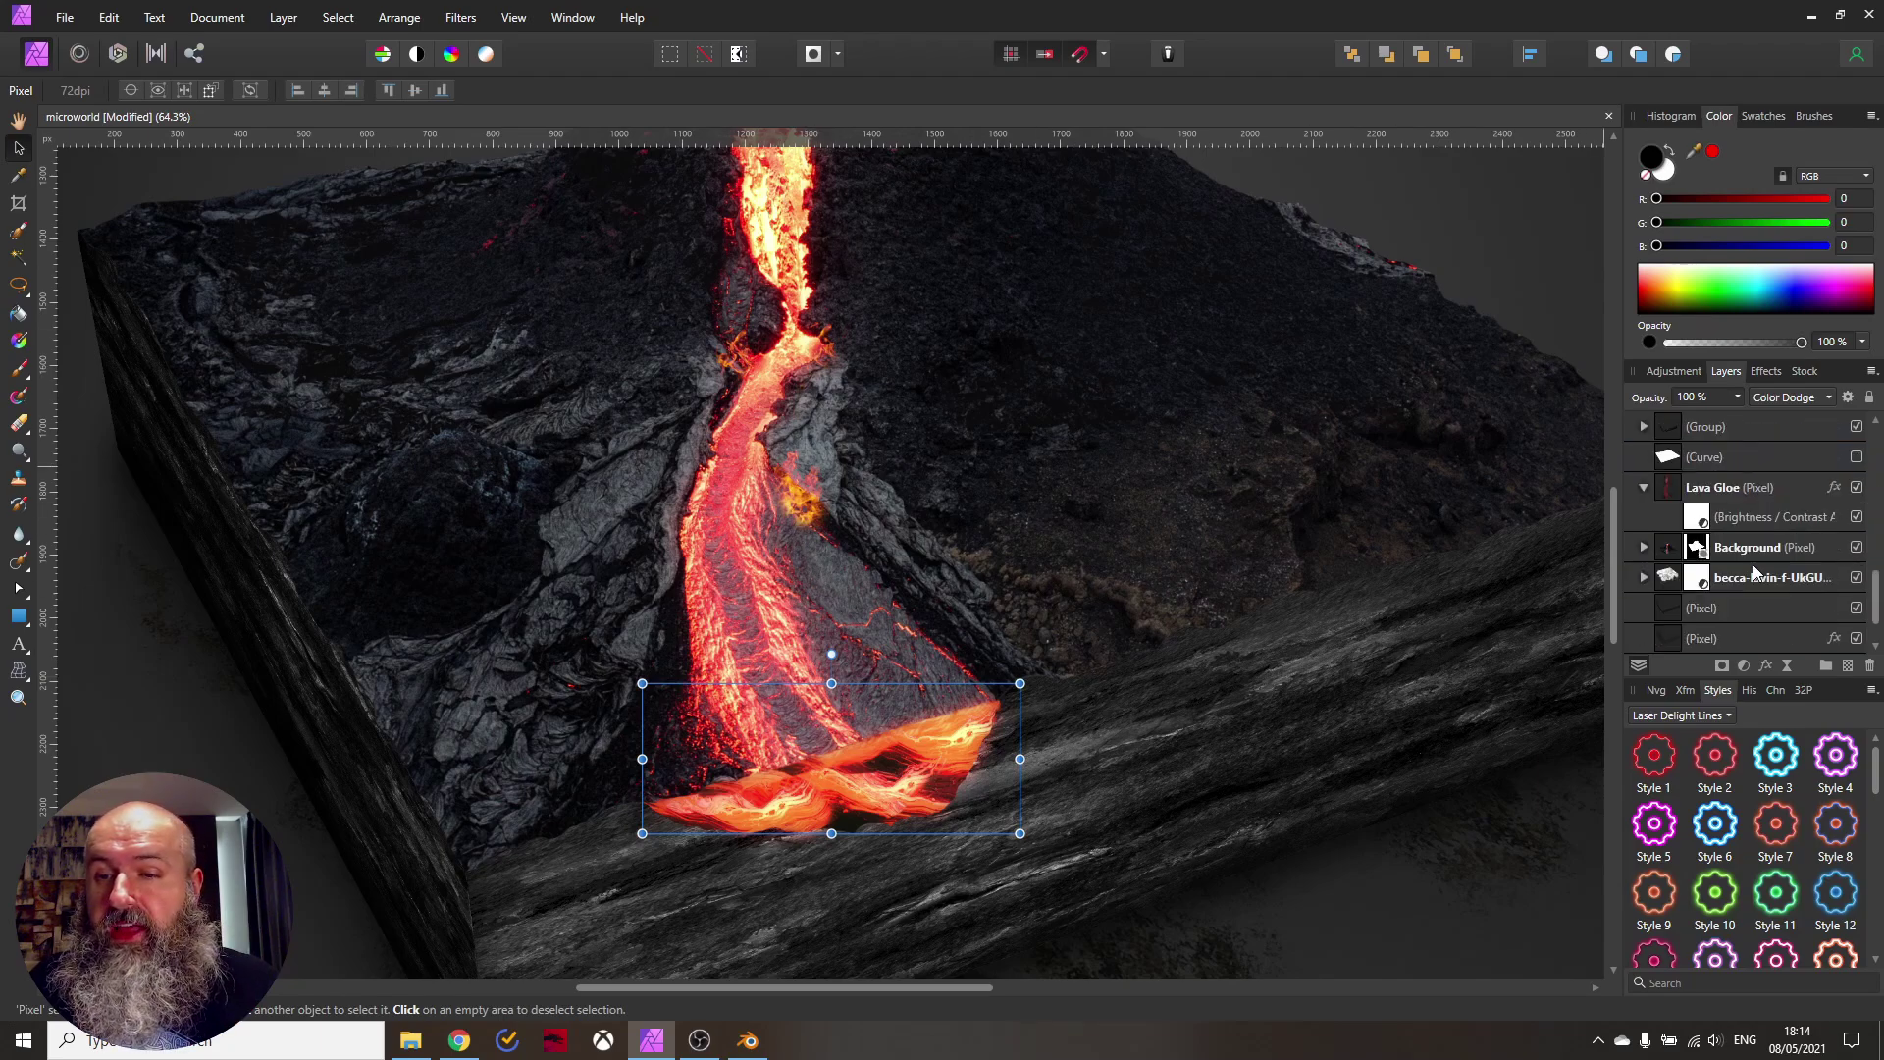
left_click(1746, 487)
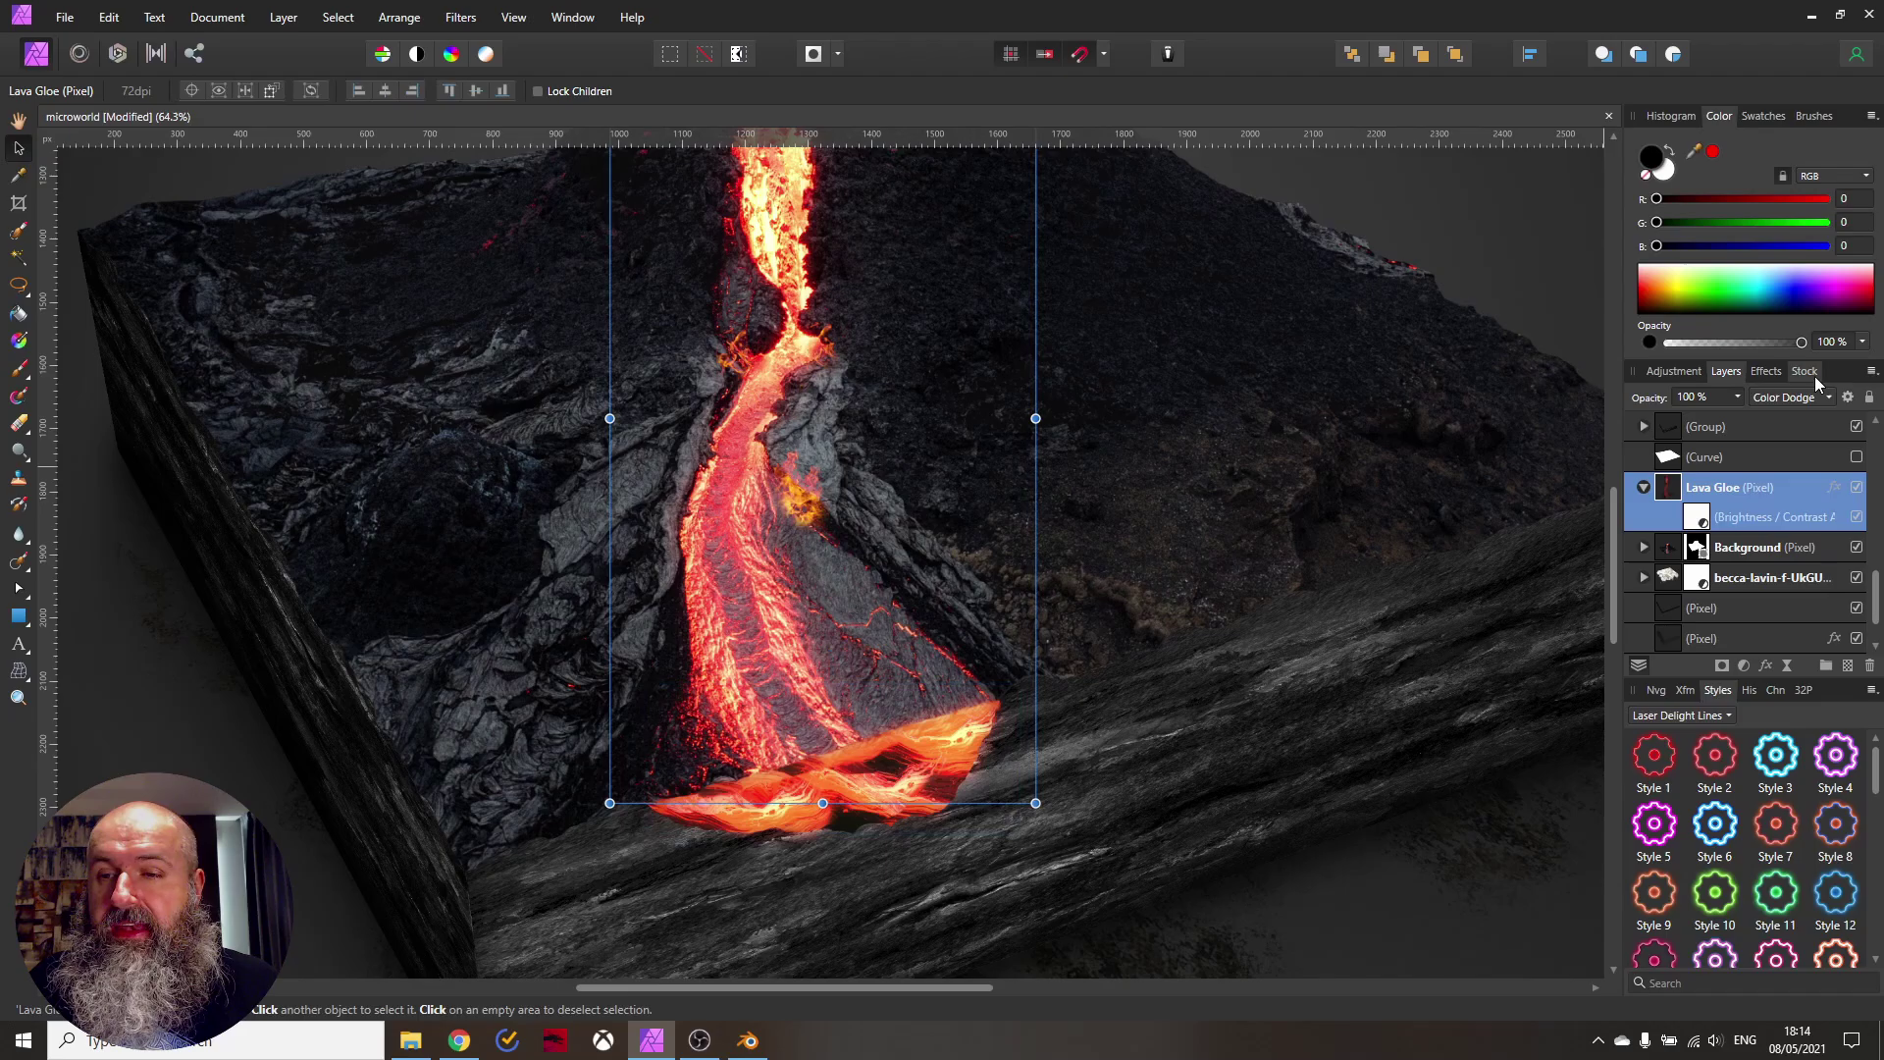
left_click(1857, 491)
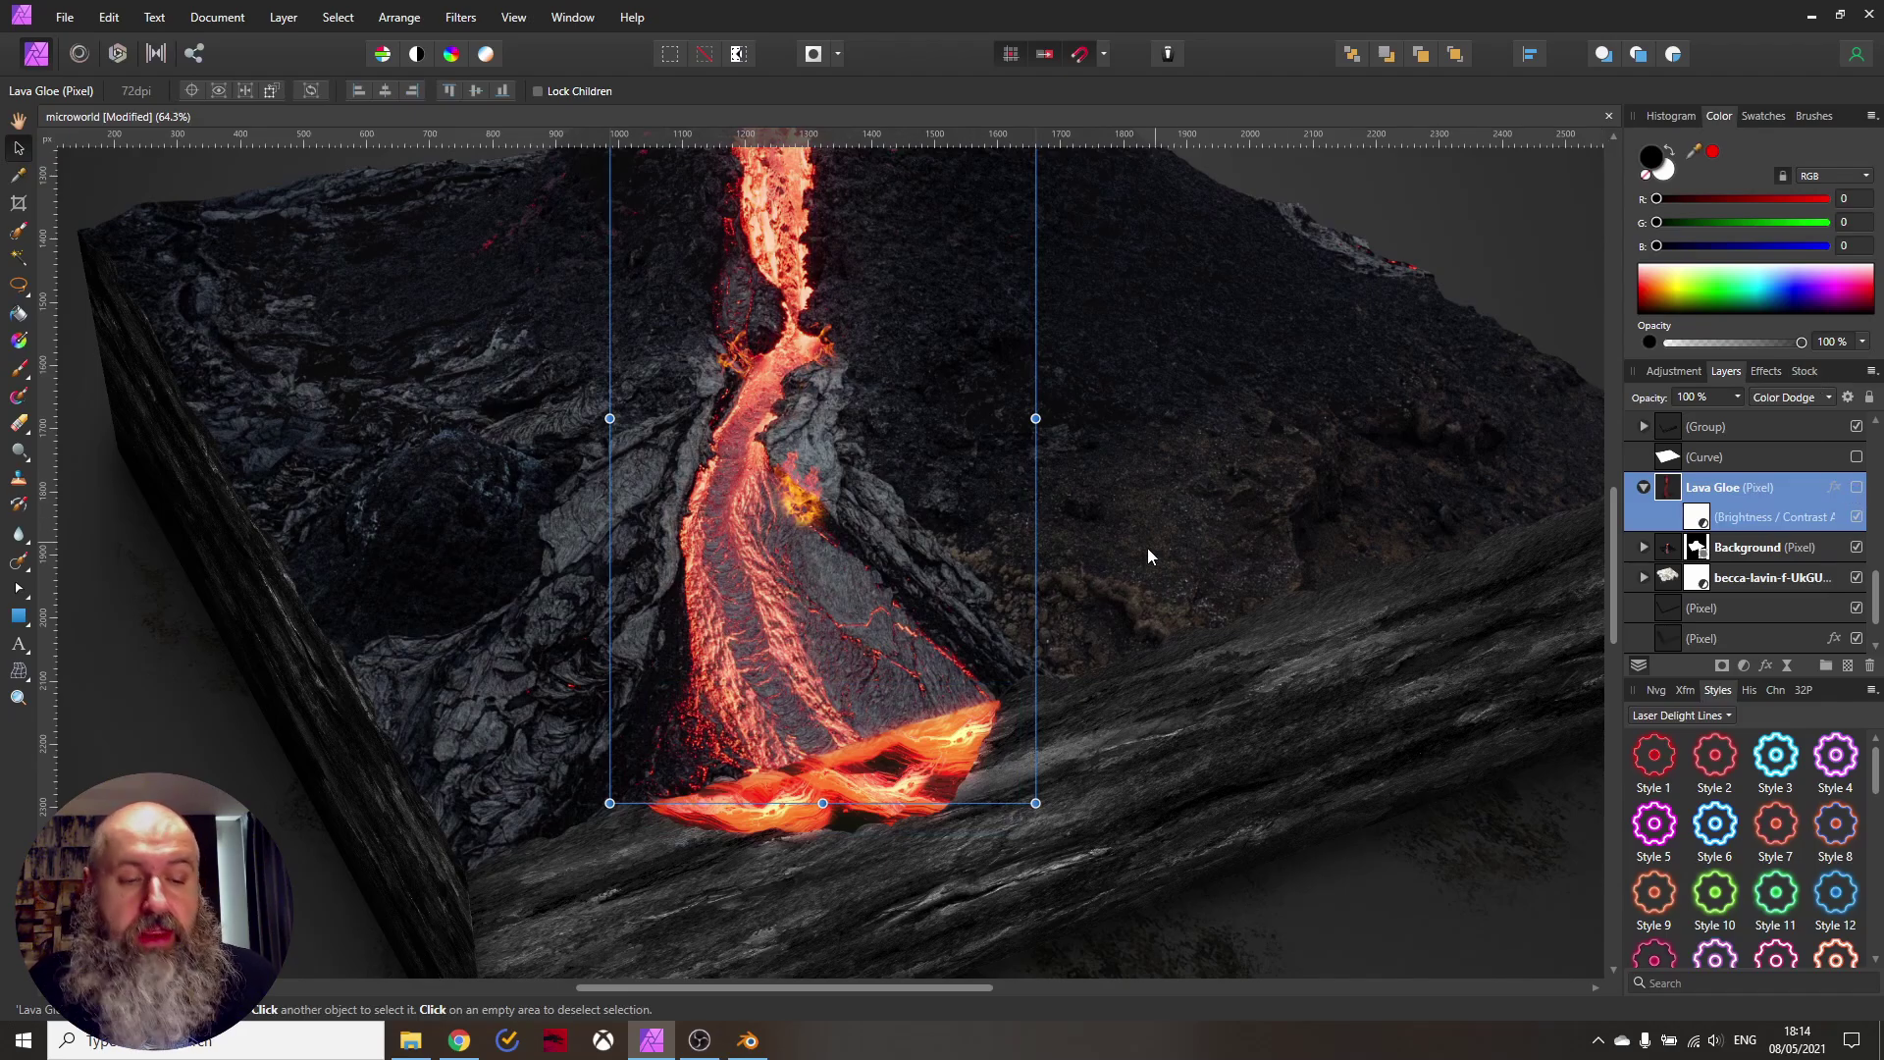
scroll(1115, 539, "down", 2)
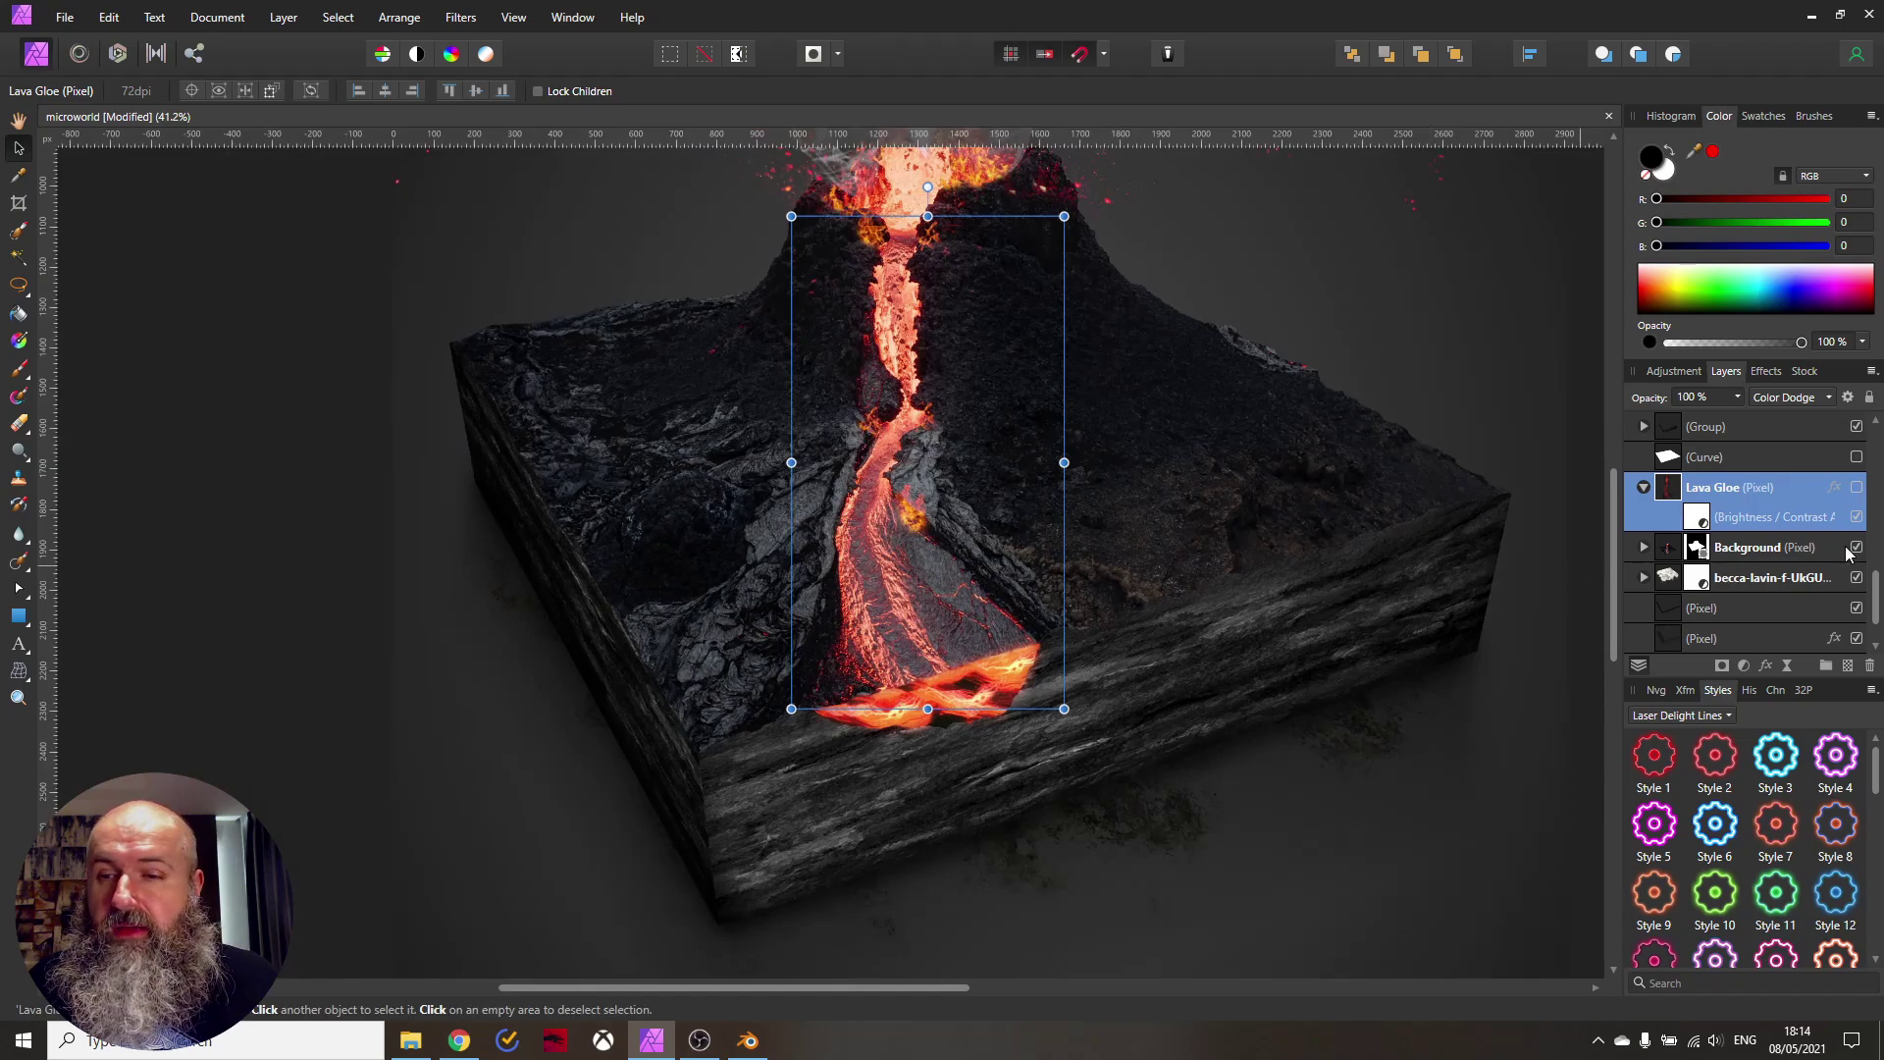
left_click(1857, 487)
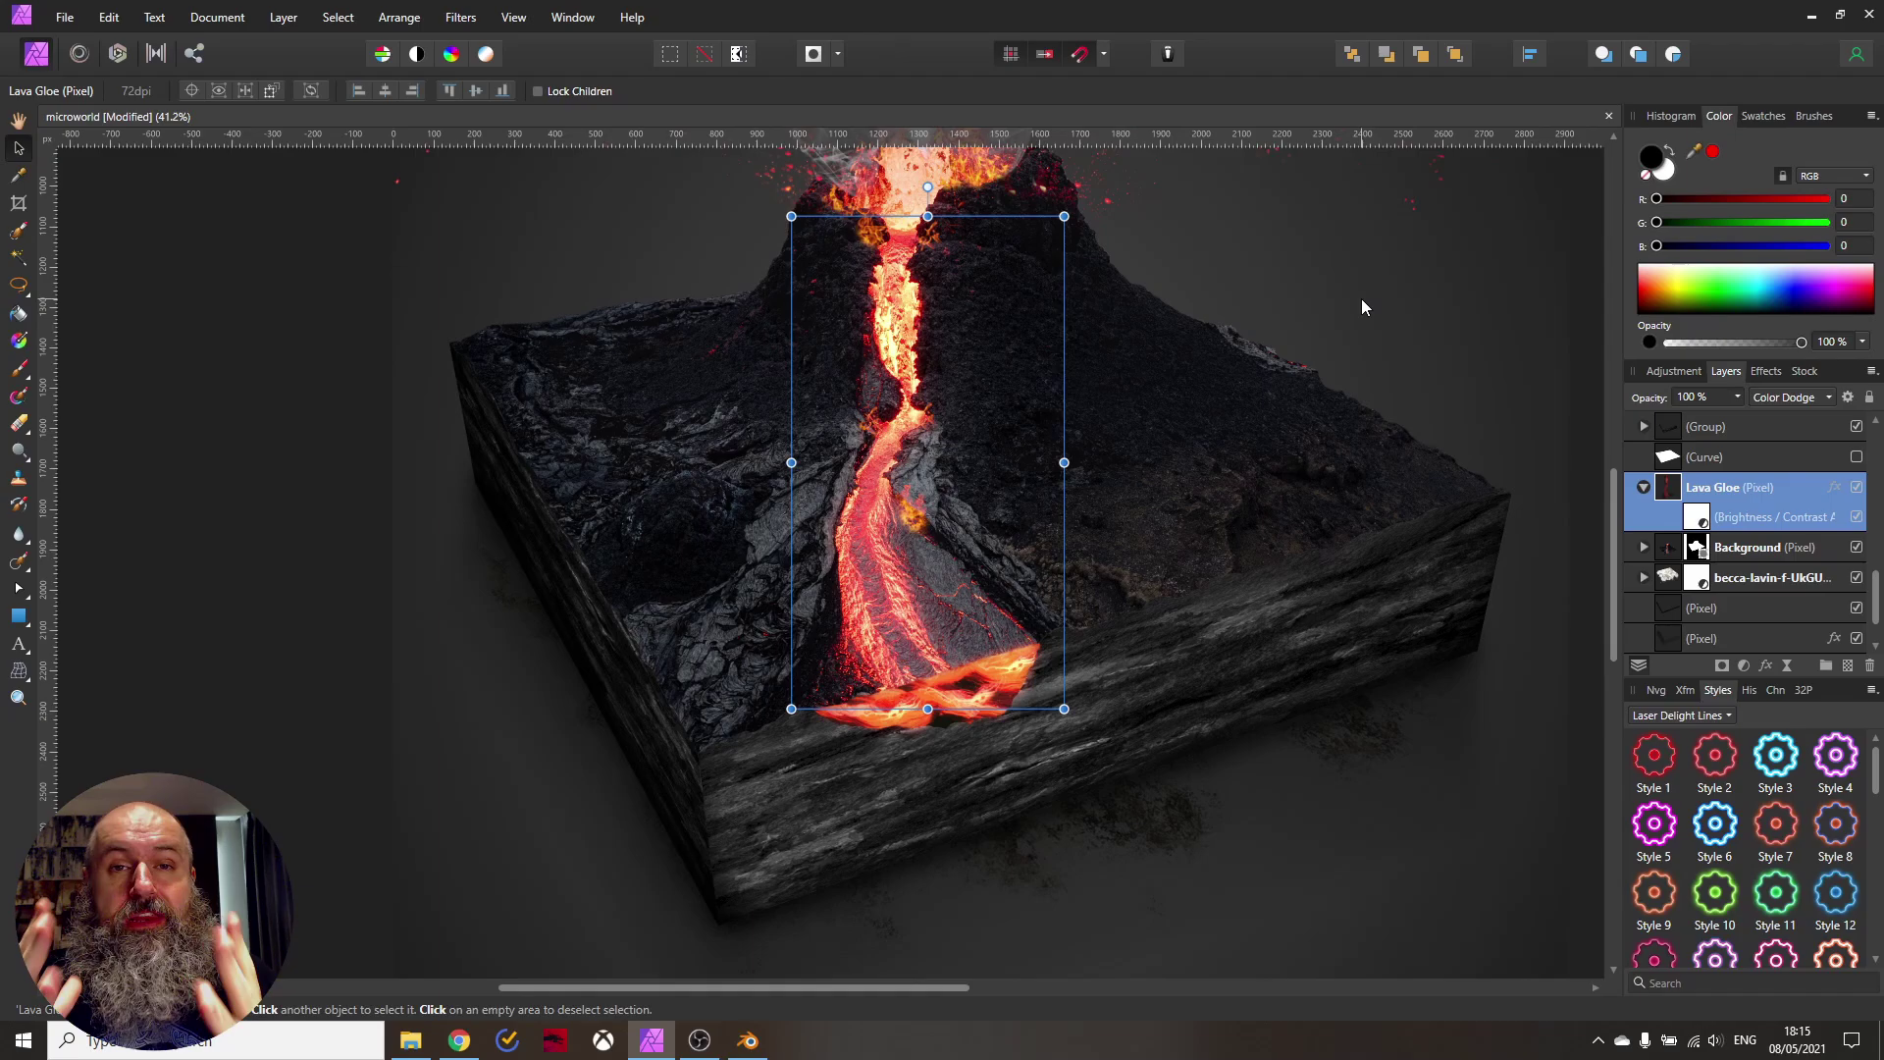
Draw a white rectangle, about 2603 × 901 px, across the middle of the cube
left_click(315, 532)
left_click(315, 793)
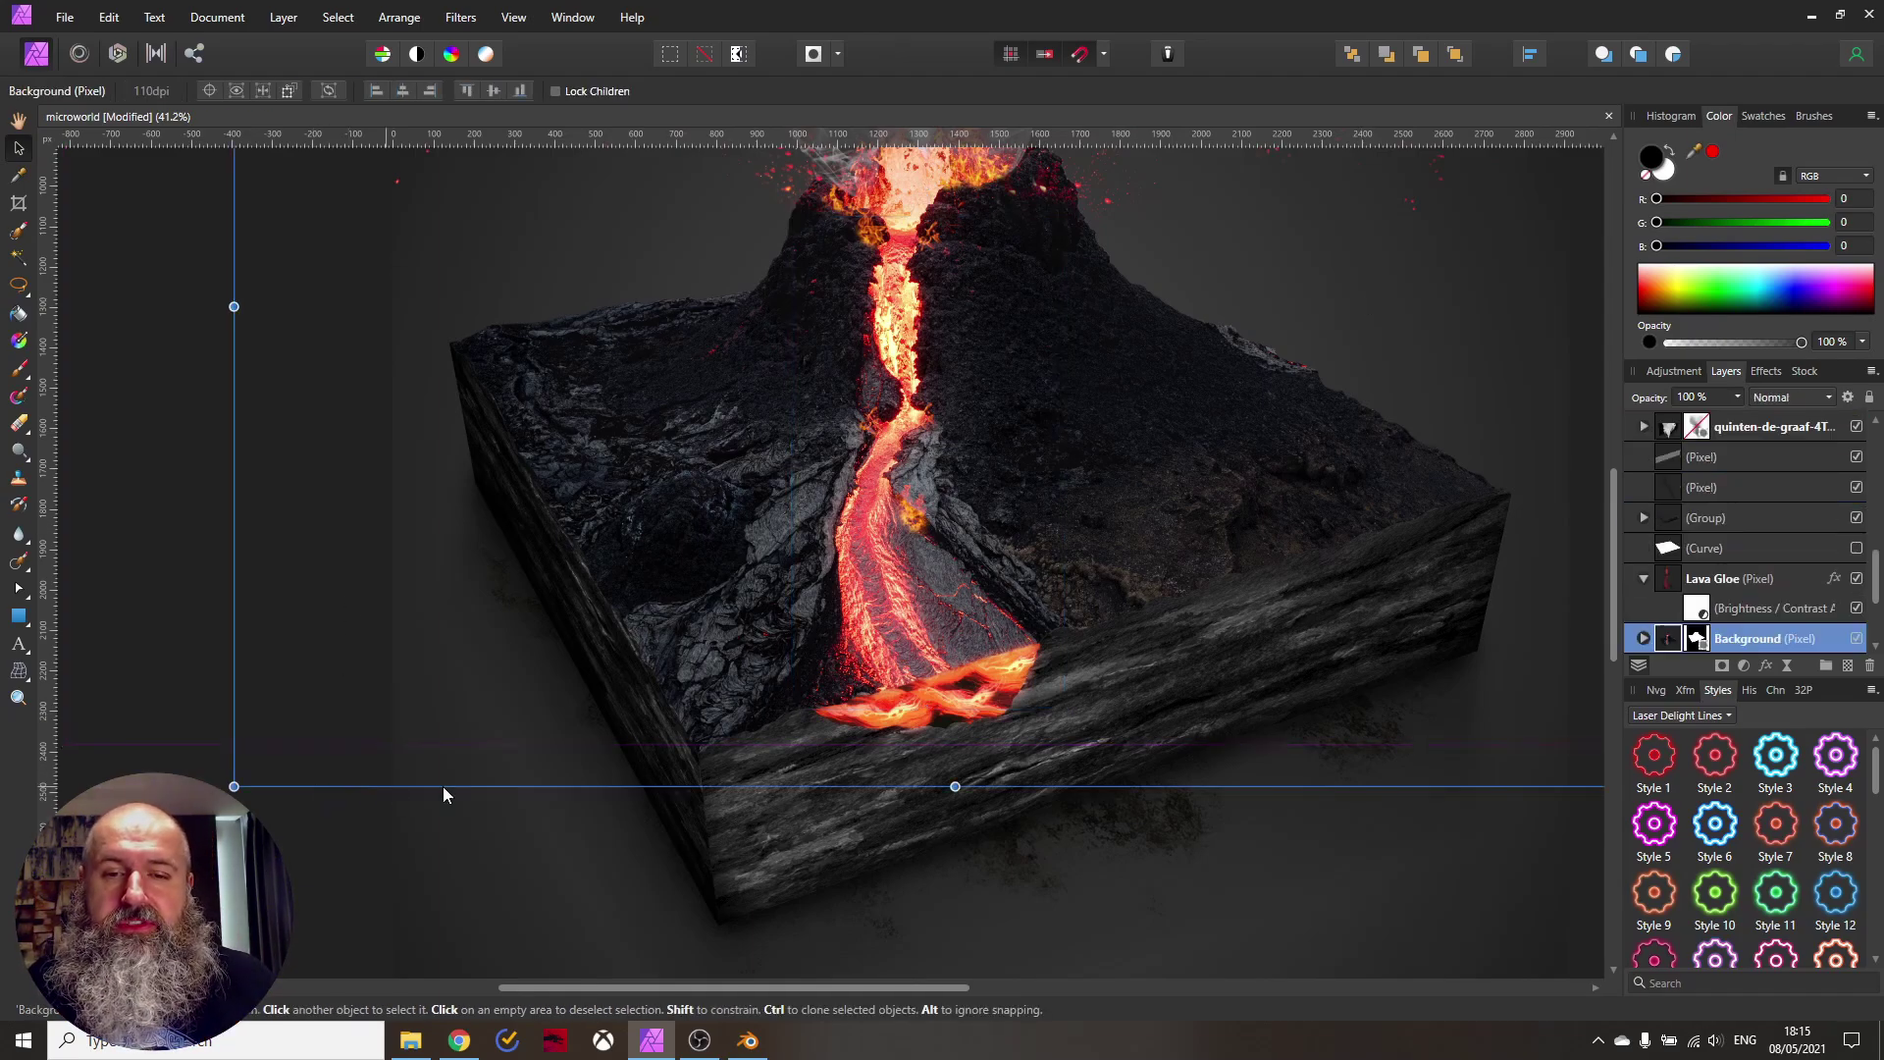
left_click_drag(1394, 696, 1380, 506)
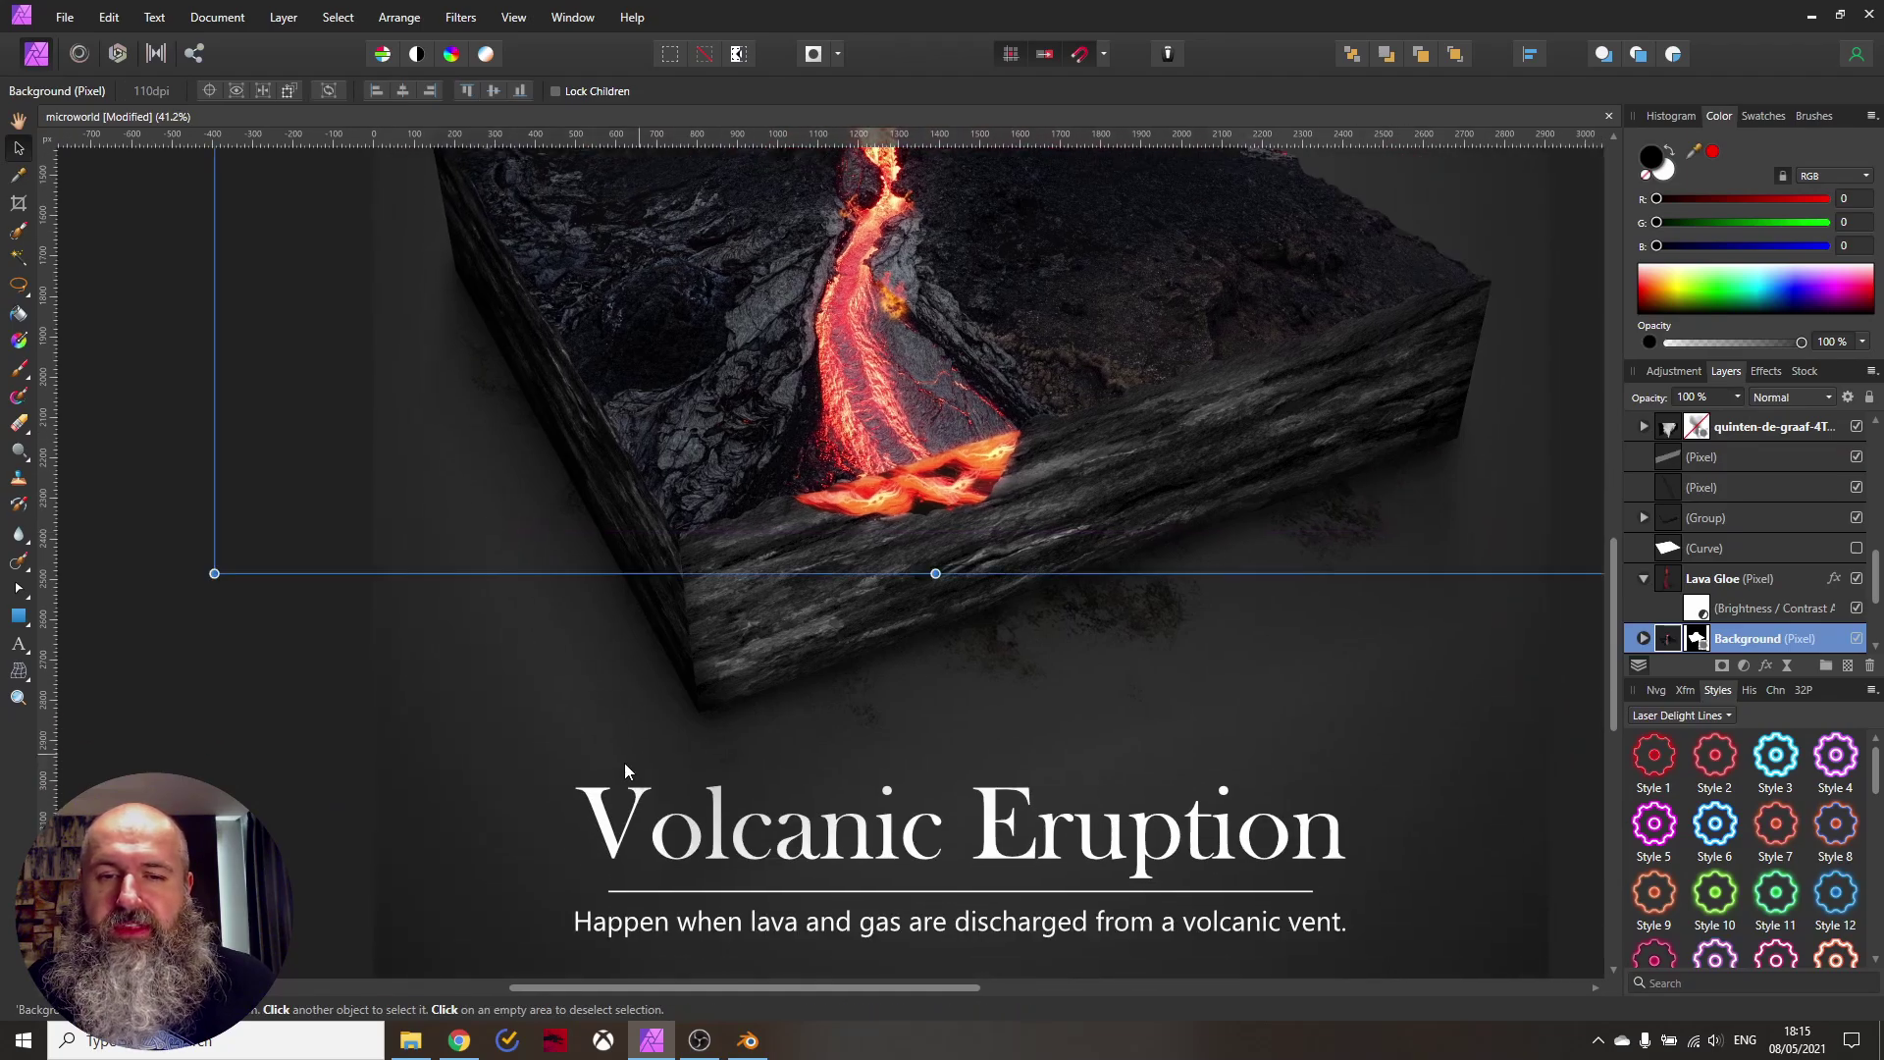
left_click(1225, 616)
left_click(19, 615)
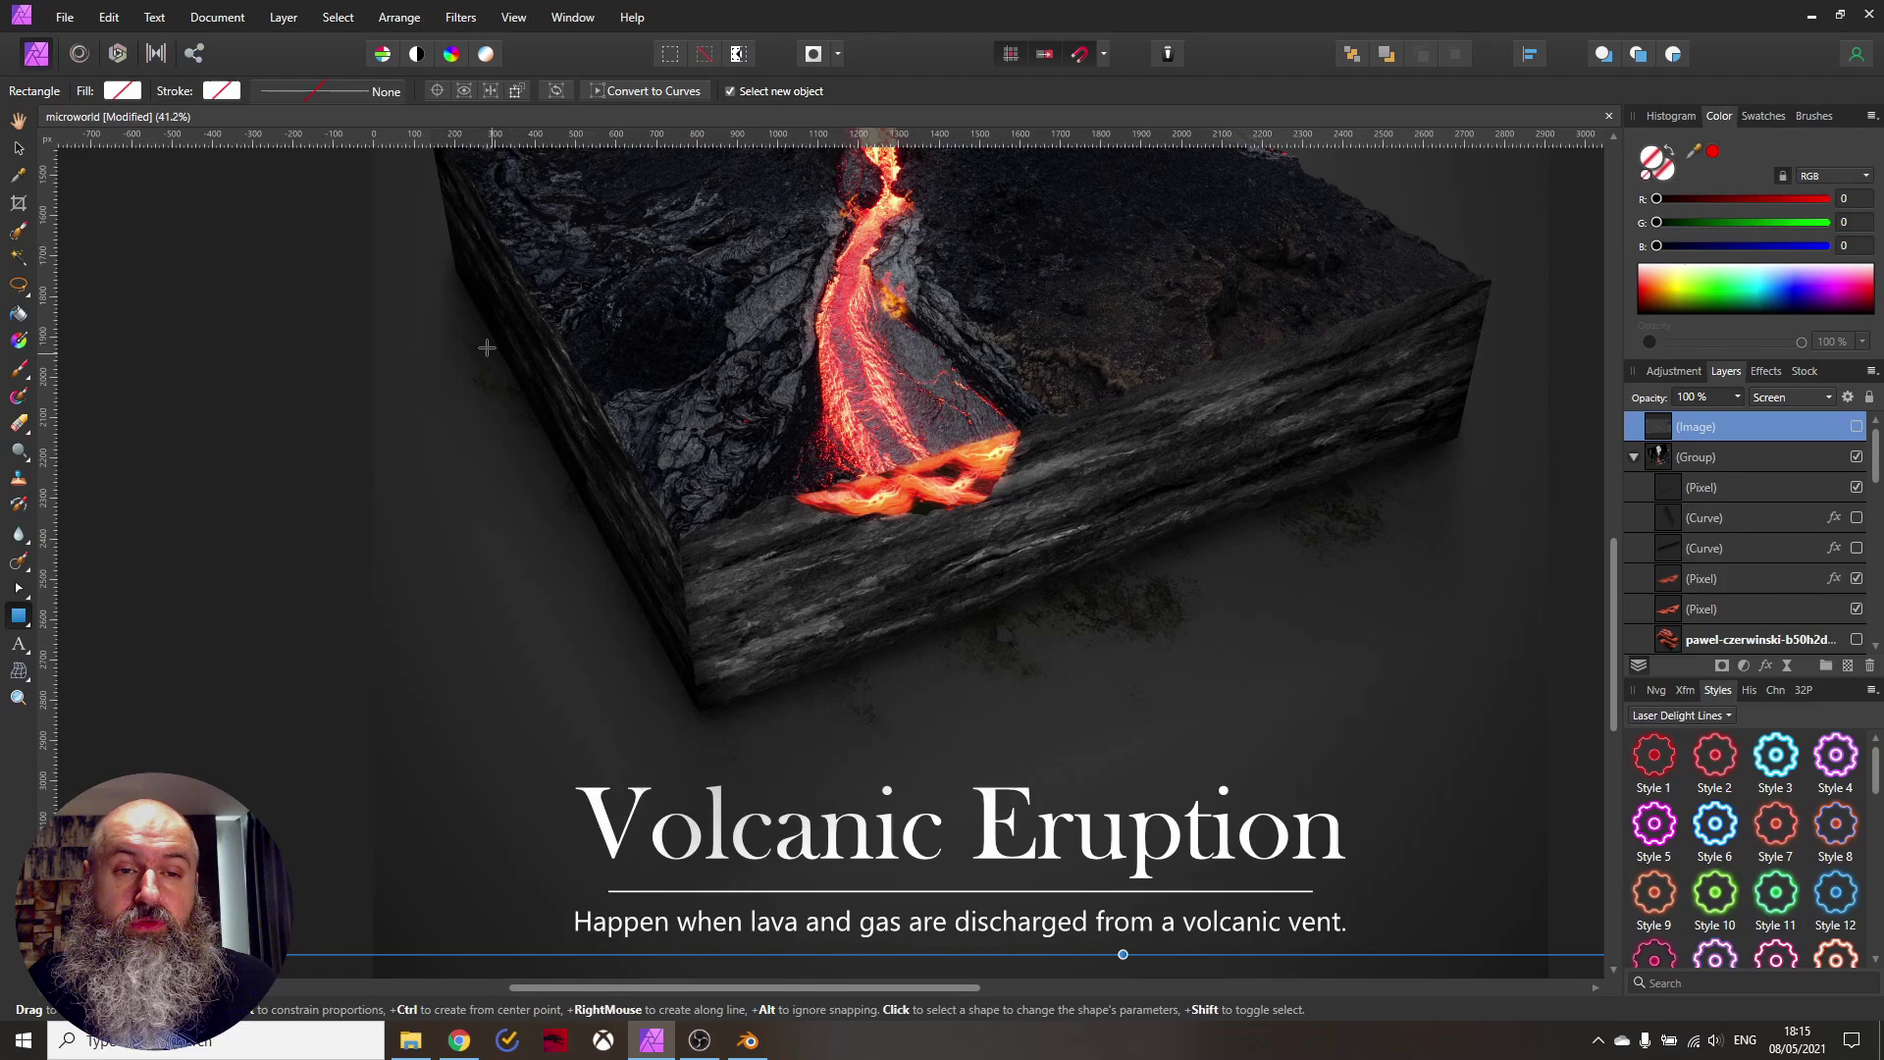
left_click_drag(442, 320, 1494, 682)
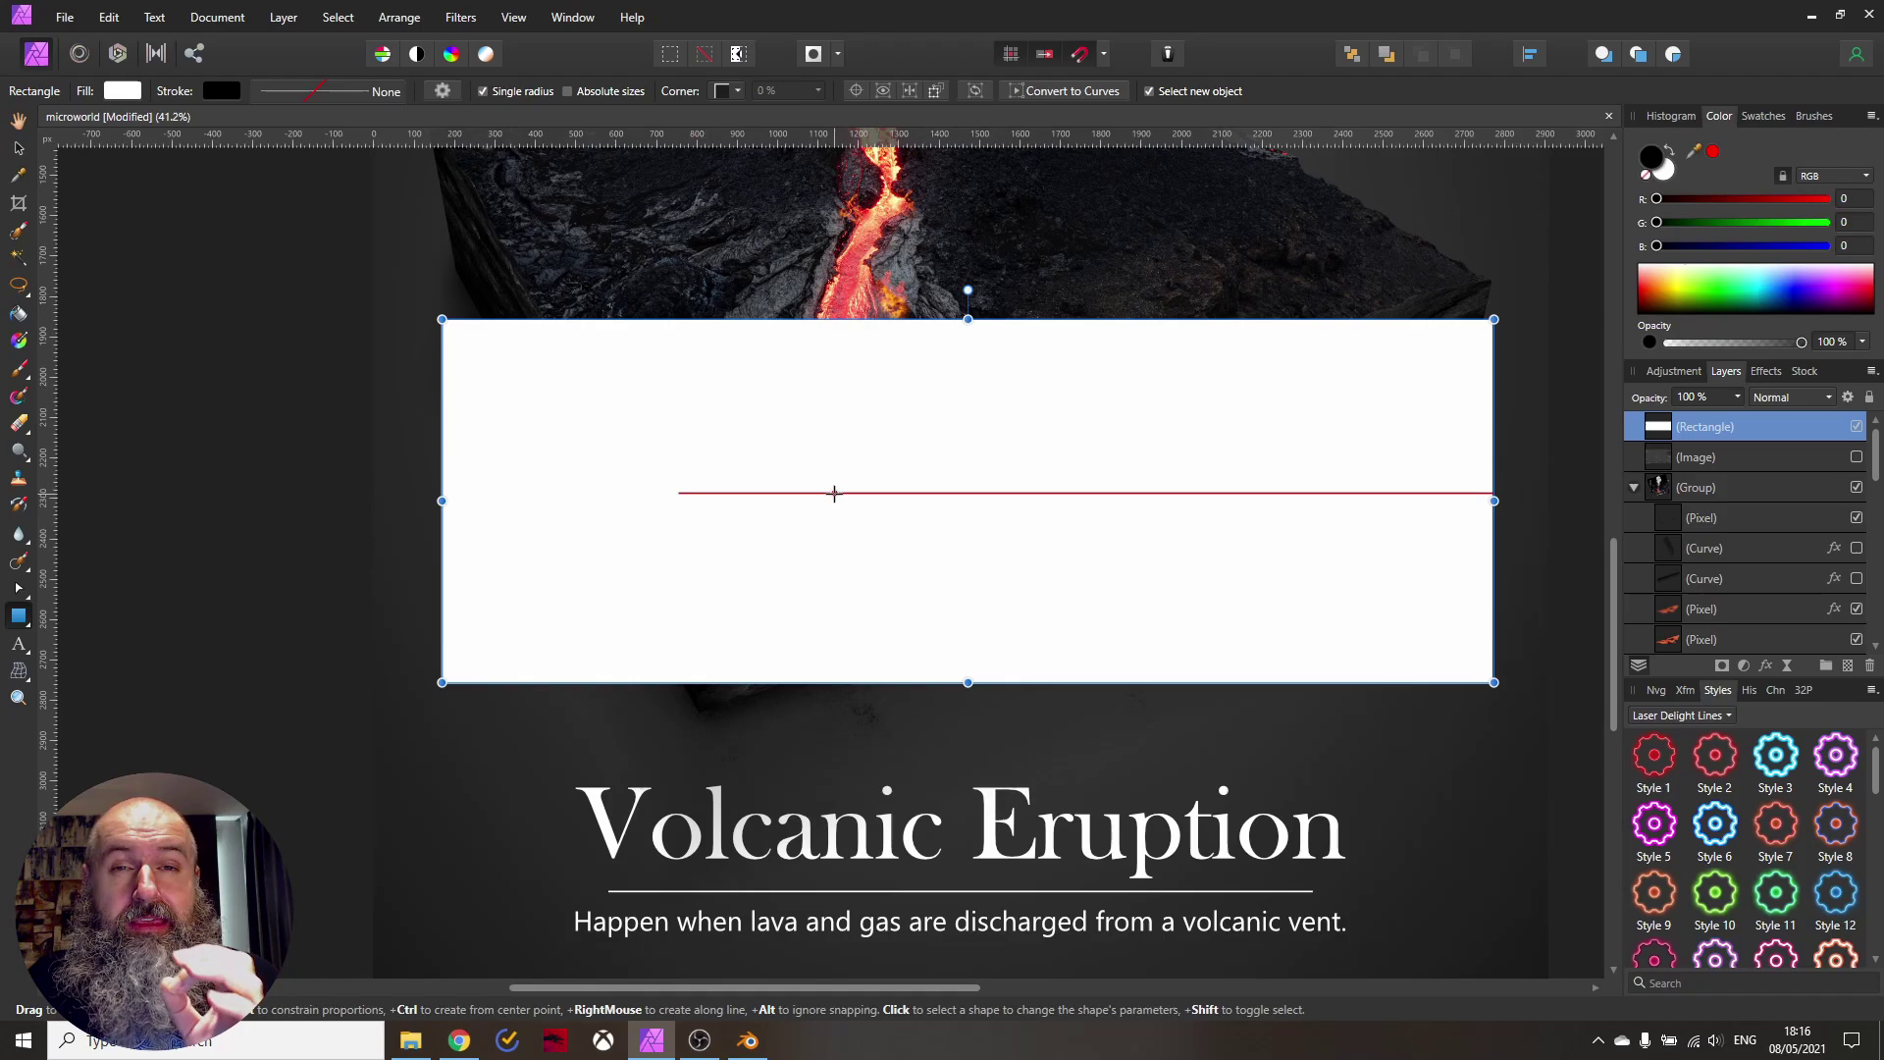
Give the rectangle a gradient fill with both stops black and the left stop at 0% opacity
left_click(124, 92)
left_click(147, 127)
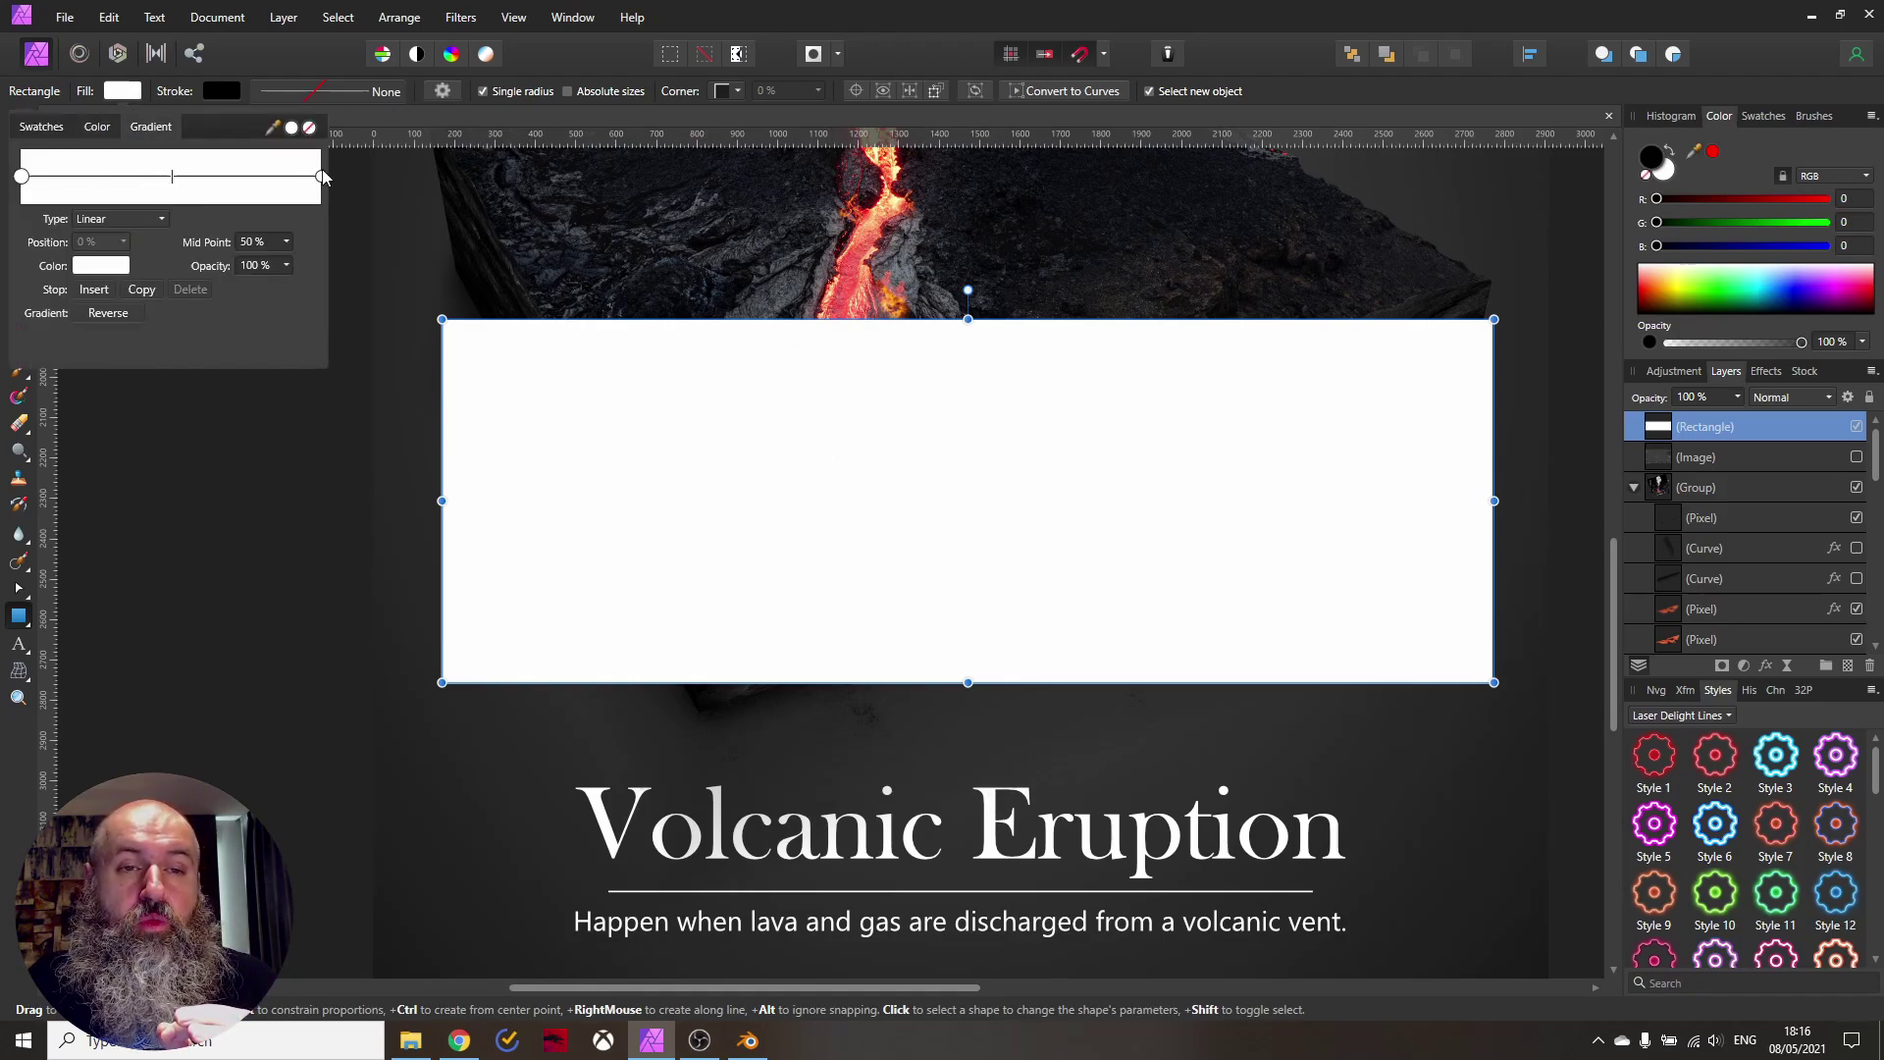
left_click(321, 176)
left_click(108, 267)
left_click(118, 452)
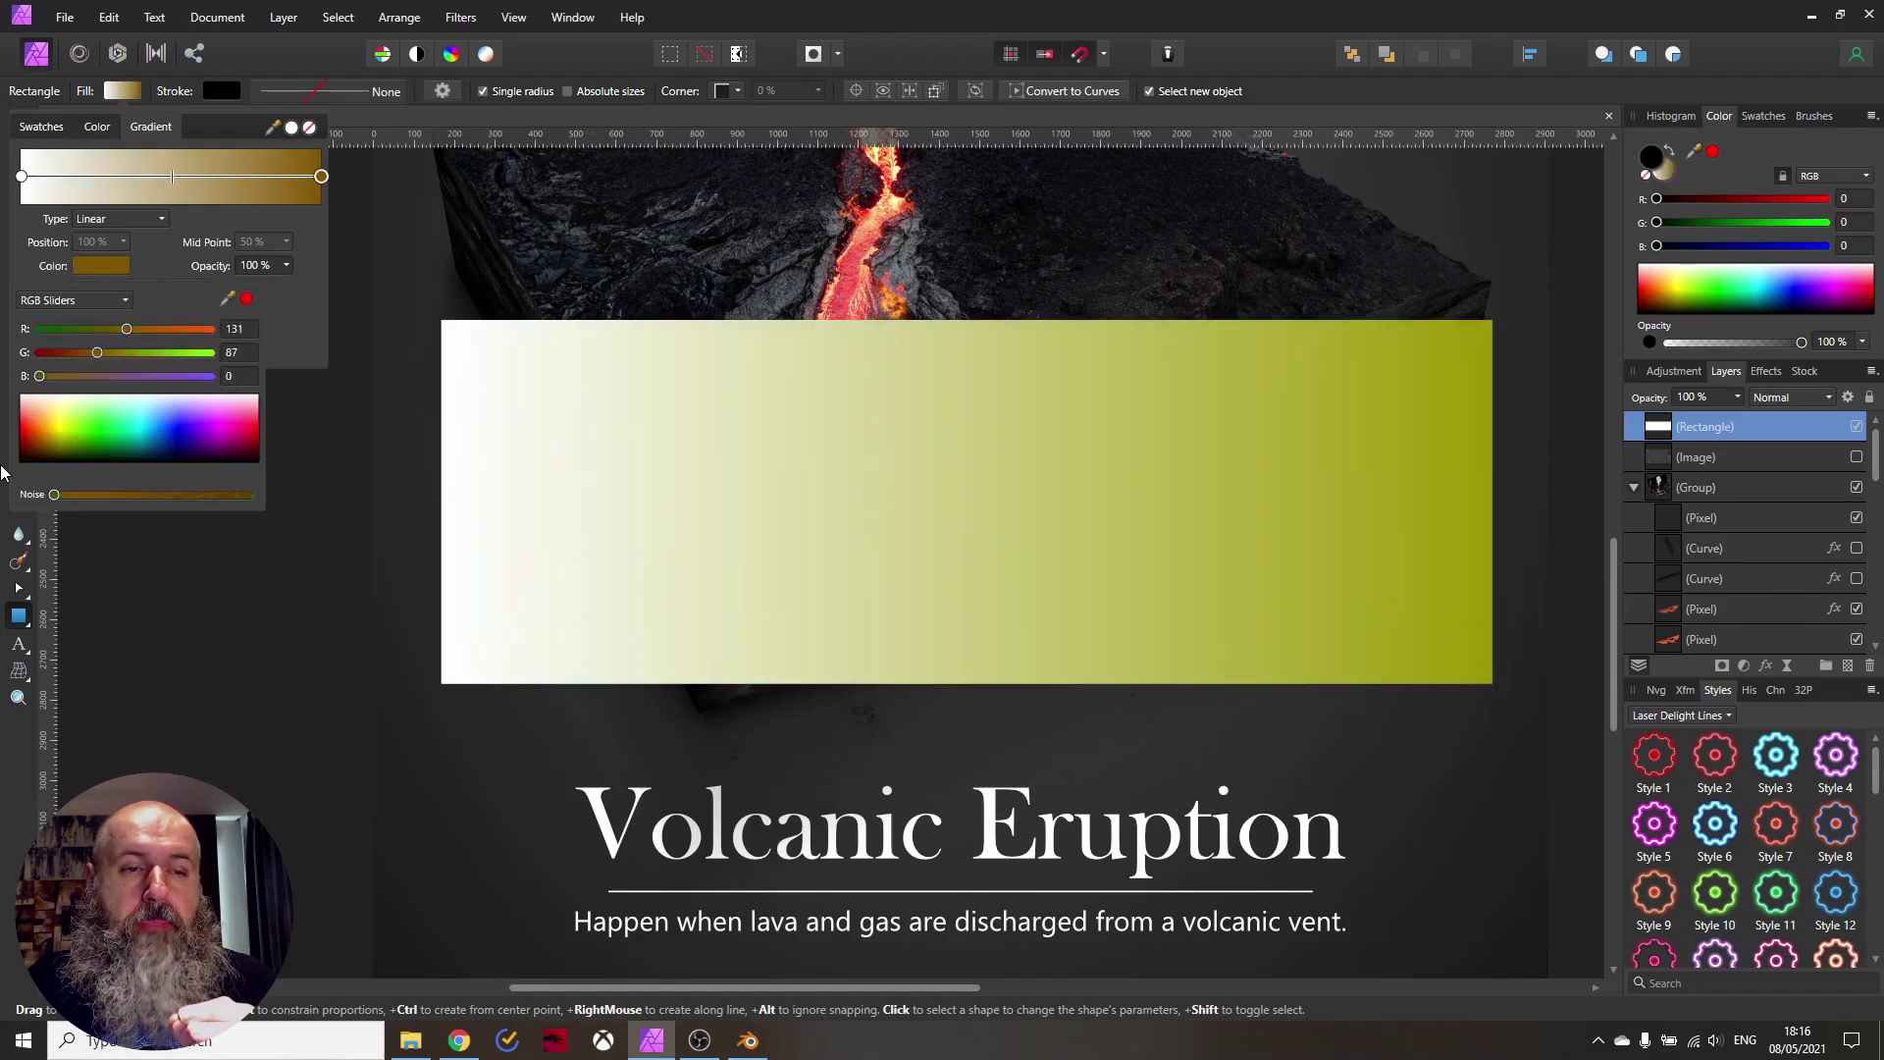
left_click_drag(3, 474, 36, 508)
left_click(90, 265)
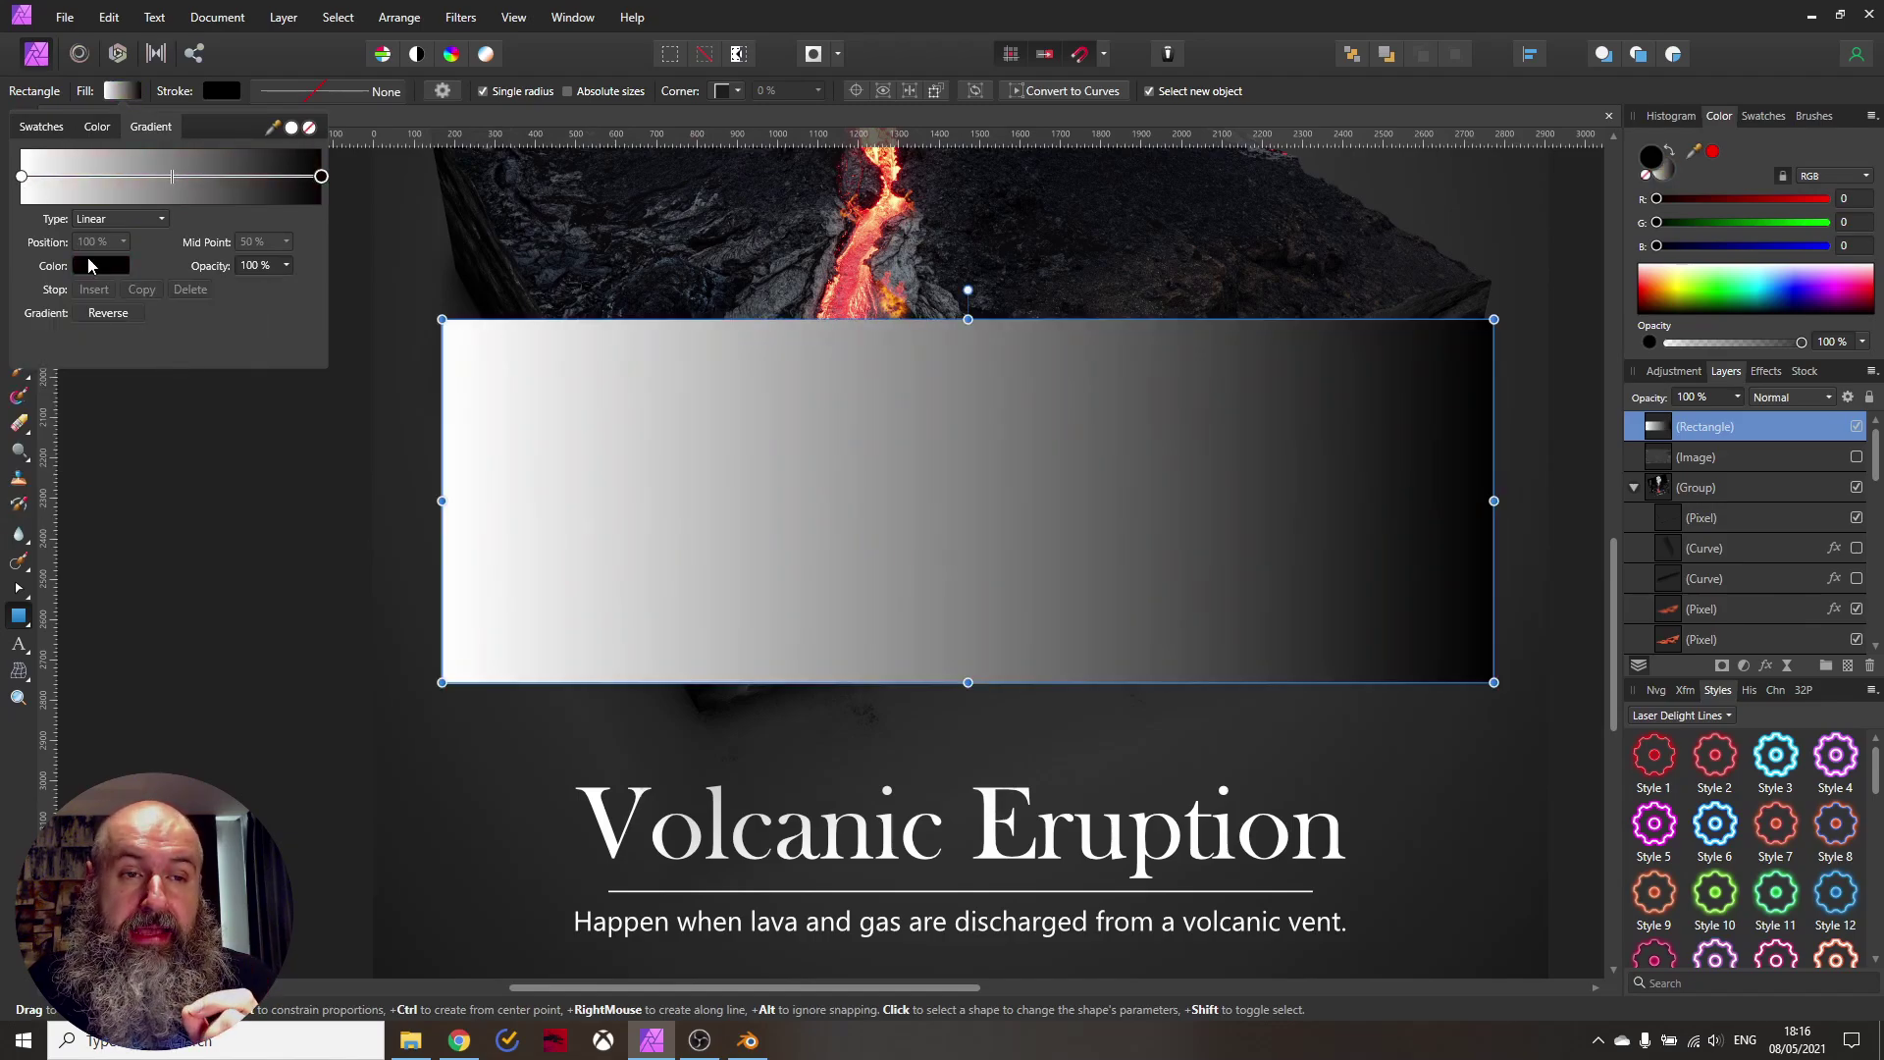
left_click(21, 176)
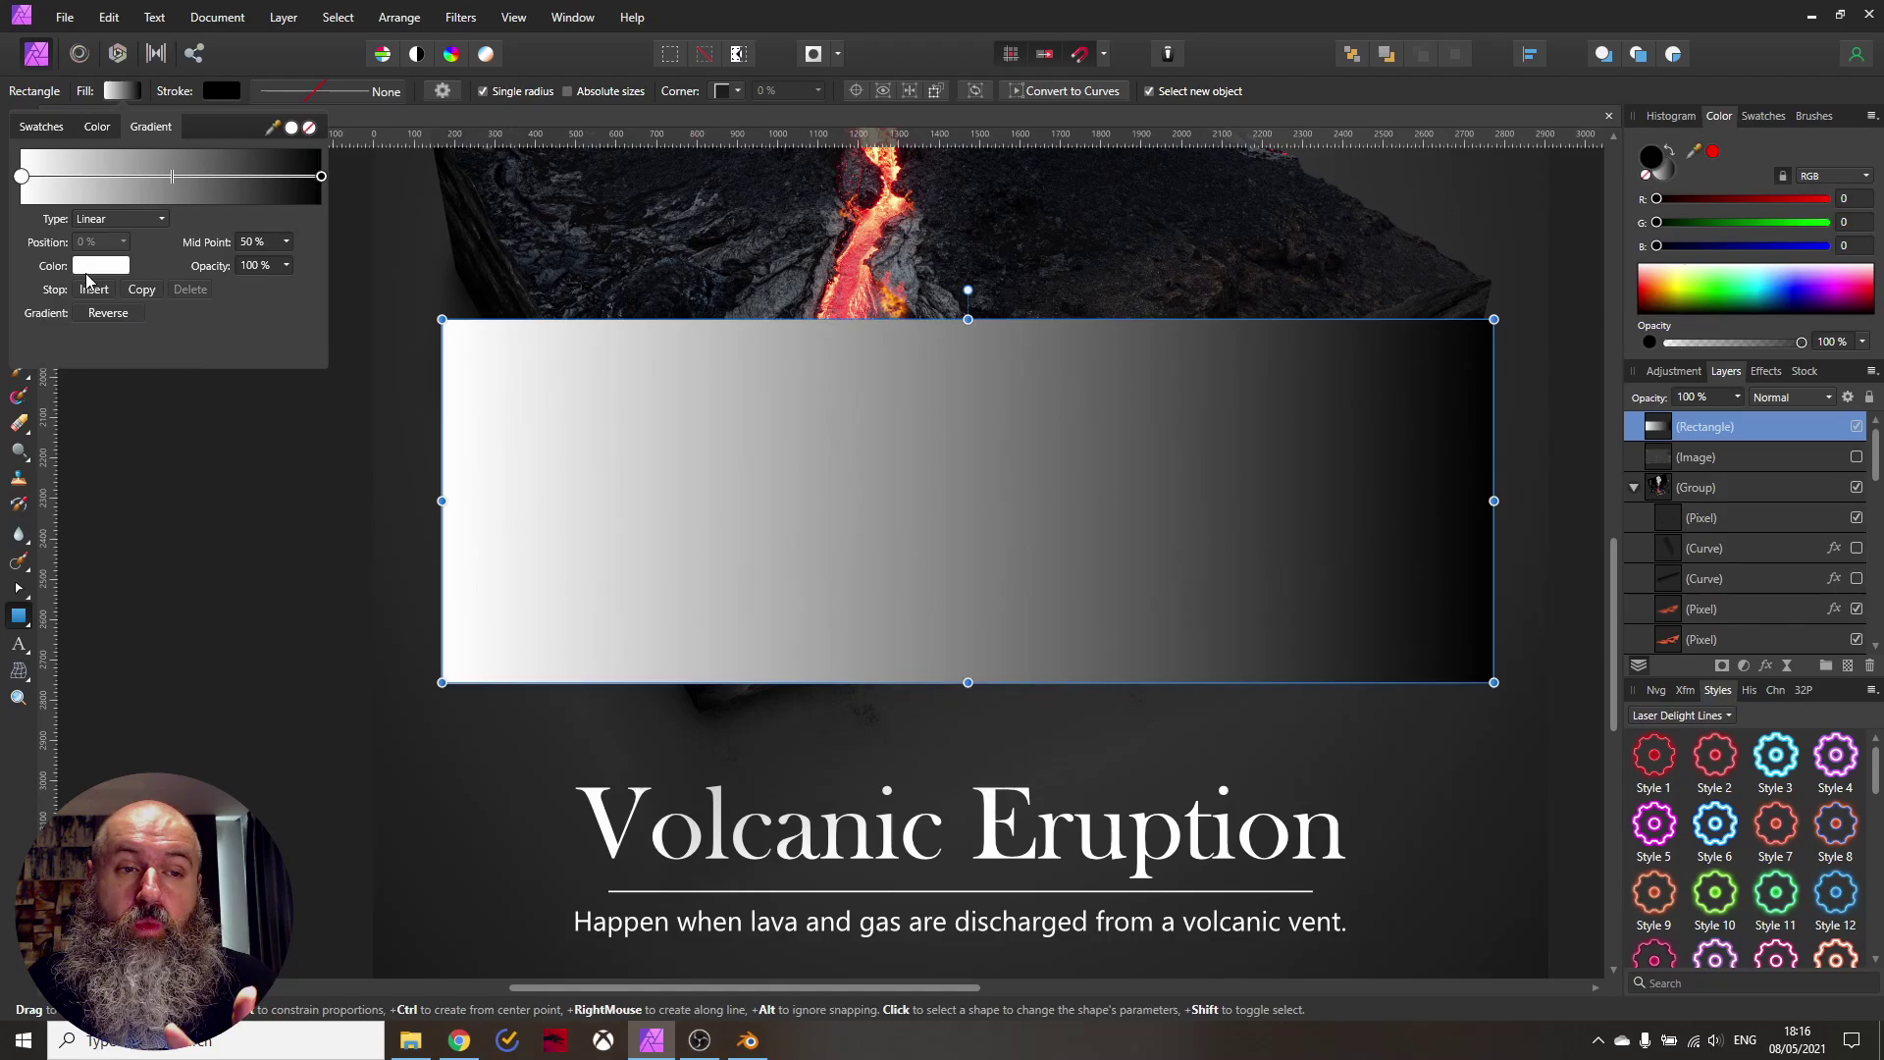
left_click(93, 267)
left_click_drag(62, 451, 5, 505)
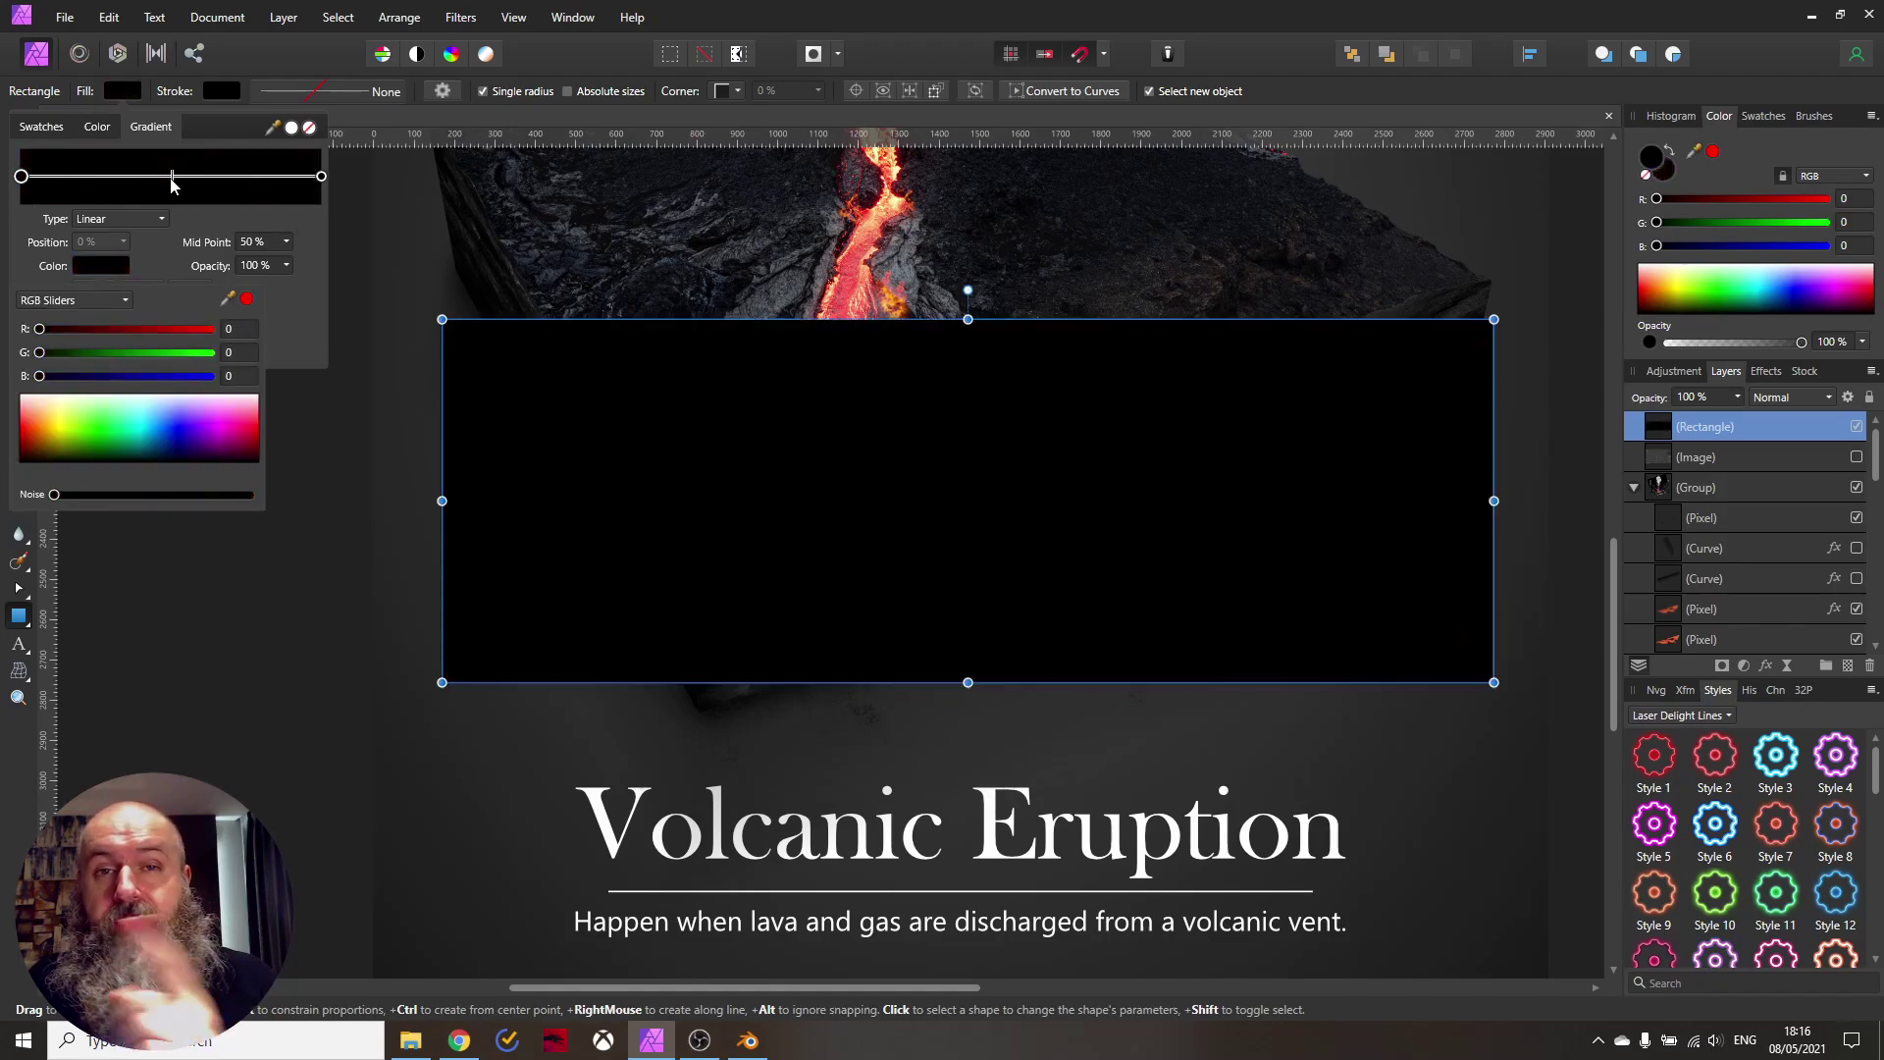
left_click(286, 265)
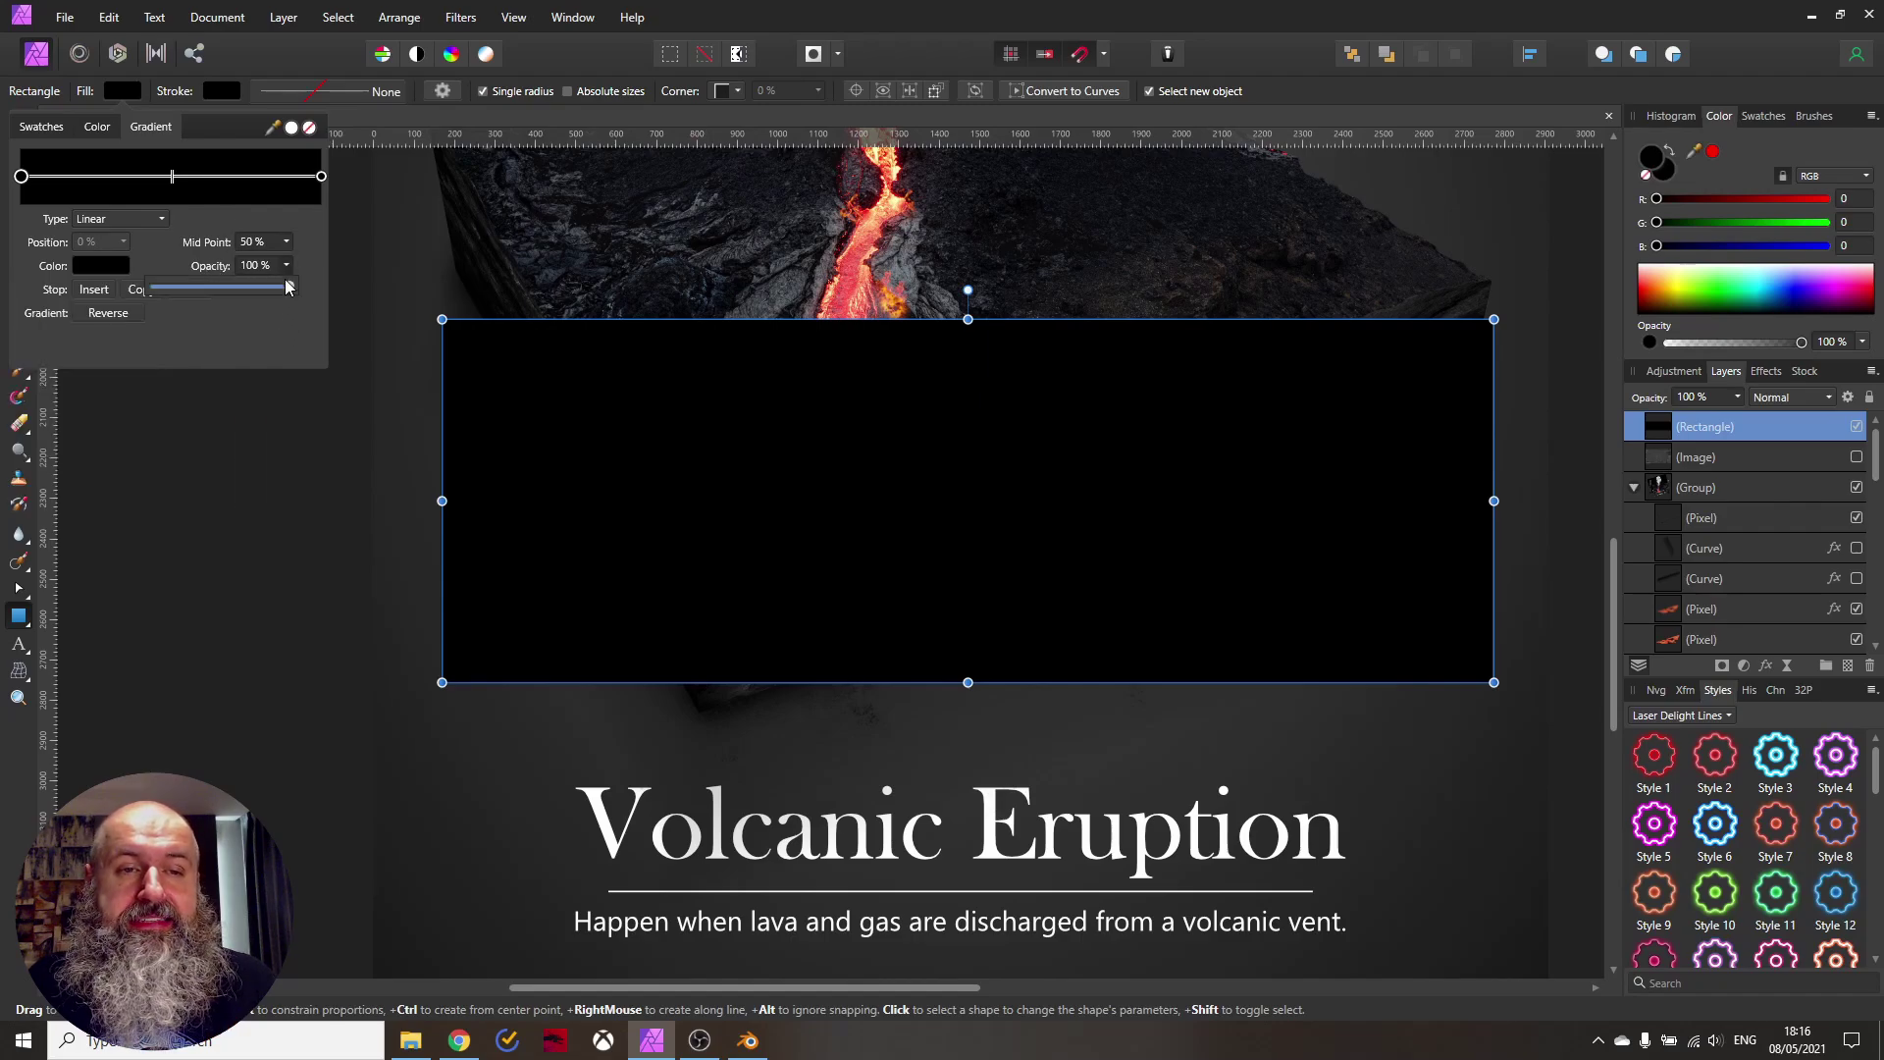
left_click_drag(293, 286, 110, 291)
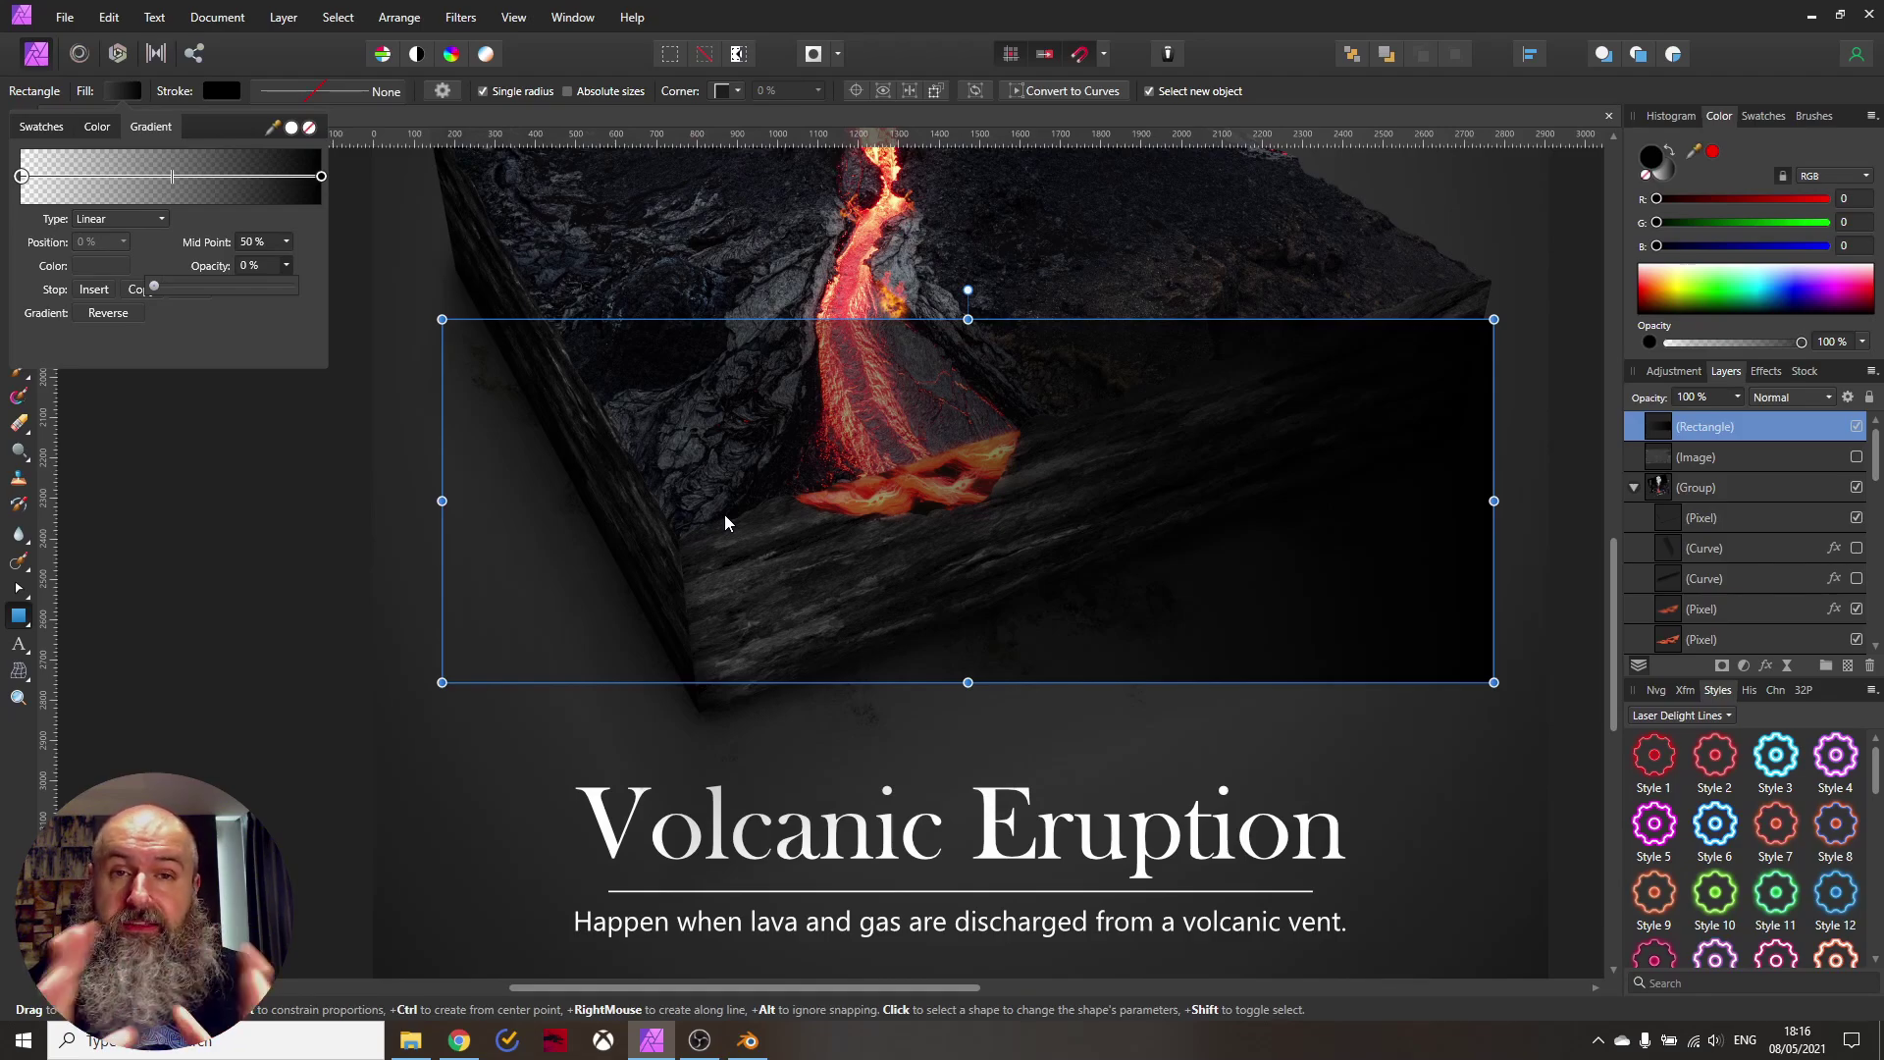
left_click(123, 91)
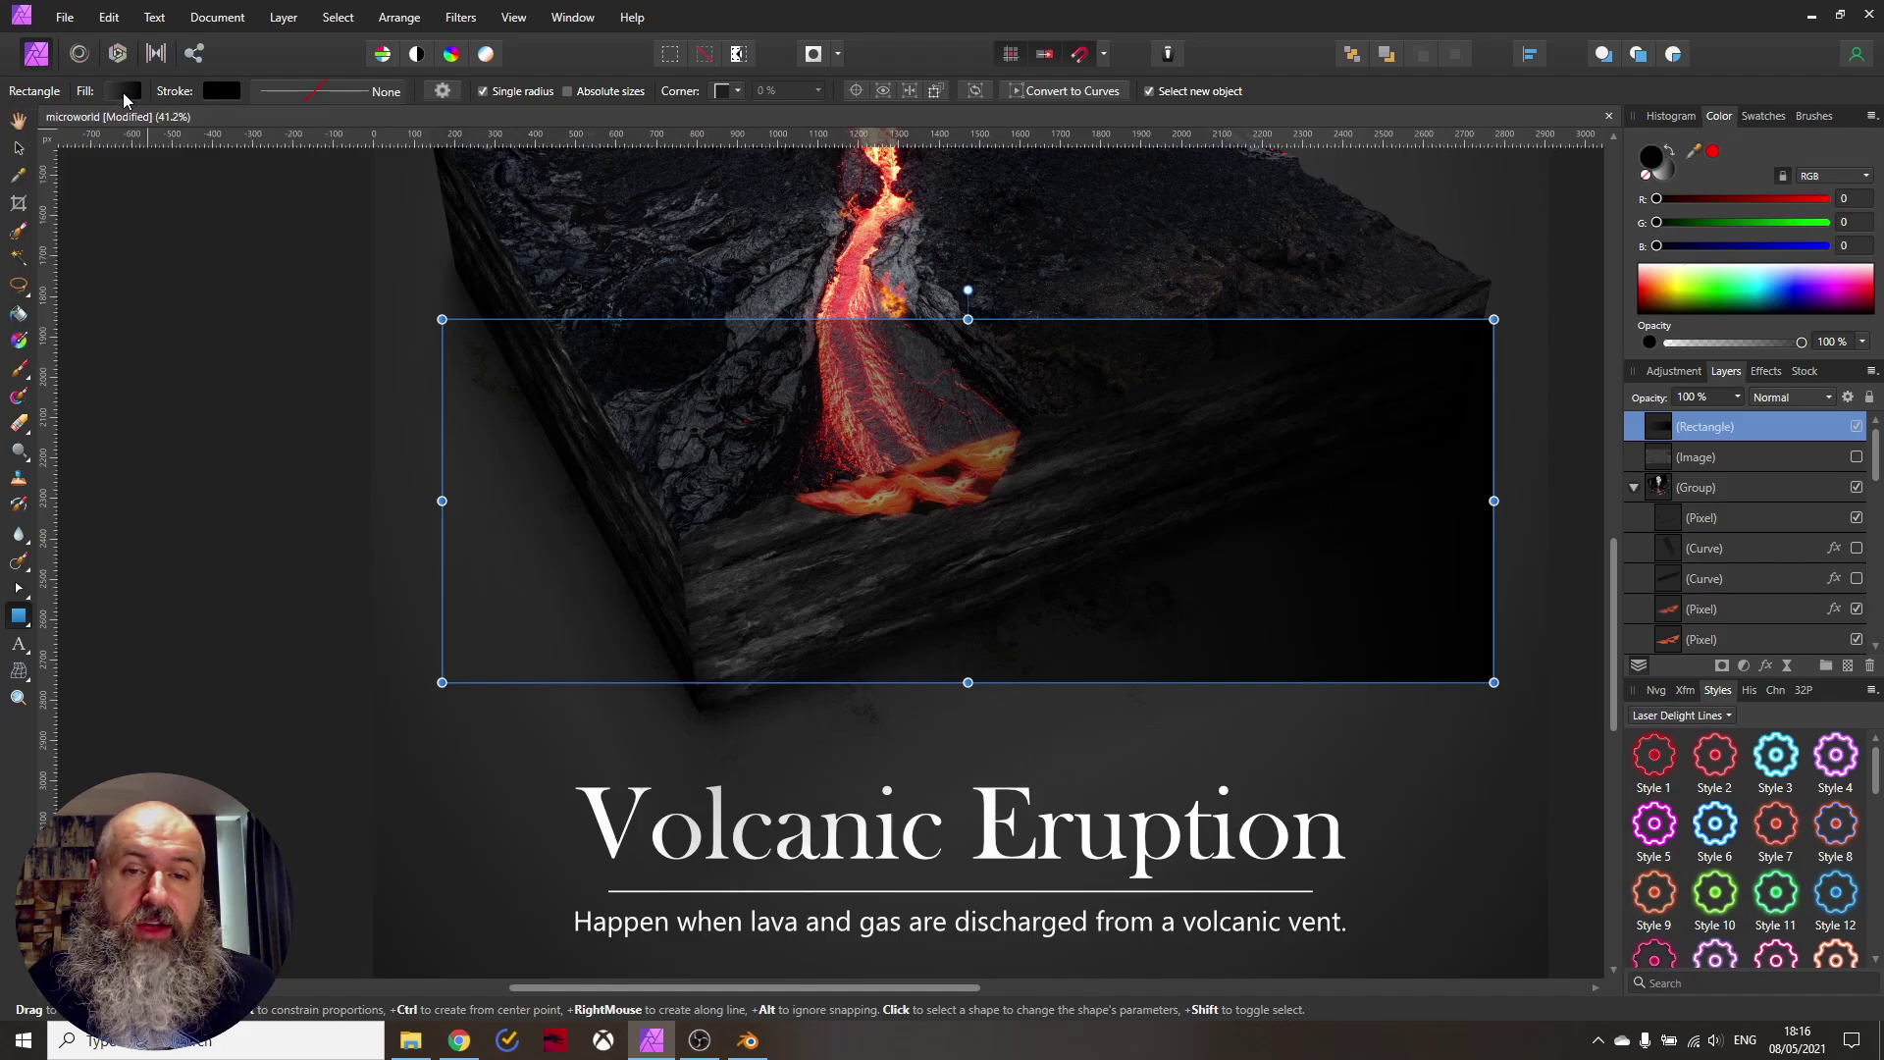
Redraw the black-to-transparent gradient vertically, running from the rectangle's bottom edge upward
left_click(19, 340)
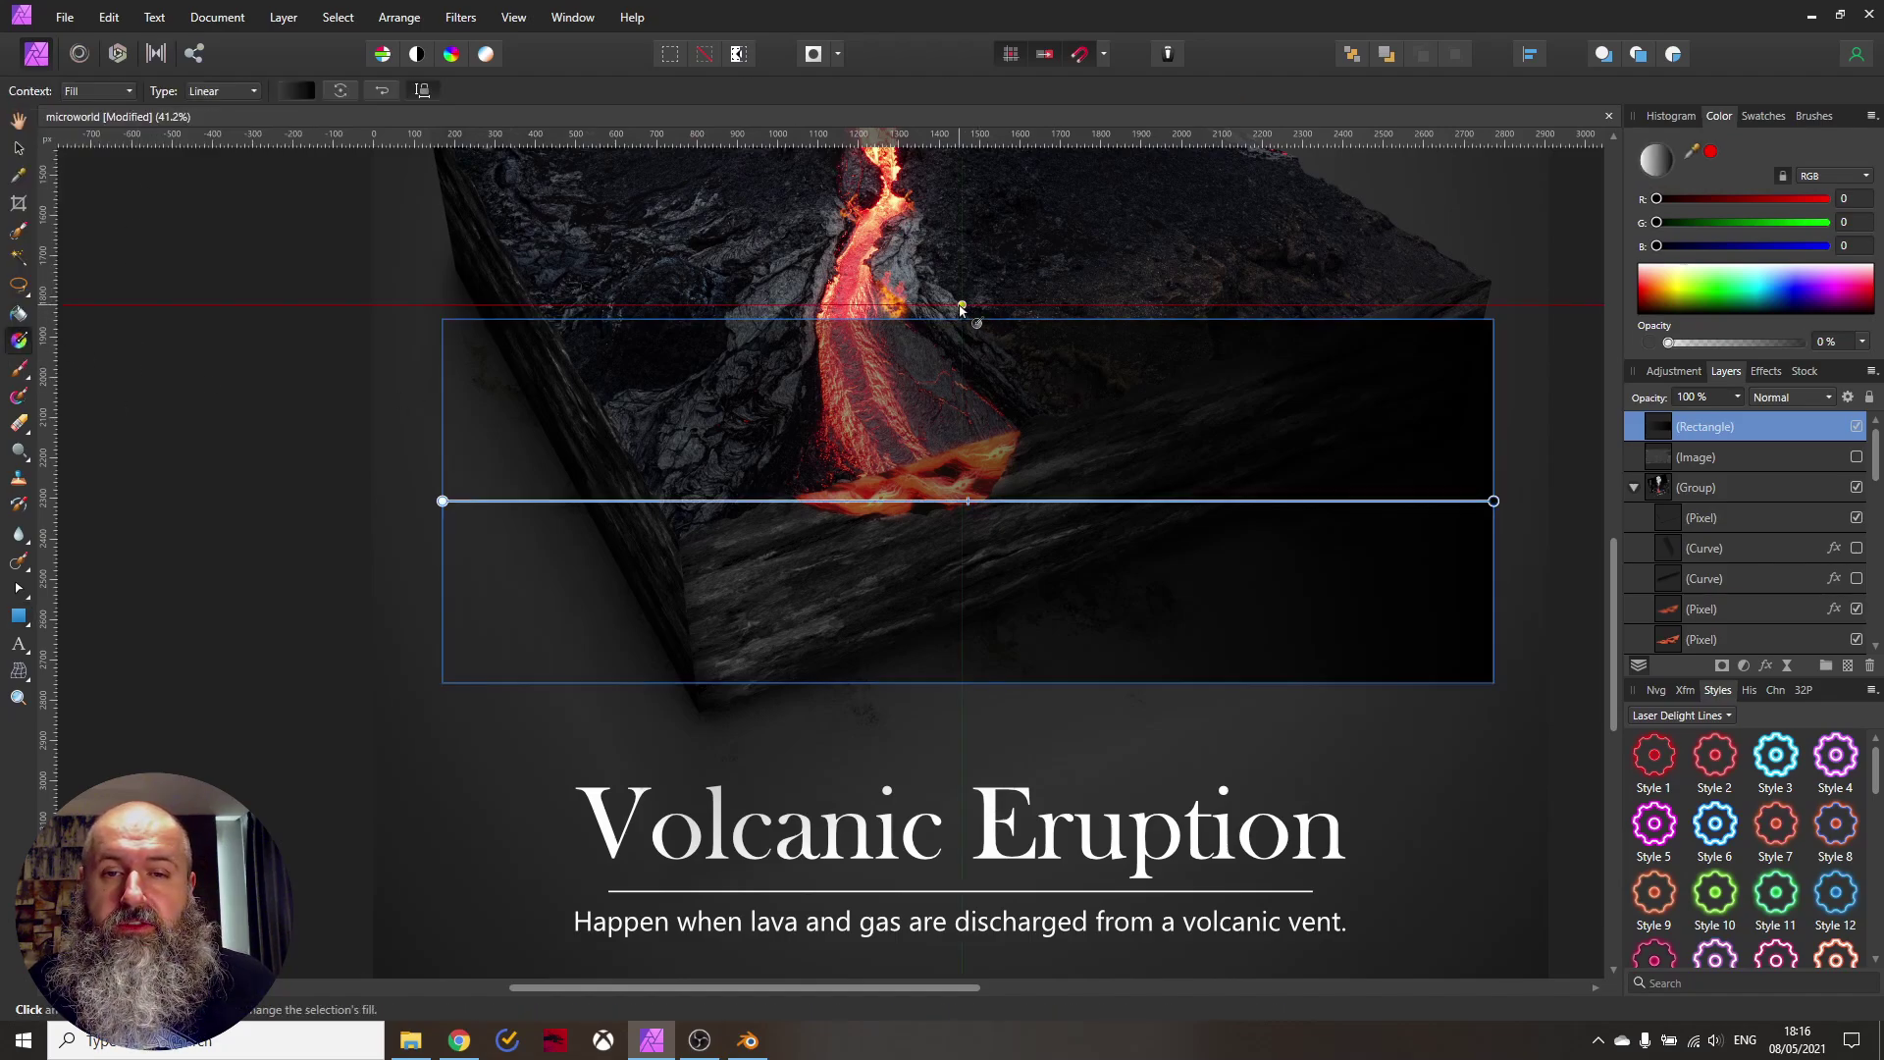
left_click_drag(962, 304, 962, 493)
left_click_drag(949, 725, 954, 209)
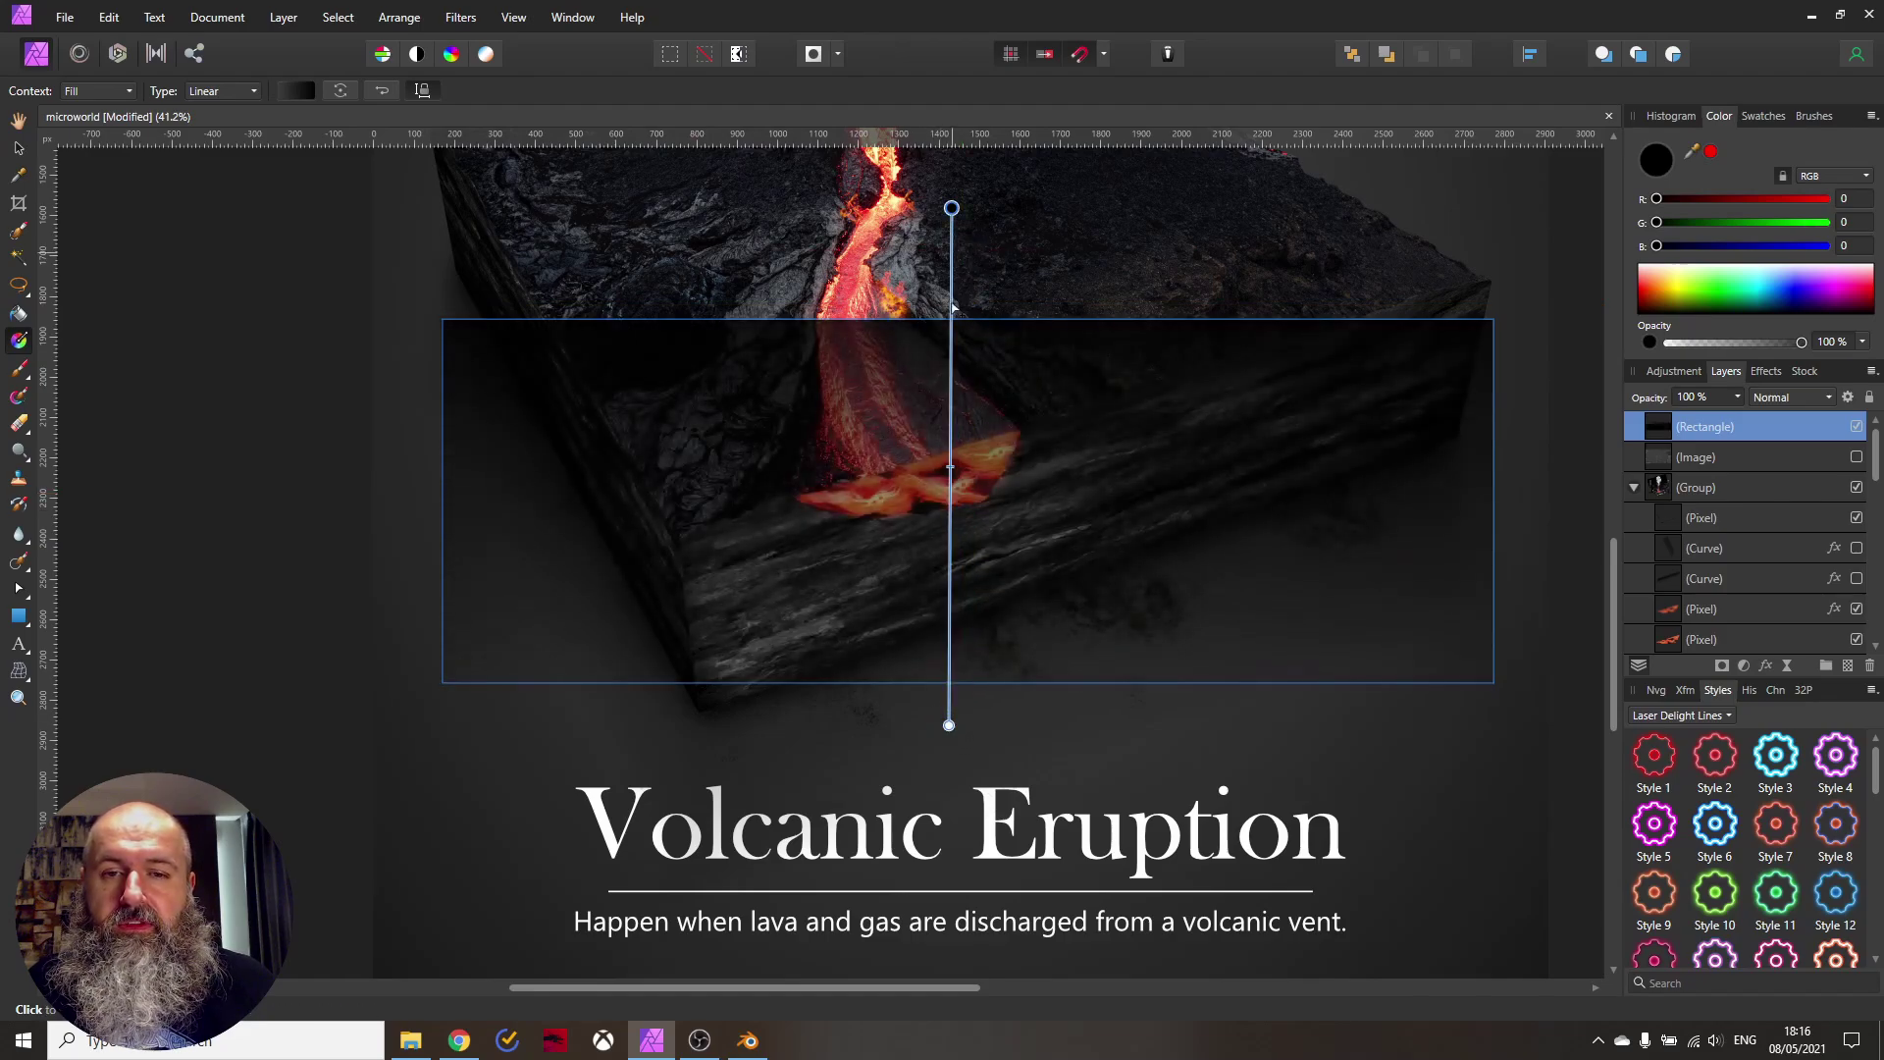
left_click_drag(949, 725, 948, 752)
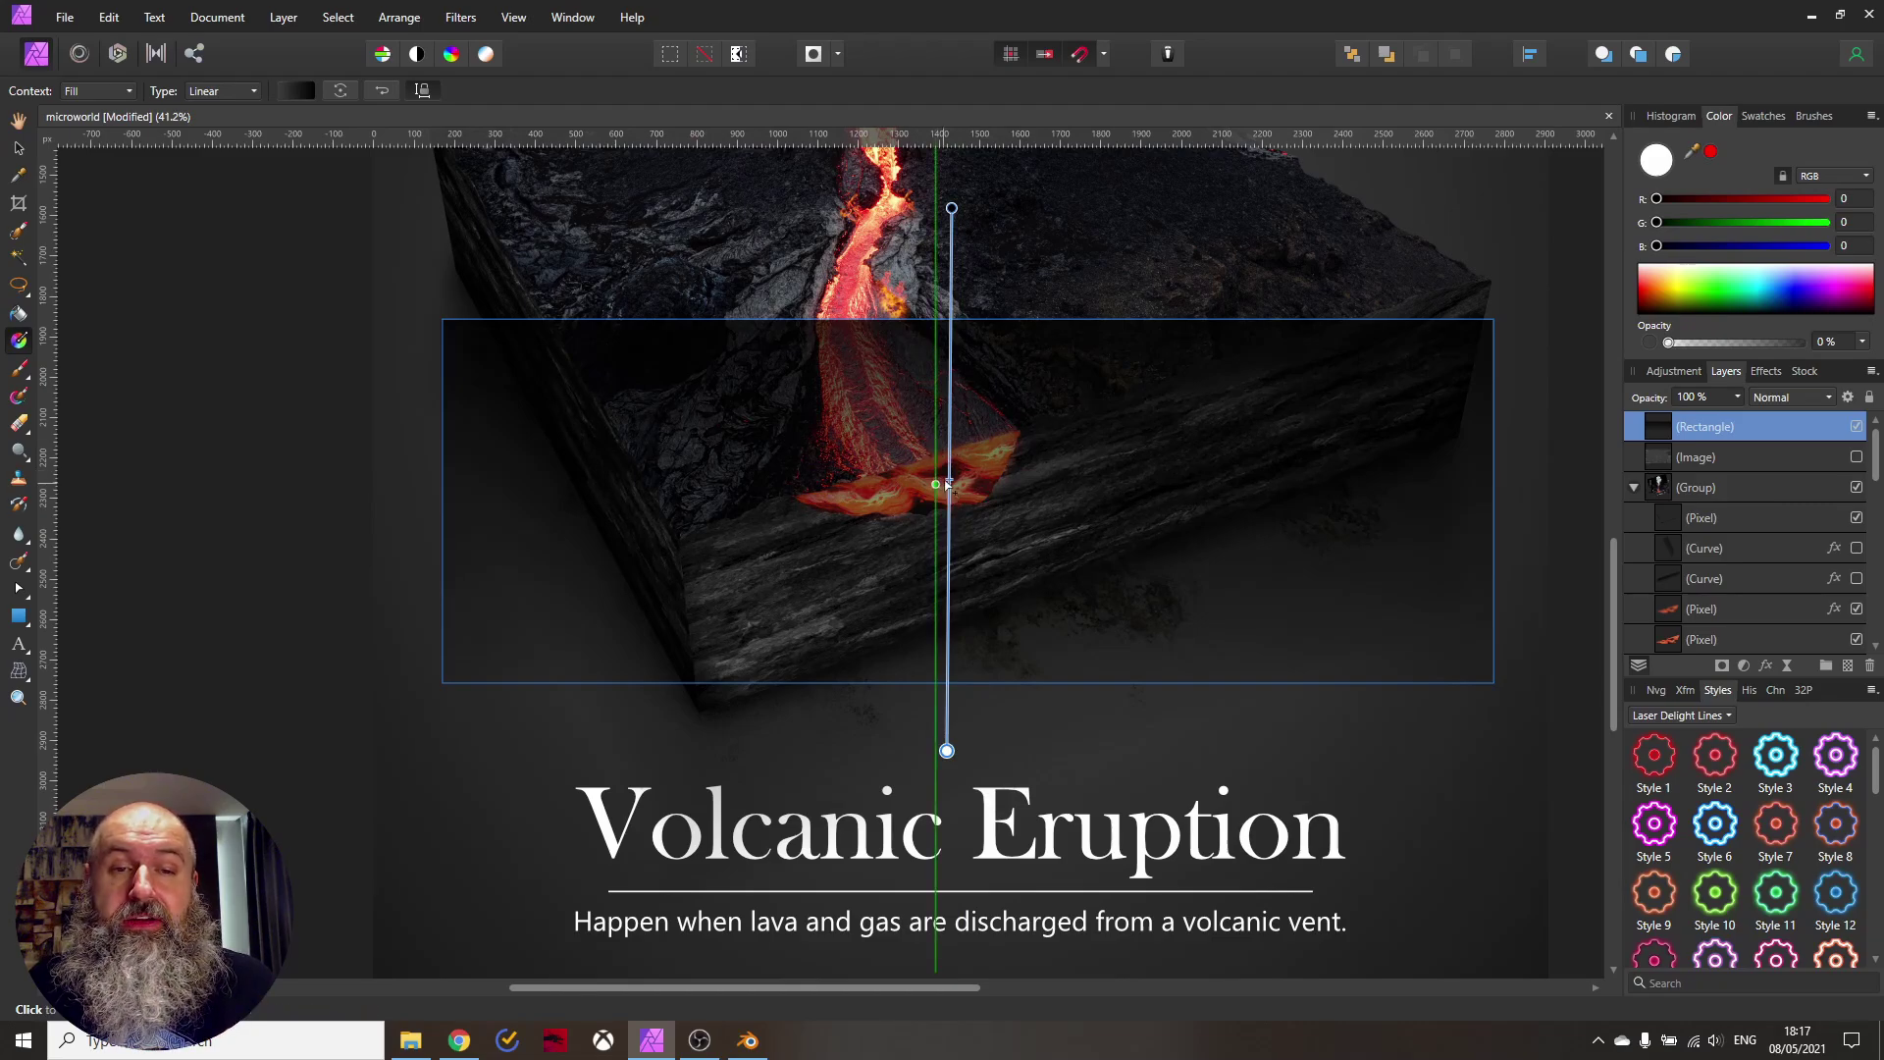
left_click_drag(948, 751, 960, 751)
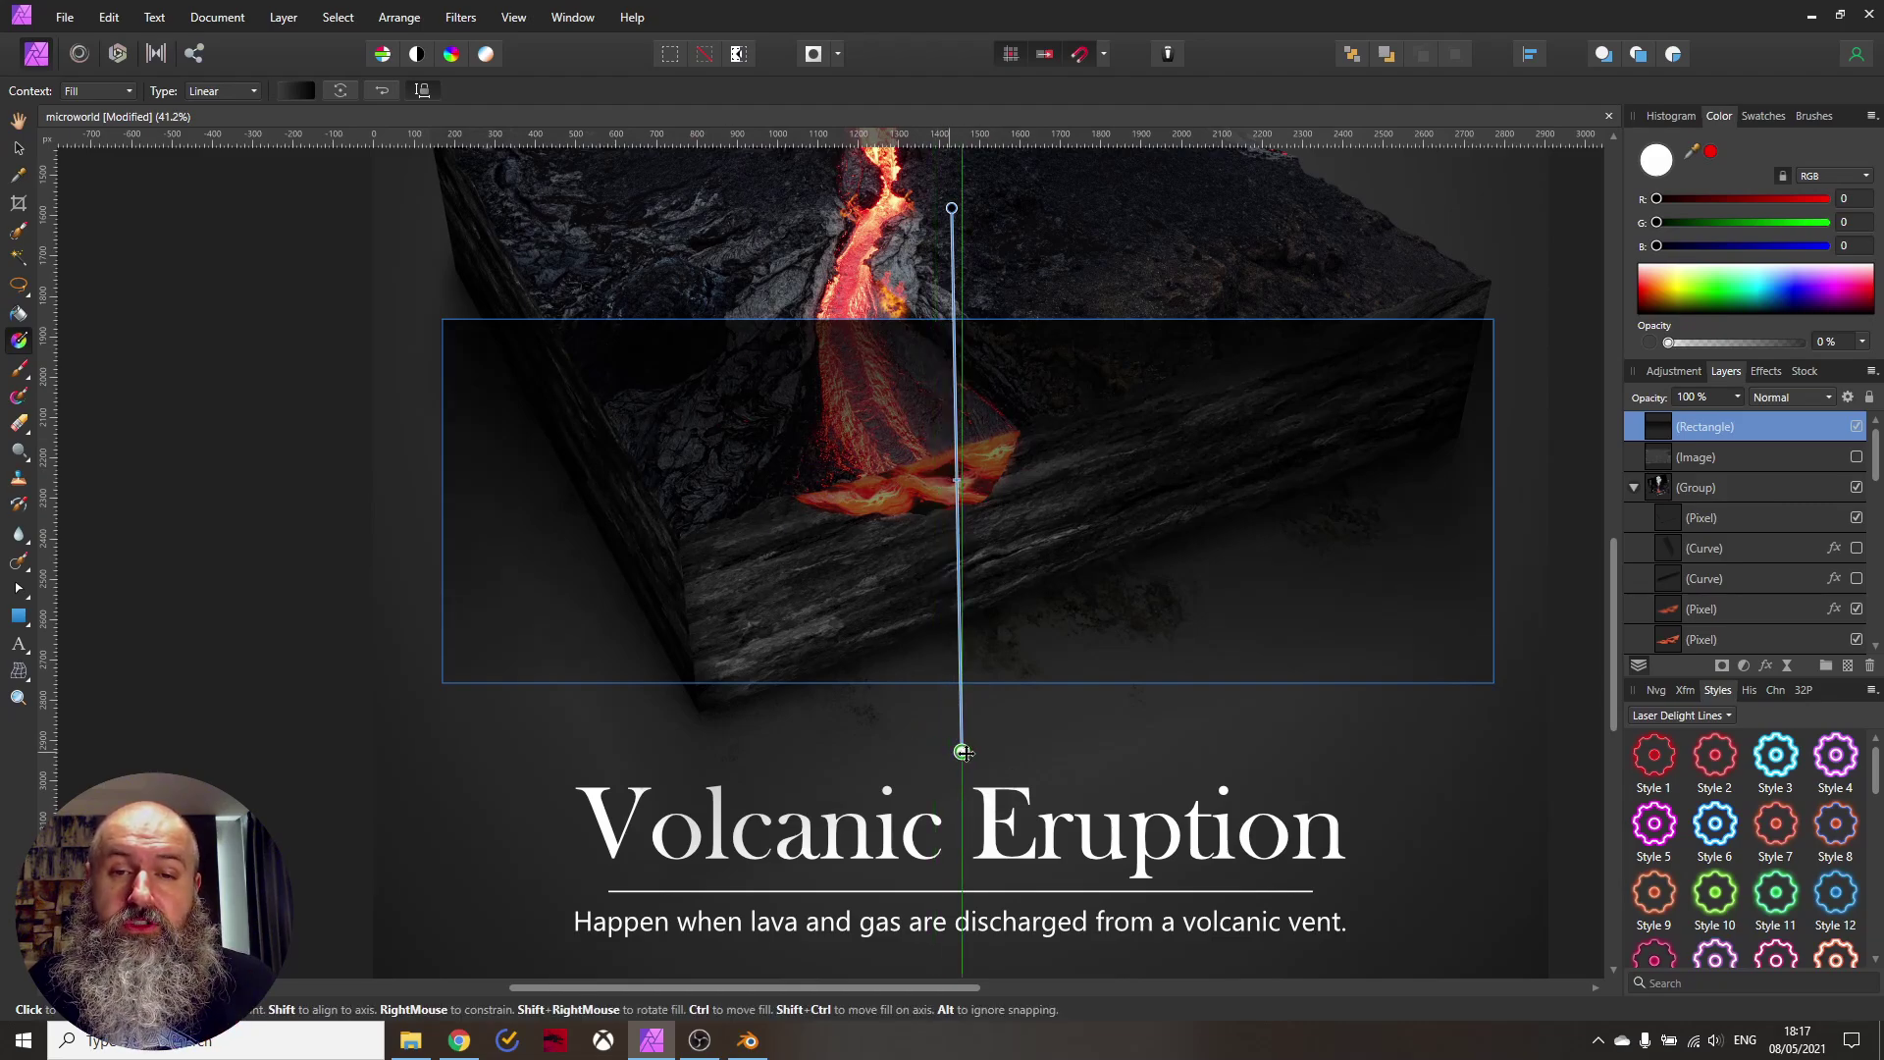
Convert the rectangle to curves and drag its four corners into a slanted shape under the cube's front edge
right_click(835, 458)
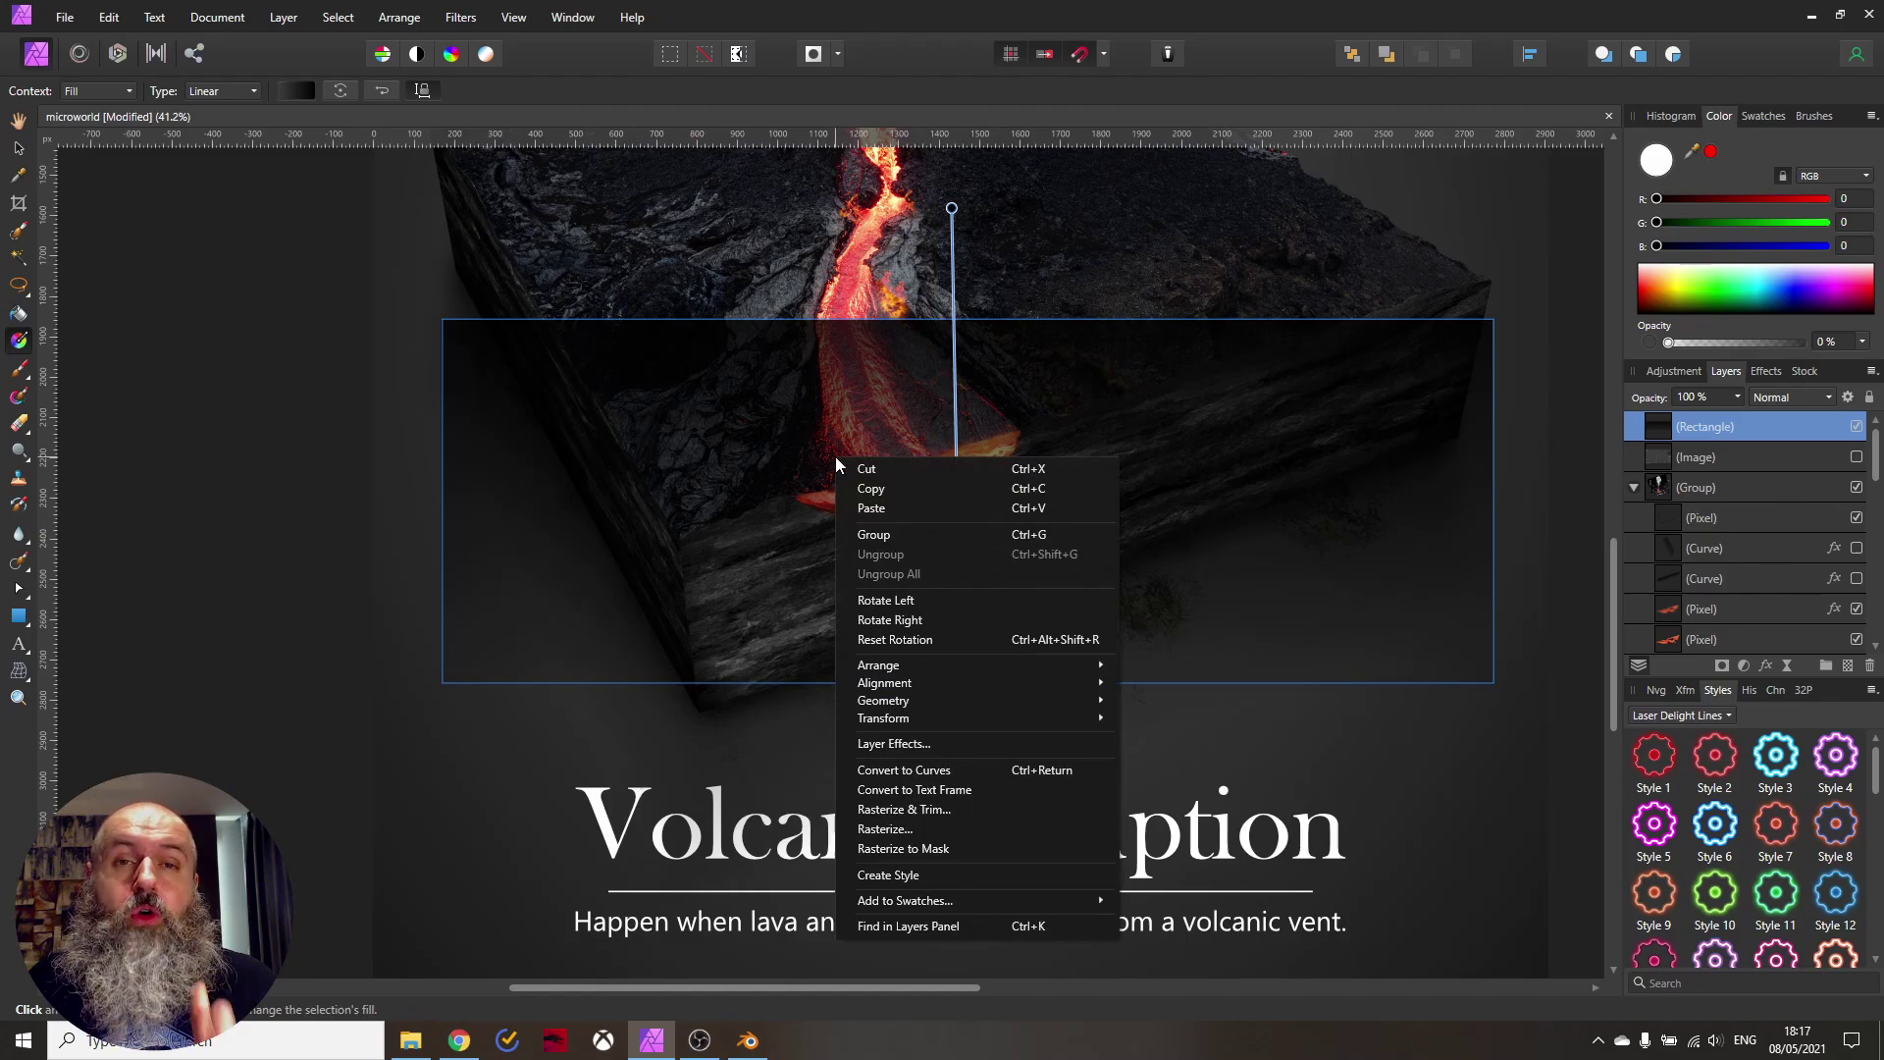
left_click(922, 769)
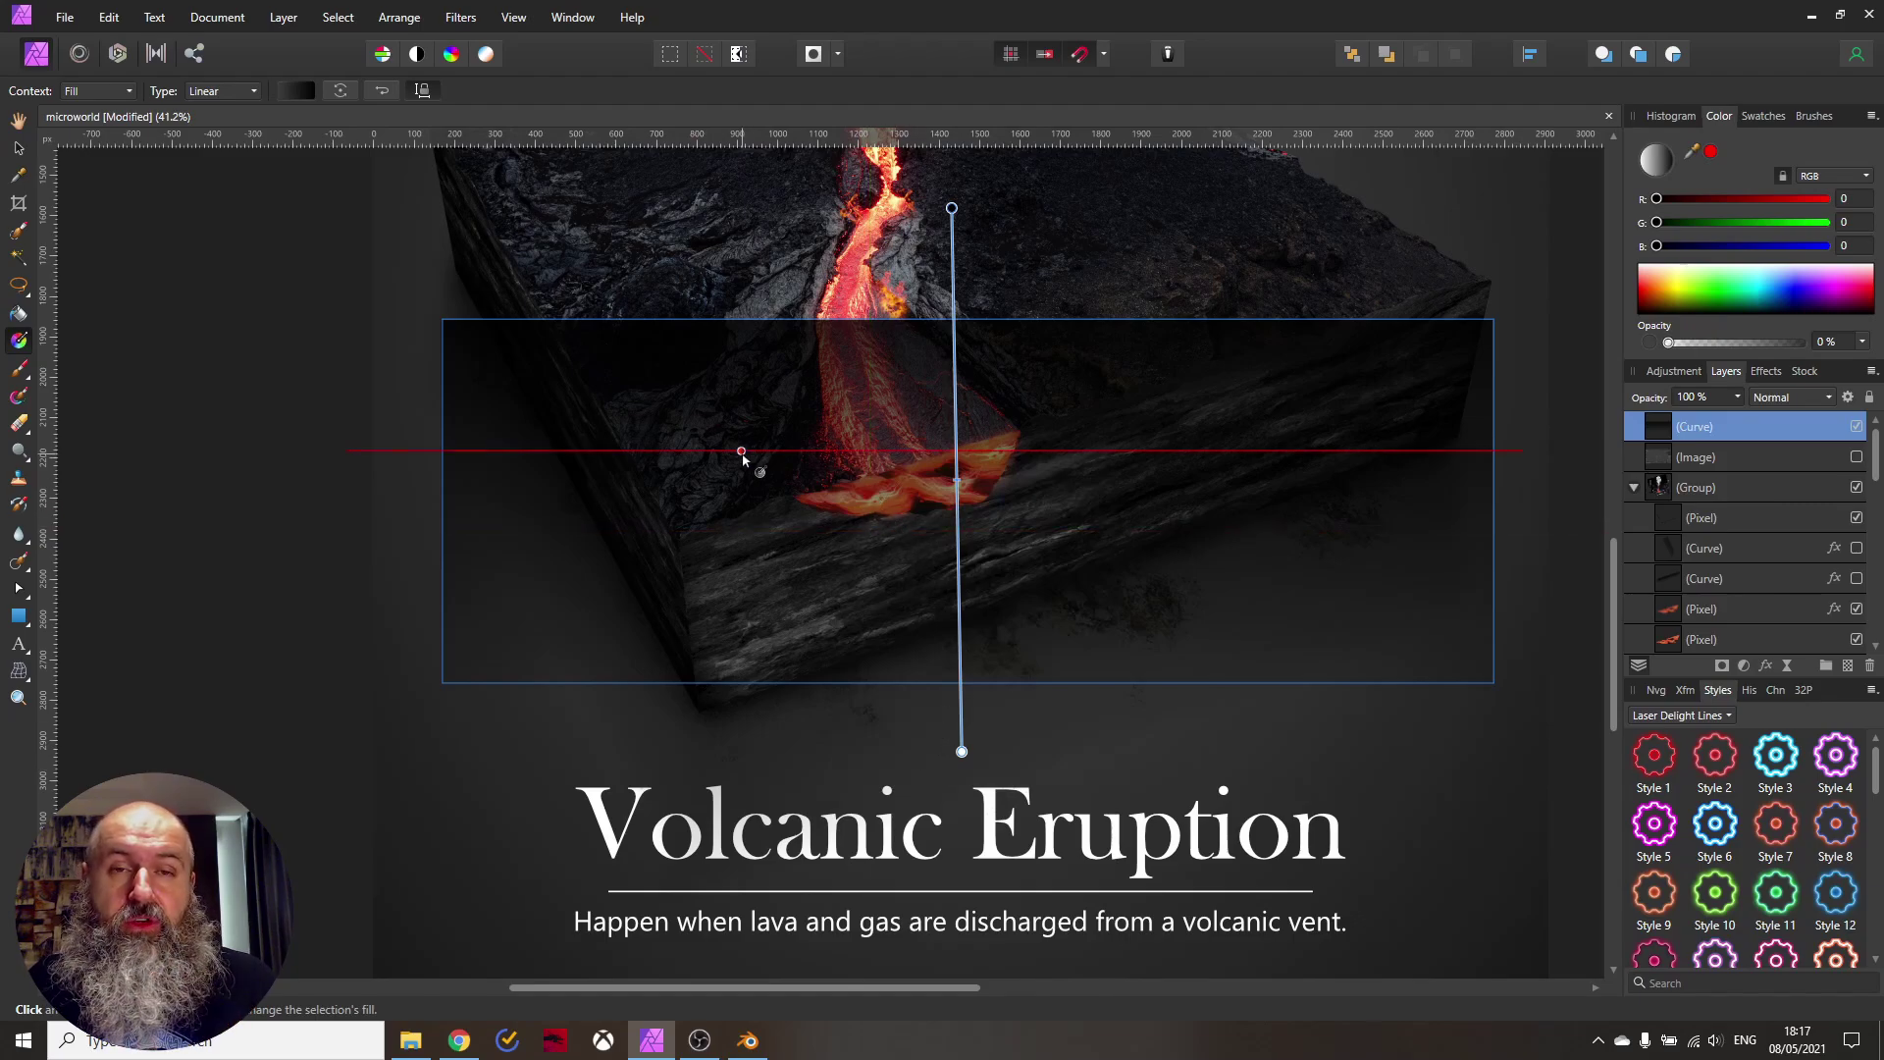
left_click(21, 592)
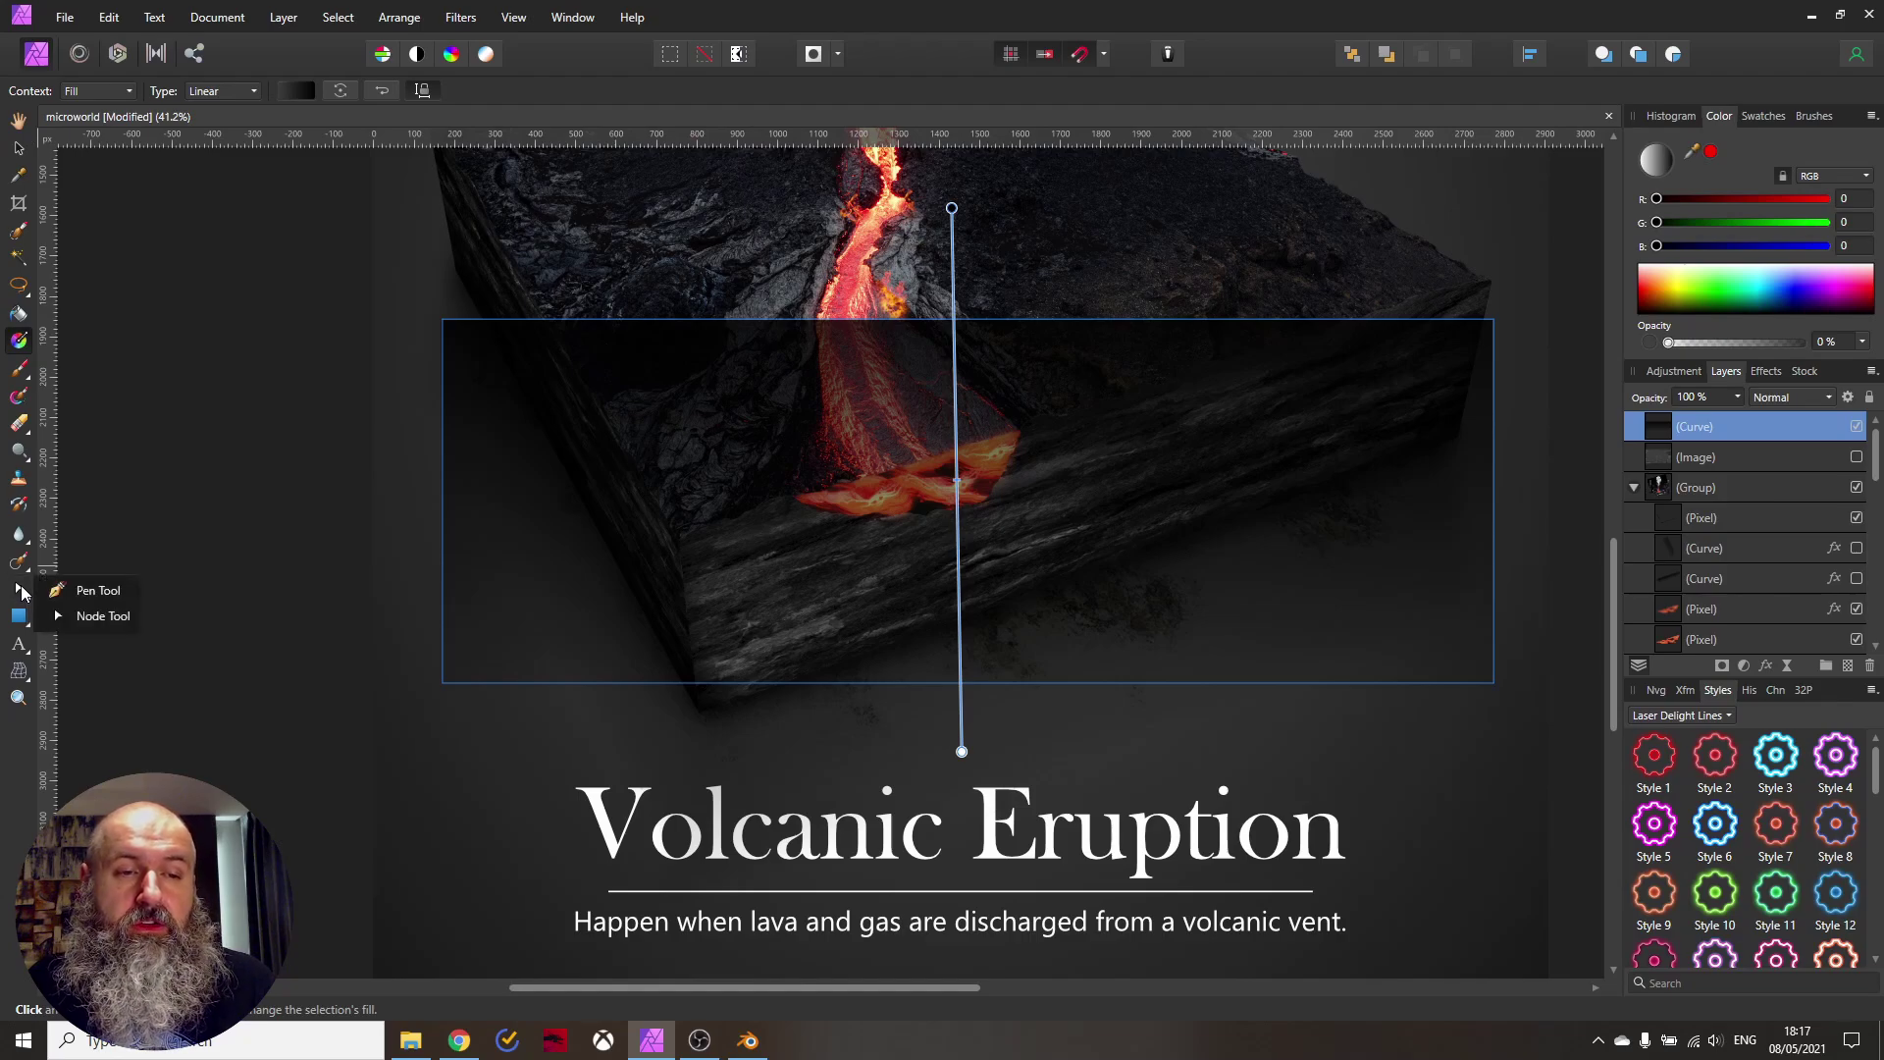
left_click(99, 615)
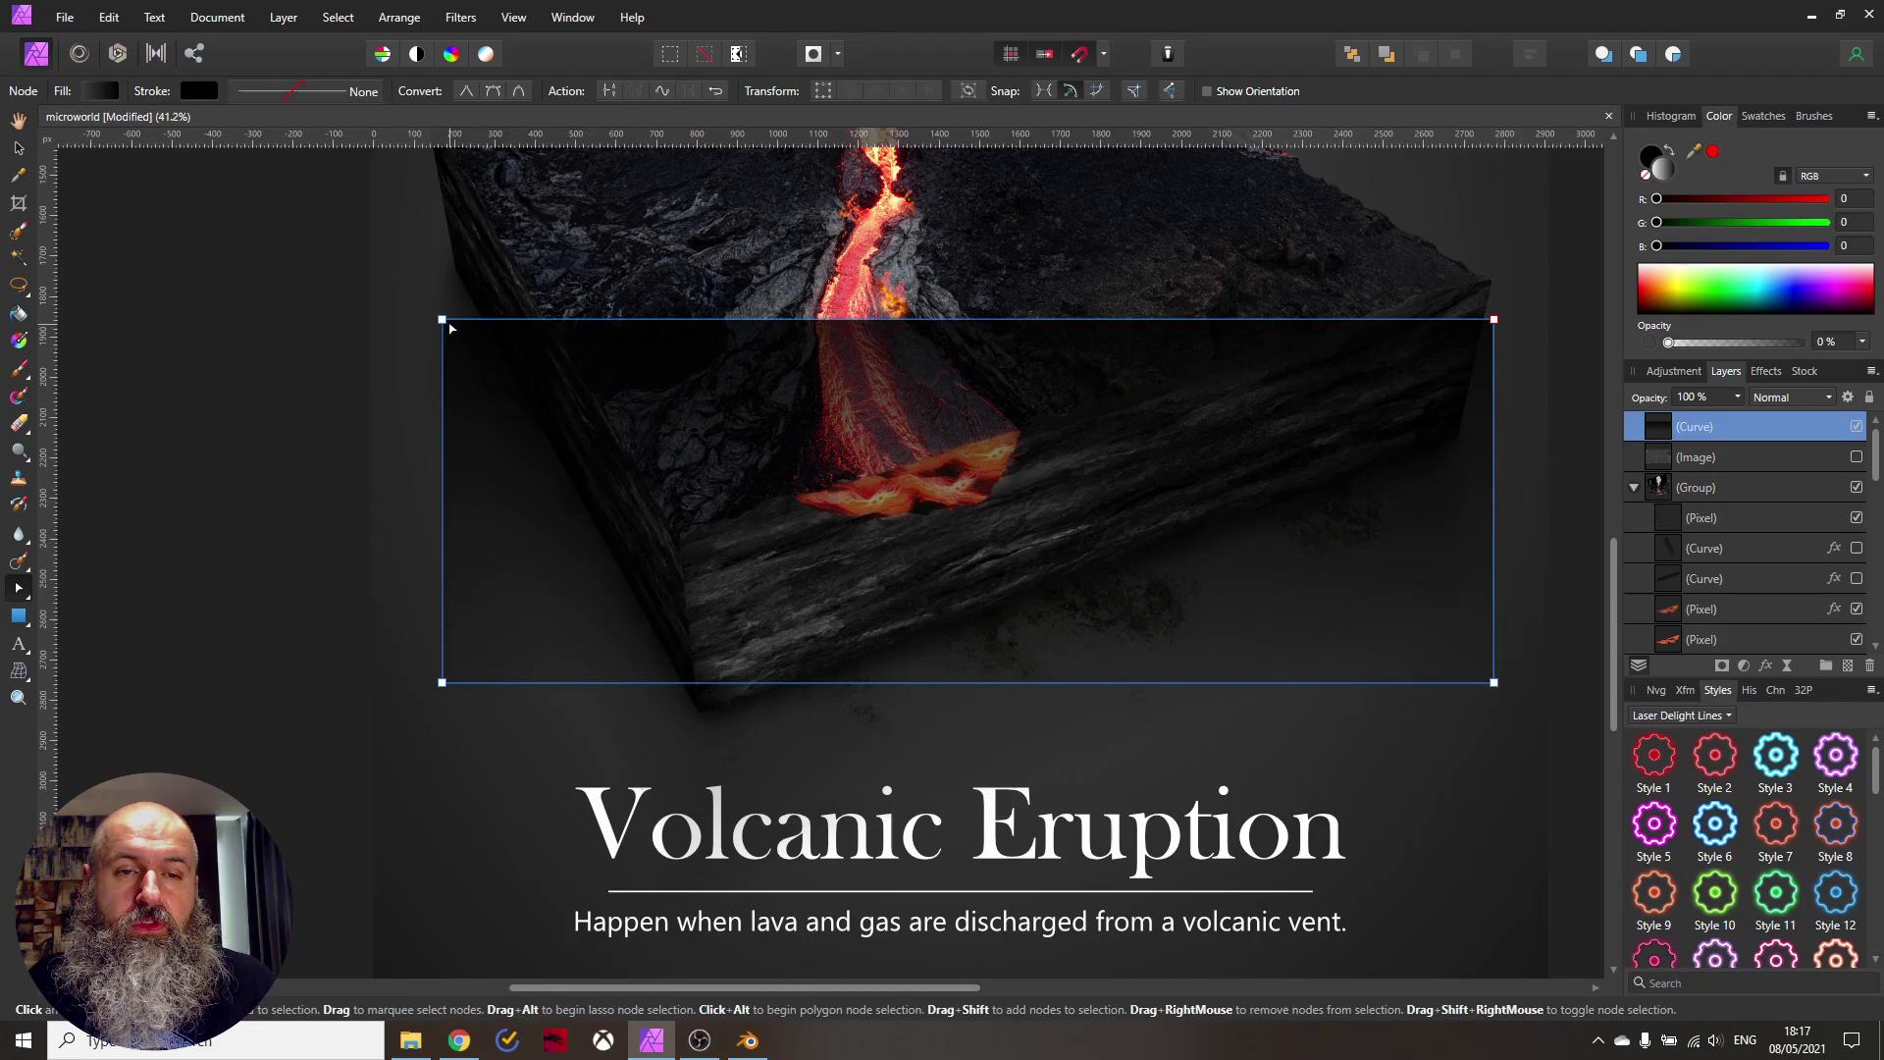
left_click_drag(451, 328, 720, 504)
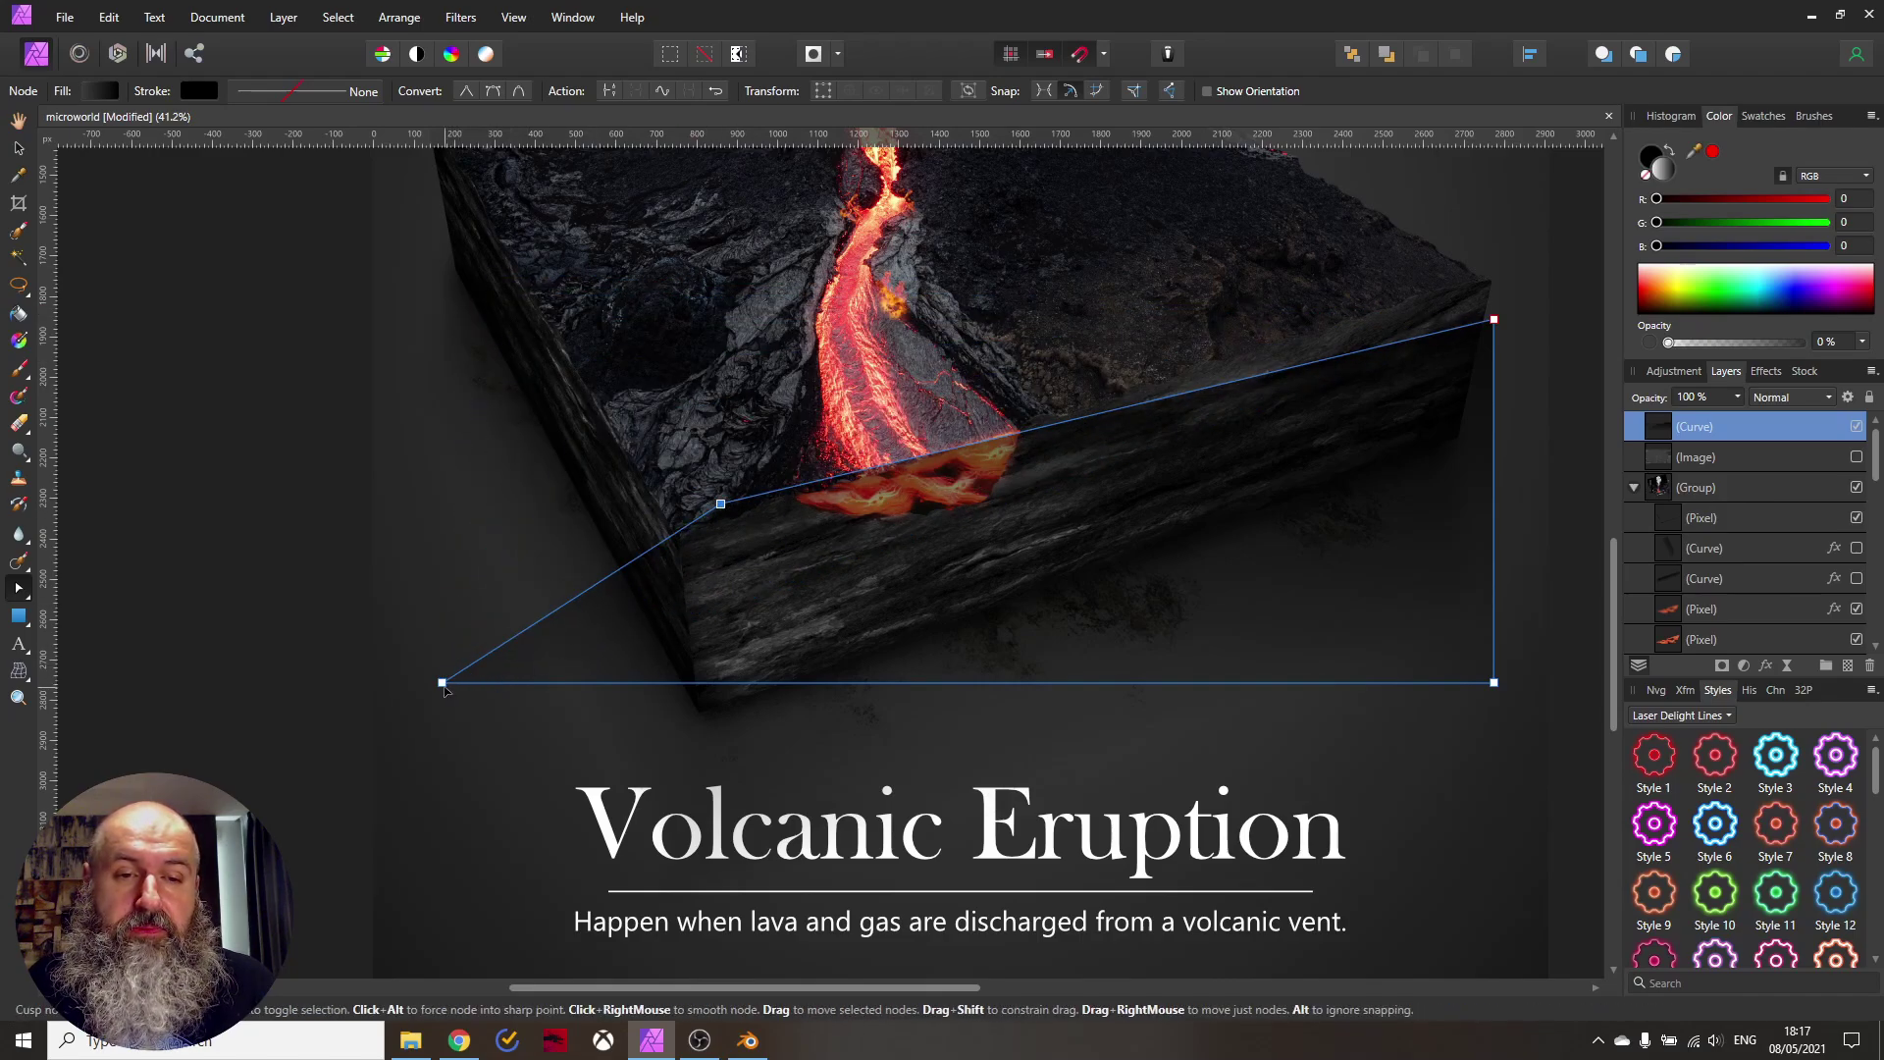
left_click_drag(443, 684, 677, 846)
left_click_drag(721, 503, 701, 715)
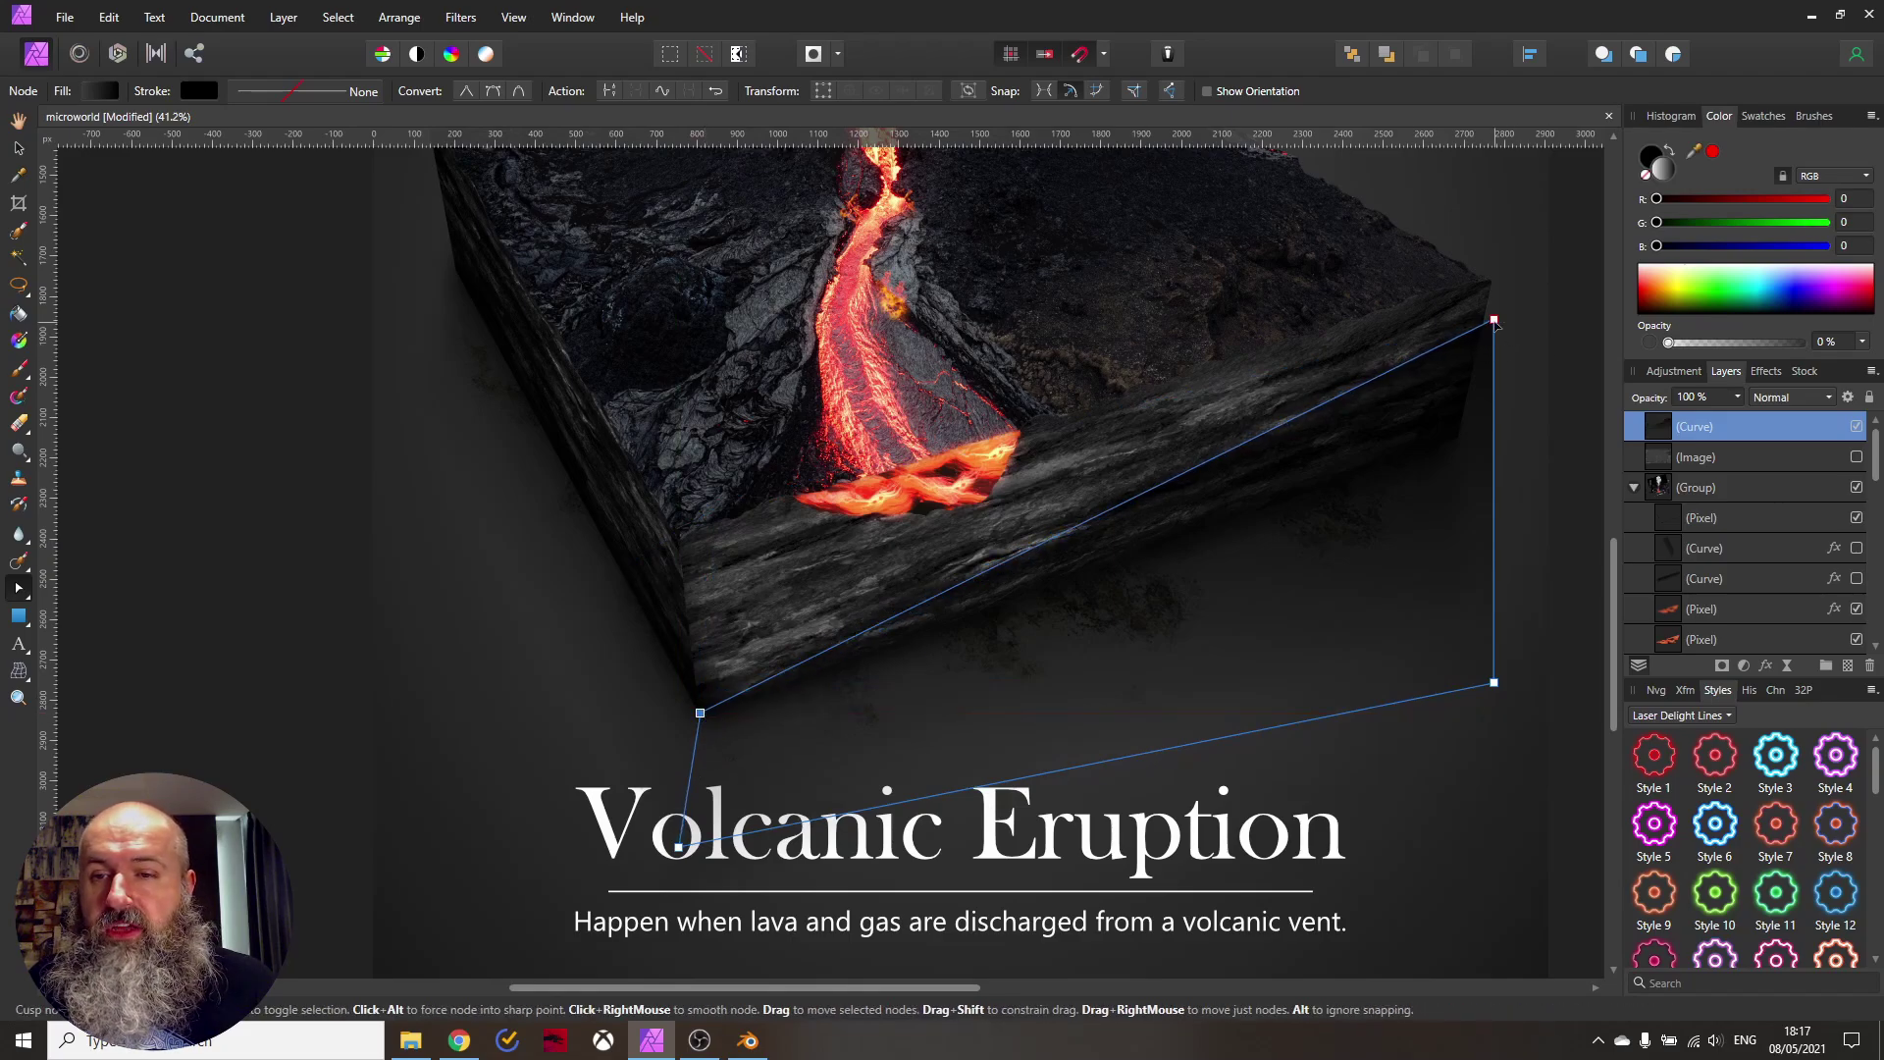
left_click_drag(1494, 320, 1459, 435)
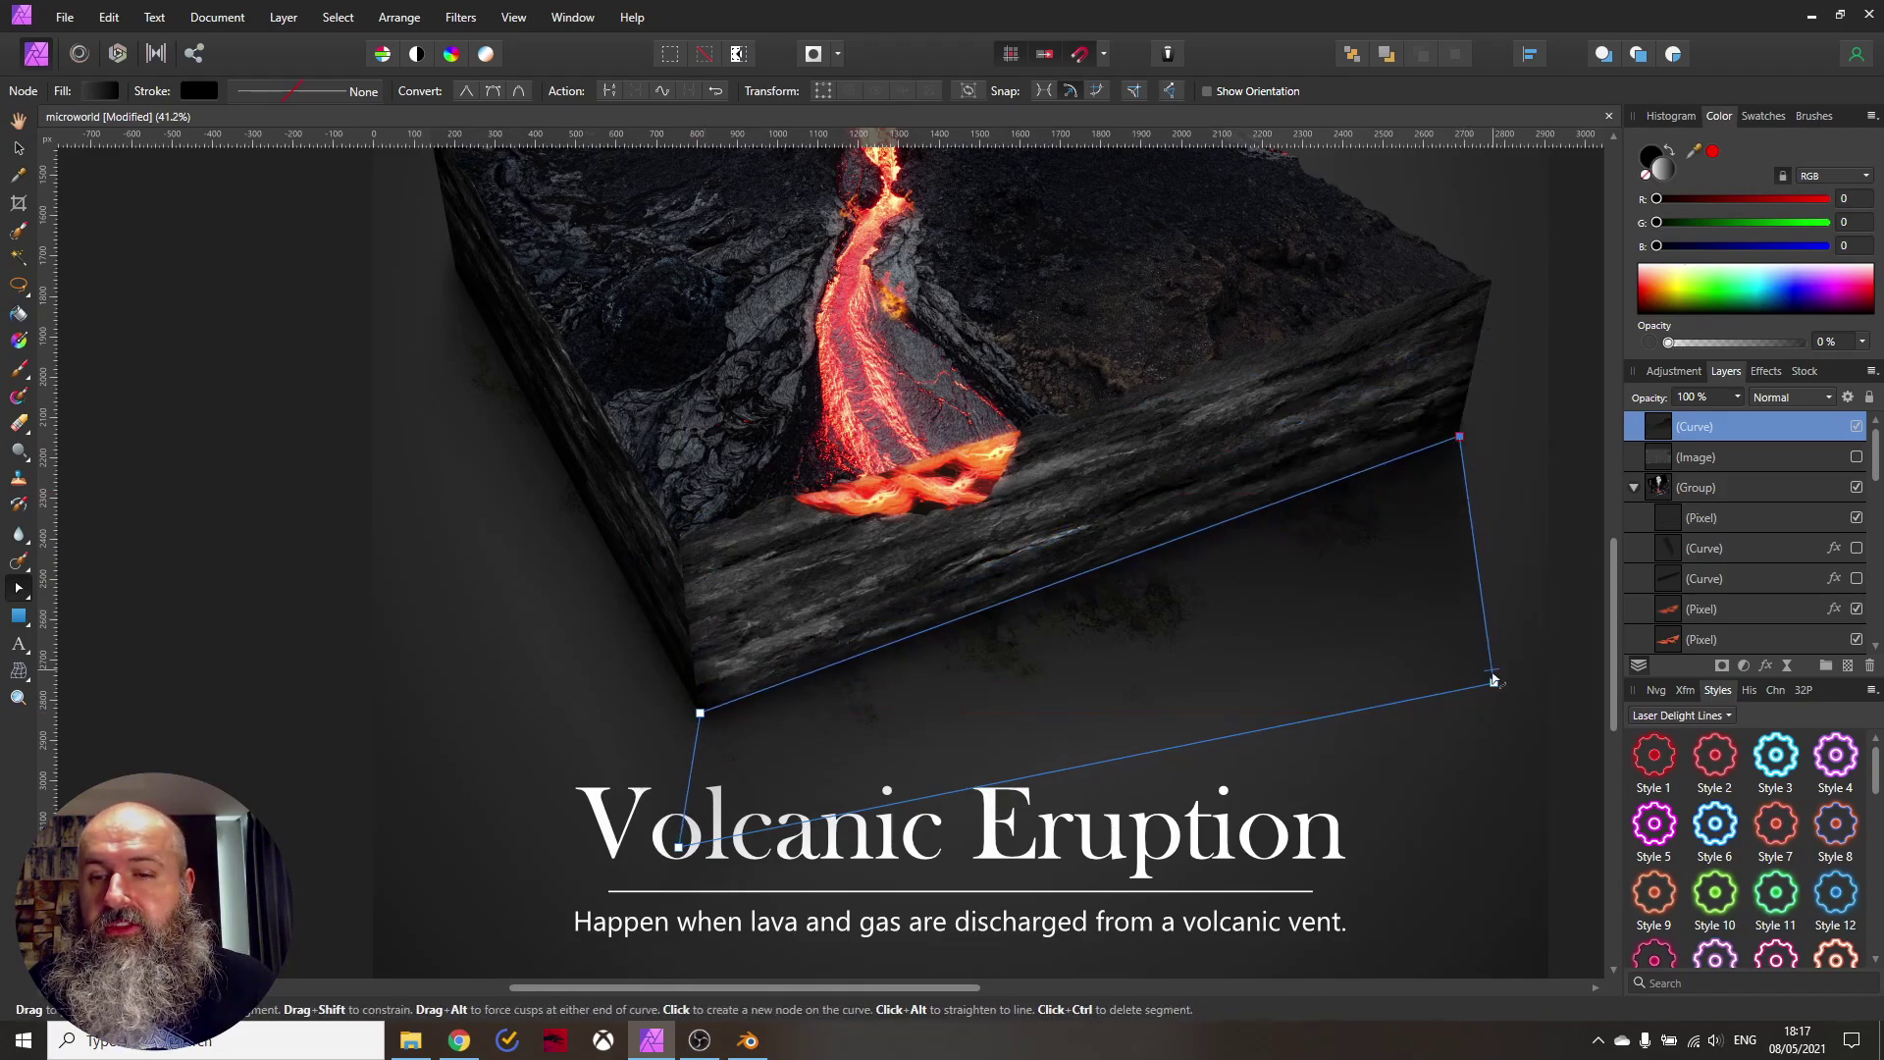
left_click_drag(1494, 679, 1448, 592)
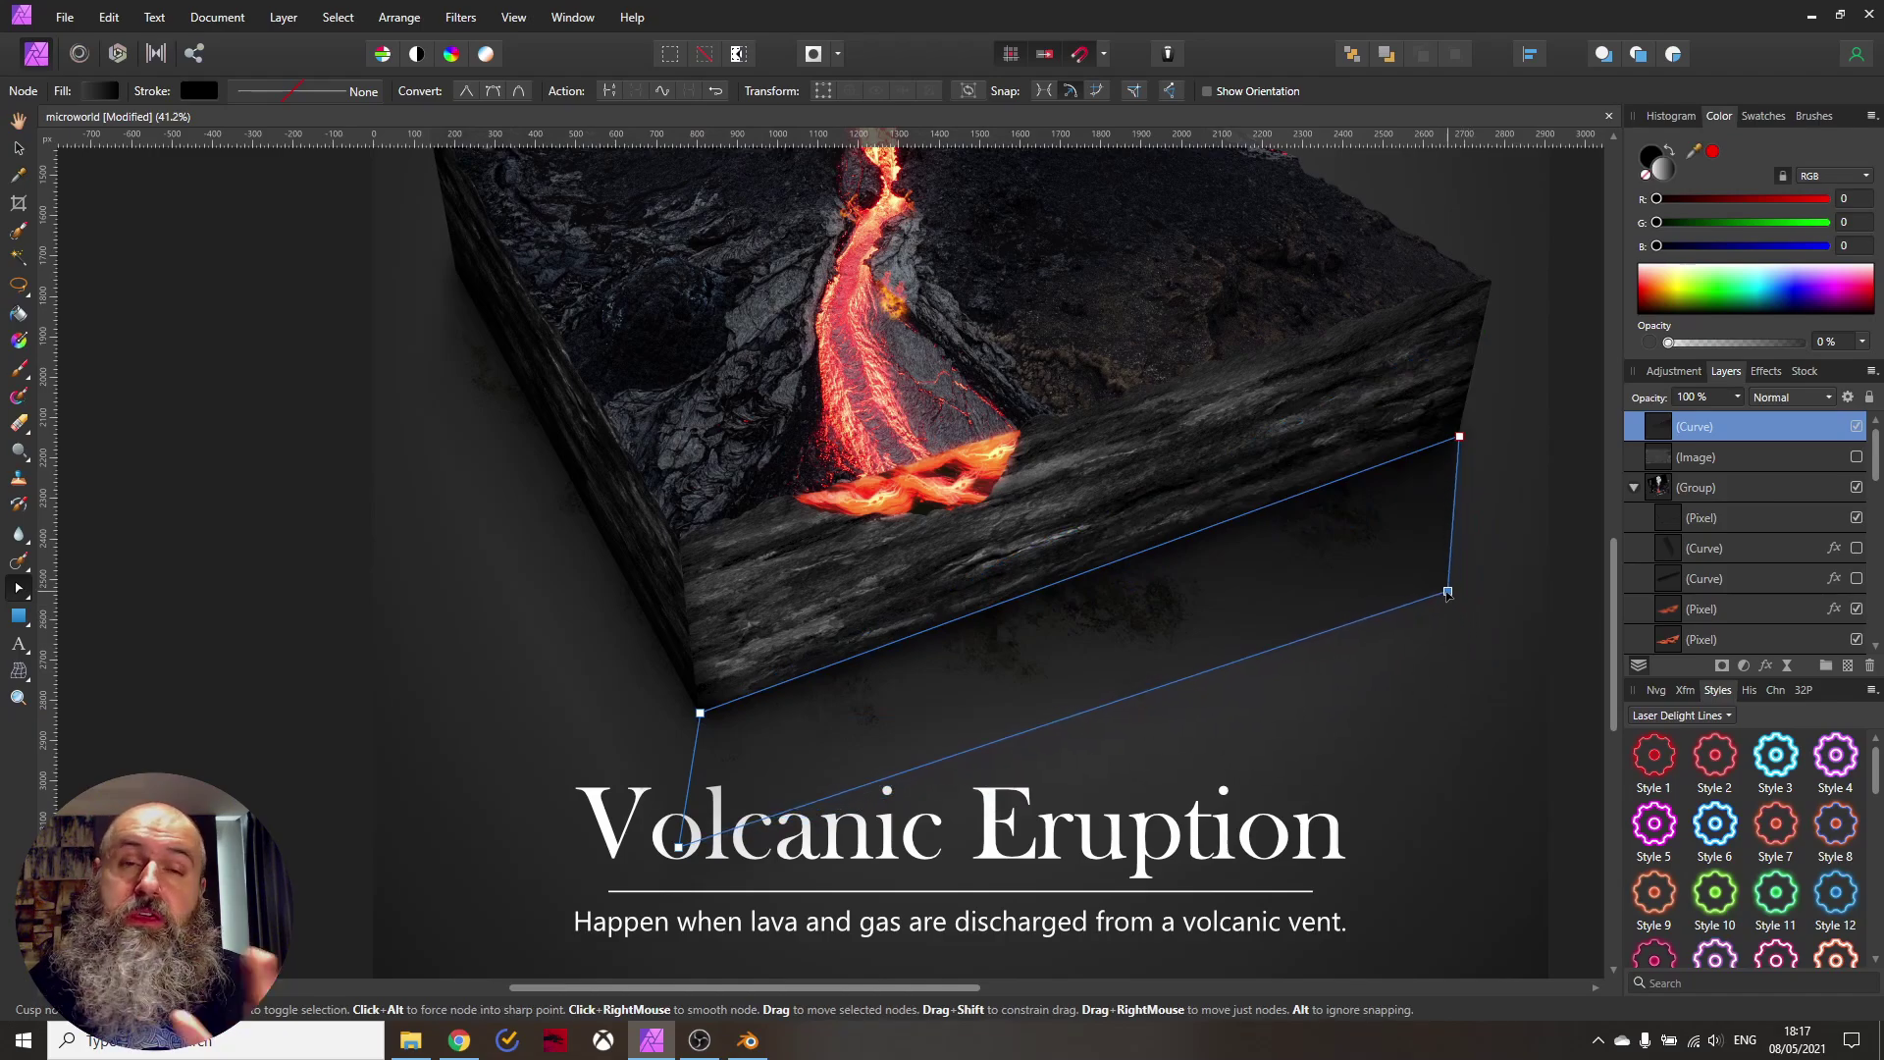
left_click_drag(1447, 593, 1452, 592)
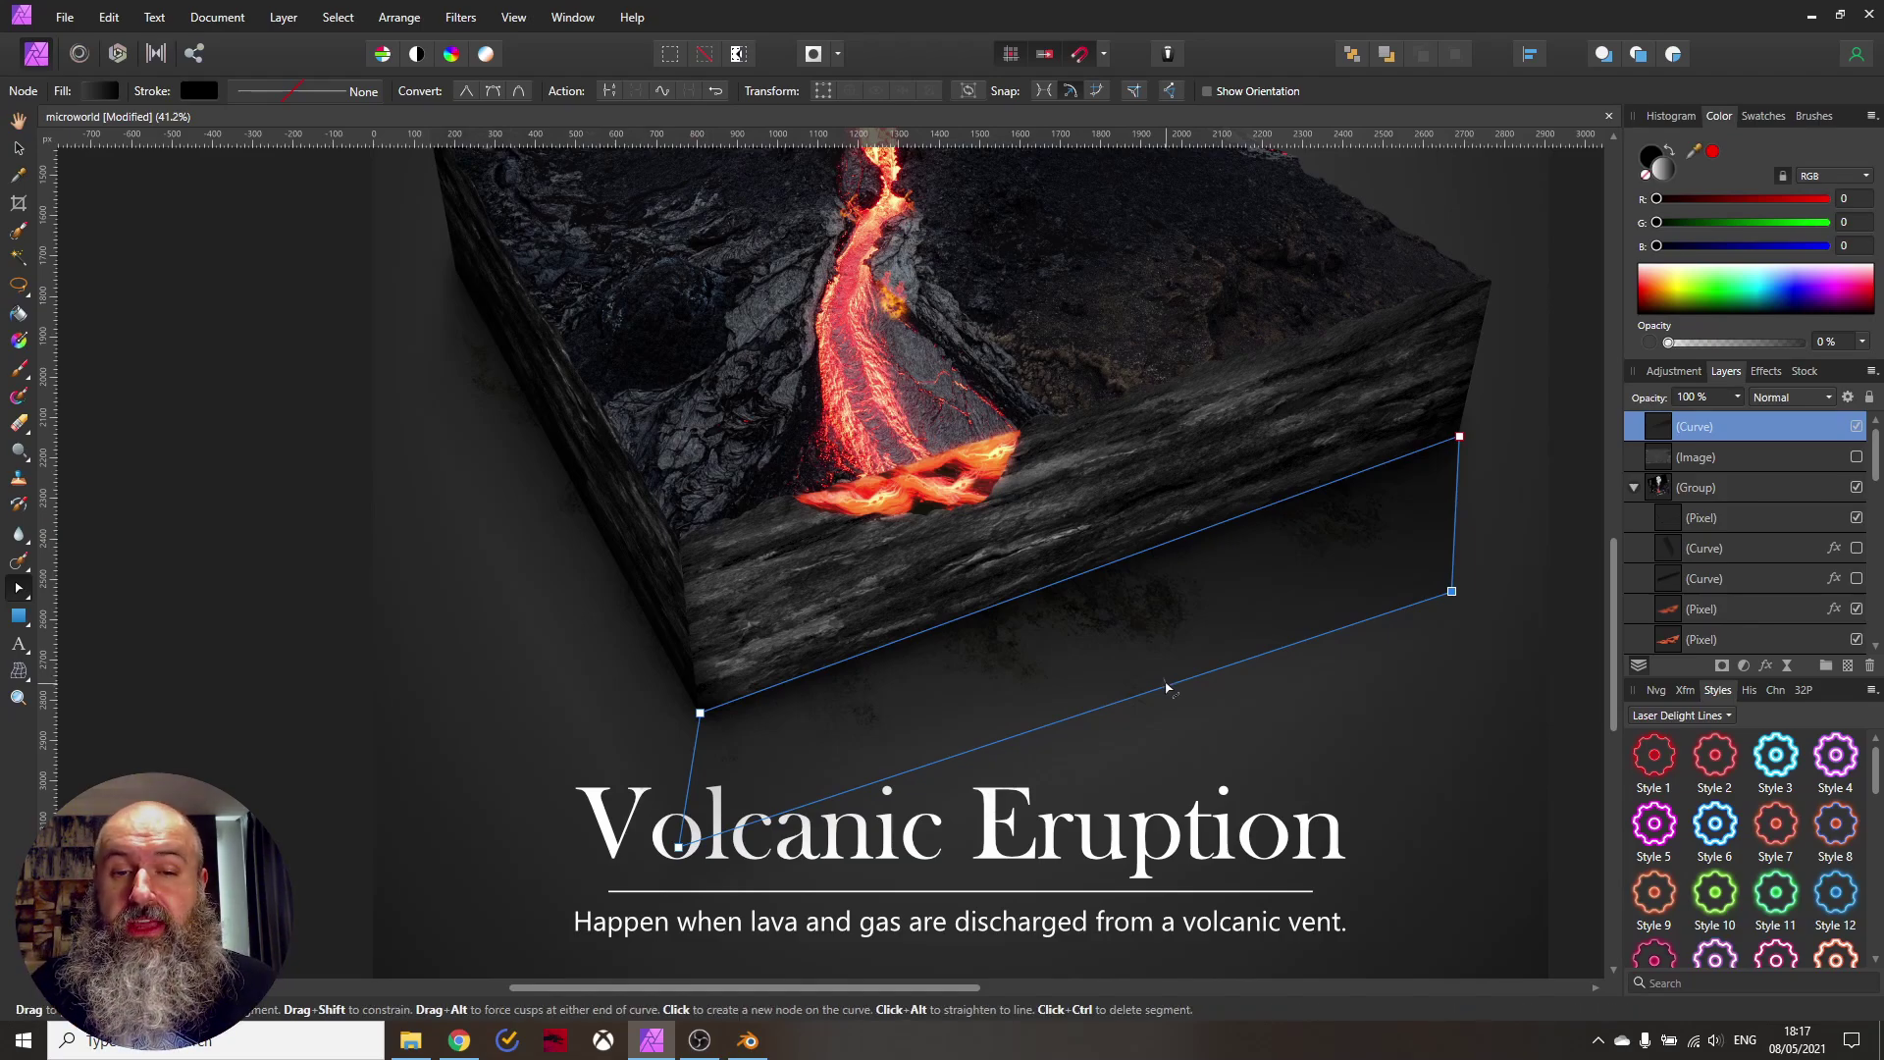
Move the gradient's black end over the lava and shift its transparent end lower right
left_click(19, 344)
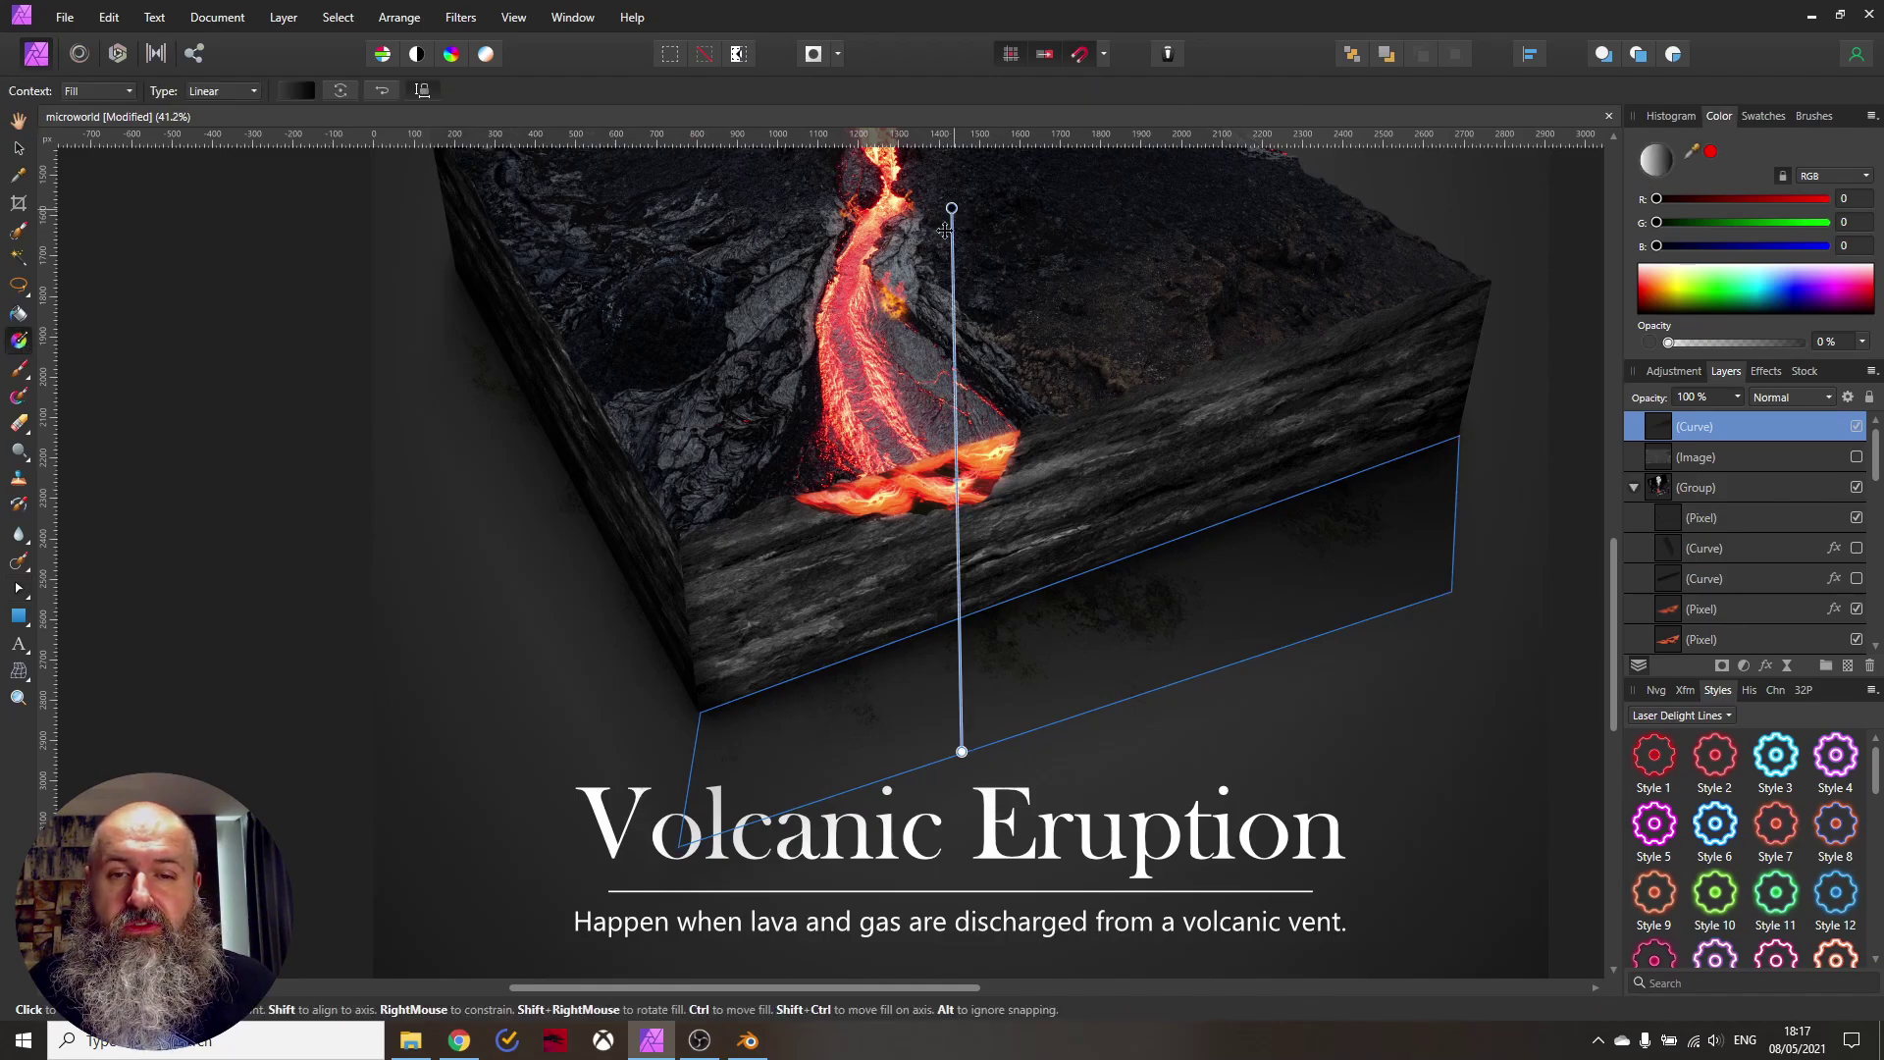
left_click_drag(950, 210, 892, 436)
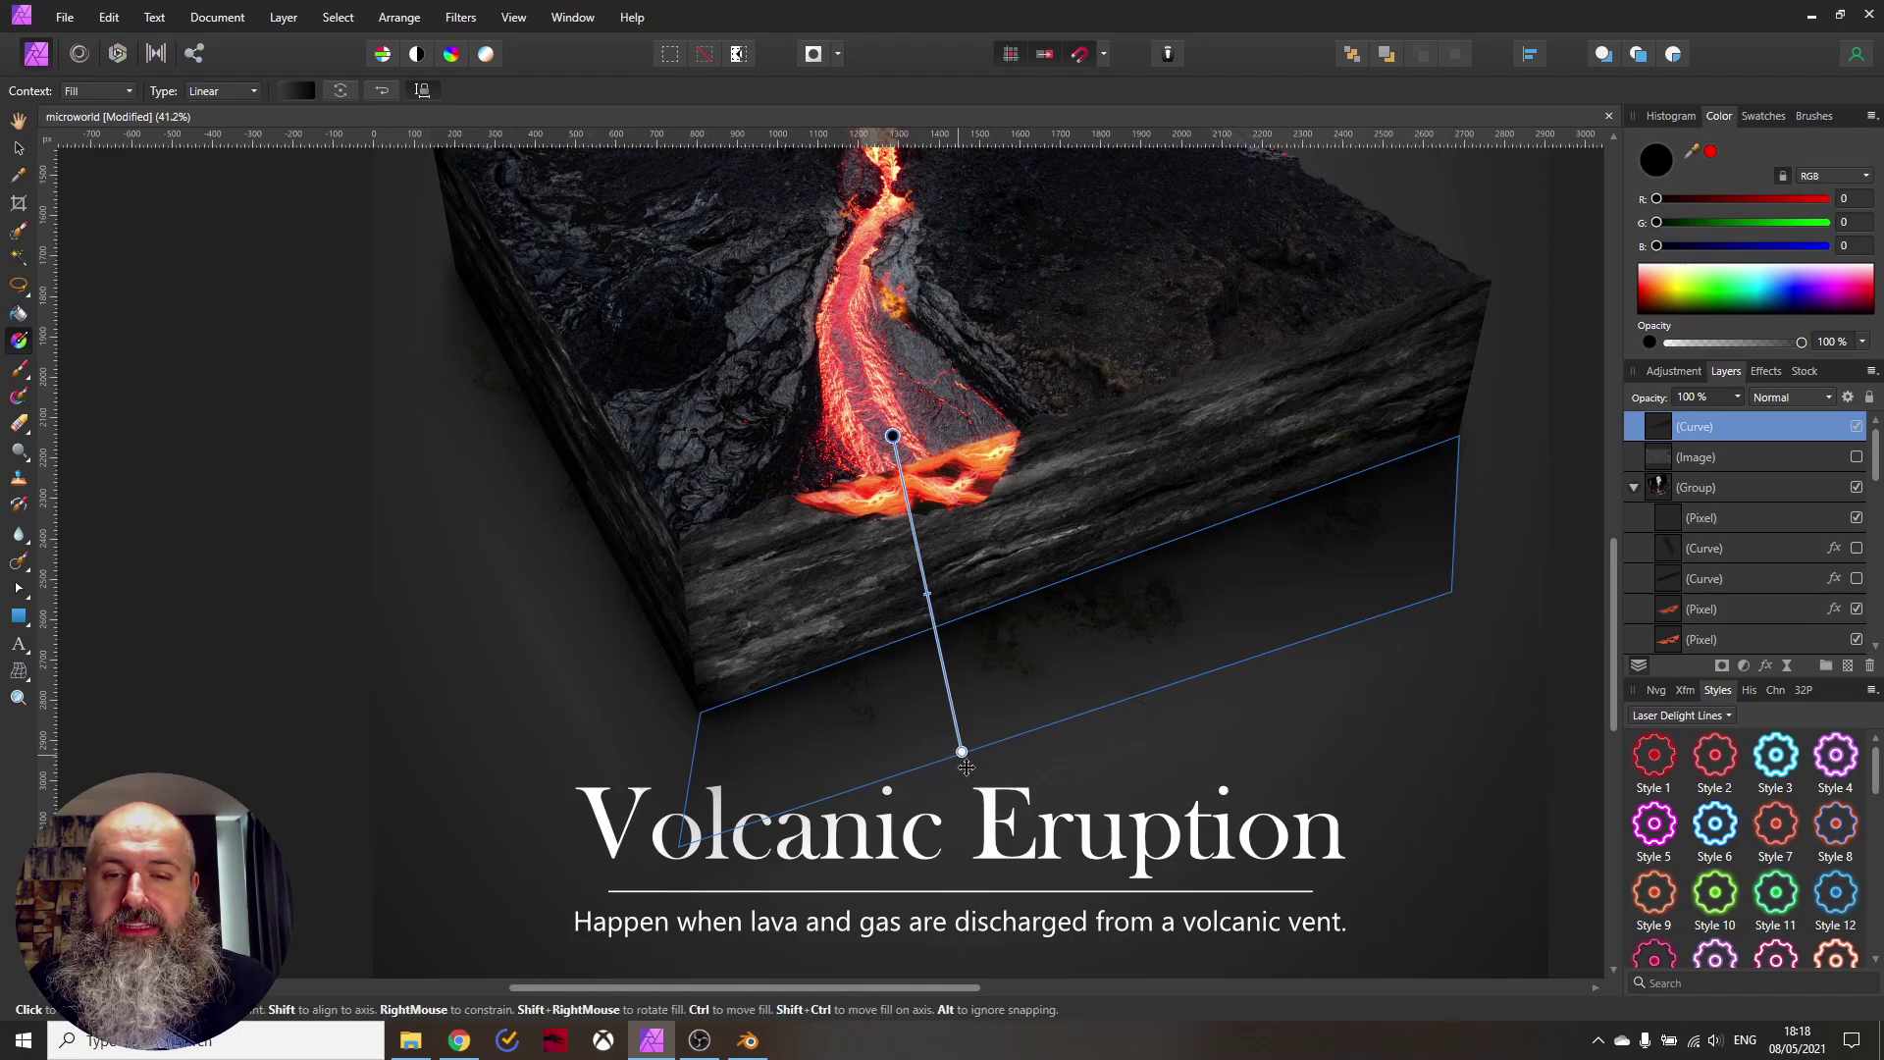
left_click_drag(967, 767, 1010, 743)
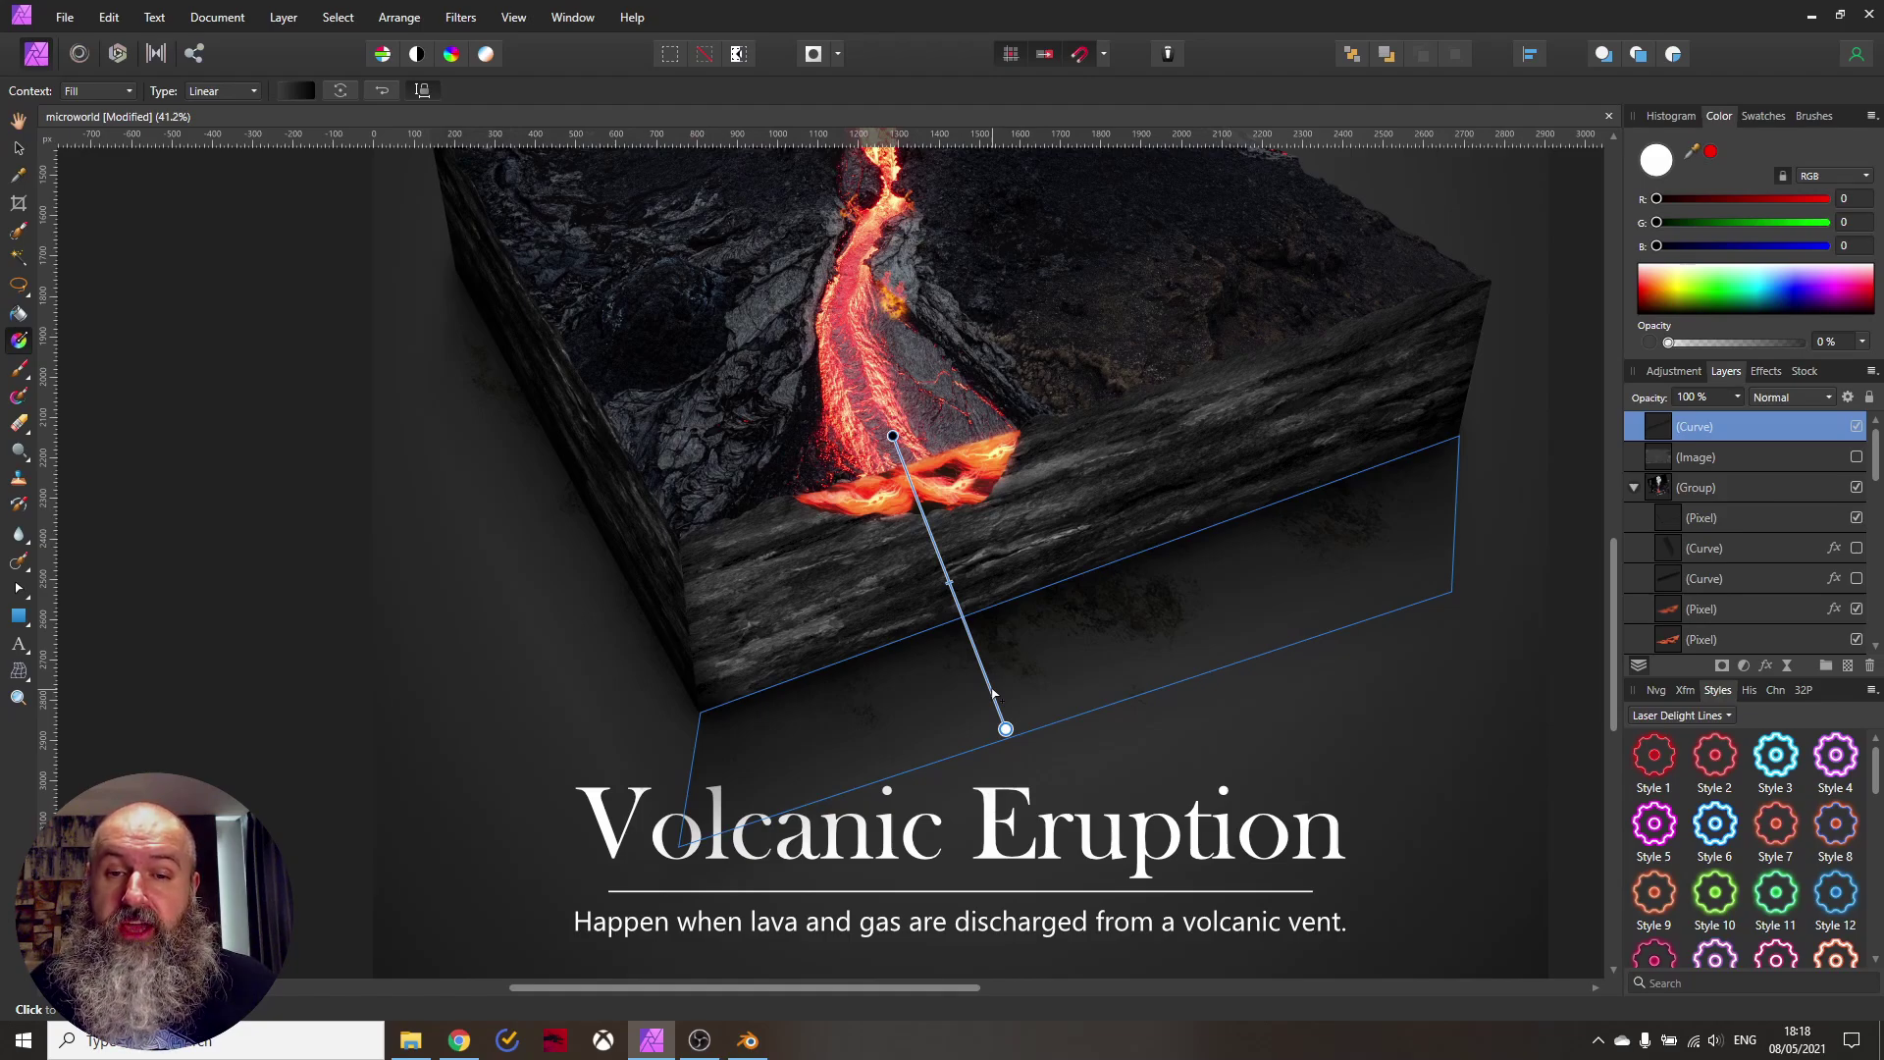
Give the shadow curve an 18.2 px Gaussian Blur, then hide the curve layer
left_click(18, 147)
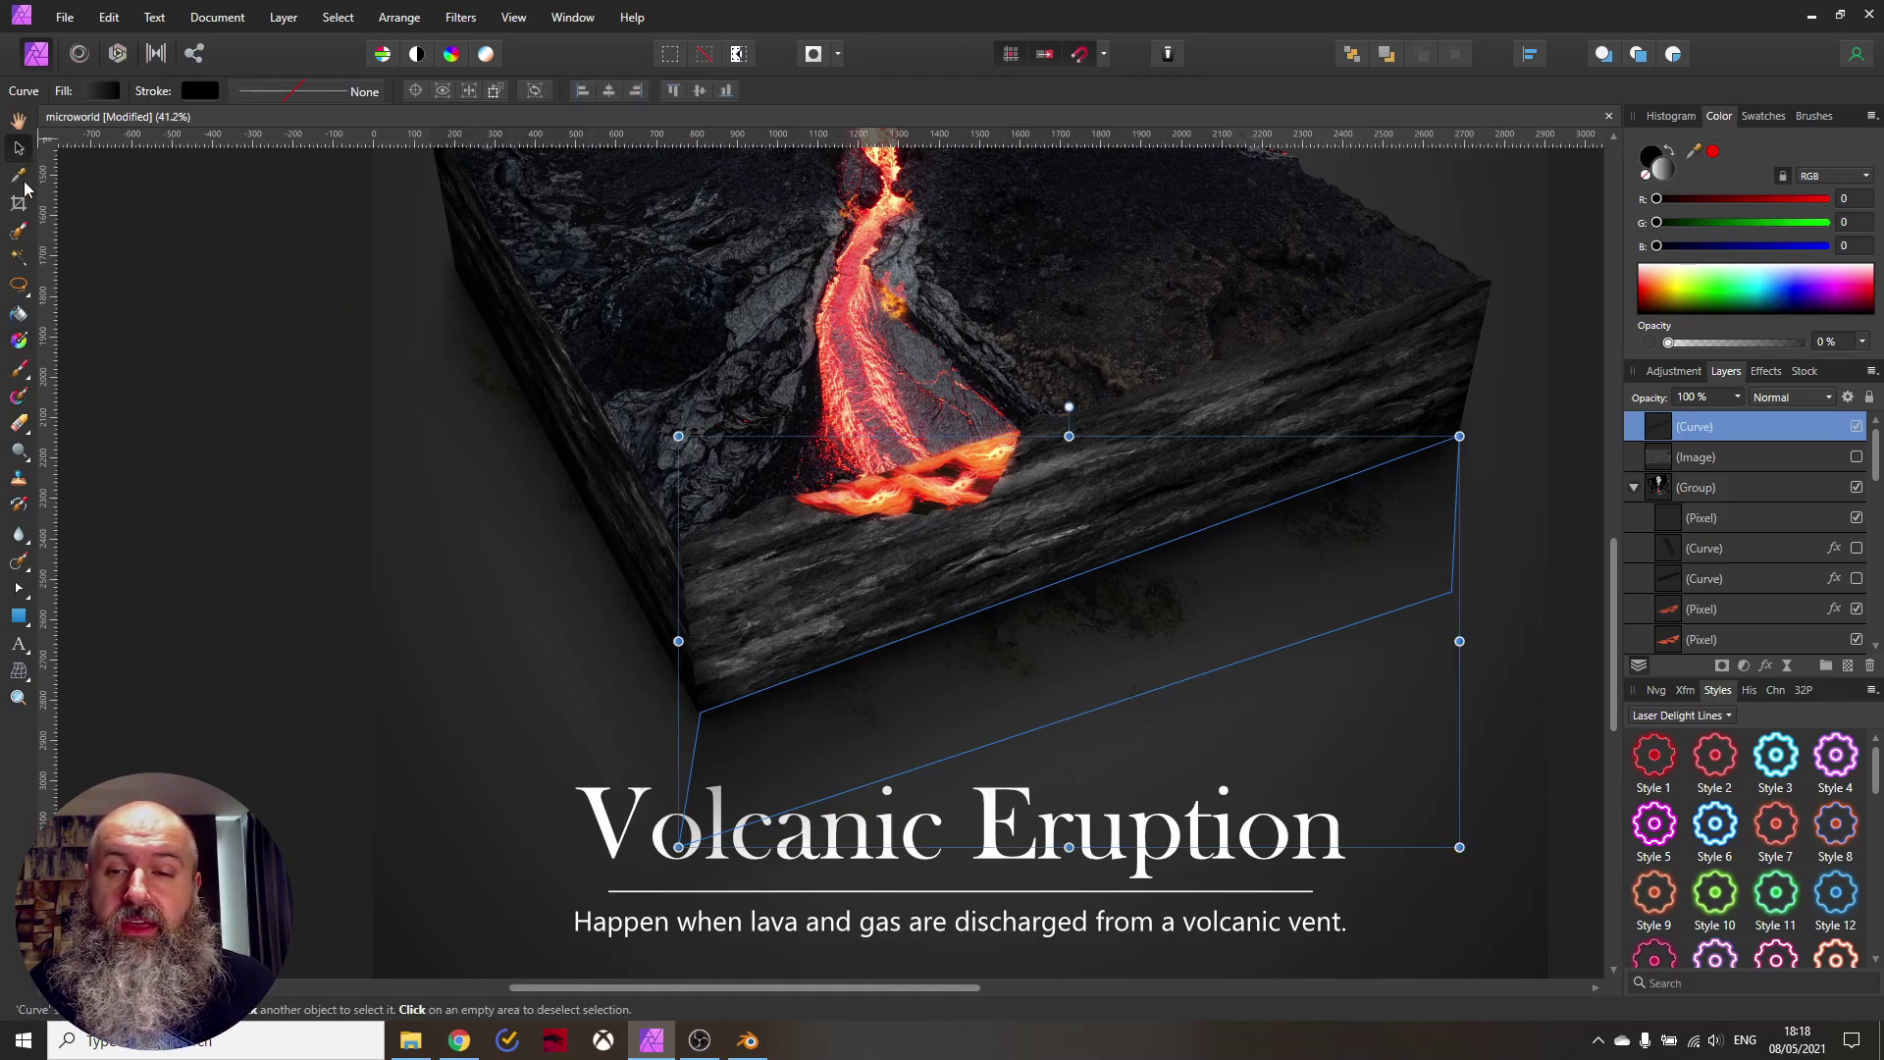
left_click(1757, 381)
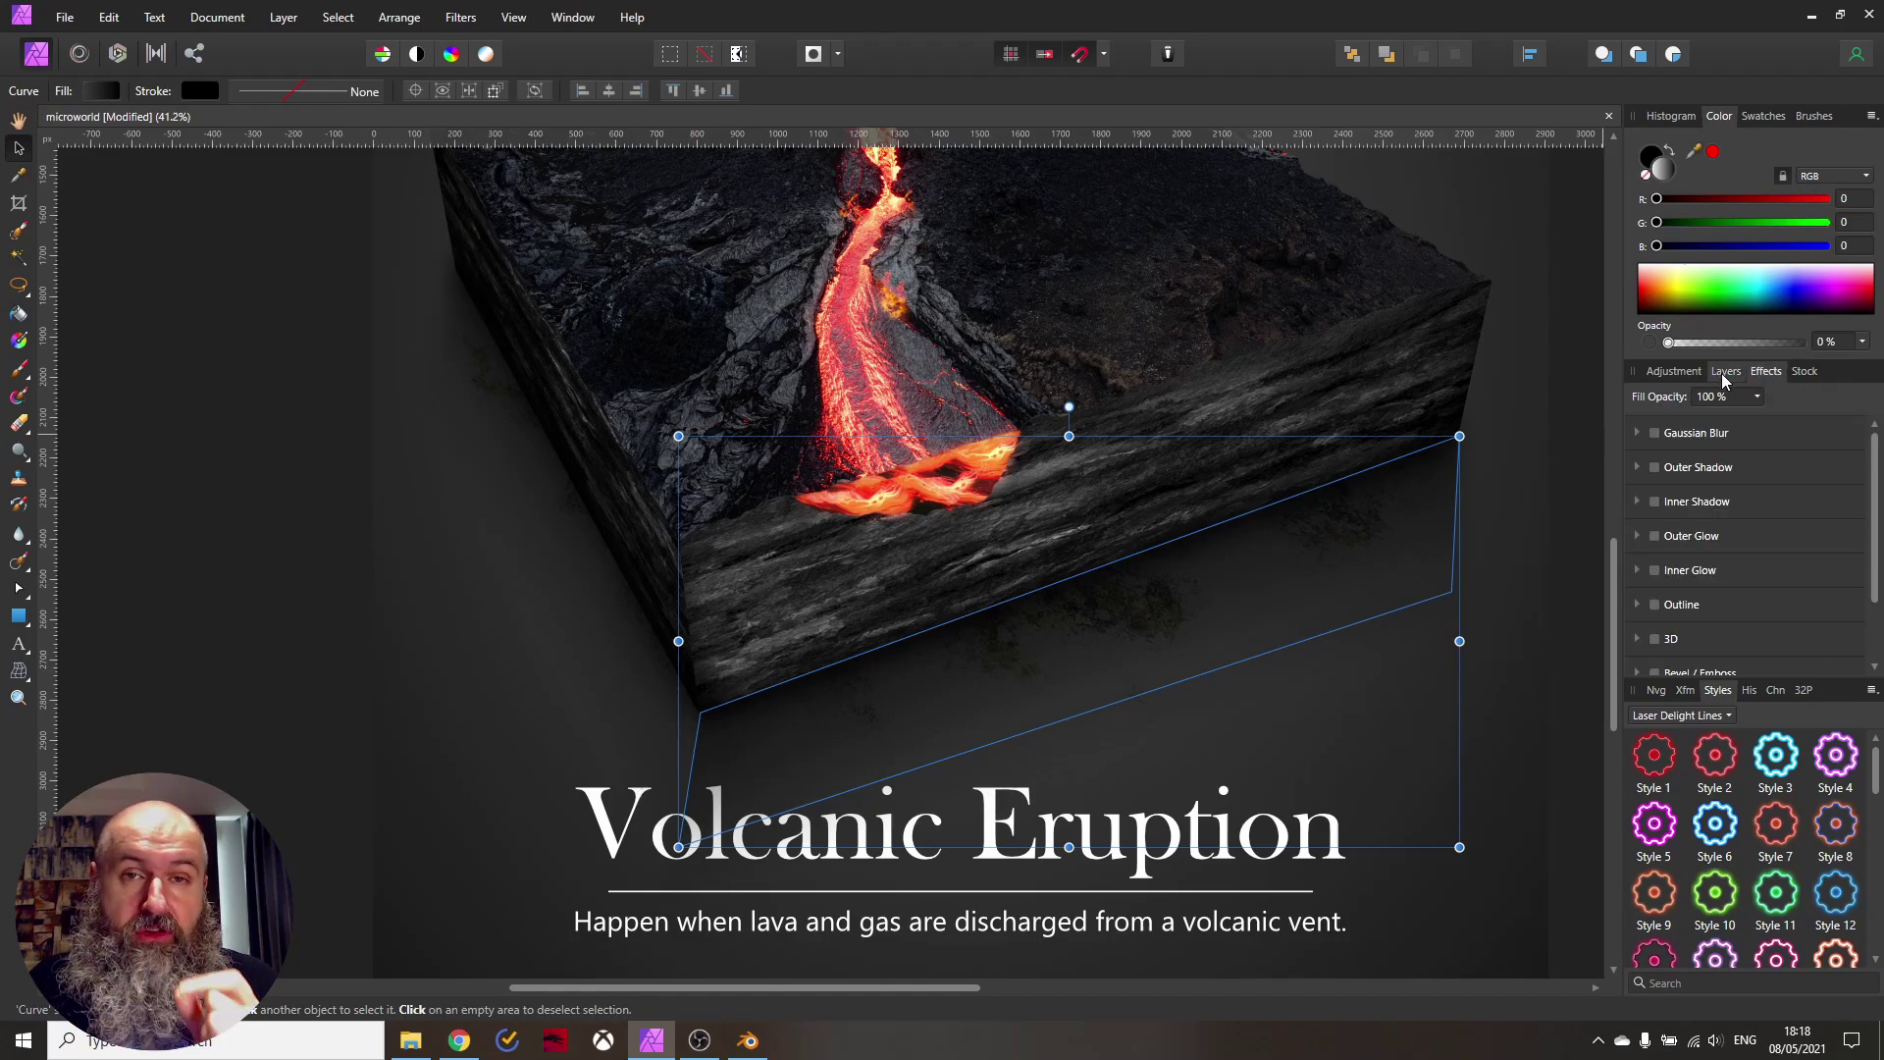
left_click(1656, 433)
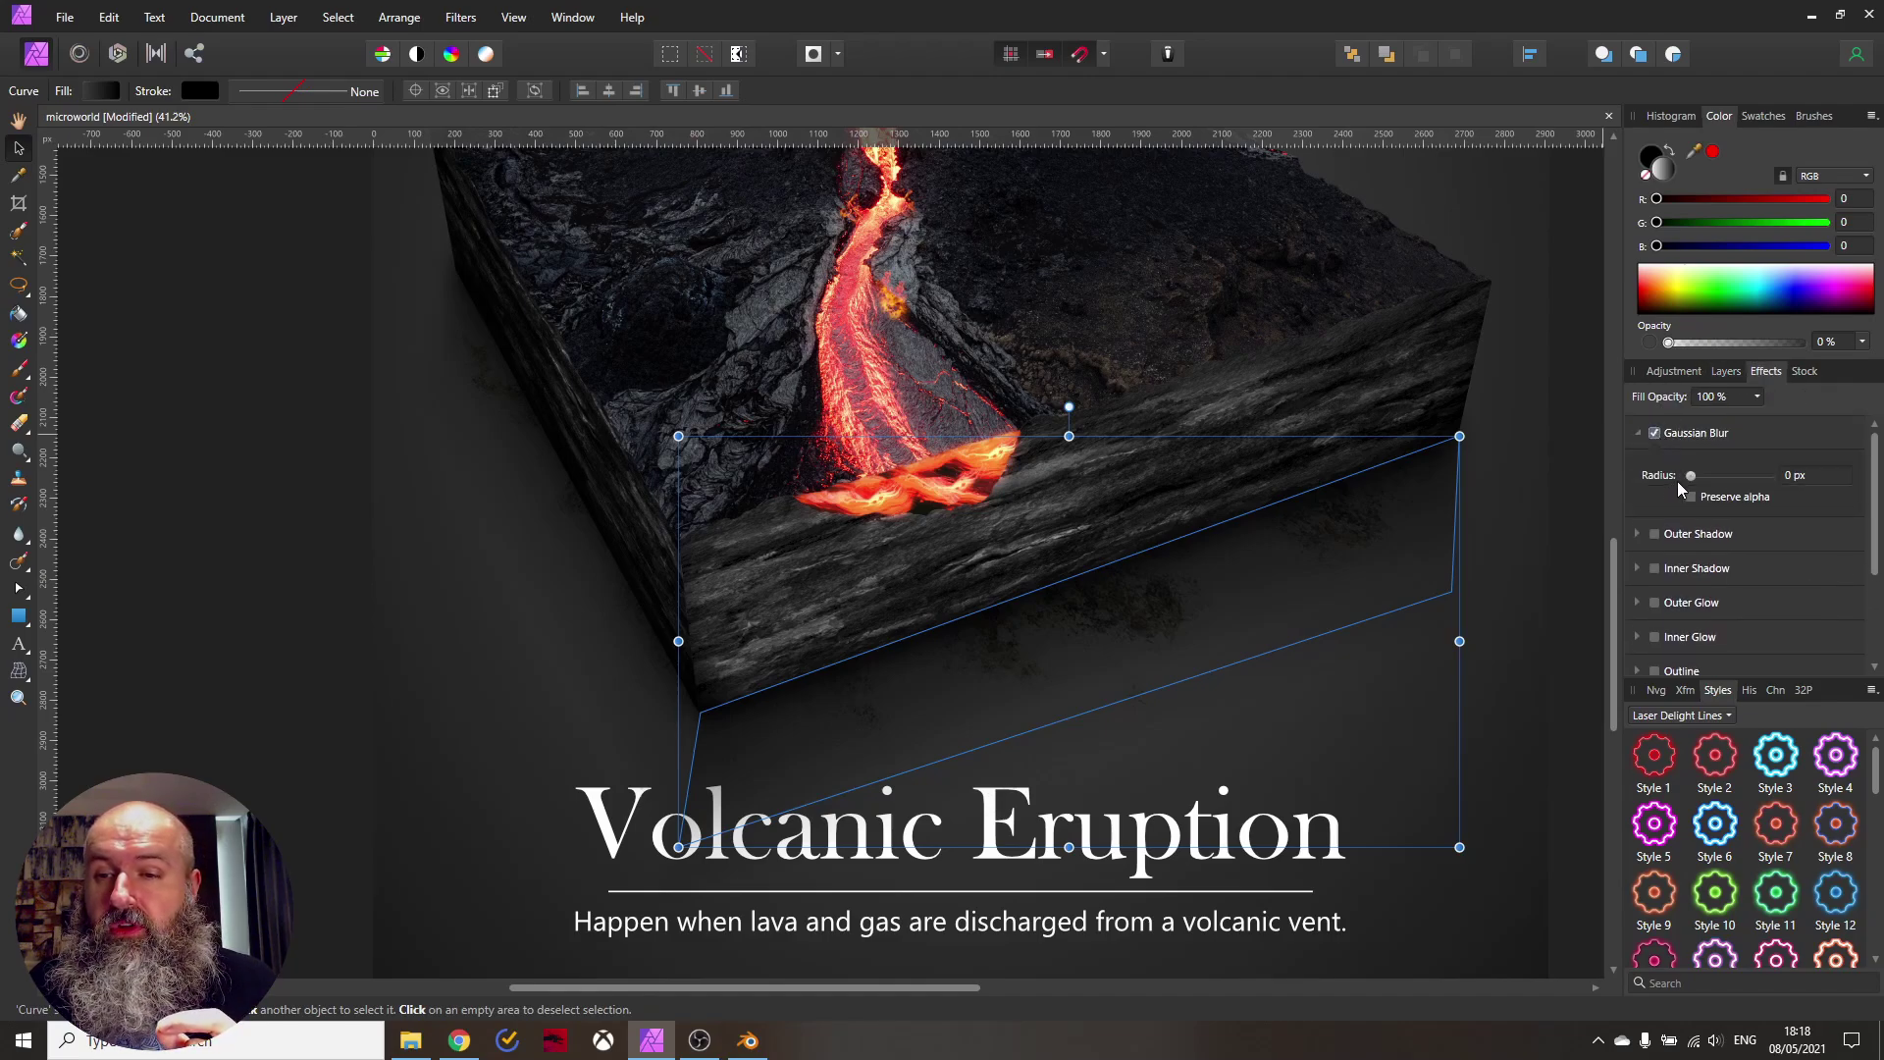
left_click_drag(1692, 477, 1735, 494)
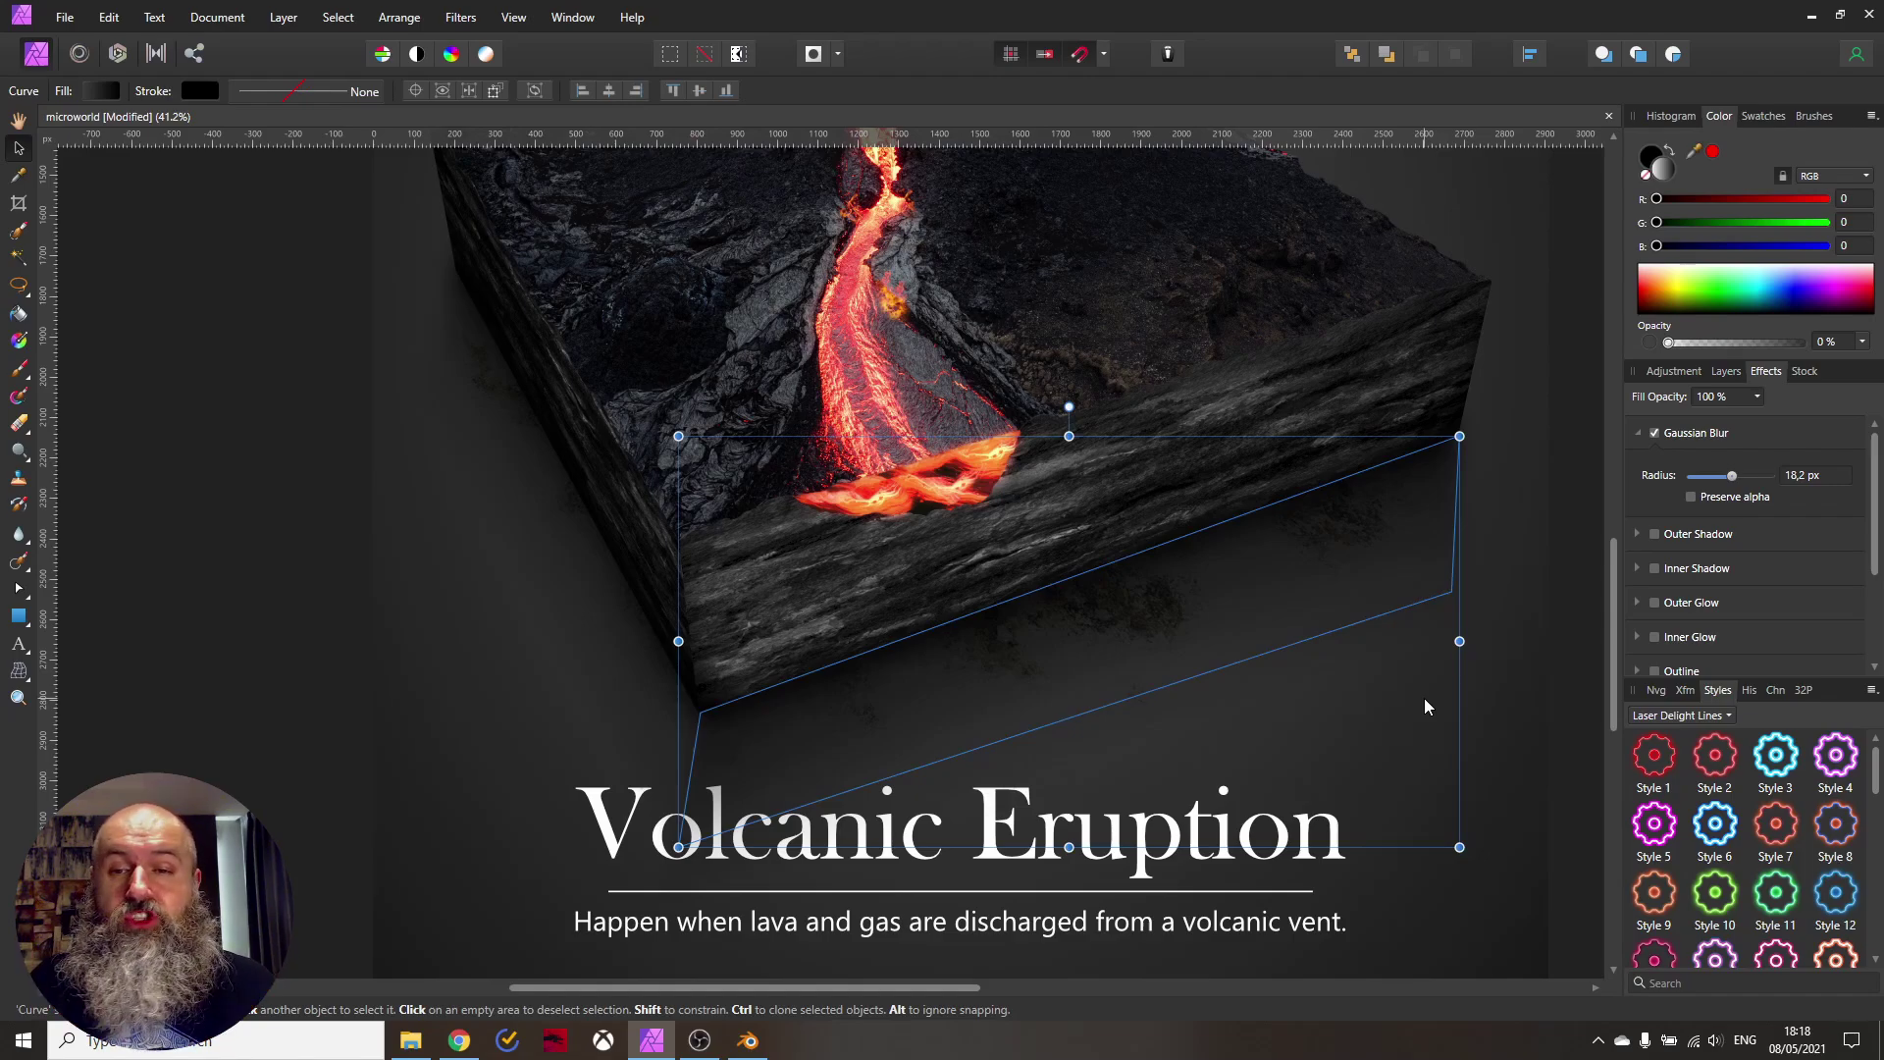
left_click(1726, 371)
left_click(1856, 426)
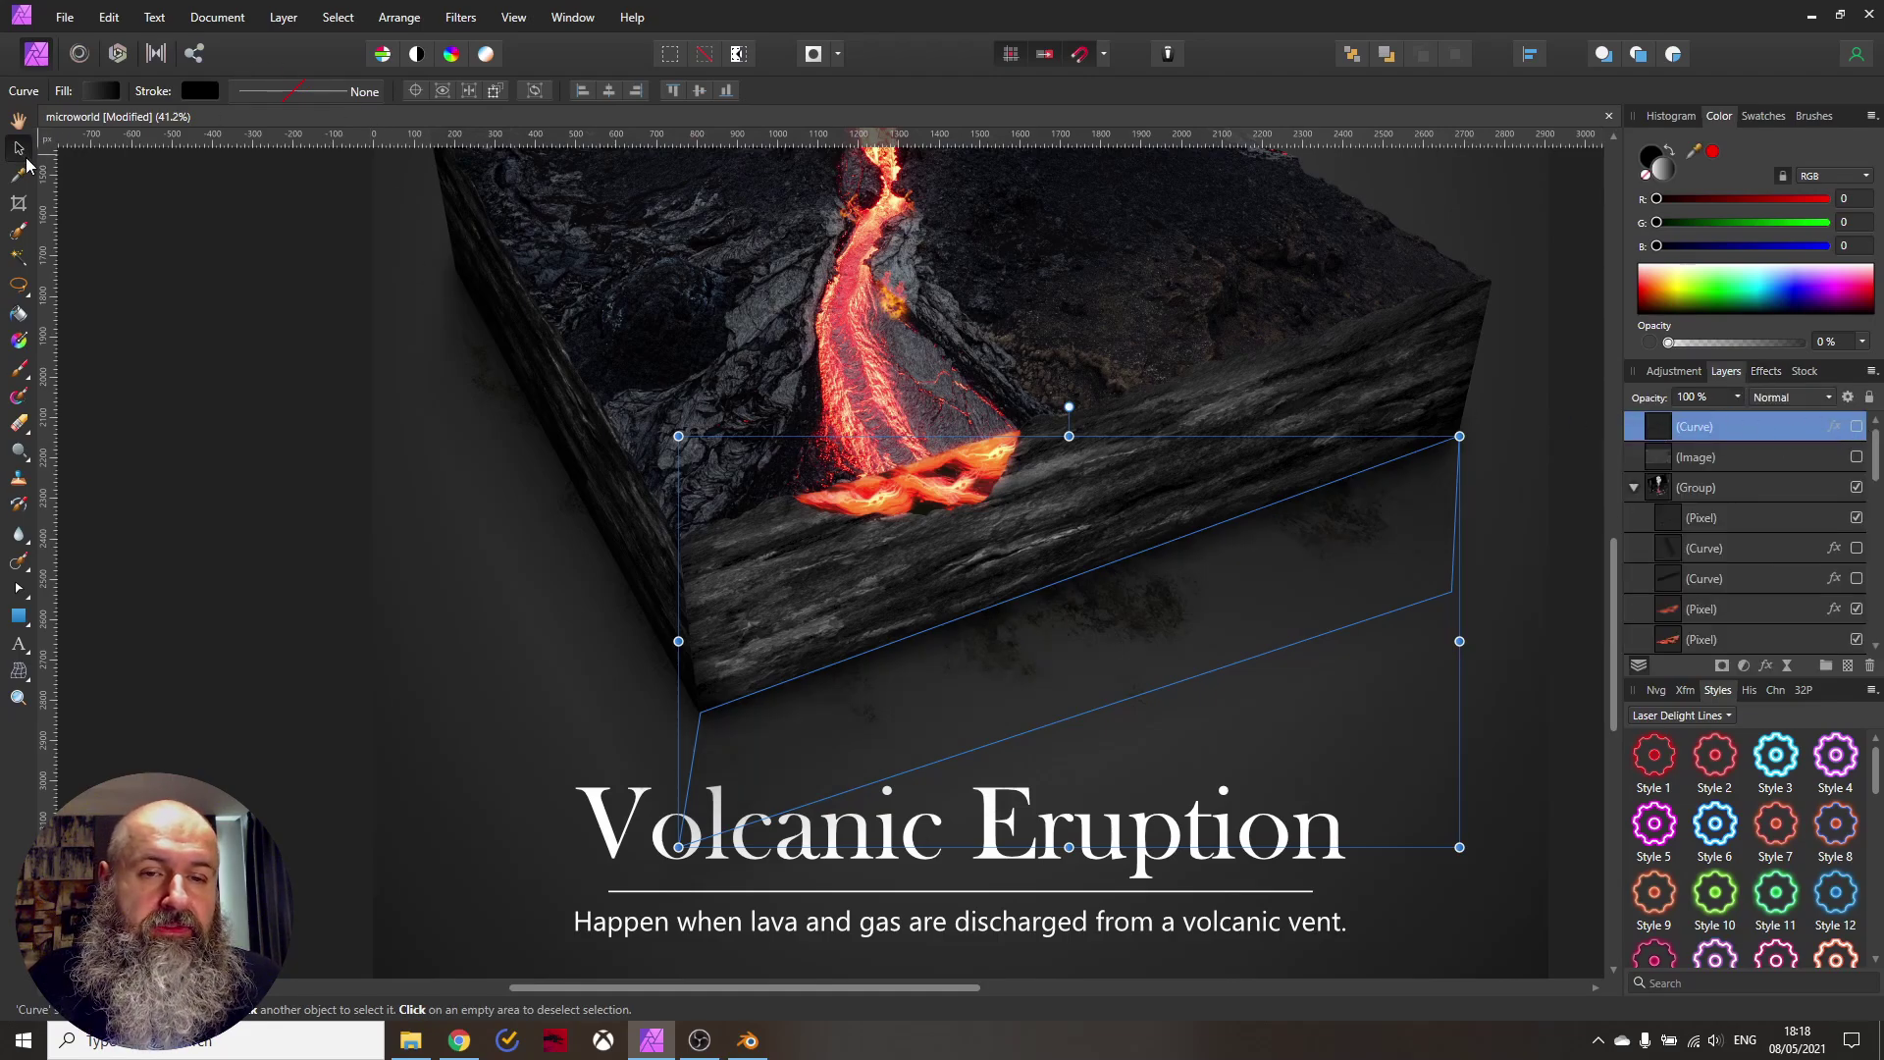
Zoom to the block's front edge and set up a soft 288 px Paint Brush at 16% opacity
left_click(503, 643)
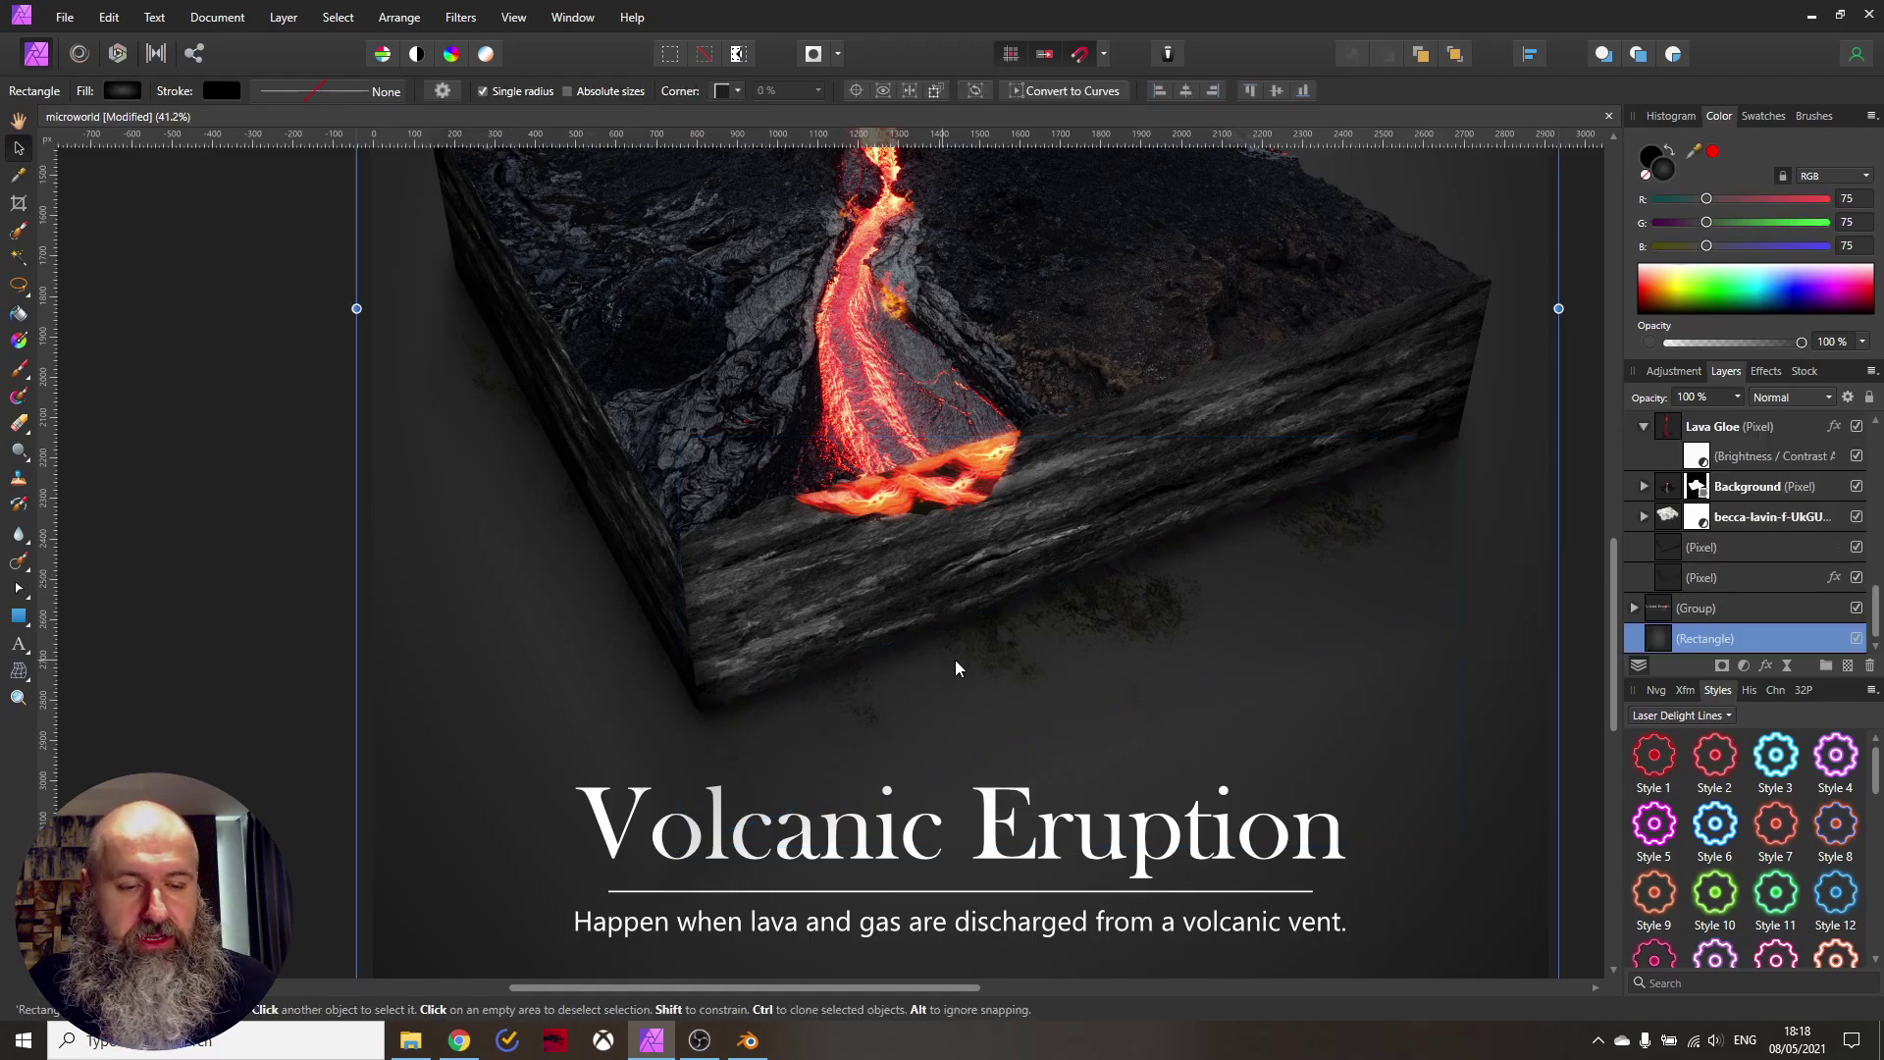
scroll(991, 660, "up", 5)
scroll(354, 769, "left", 2)
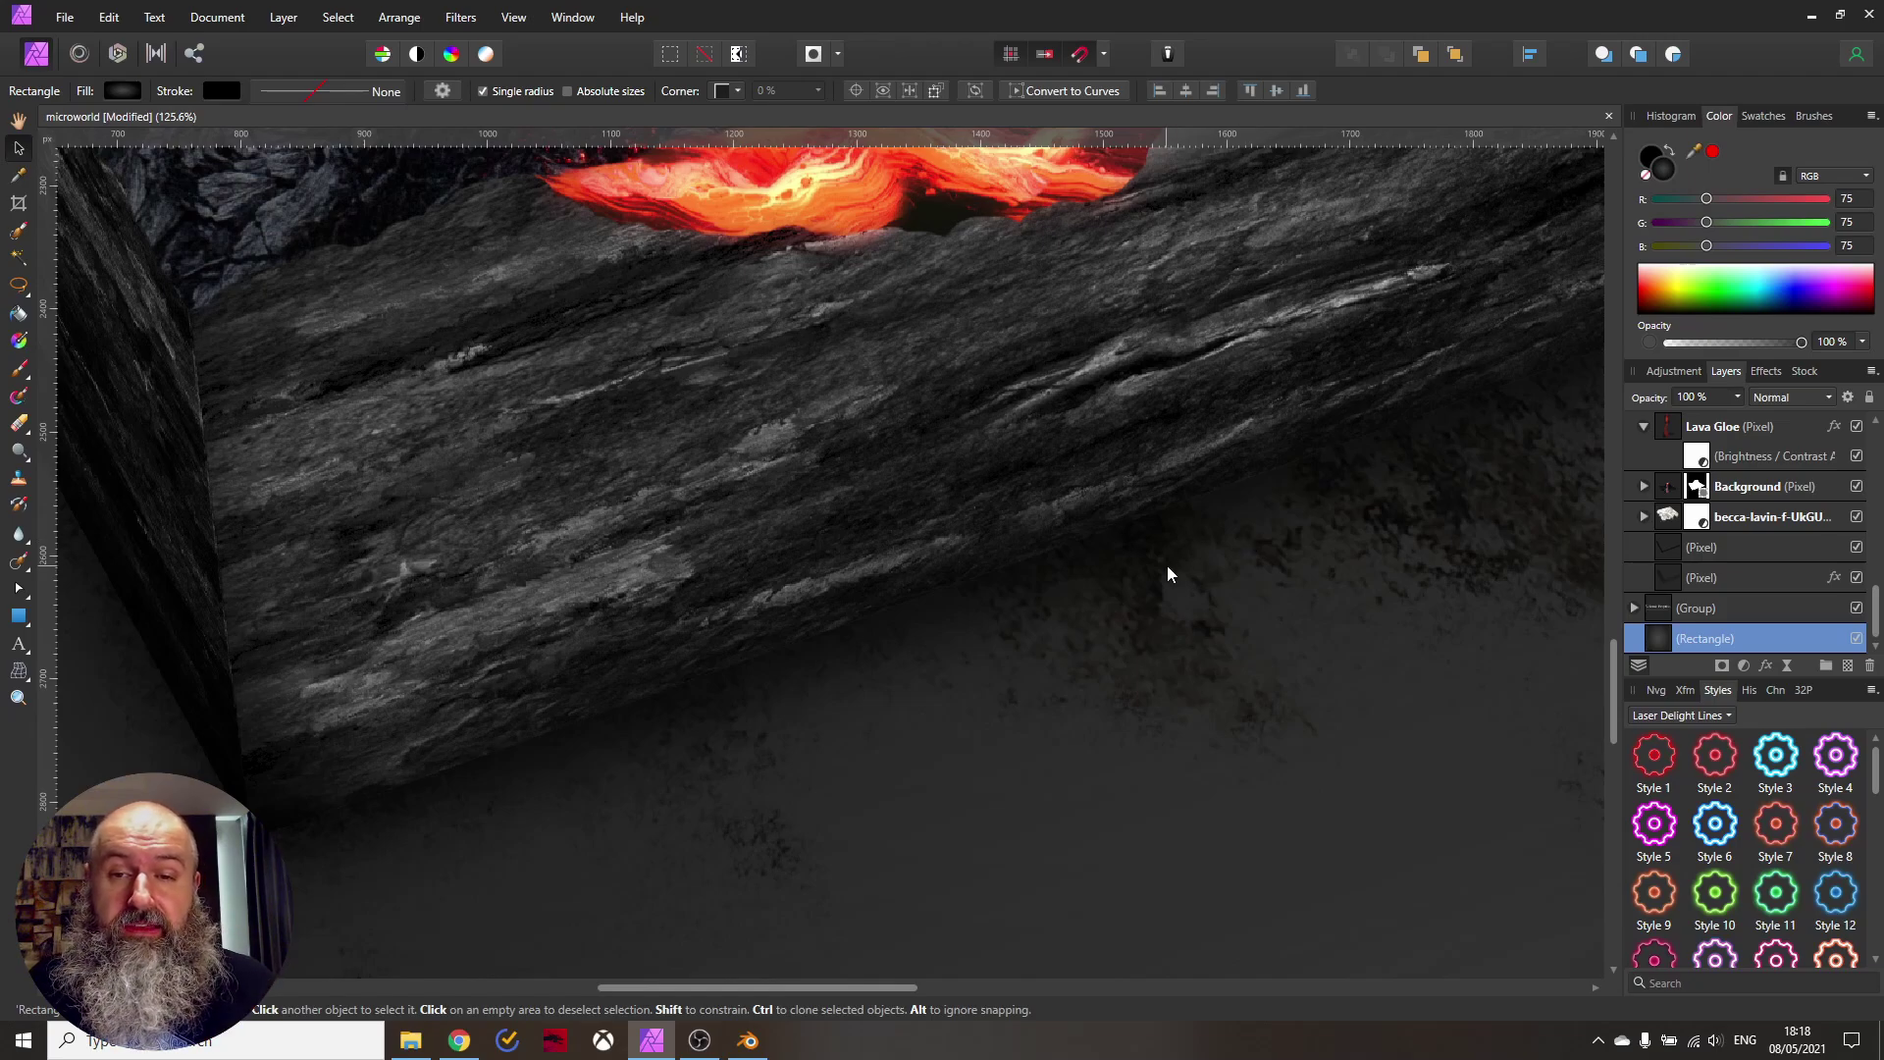
scroll(1168, 567, "down", 2)
scroll(1089, 545, "right", 6)
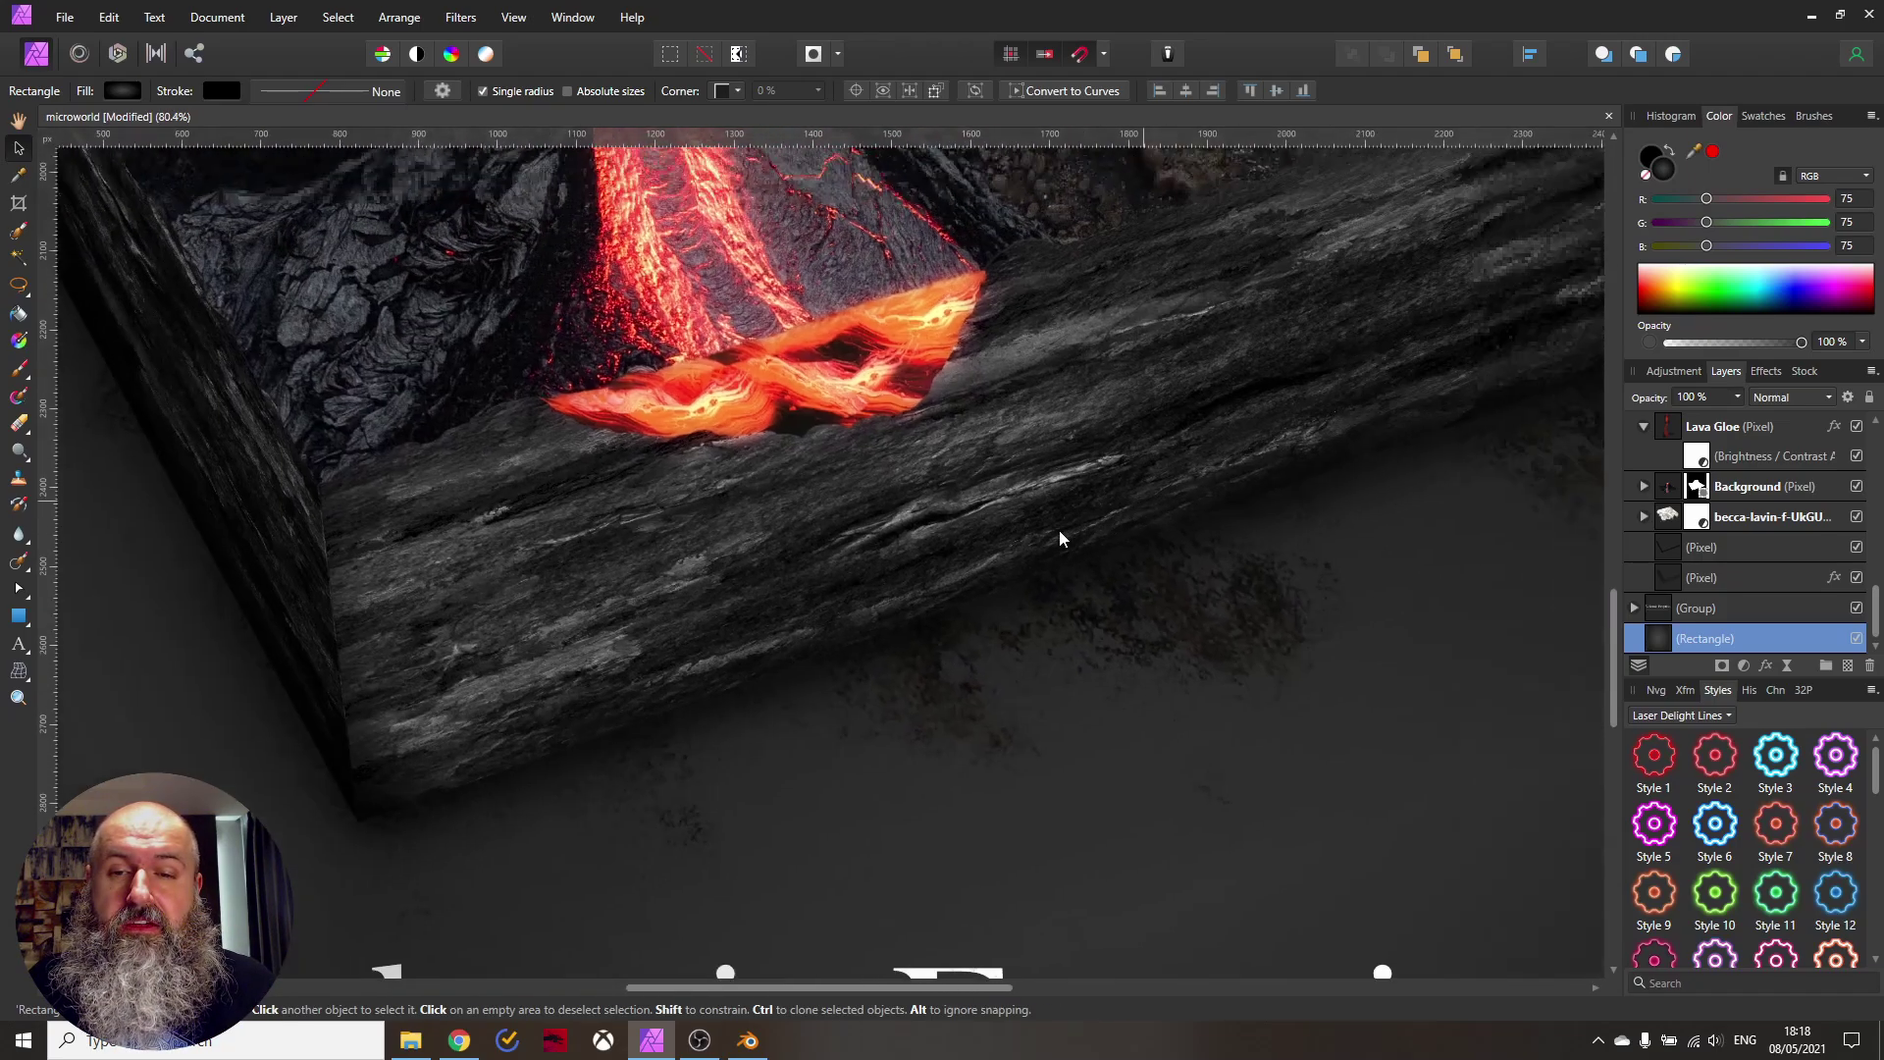
scroll(1060, 540, "up", 3)
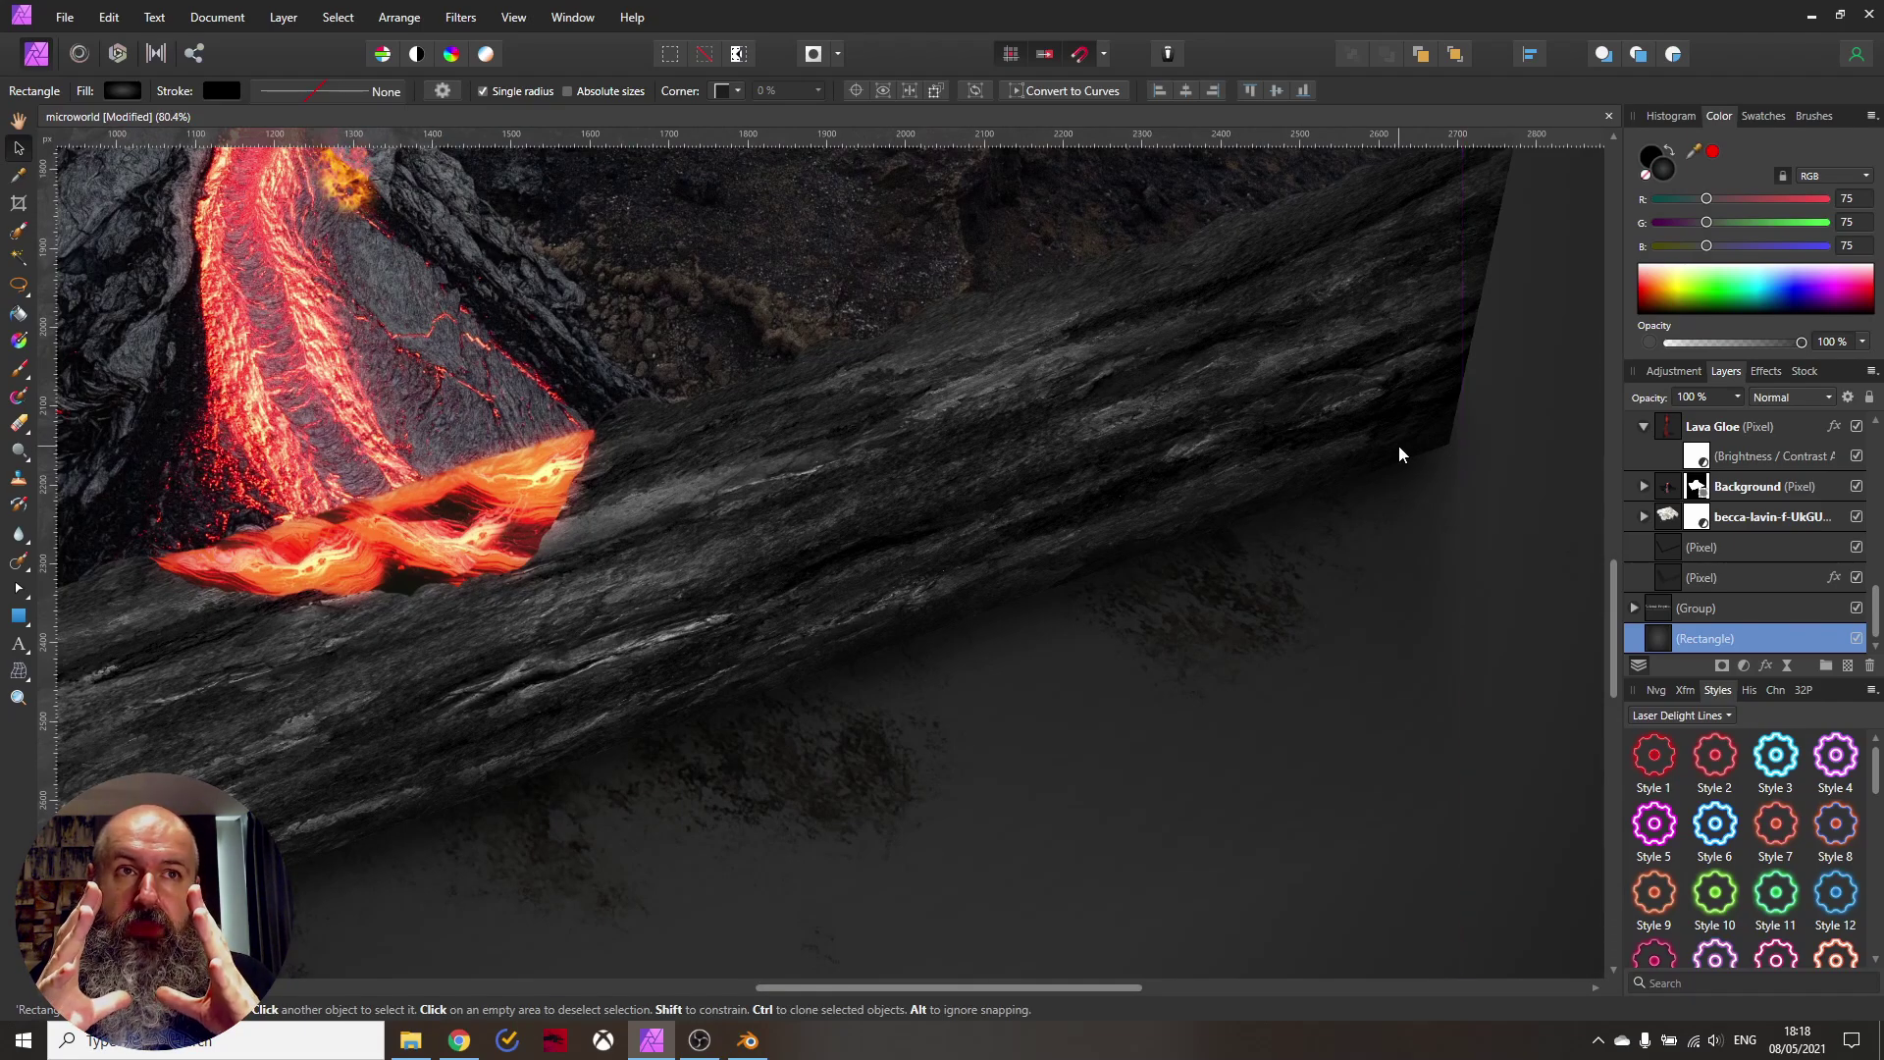
left_click(20, 369)
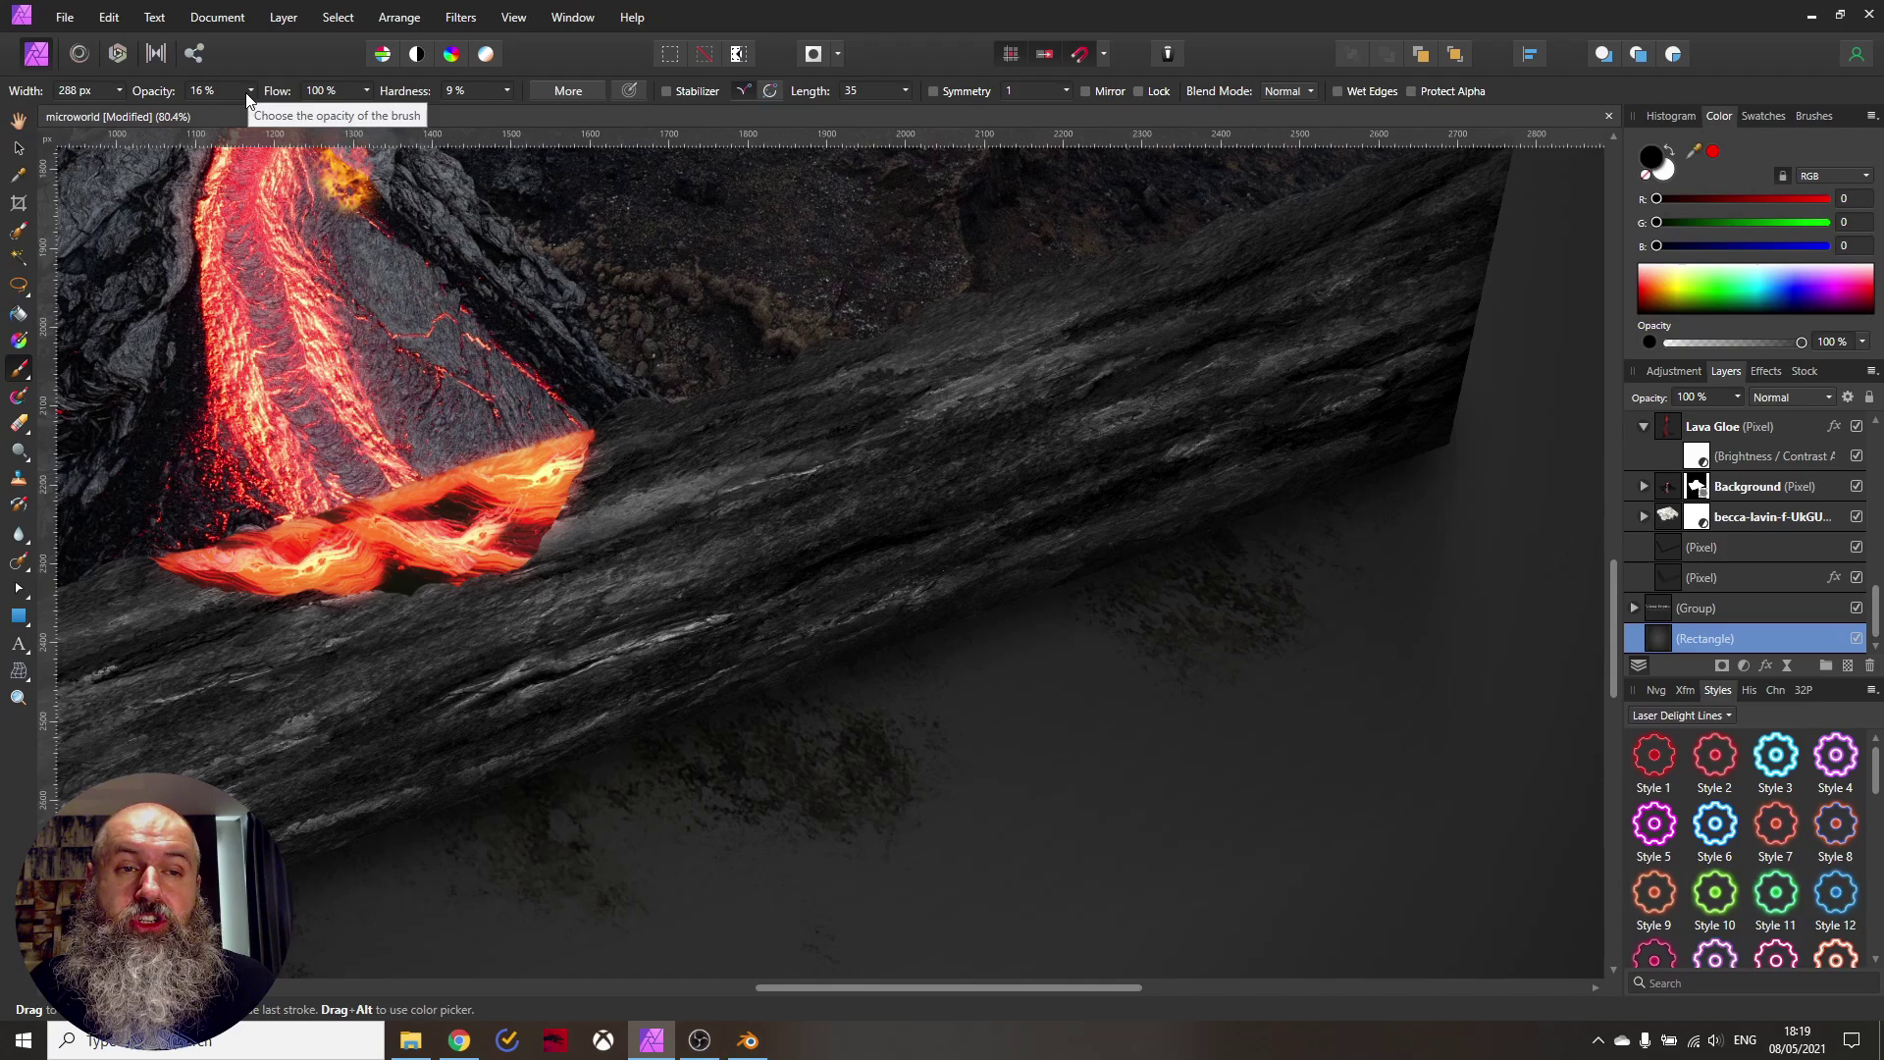
left_click(1738, 397)
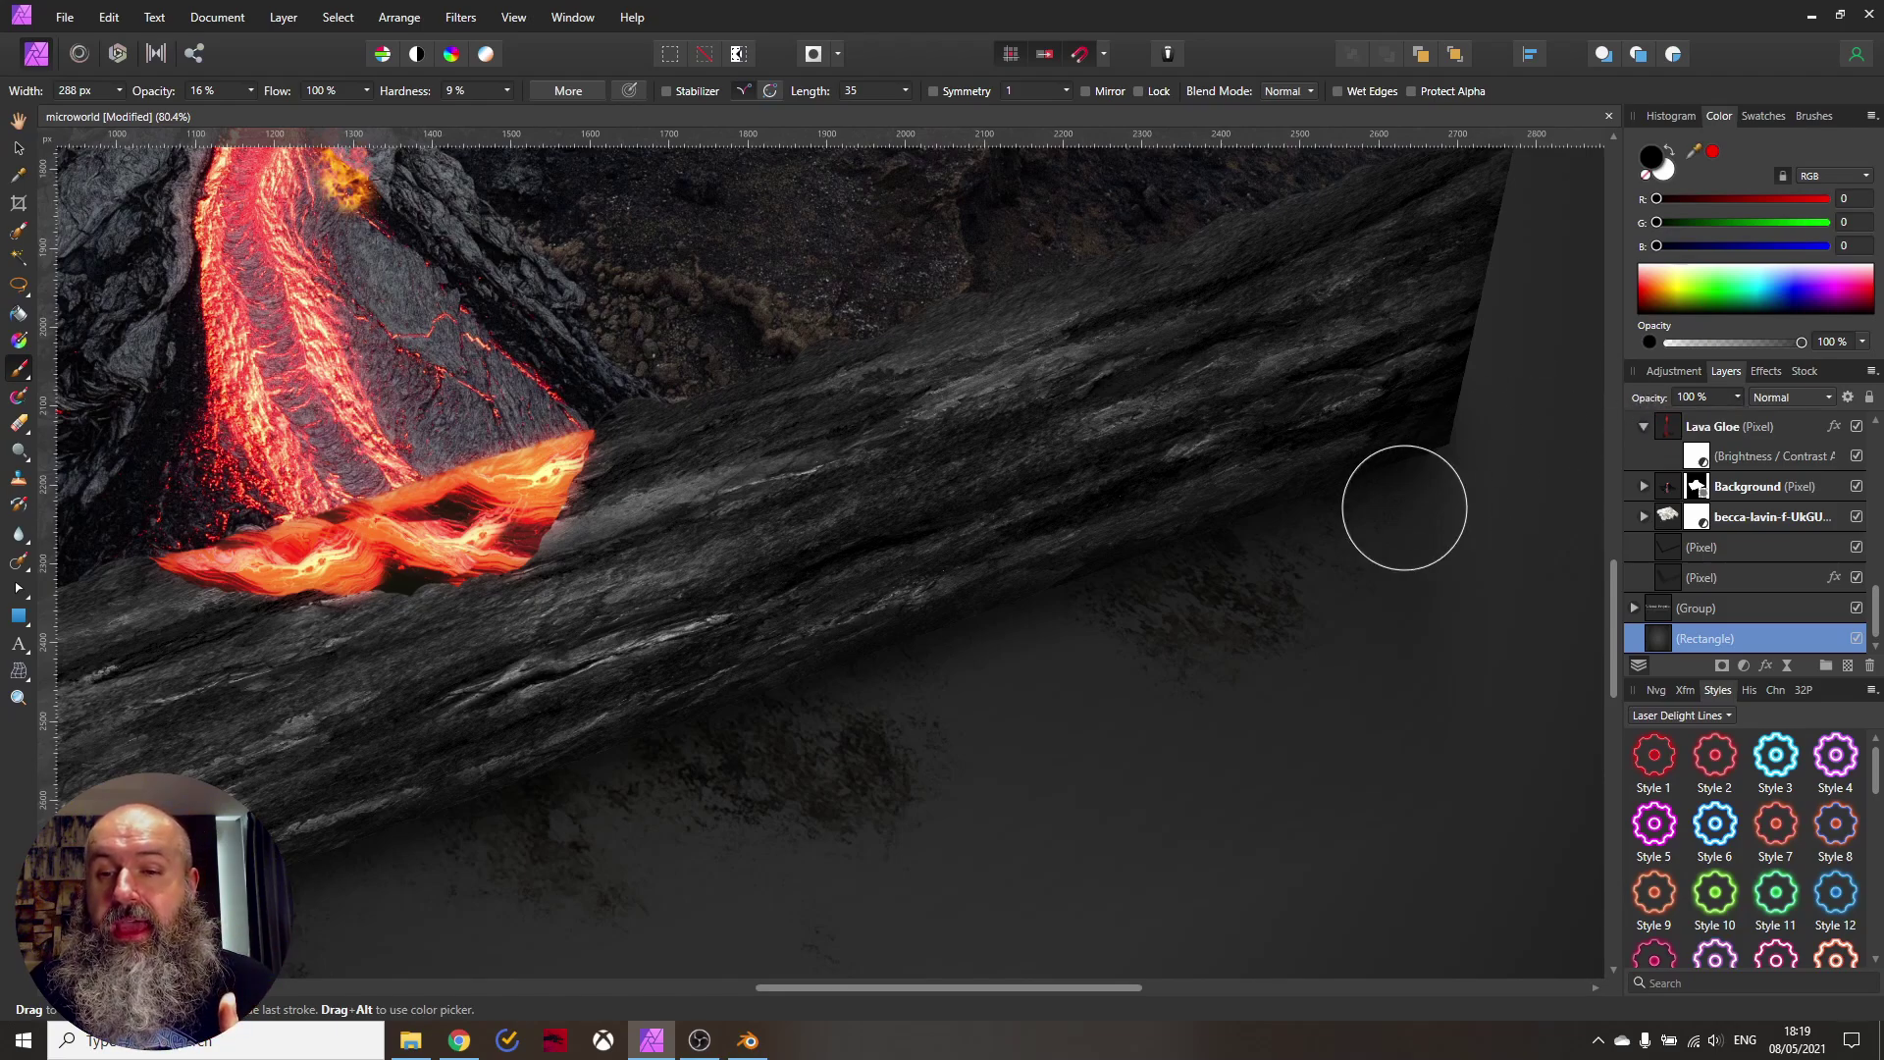
Add a new pixel layer (Ctrl+Shift+N) and pan along the rock block's front edges
scroll(1757, 496, "up", 5)
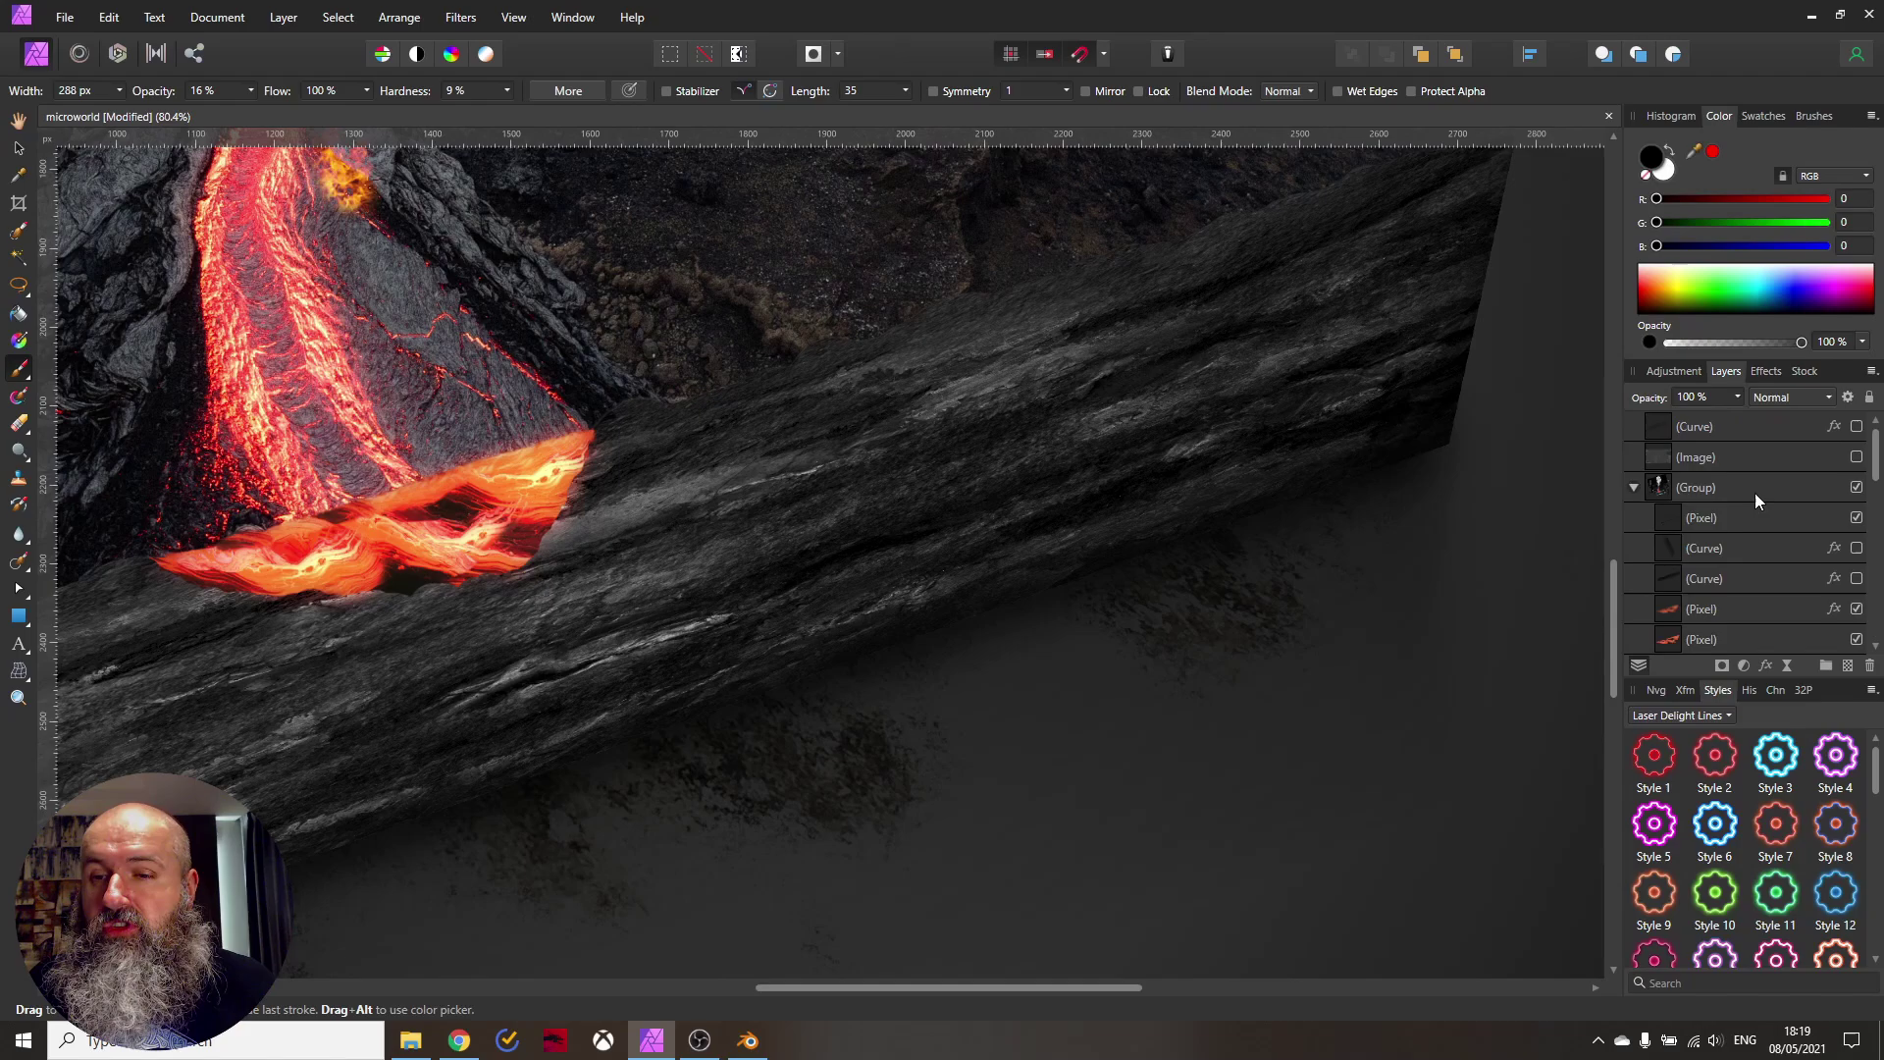
key("ctrl+shift+n")
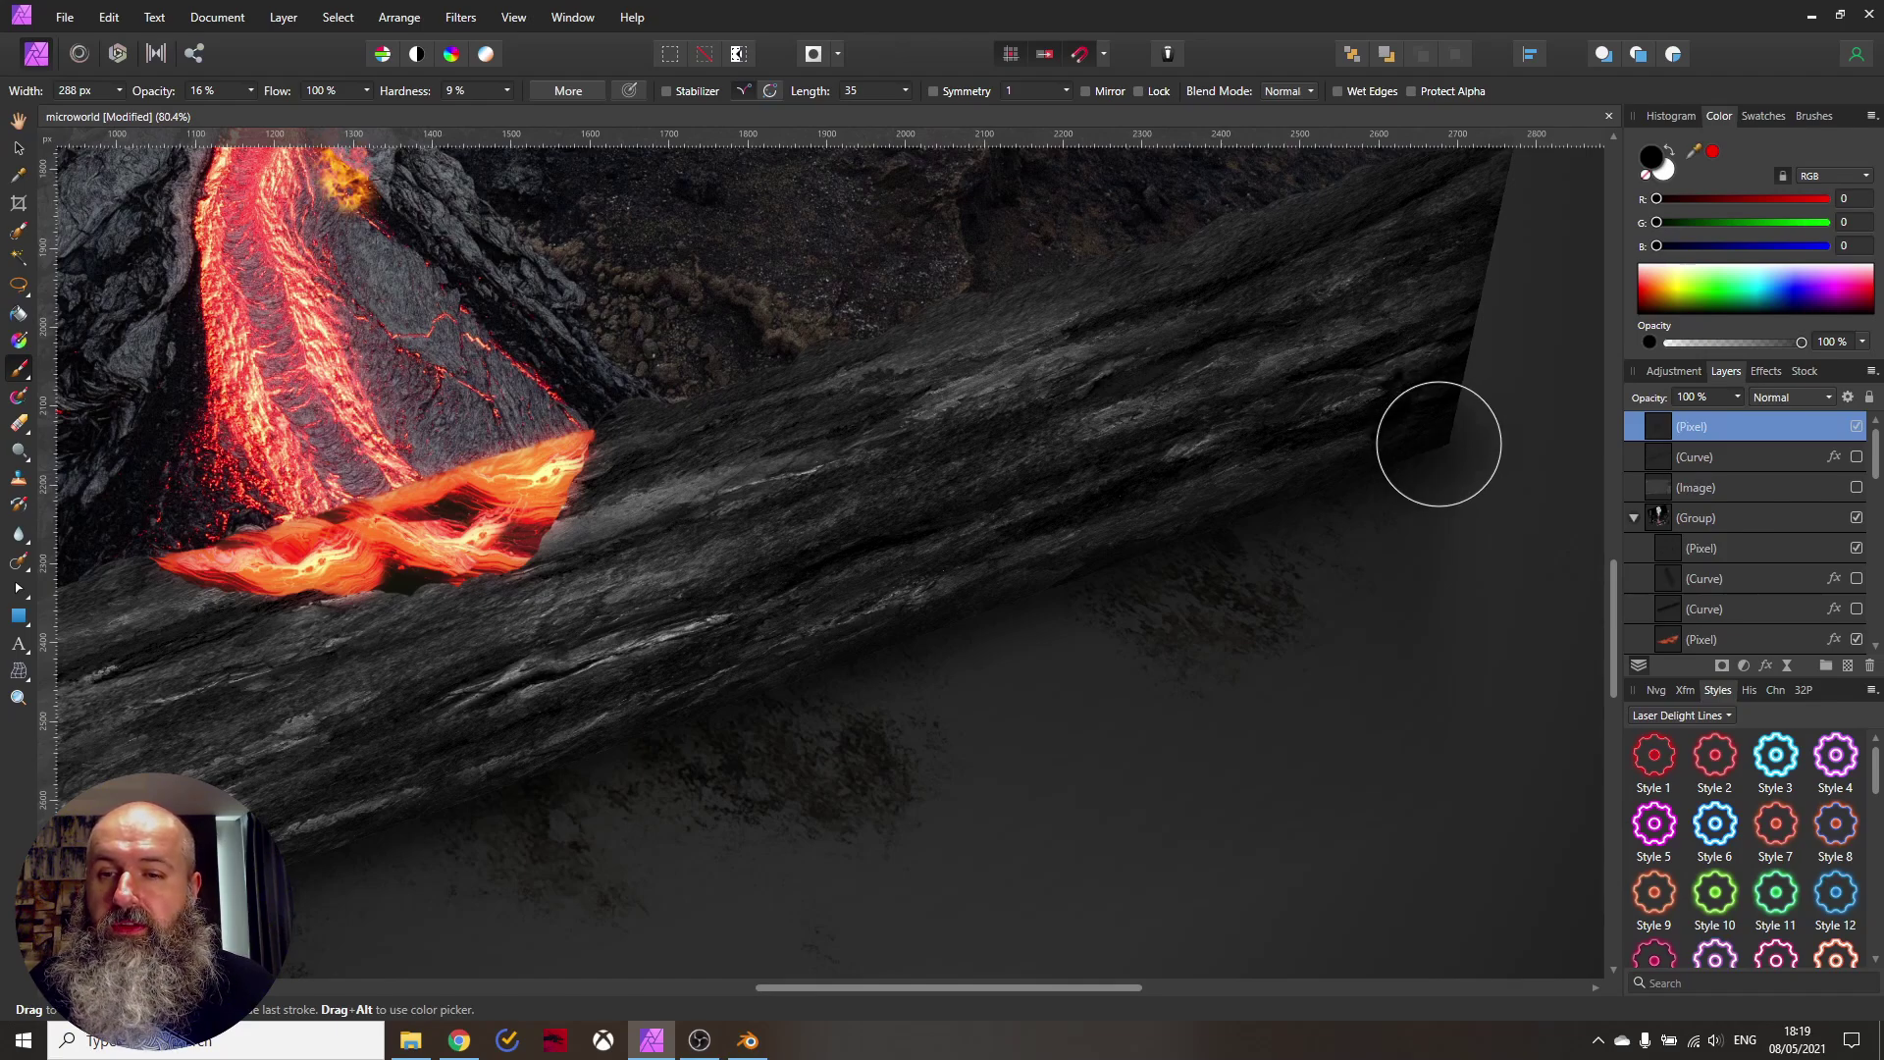
left_click_drag(847, 514, 1459, 286)
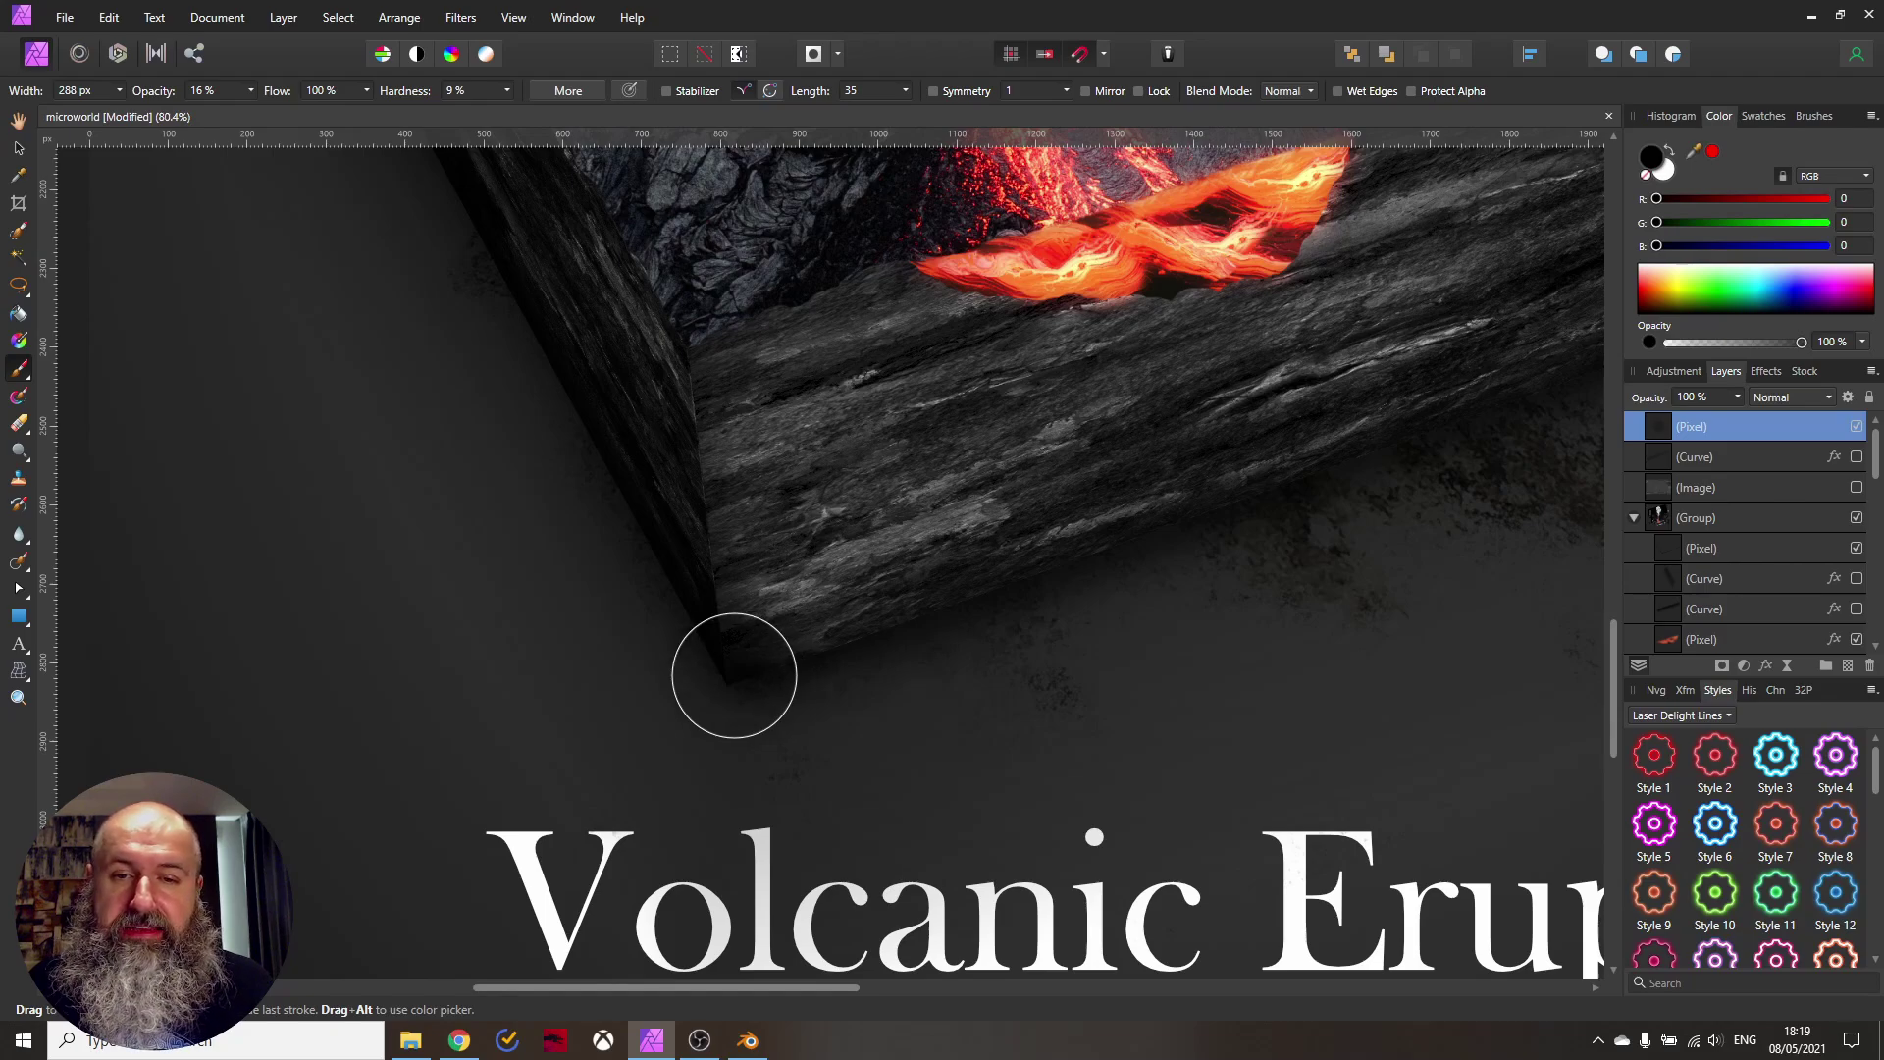
left_click_drag(1043, 619, 579, 712)
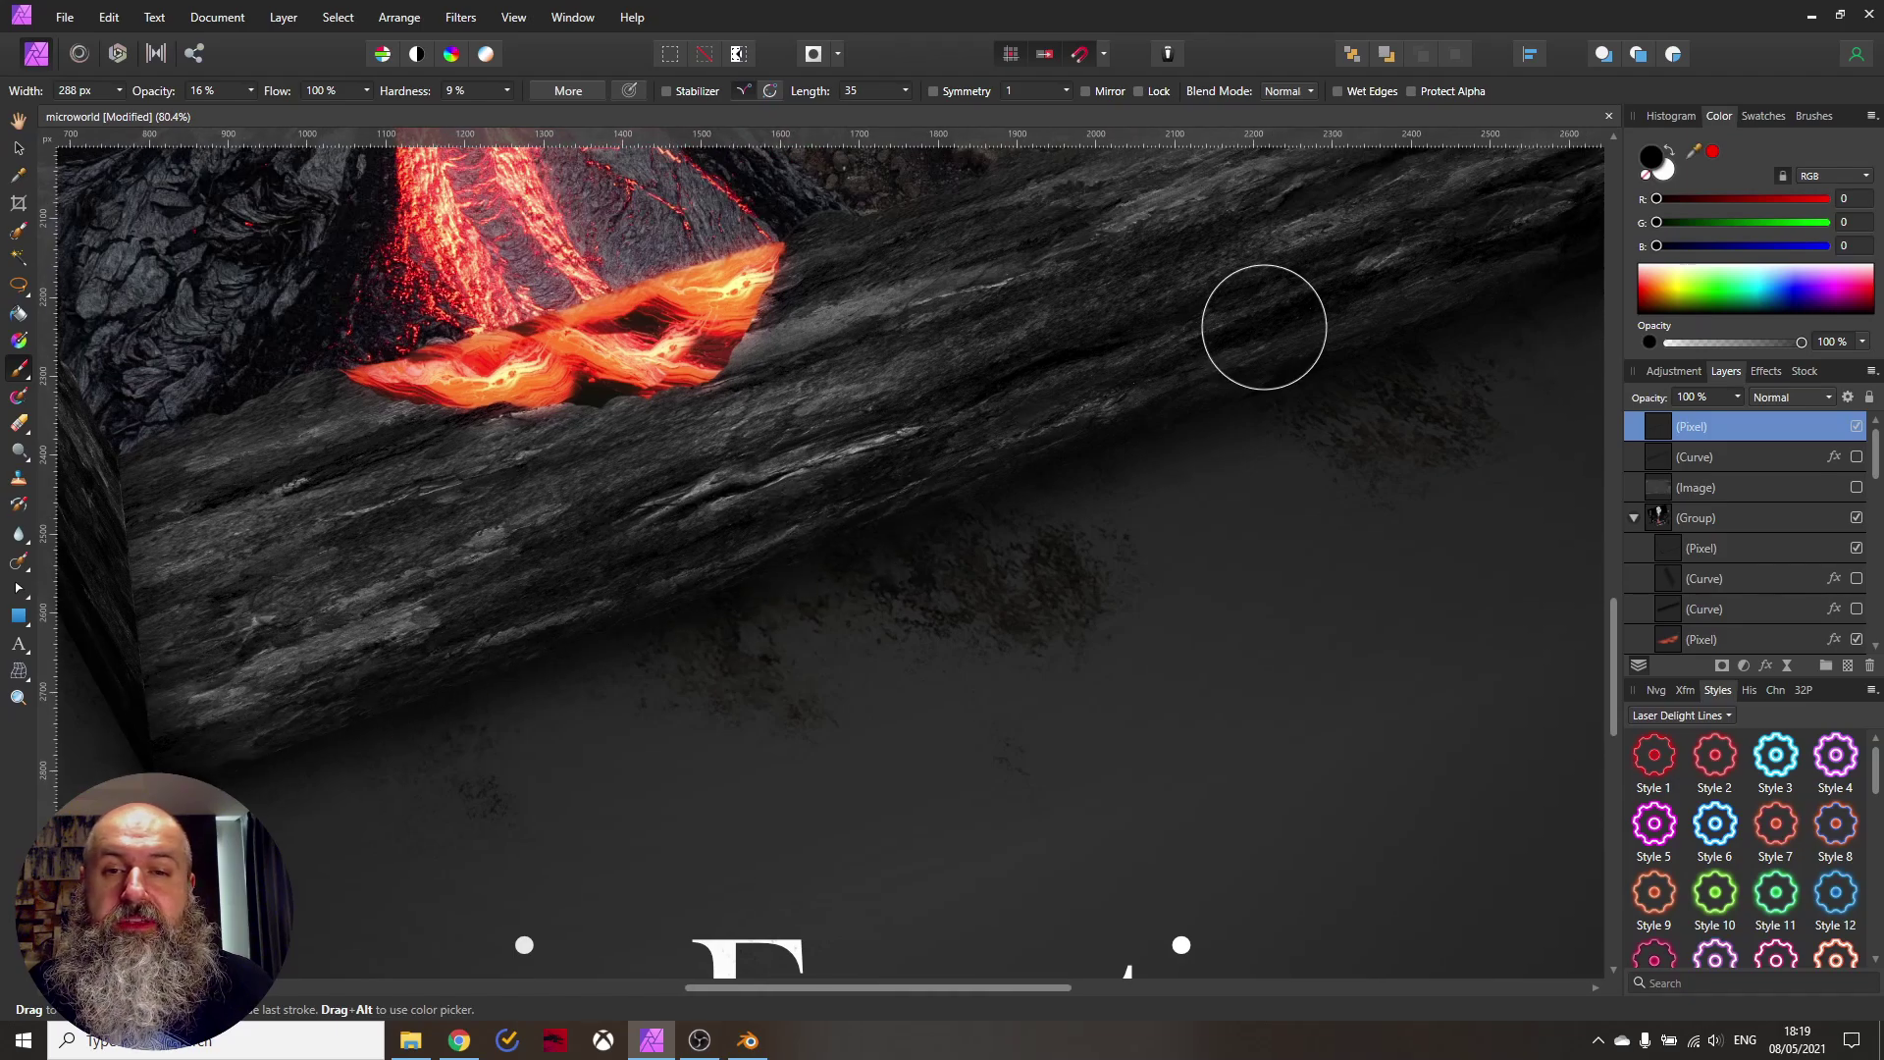
left_click_drag(1262, 324, 737, 630)
left_click_drag(530, 631, 1021, 635)
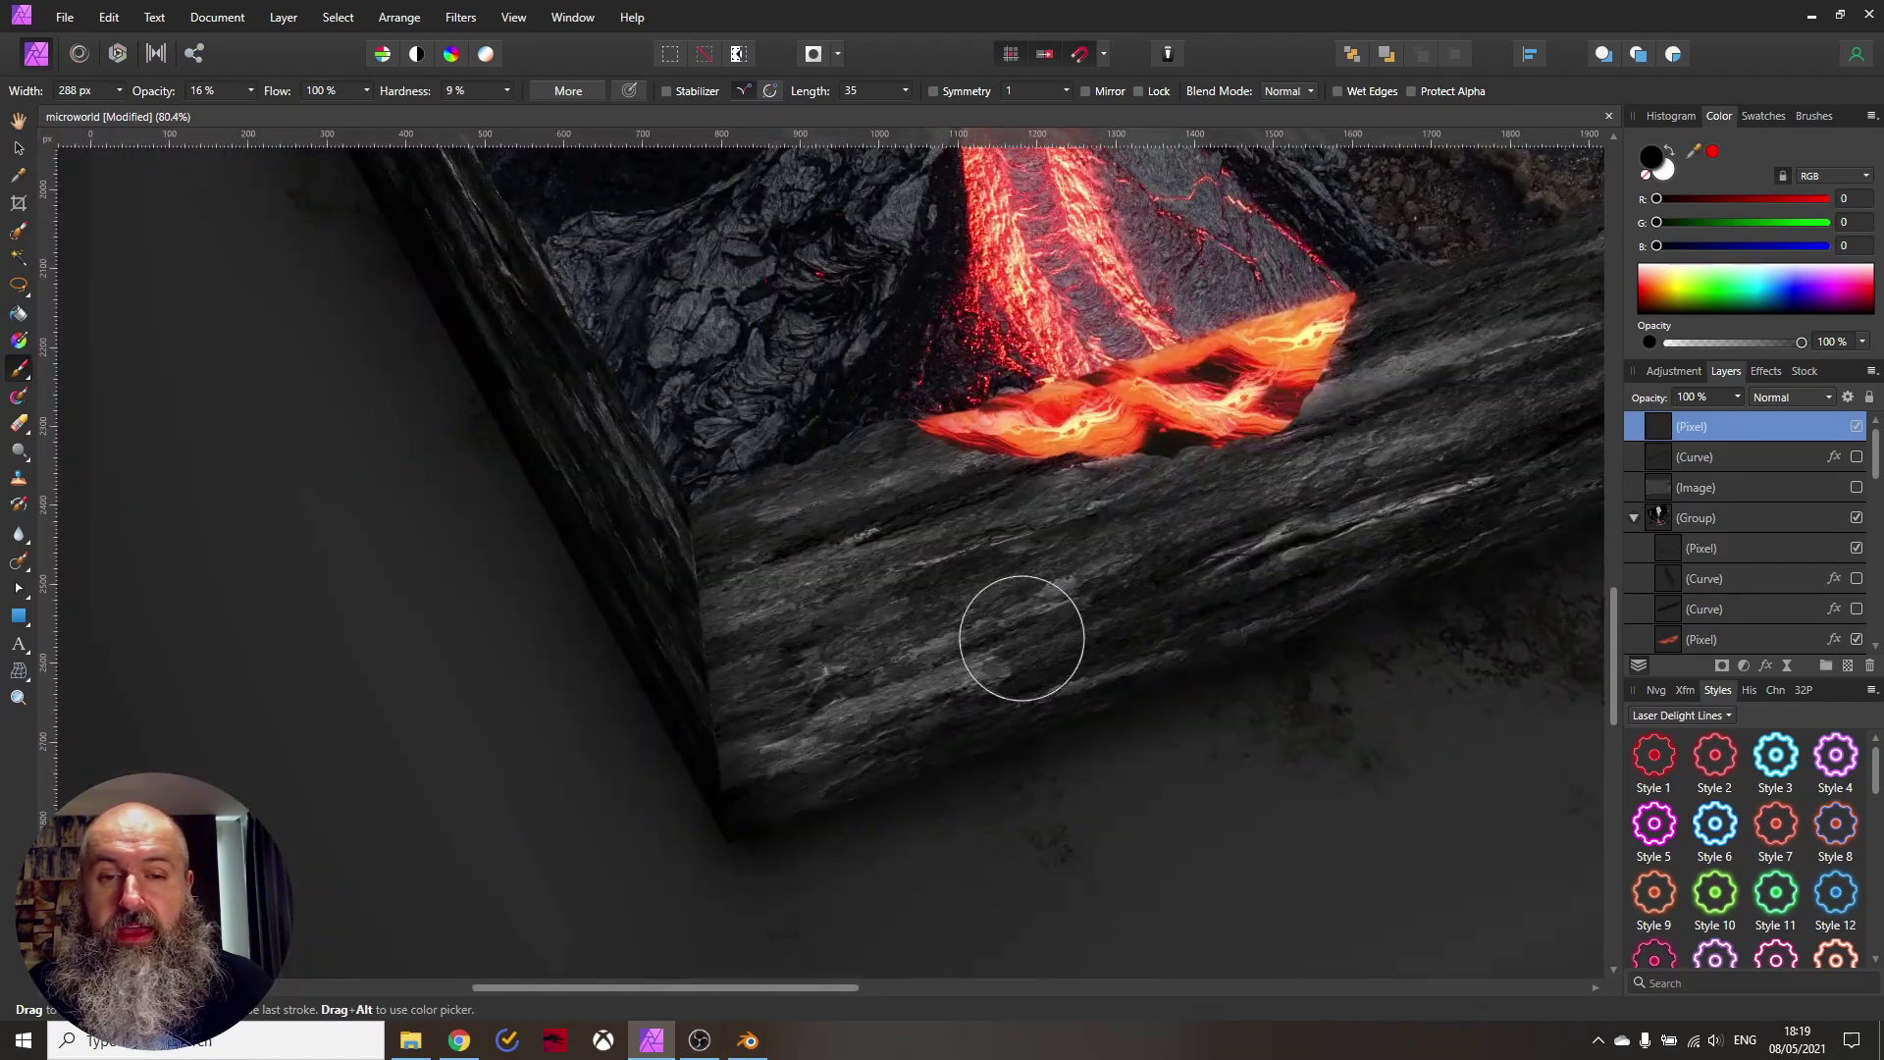
left_click_drag(825, 584, 1275, 580)
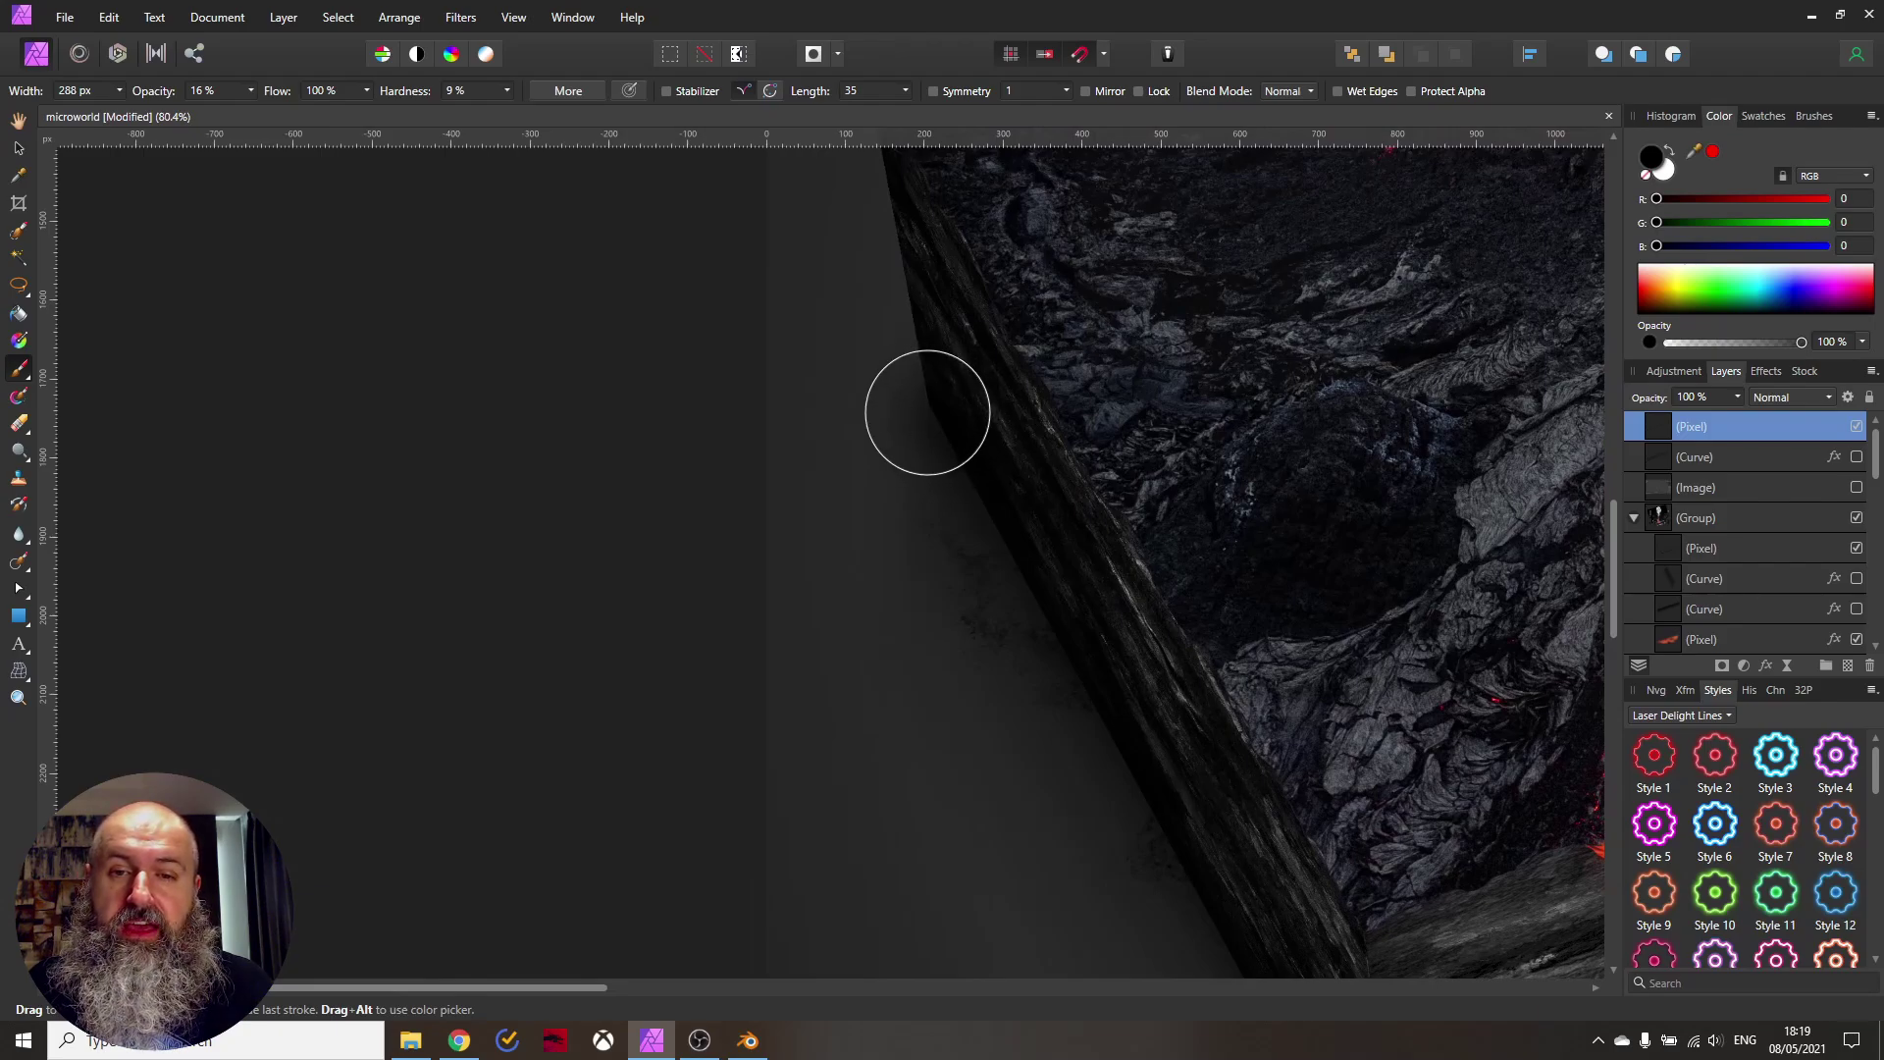
Toggle the new pixel layer's visibility, then zoom out to view the whole poster
scroll(1198, 521, "down", 5)
scroll(1199, 521, "right", 3)
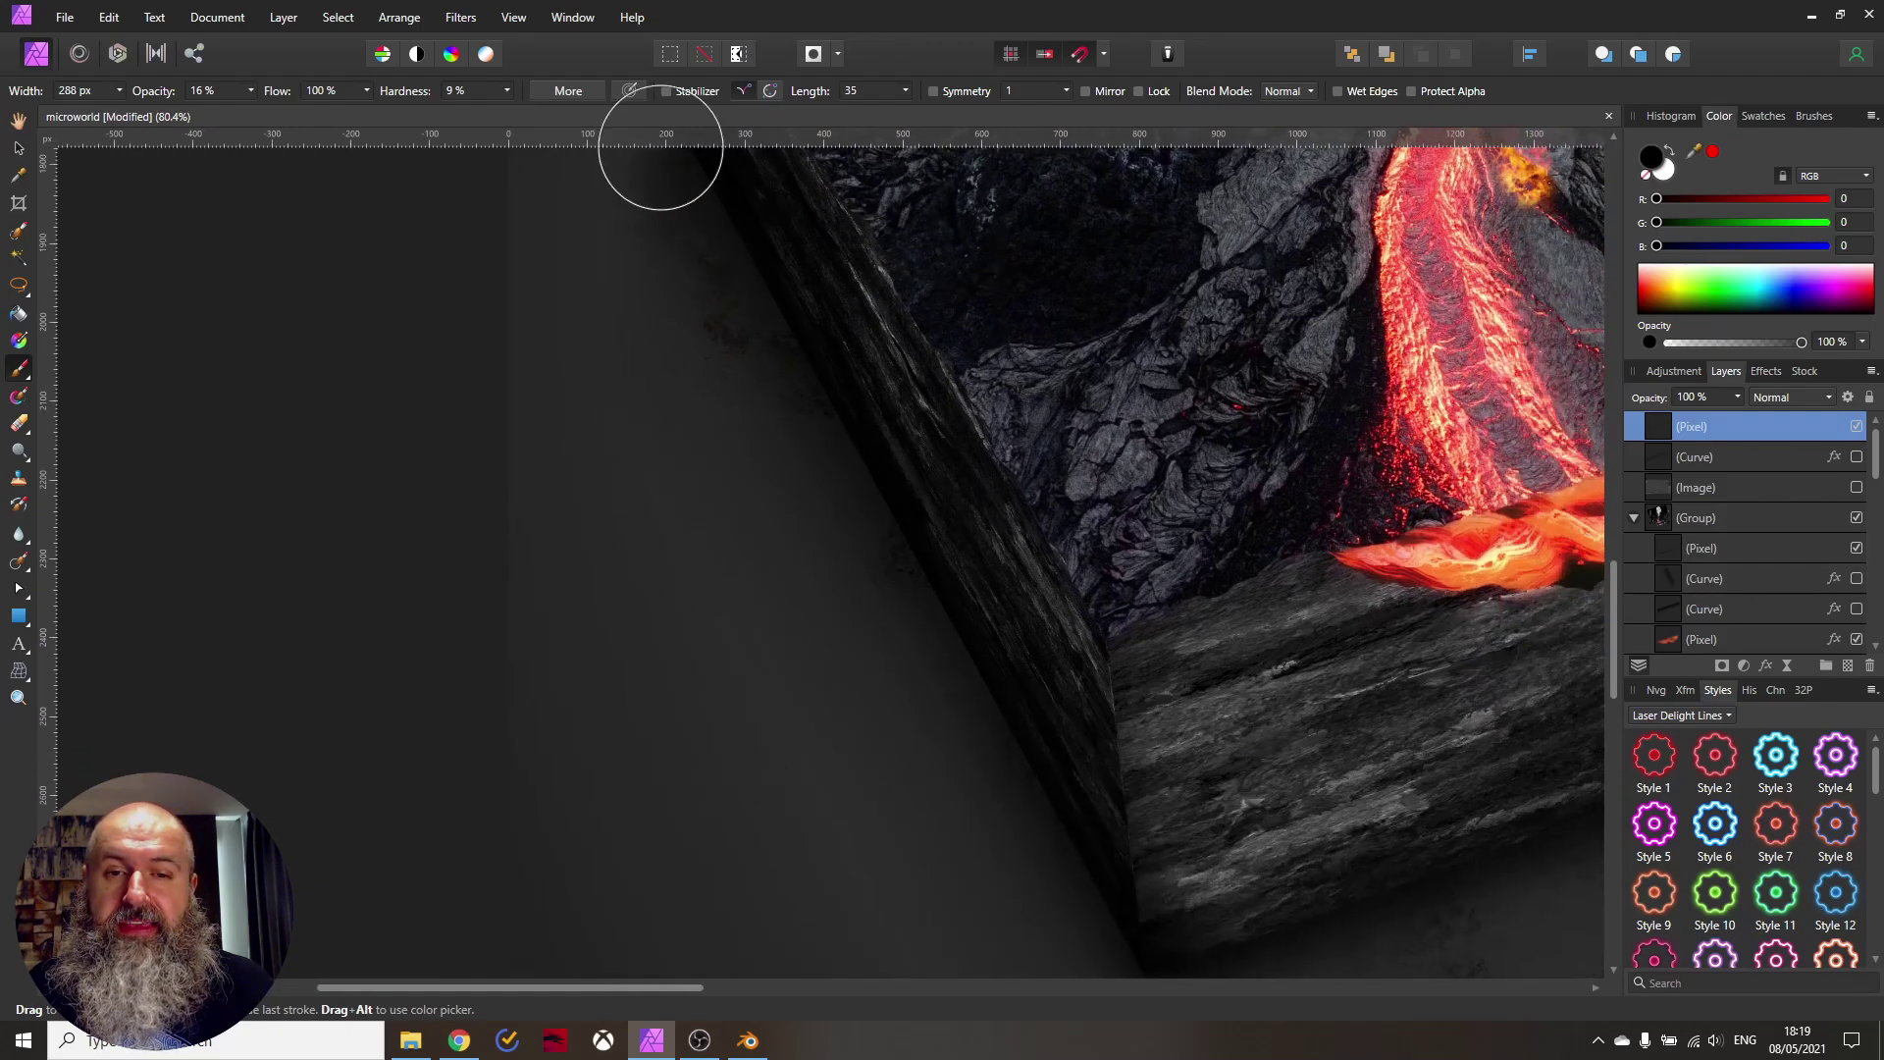
scroll(1245, 742, "right", 2)
scroll(1080, 628, "right", 2)
scroll(1080, 629, "down", 1)
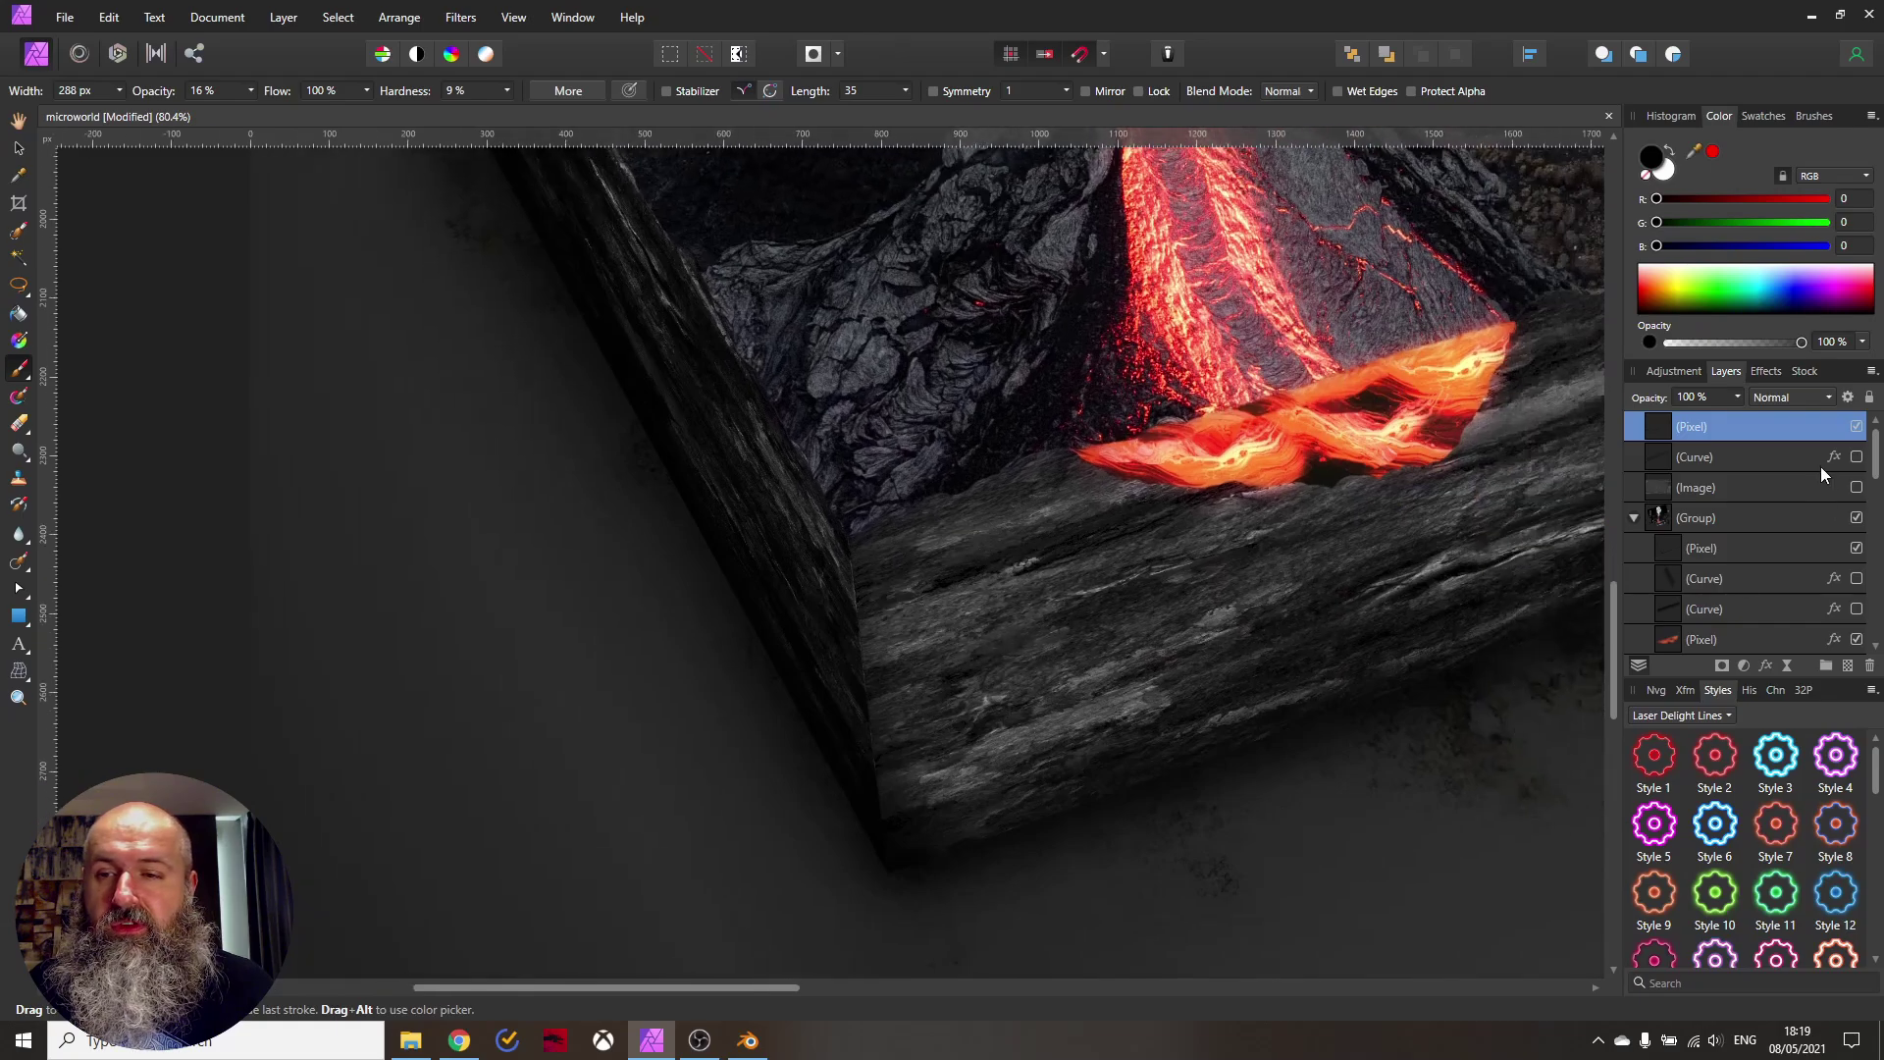
left_click(1856, 427)
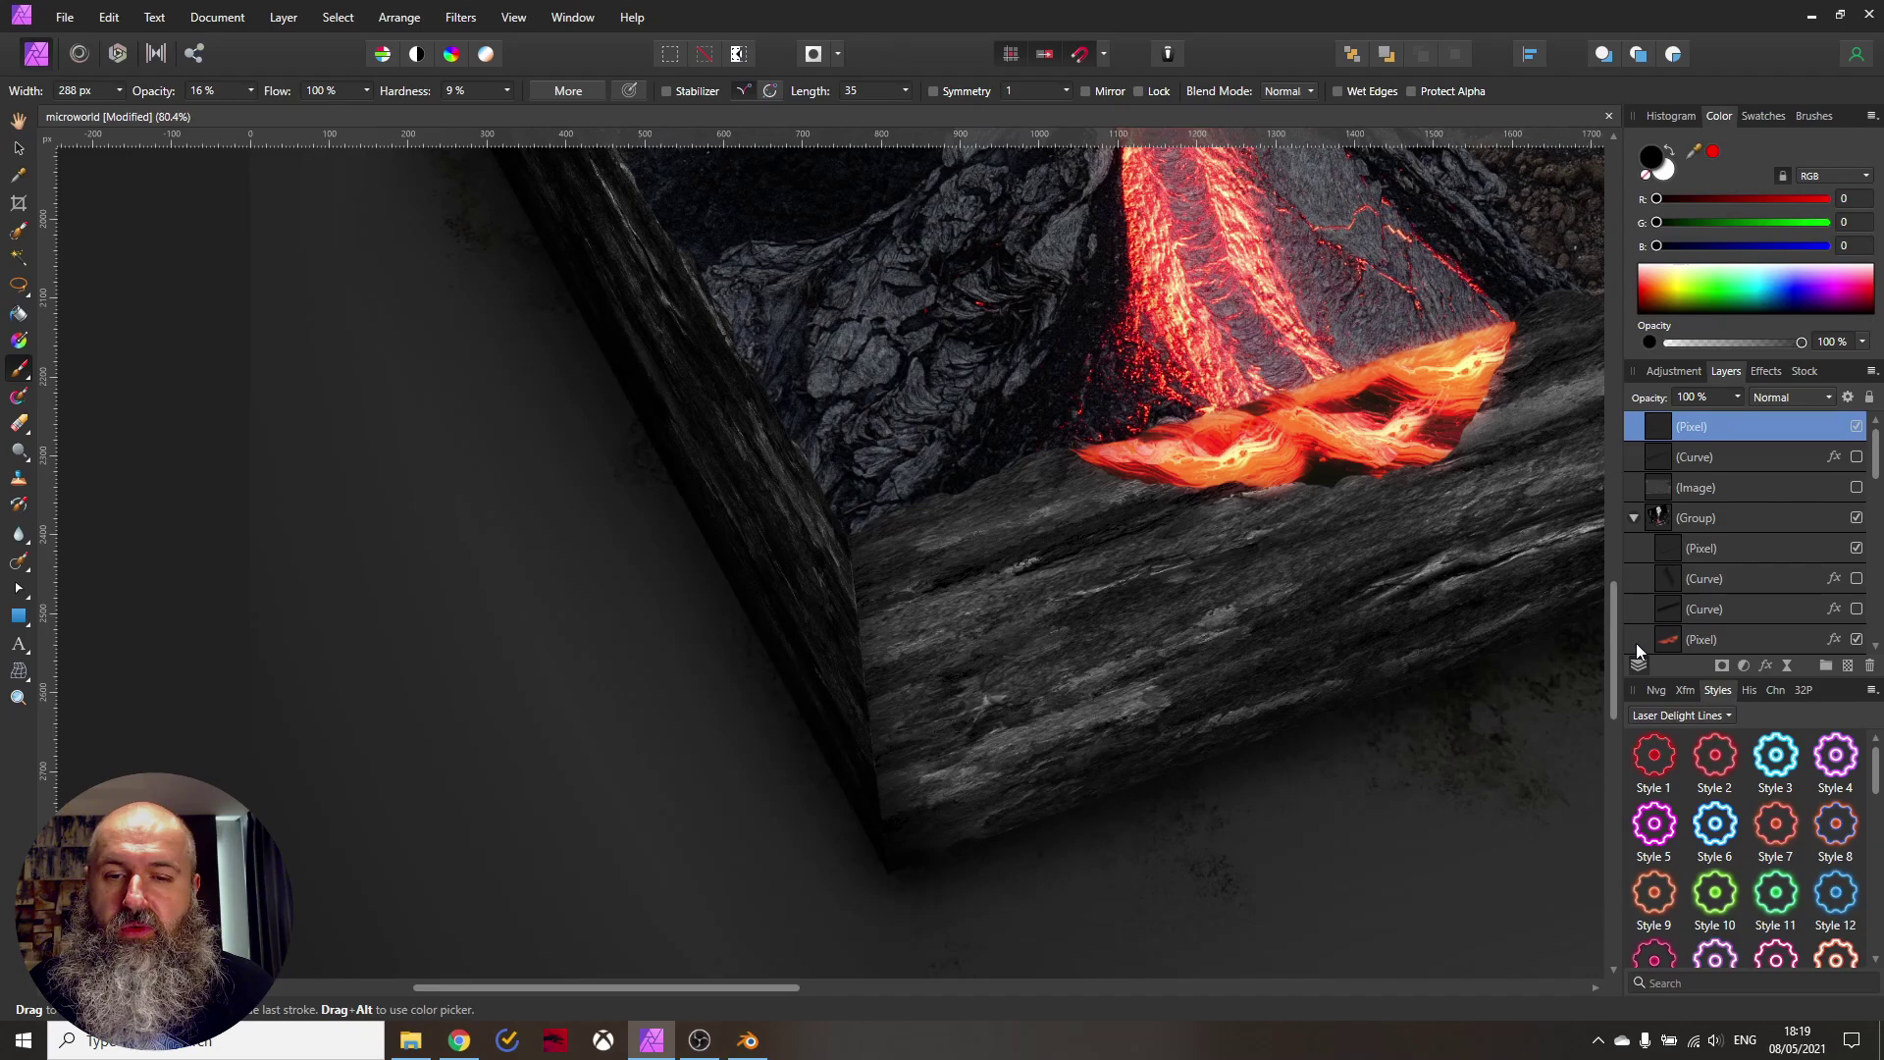
scroll(1039, 706, "right", 3)
scroll(1040, 706, "up", 1)
scroll(1374, 638, "right", 2)
scroll(1374, 638, "up", 1)
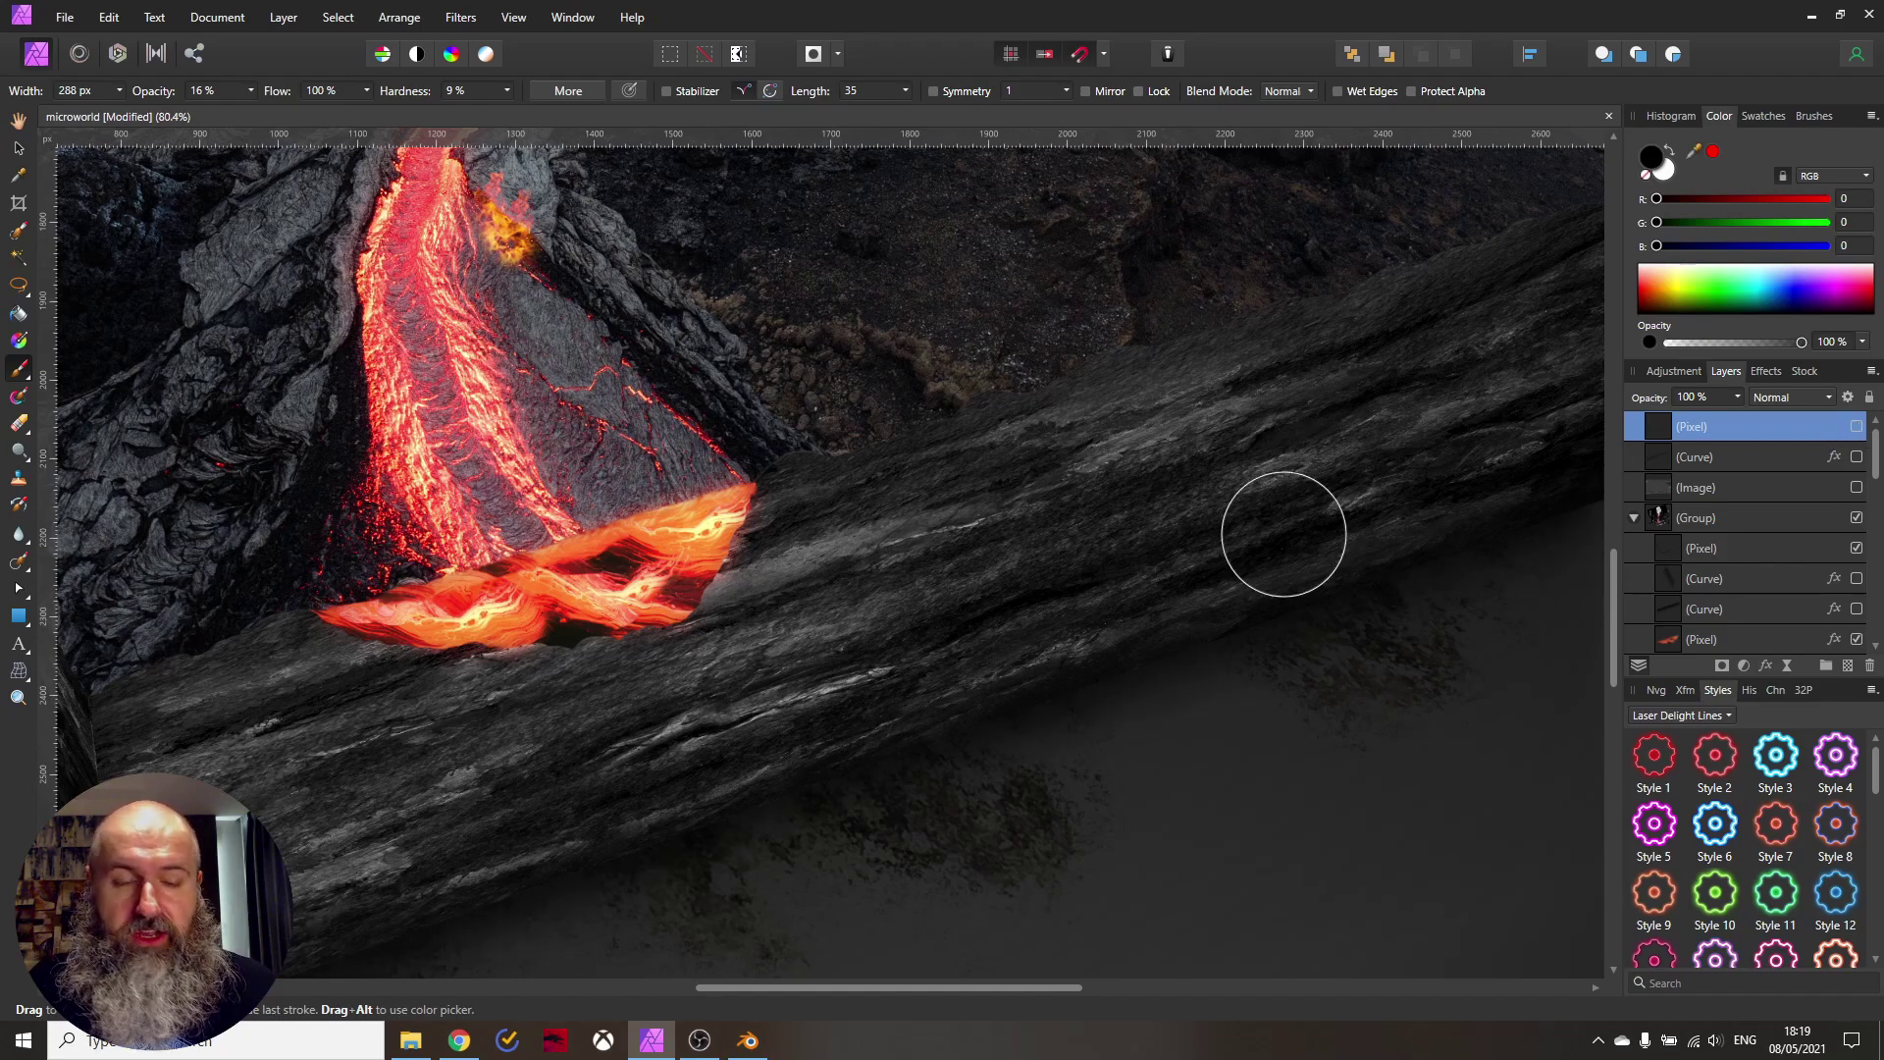
key("ctrl+0")
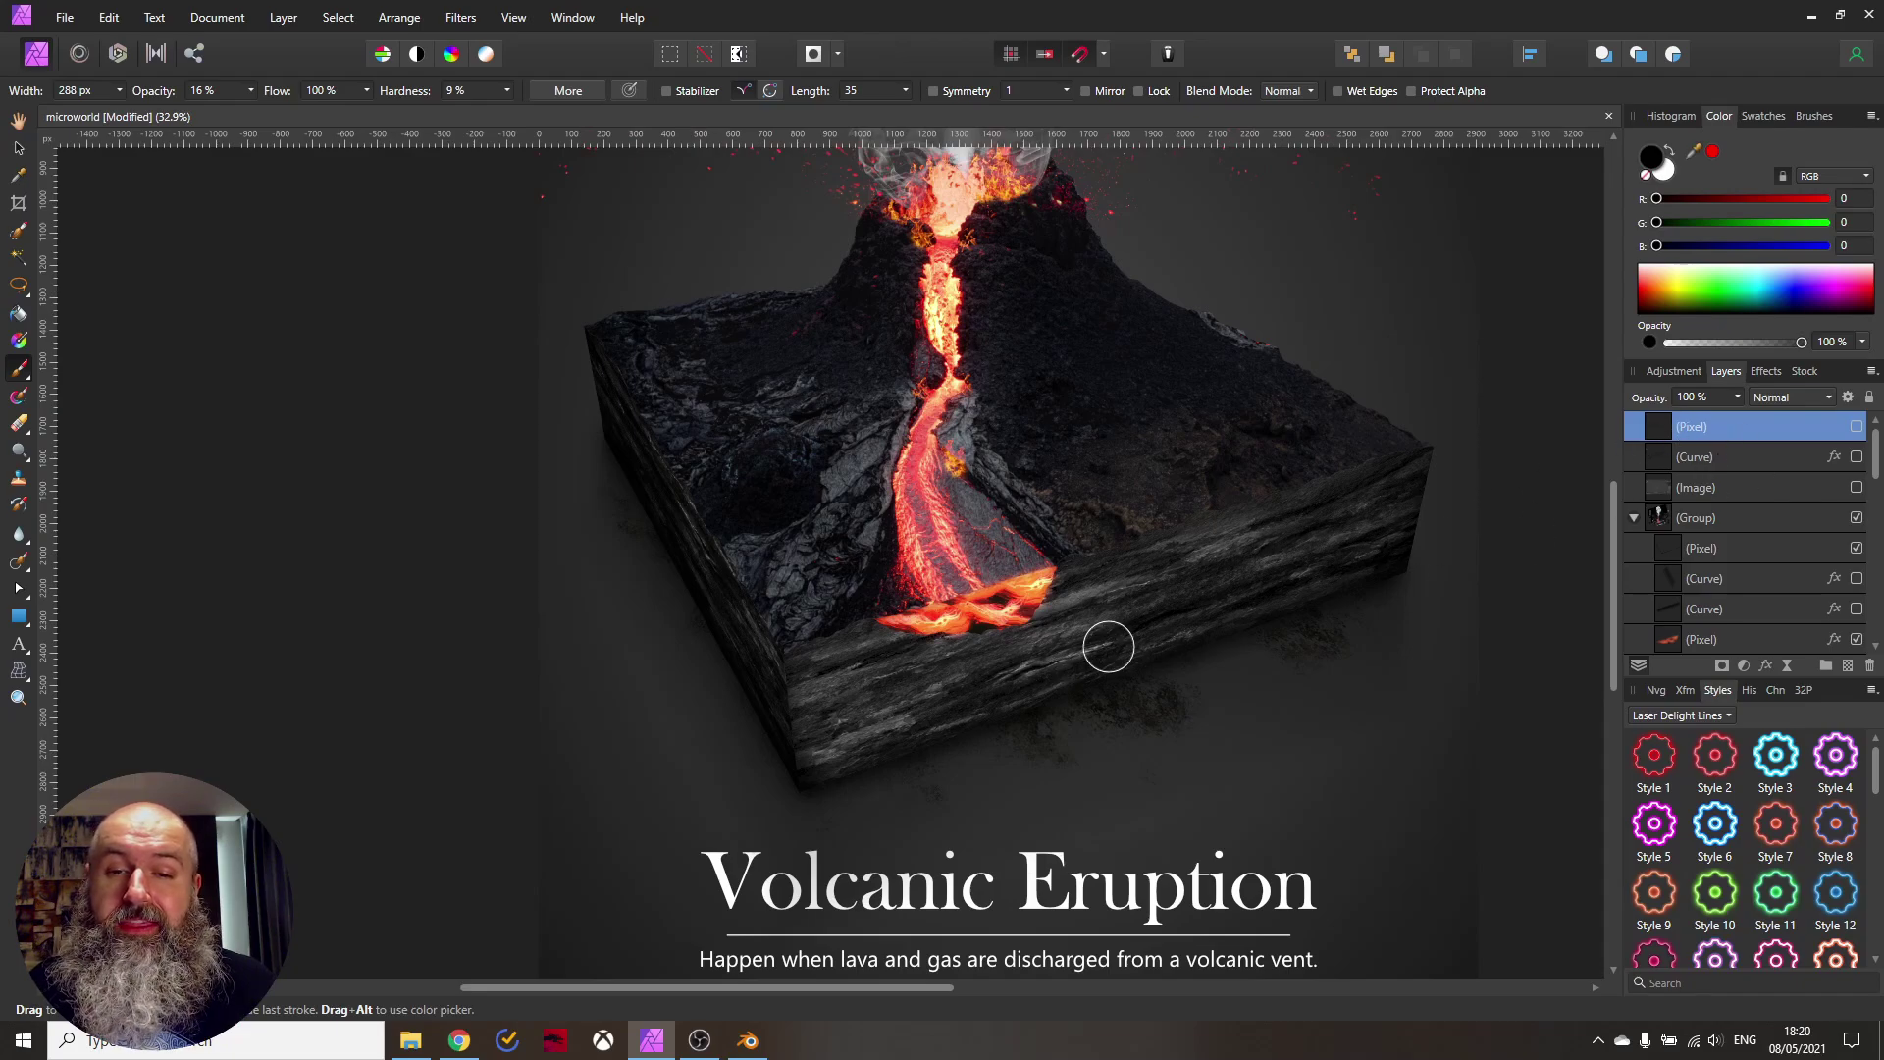
Keep the new layer's blend mode at Normal
scroll(1106, 644, "up", 2)
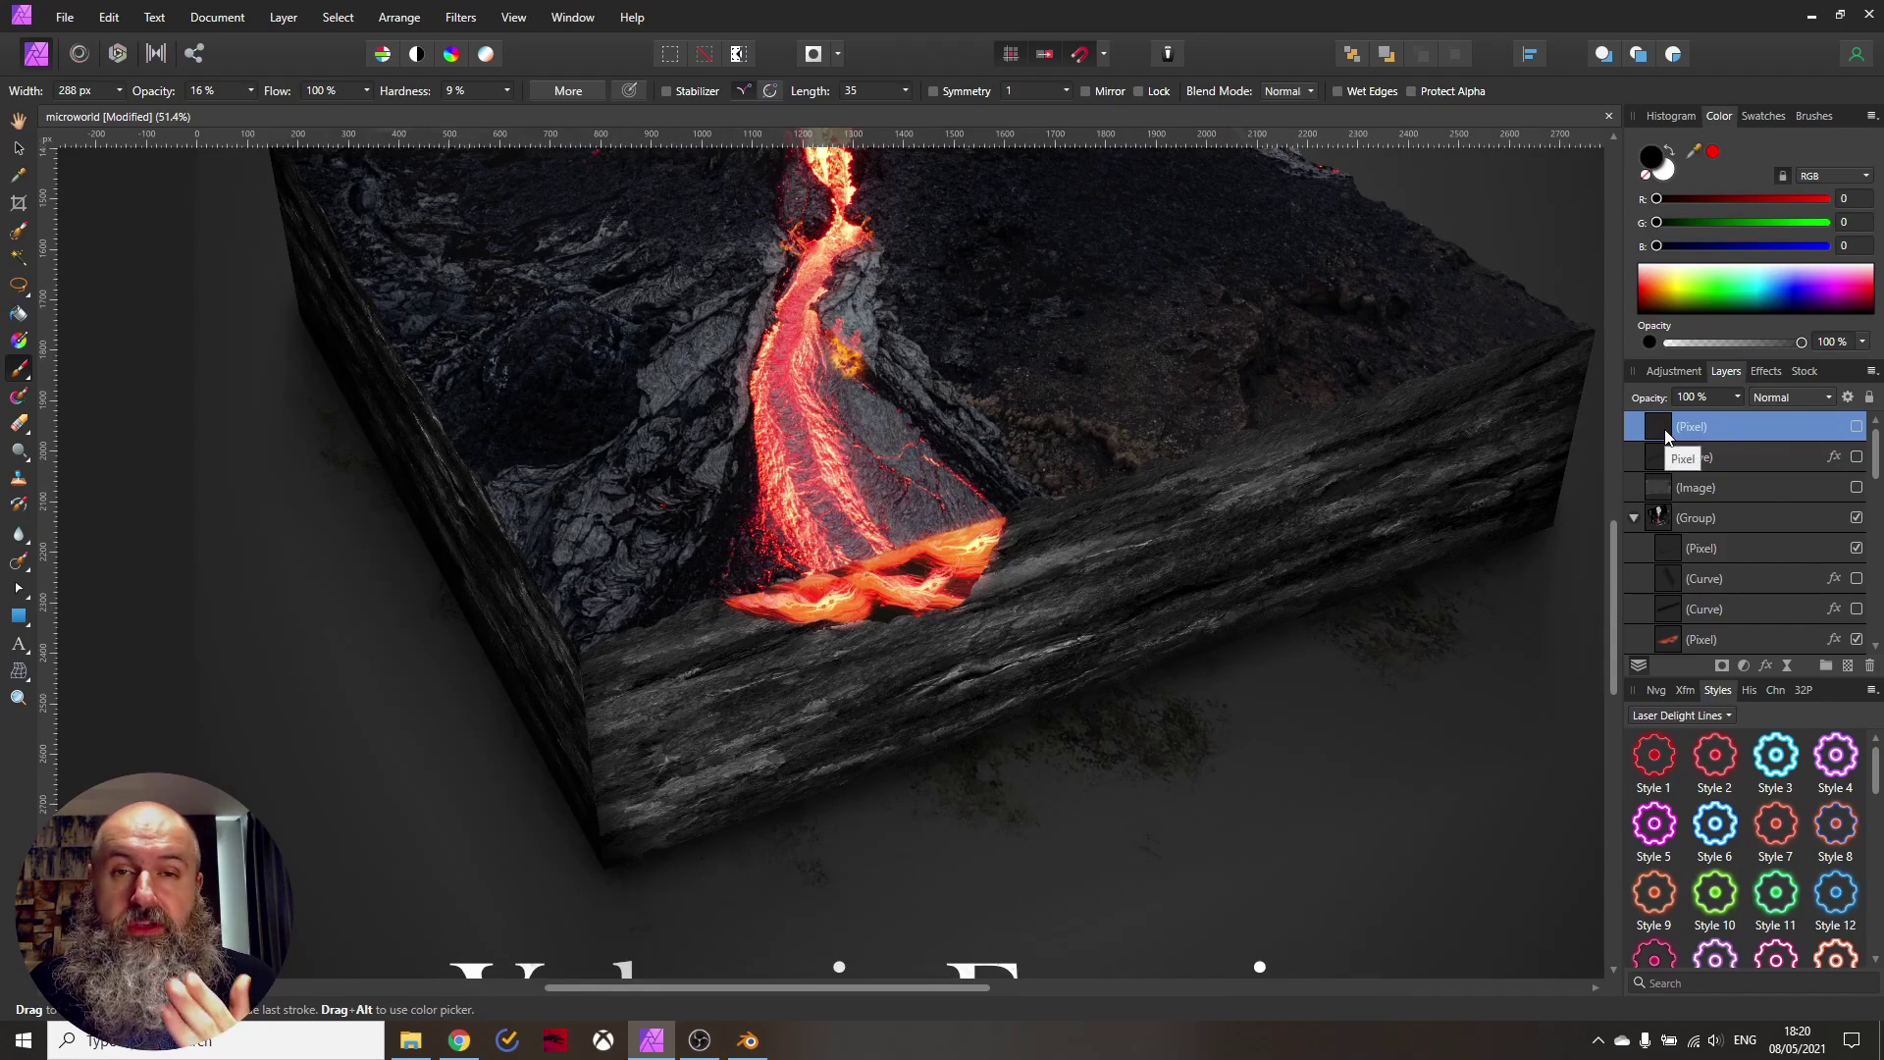
left_click(1790, 397)
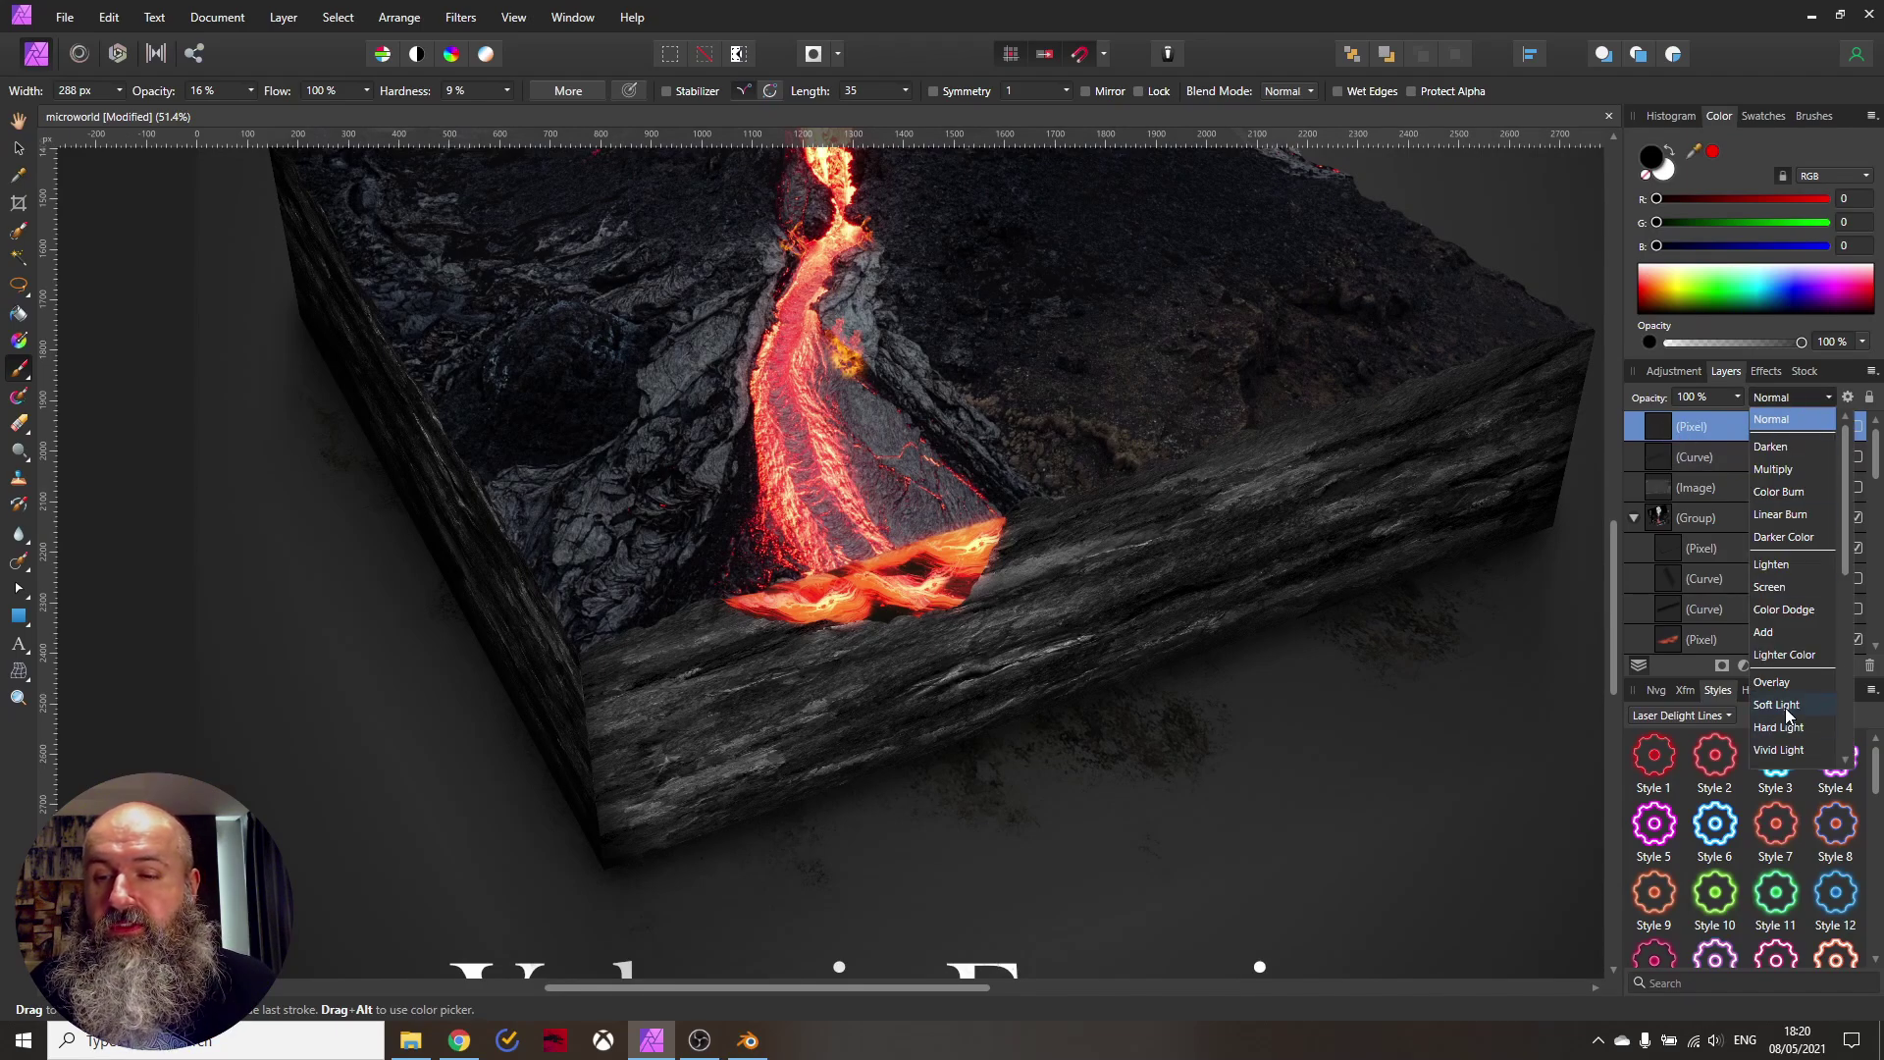
left_click(1772, 403)
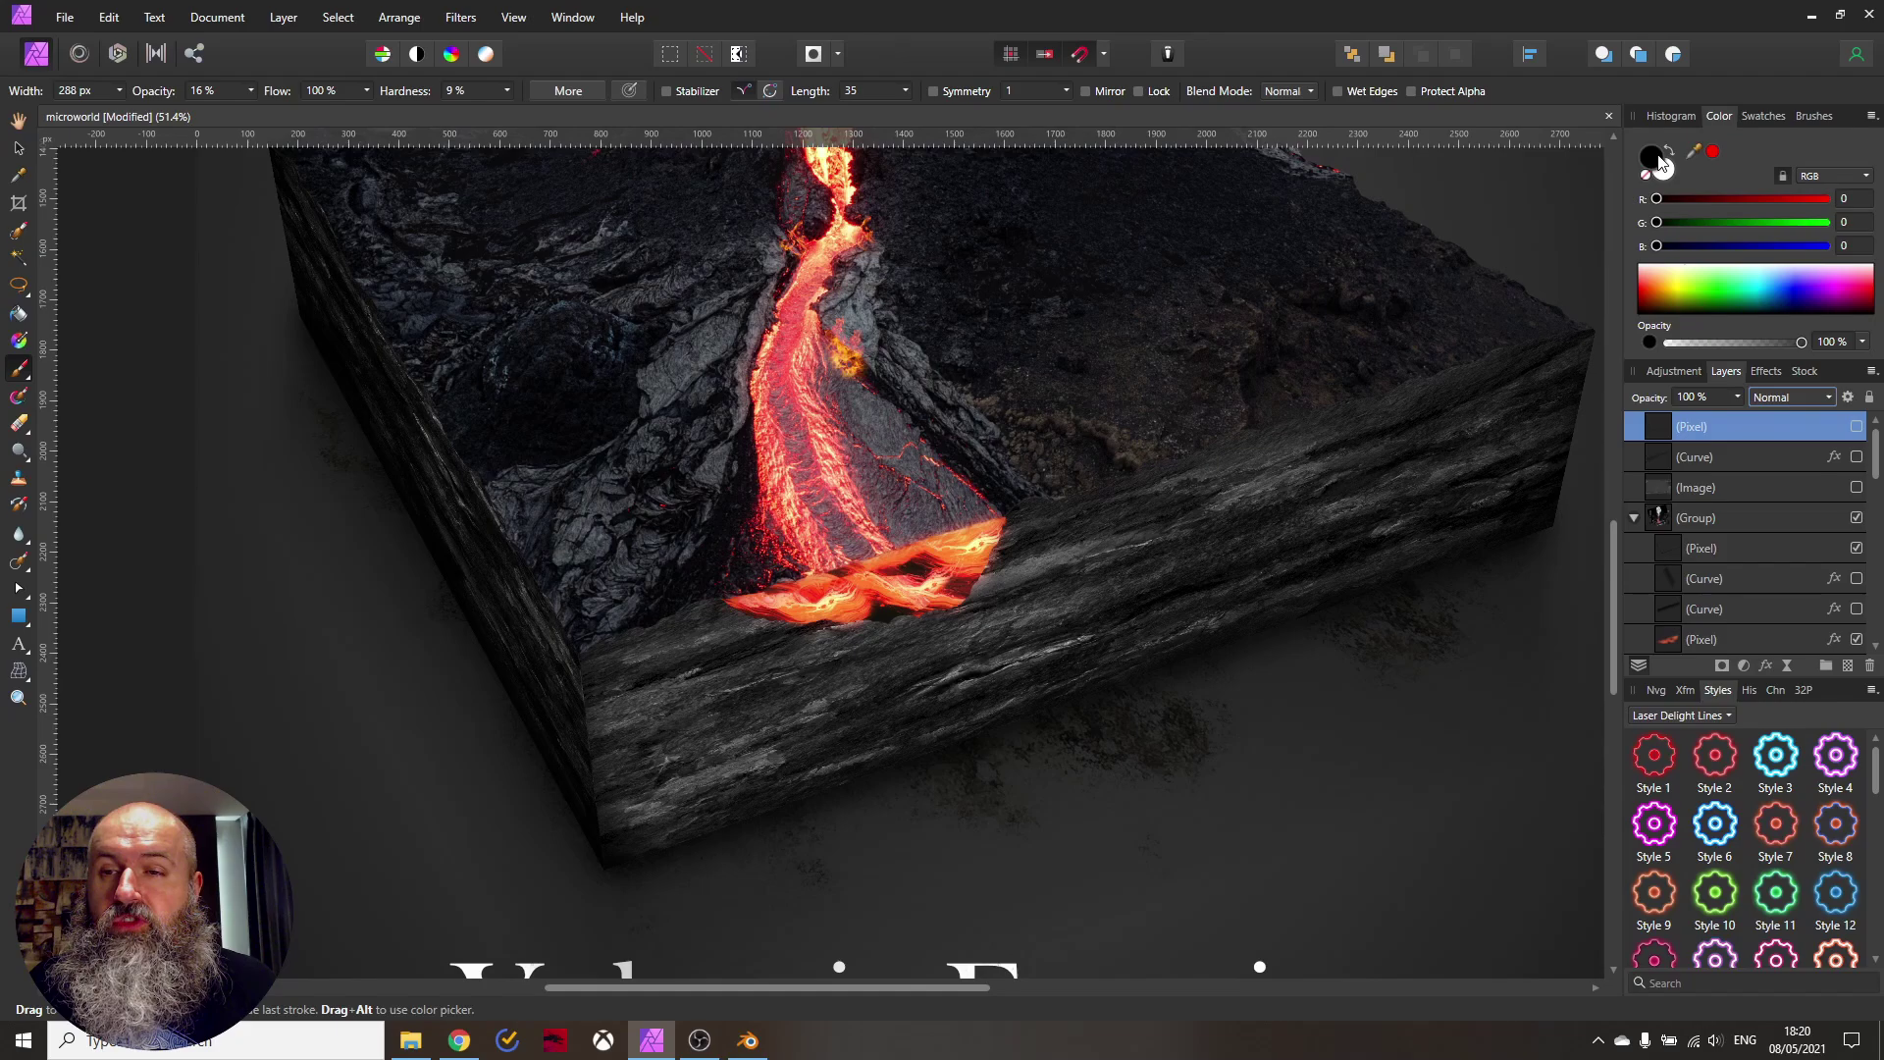
Set the primary painting colour to dark grey 3A3A3A in the Color Chooser
double_click(1661, 164)
left_click_drag(697, 515, 569, 607)
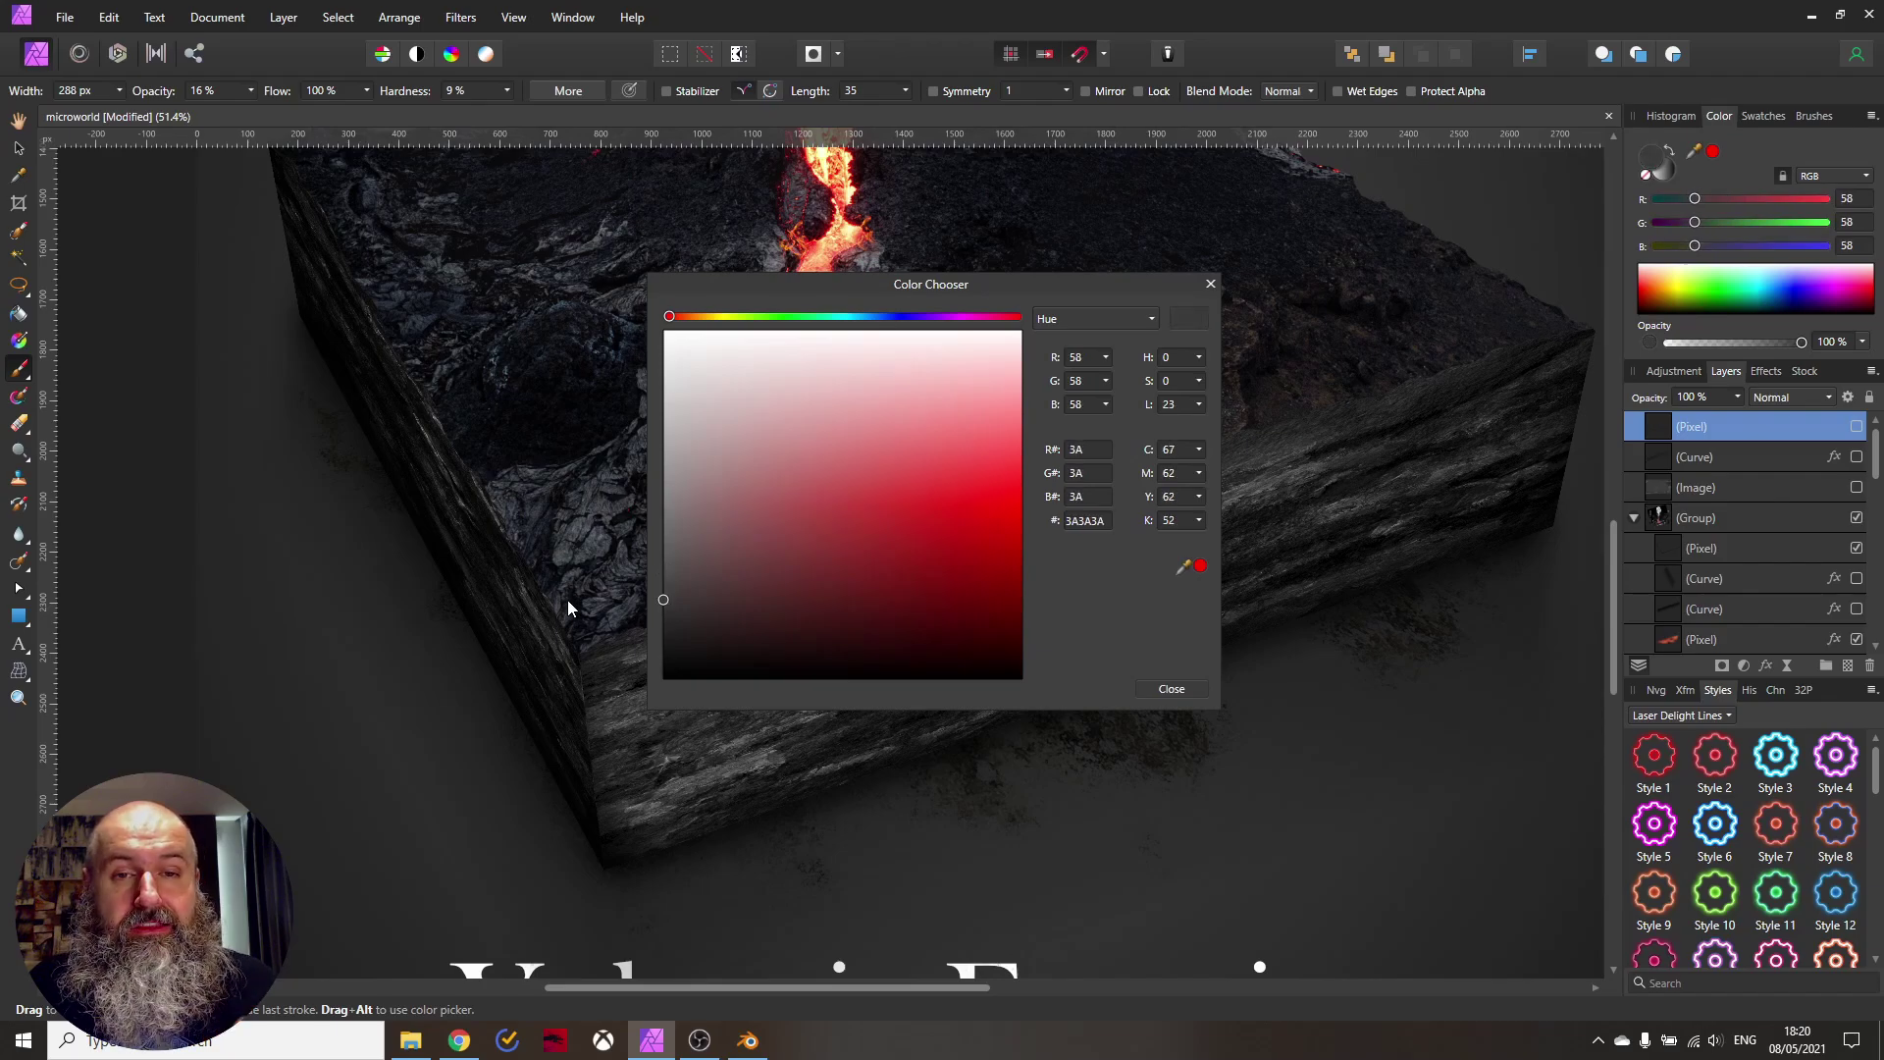
left_click_drag(1125, 294, 1355, 438)
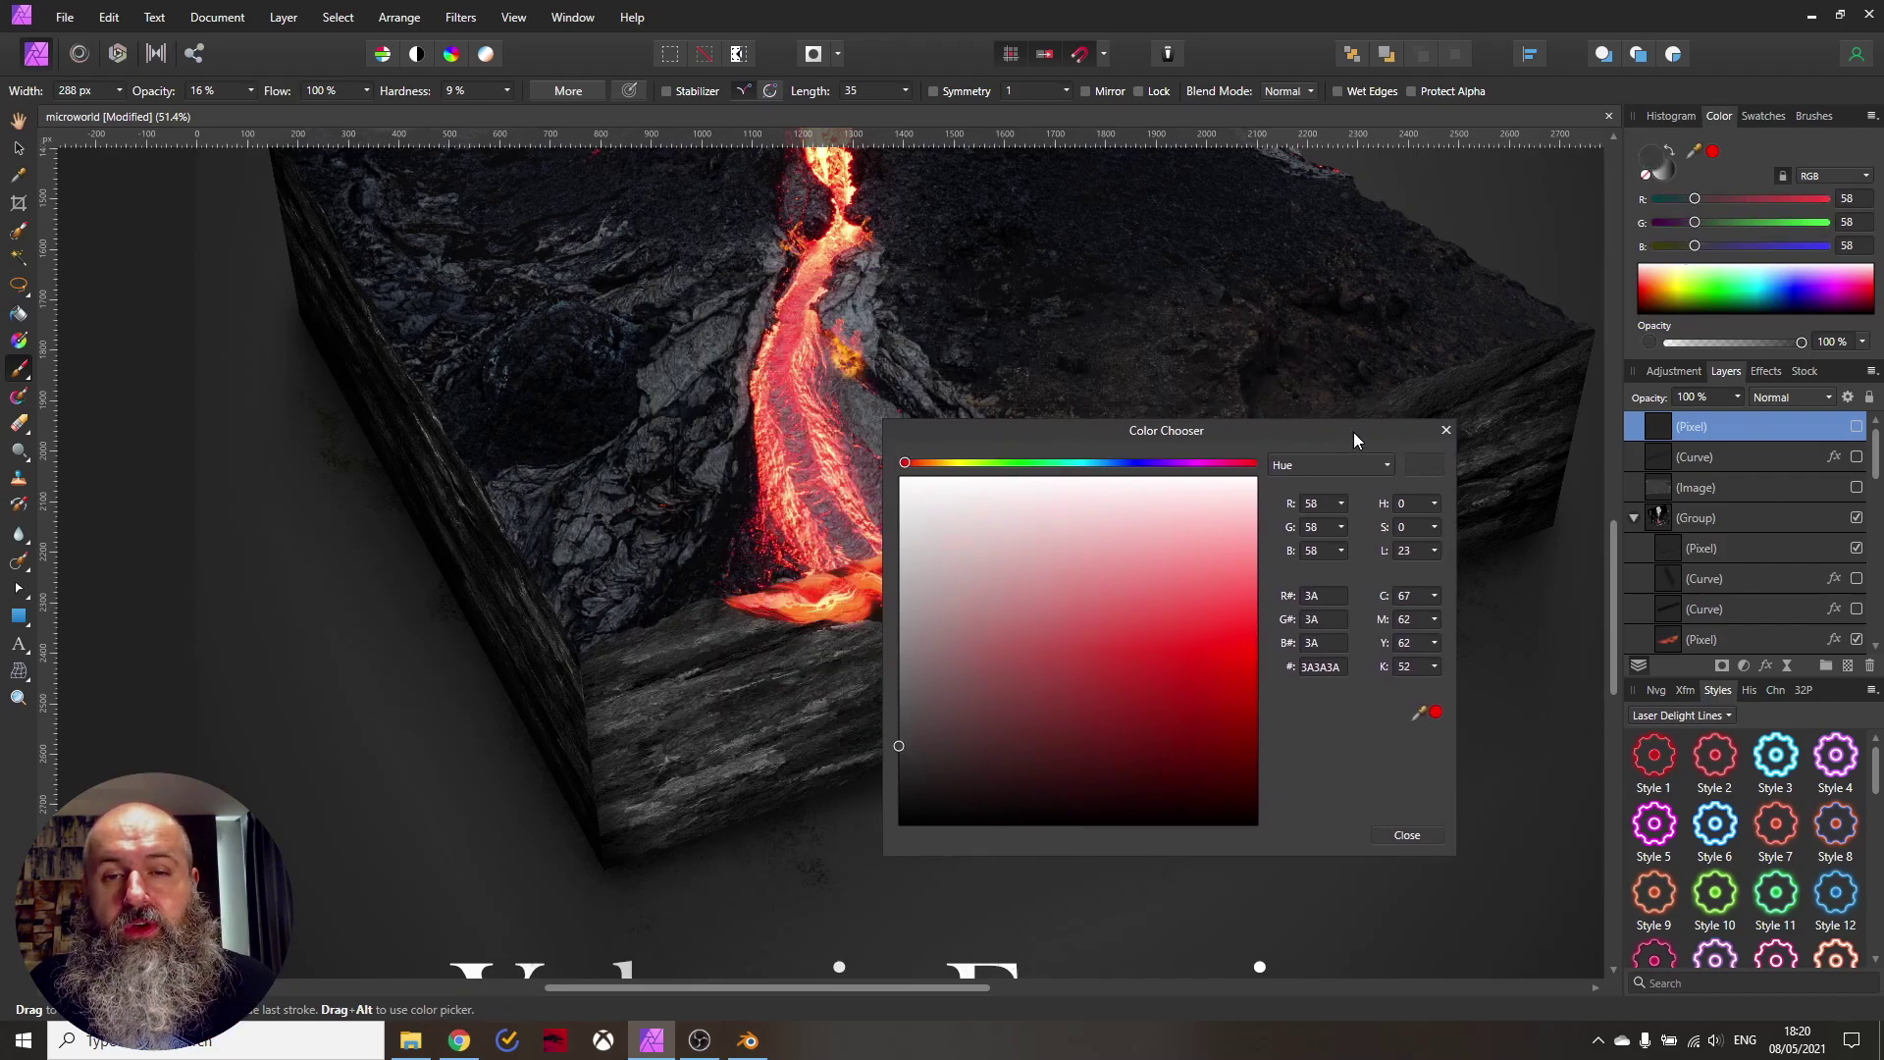
left_click(1445, 430)
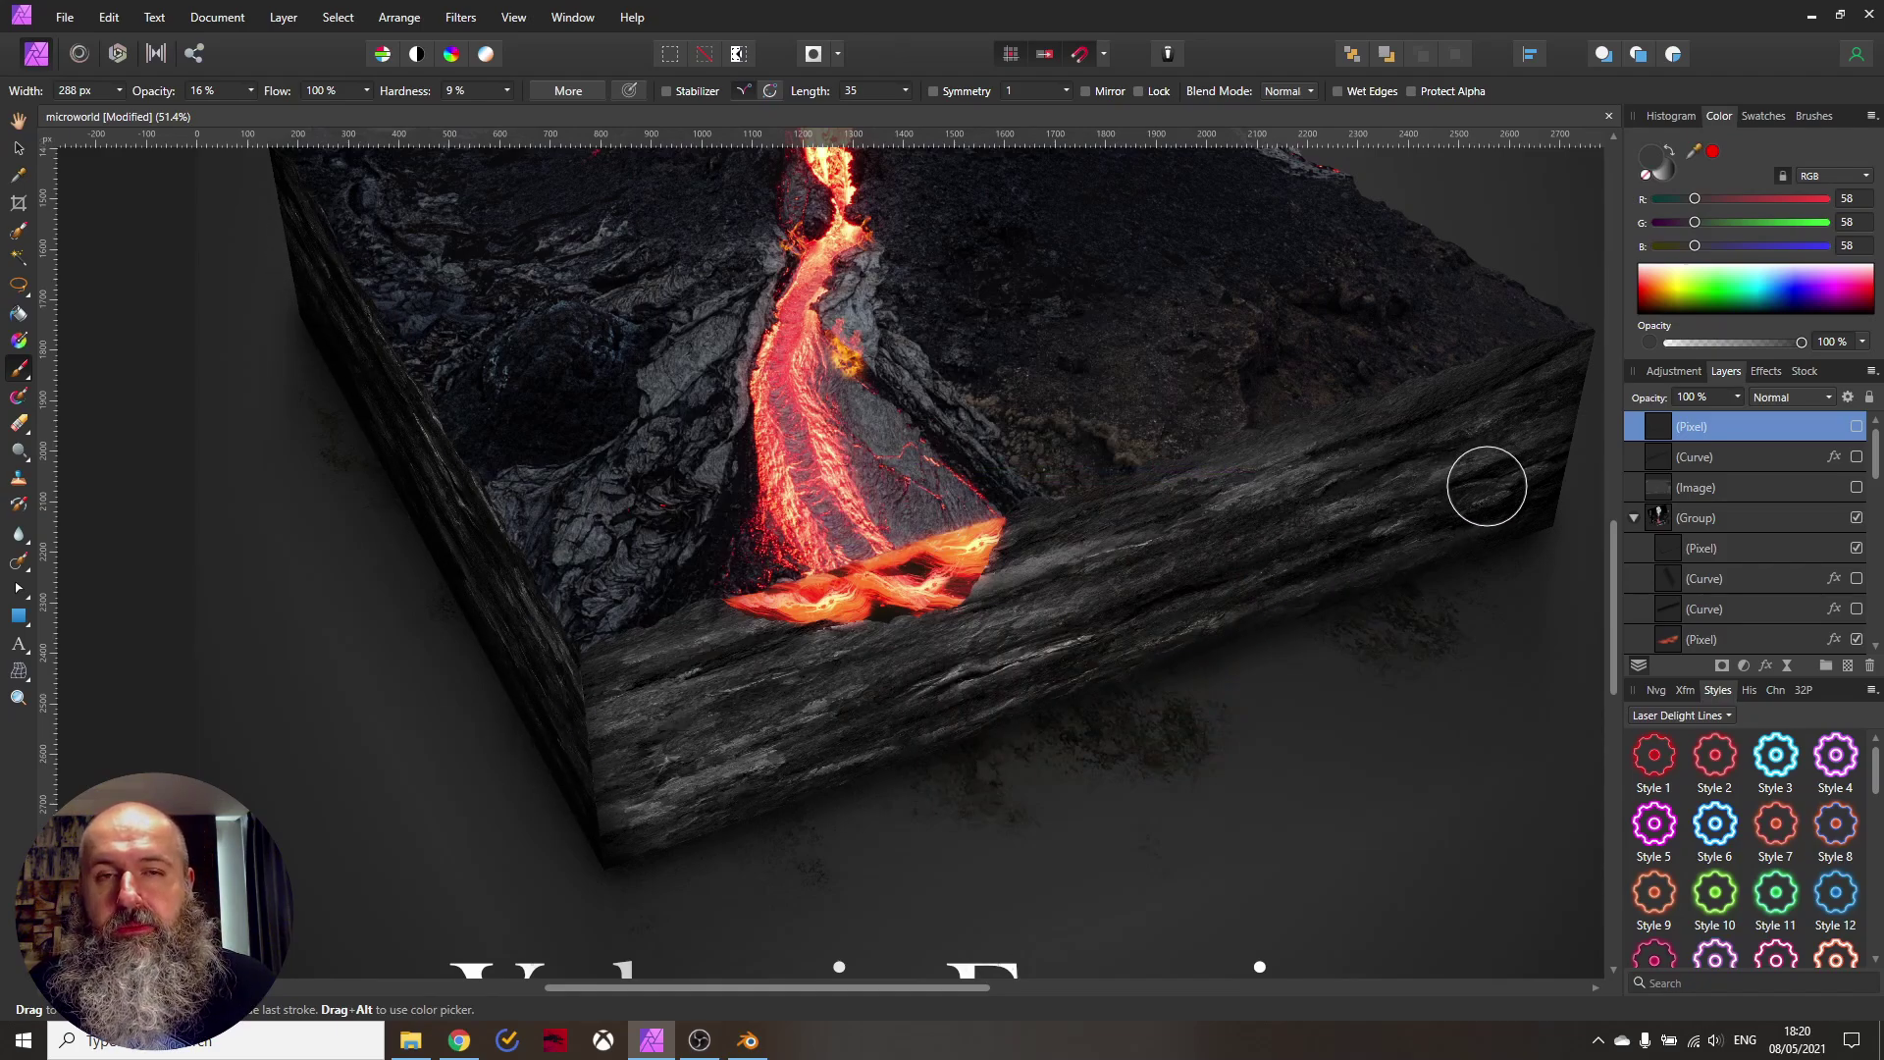
scroll(1286, 703, "down", 2)
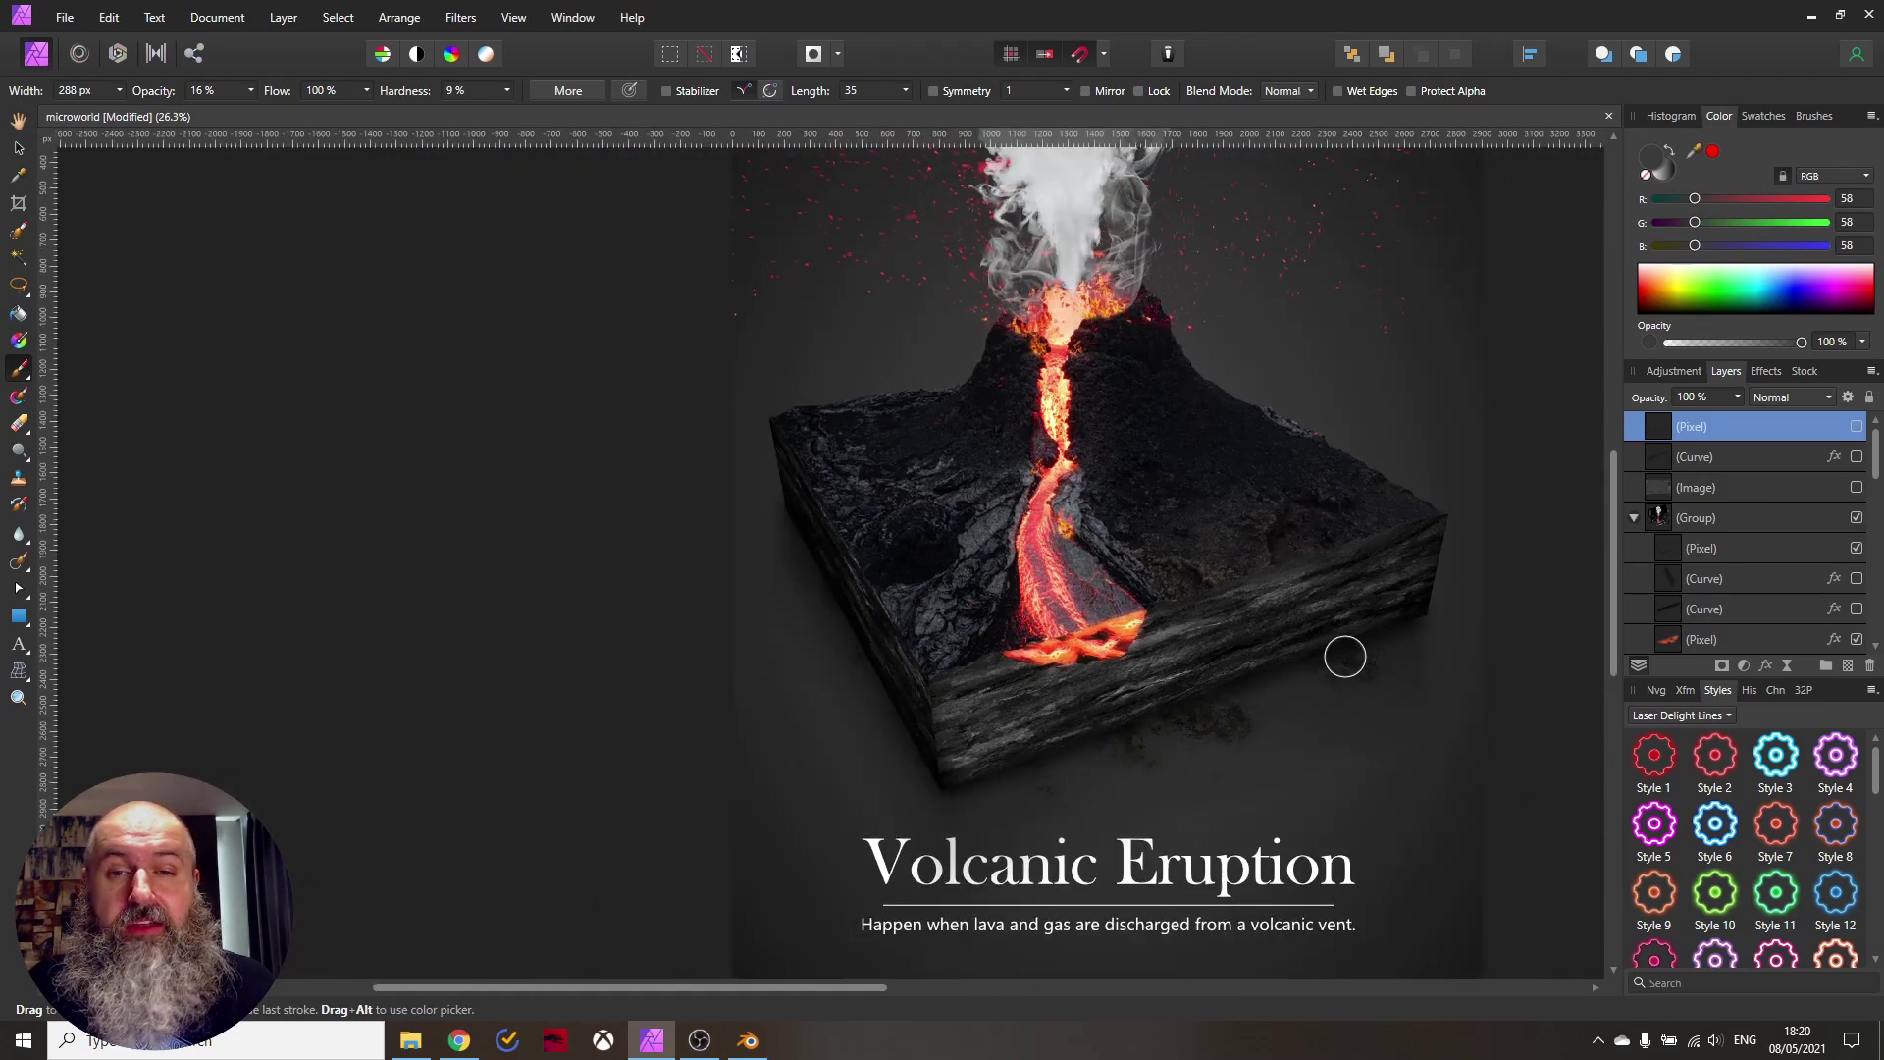
scroll(1276, 668, "down", 2)
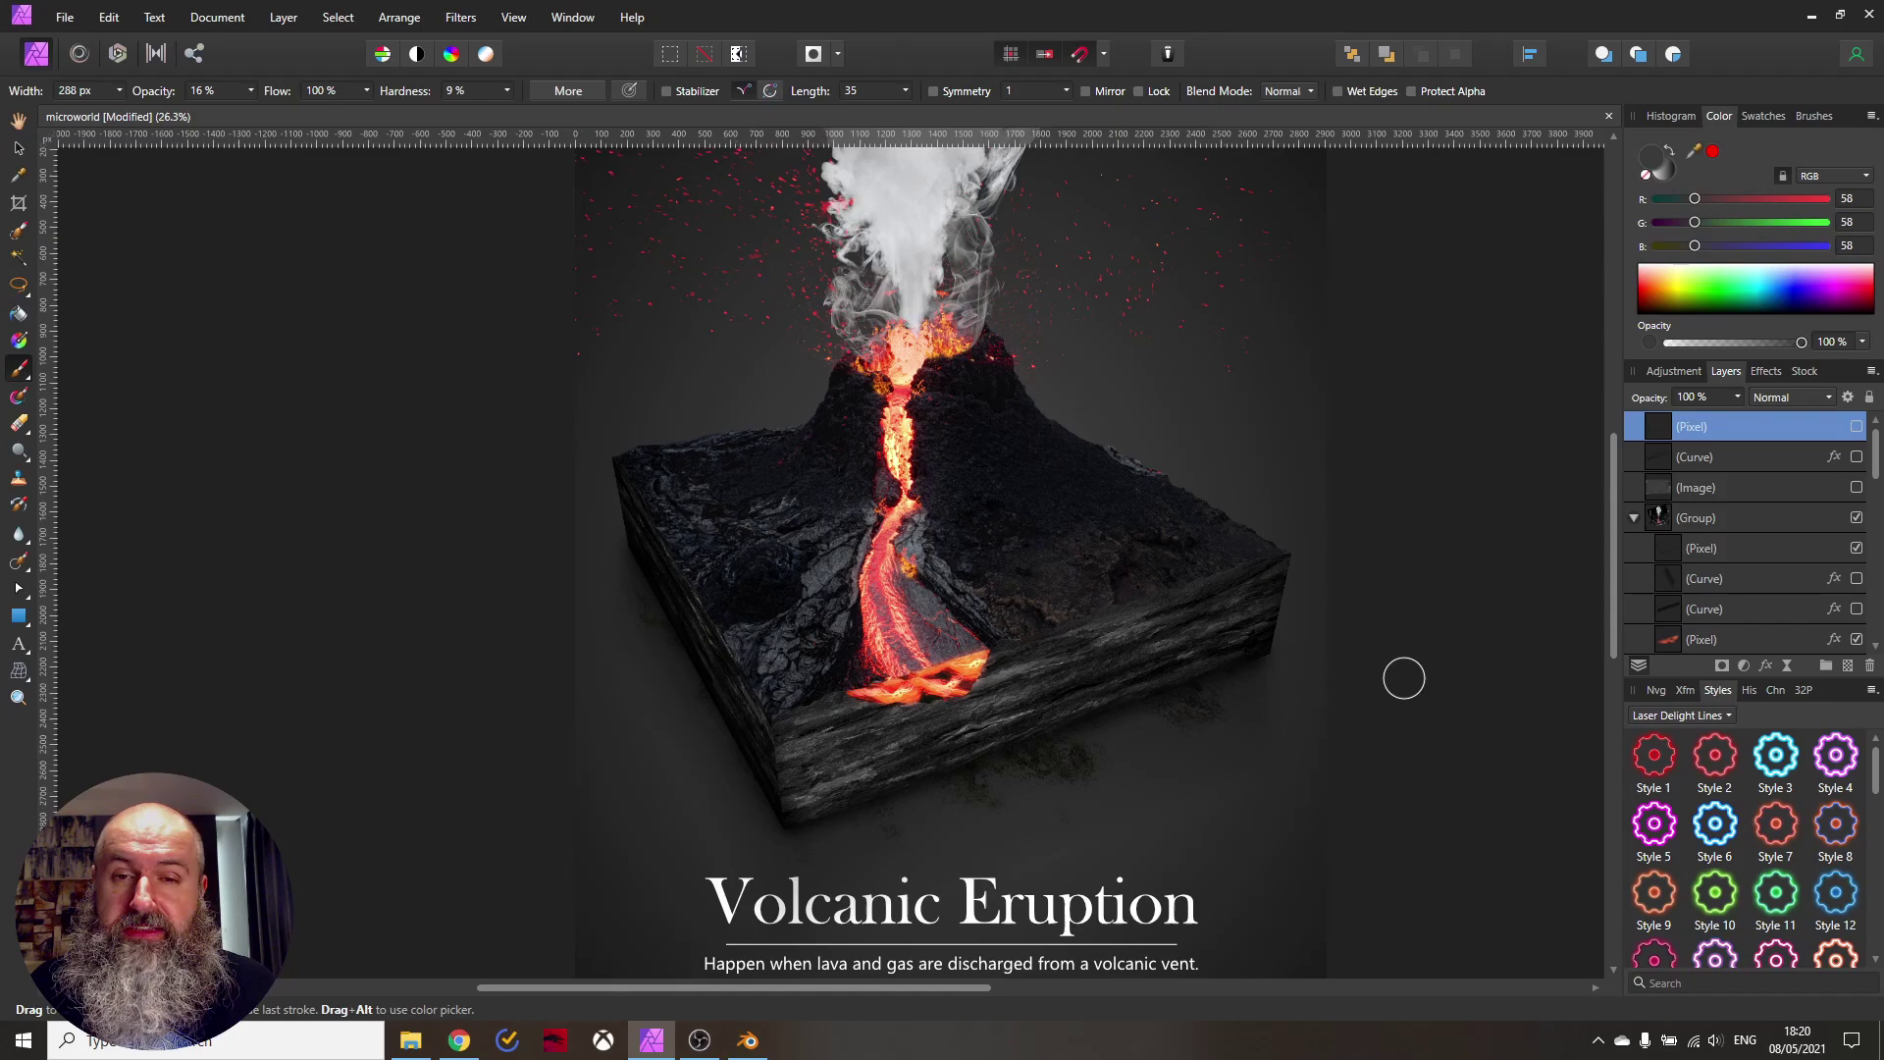
scroll(1404, 678, "down", 1)
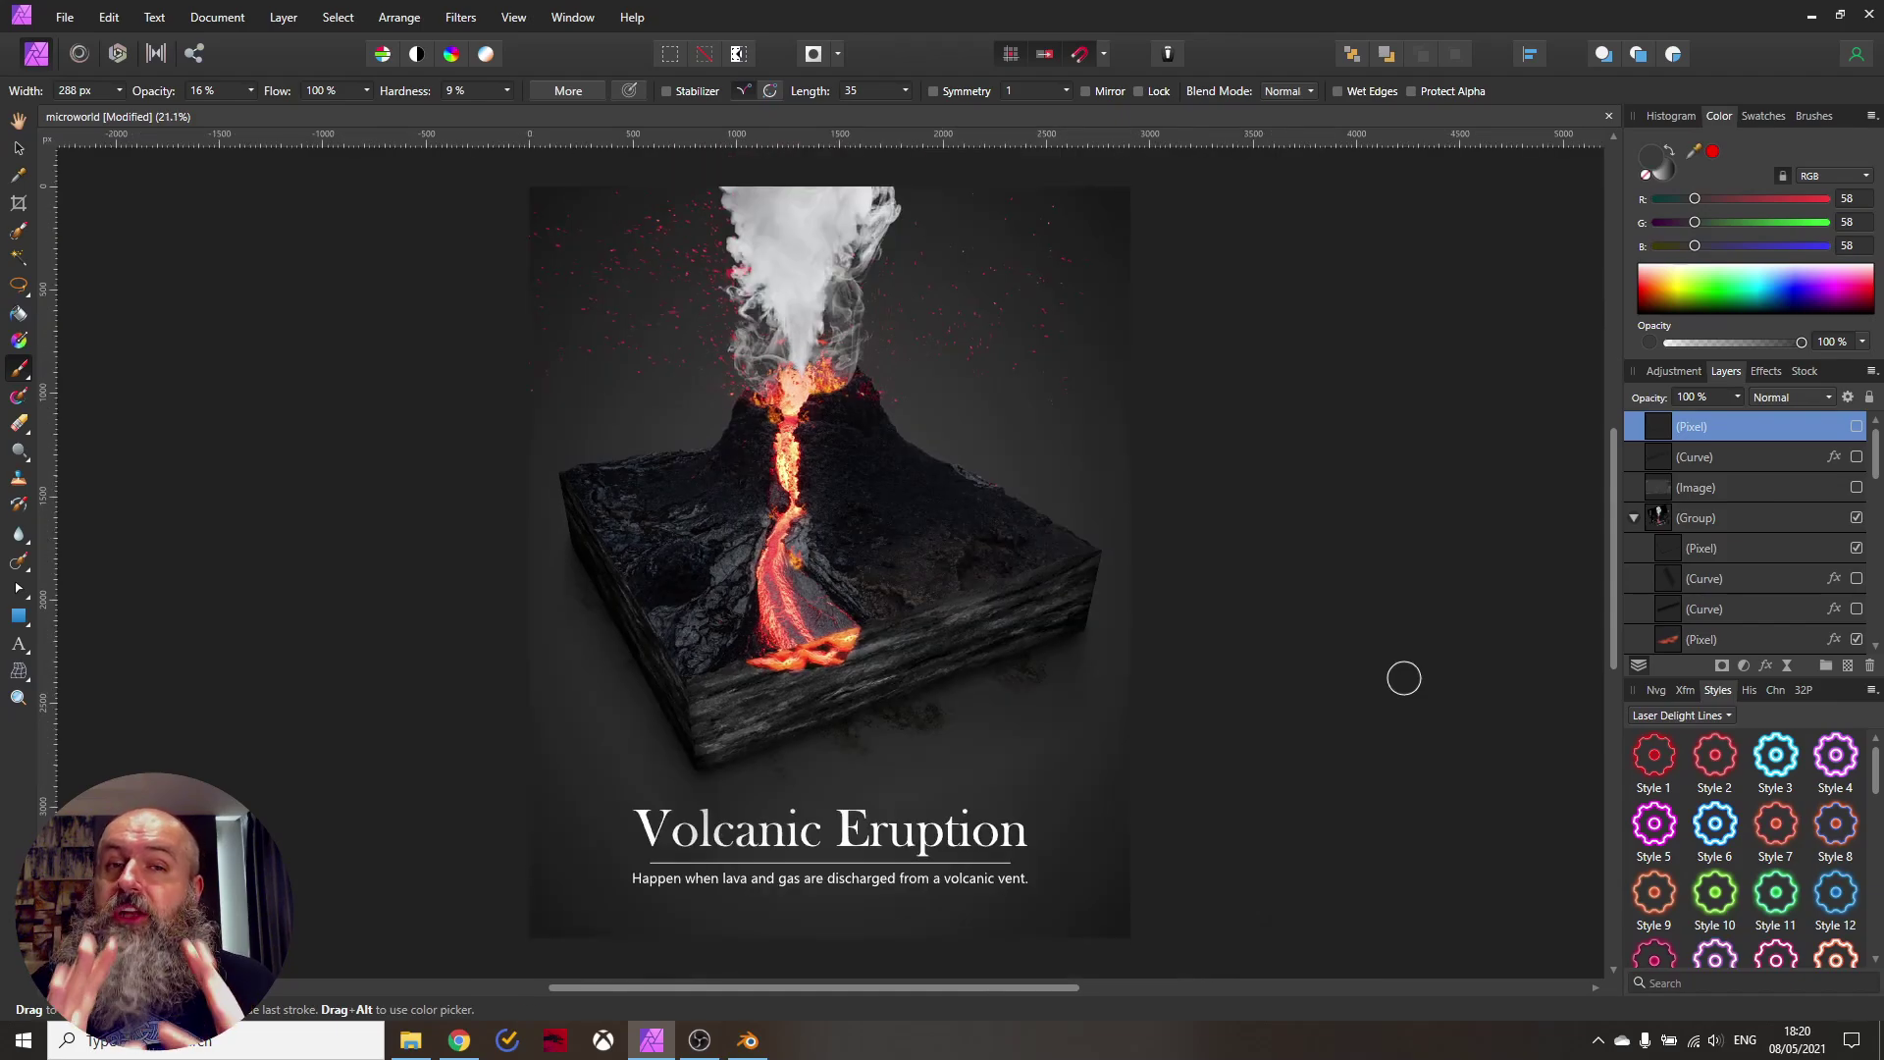